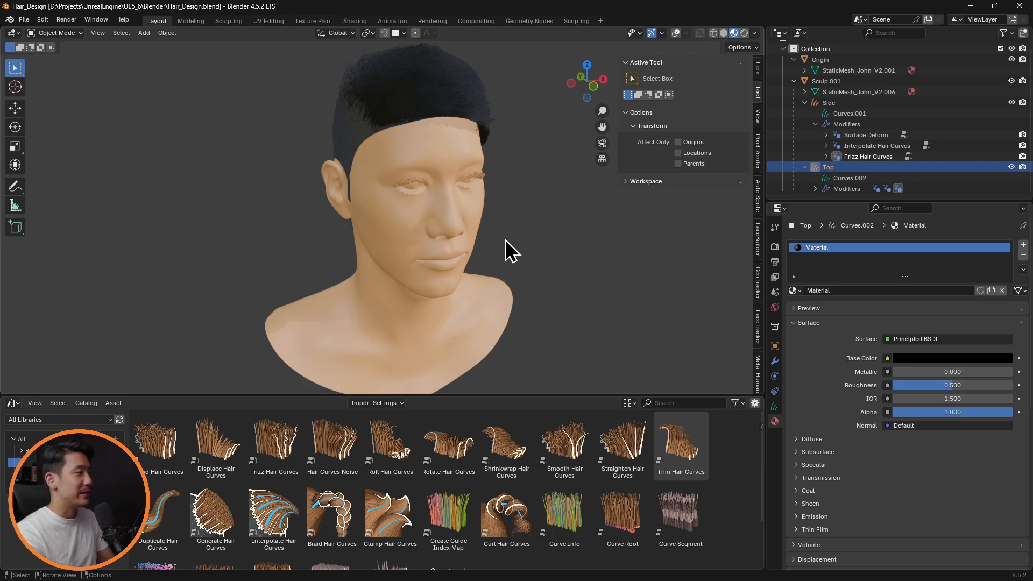
mouse_move(494, 254)
middle_mouse_down()
mouse_move(502, 269)
mouse_move(549, 248)
mouse_move(618, 285)
mouse_move(484, 266)
mouse_move(466, 276)
mouse_move(484, 285)
mouse_move(508, 263)
mouse_move(479, 282)
mouse_move(445, 281)
mouse_move(547, 240)
mouse_move(627, 228)
mouse_move(491, 238)
middle_mouse_up()
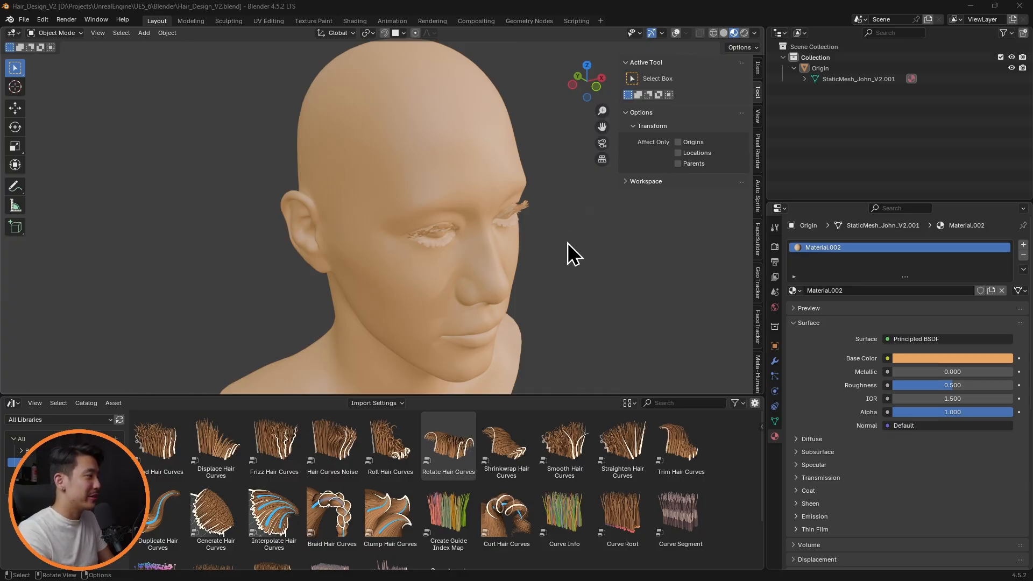
- Enlarge the 3D viewport over the asset browser and select the Origin head mesh
middle_click_drag(565, 244, 603, 241)
scroll(602, 241, "down", 3)
scroll(592, 242, "up", 2)
left_click_drag(316, 394, 316, 465)
middle_click_drag(572, 344, 484, 220)
left_click(420, 138)
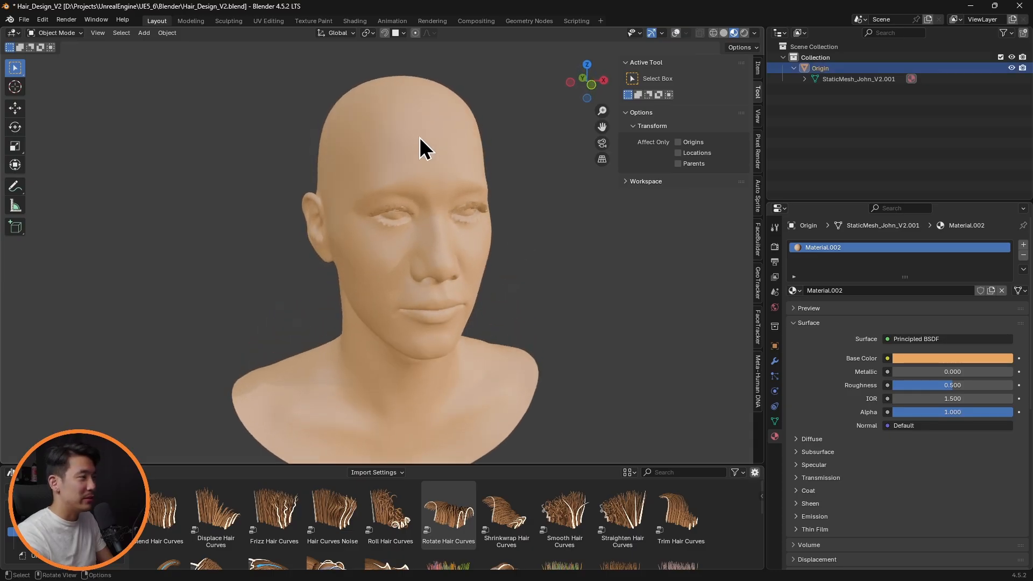
- Add an Empty Hair curves object to the selected Origin head mesh
left_click(168, 35)
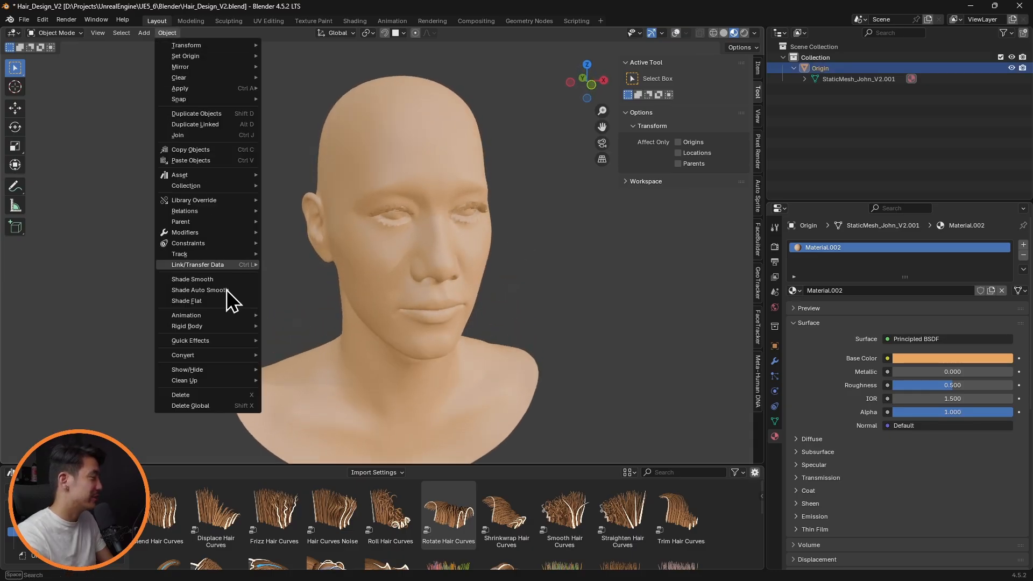
mouse_move(242, 266)
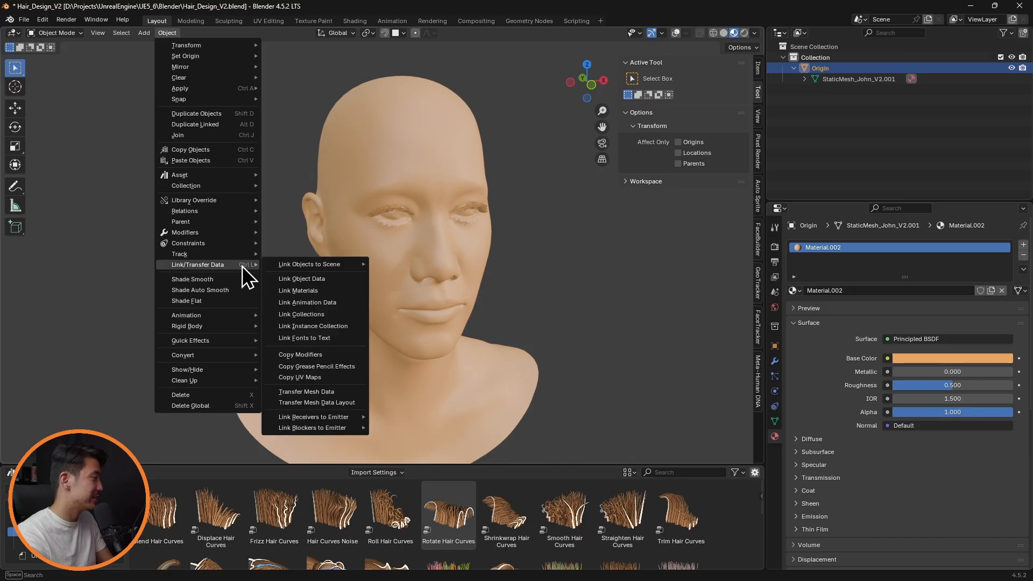
mouse_move(220, 97)
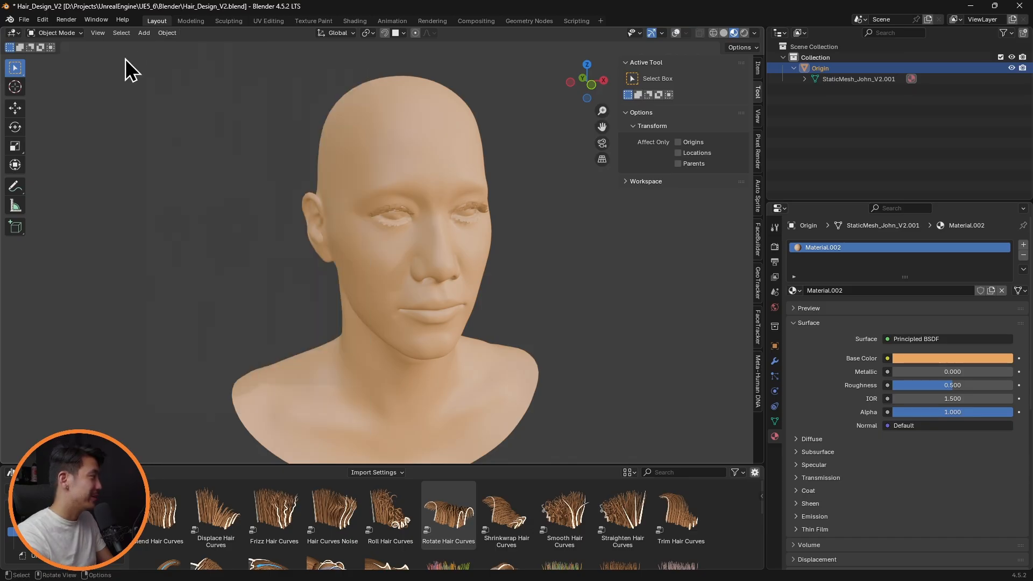
left_click(145, 33)
mouse_move(162, 56)
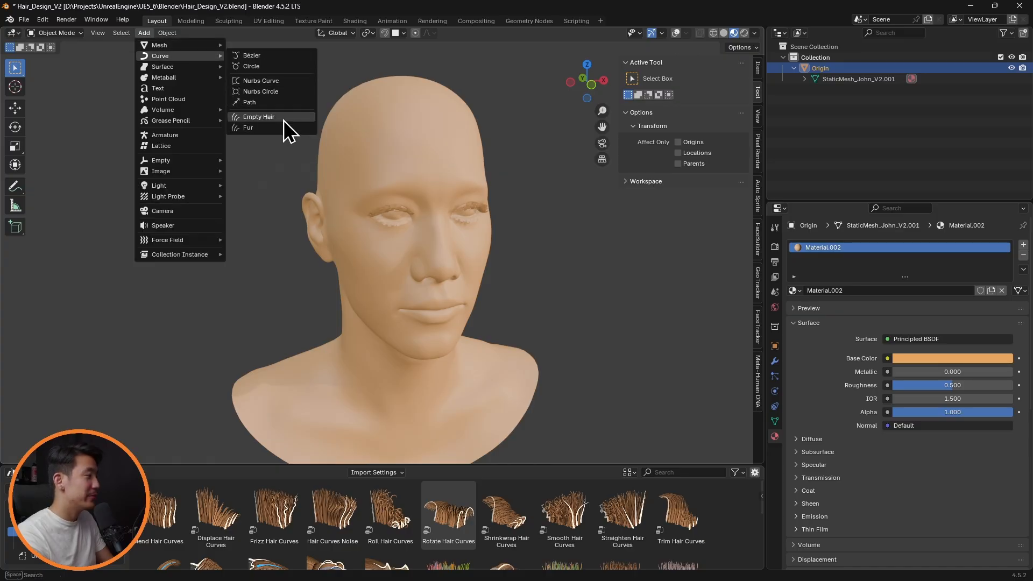
left_click(283, 121)
- Create a new material on the hair curves object and set its base color to black
middle_click_drag(475, 155, 508, 167)
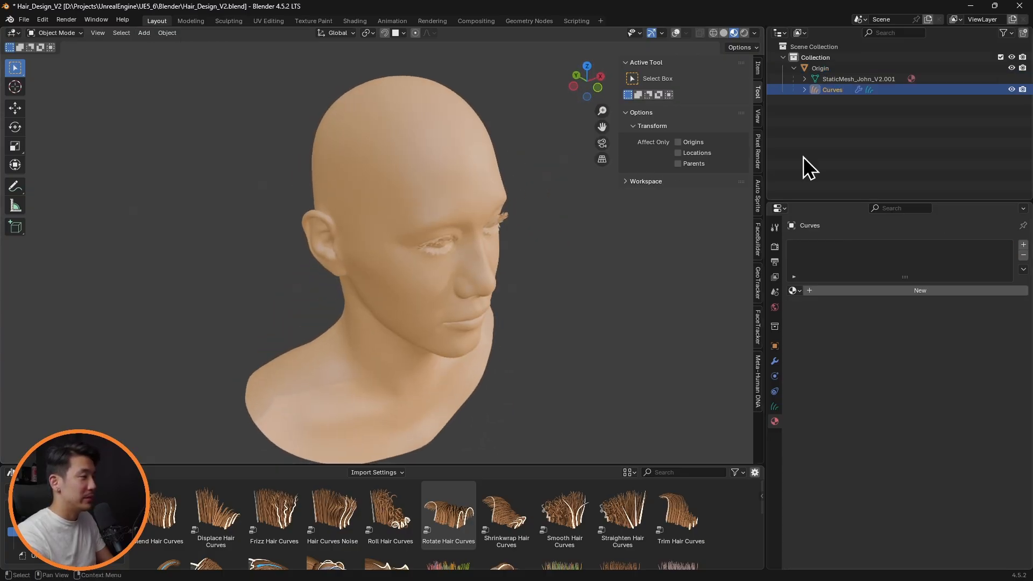
left_click(927, 291)
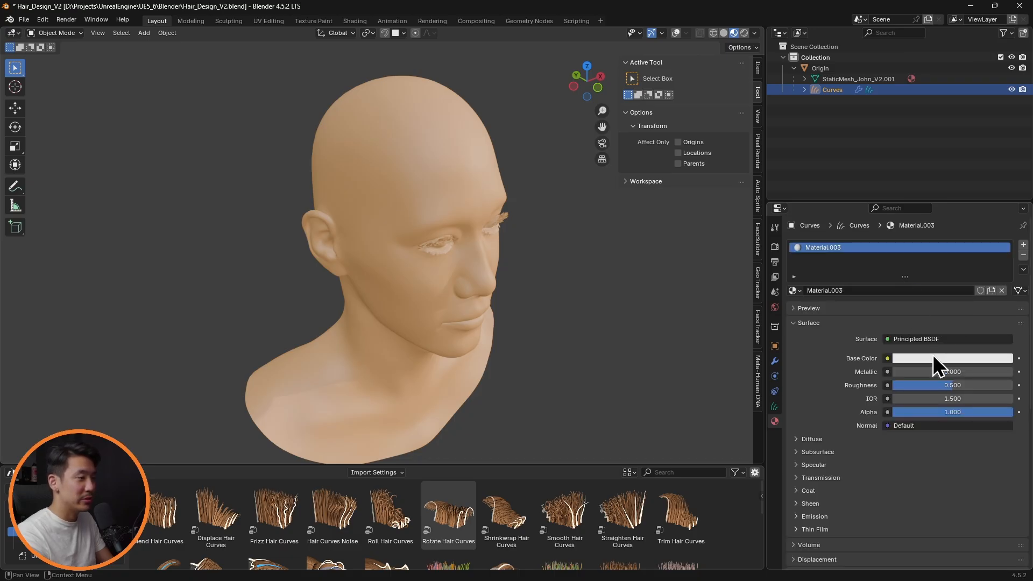
left_click(934, 358)
left_click_drag(1004, 193, 1004, 266)
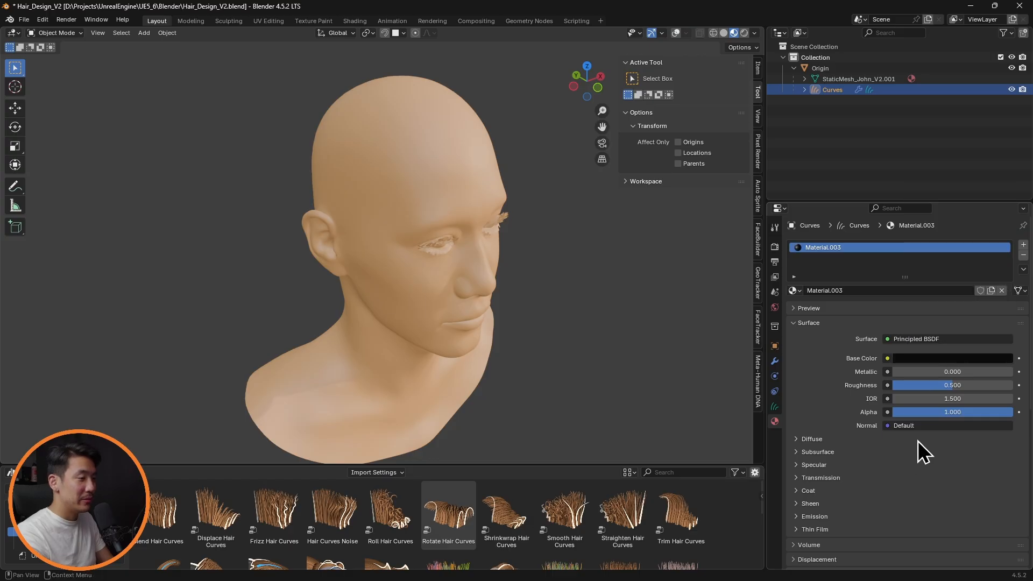
- Rename the hair curves' material to Hair and set its roughness to 0.629
left_click(831, 290)
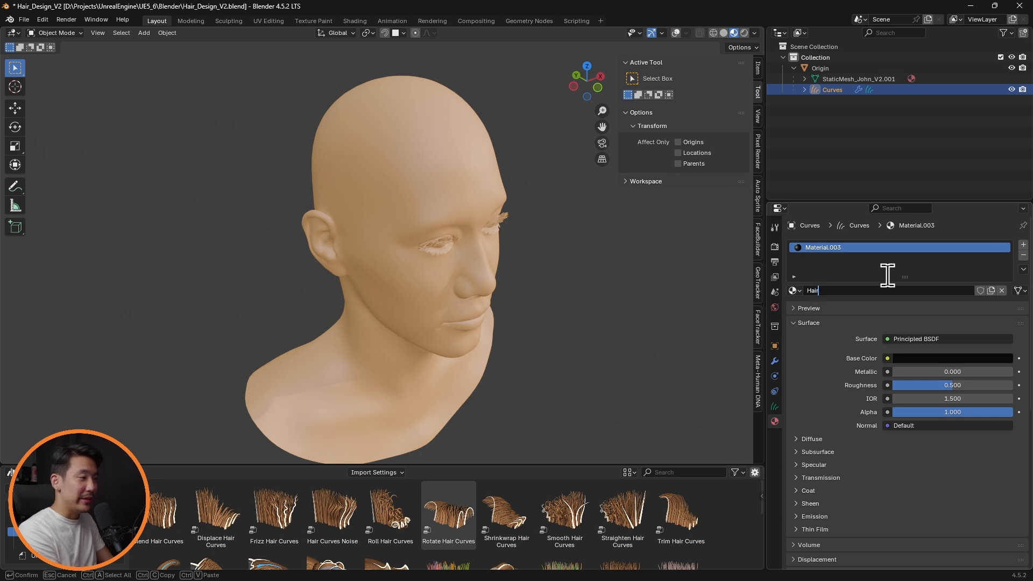
key("Return")
left_click_drag(963, 399, 963, 398)
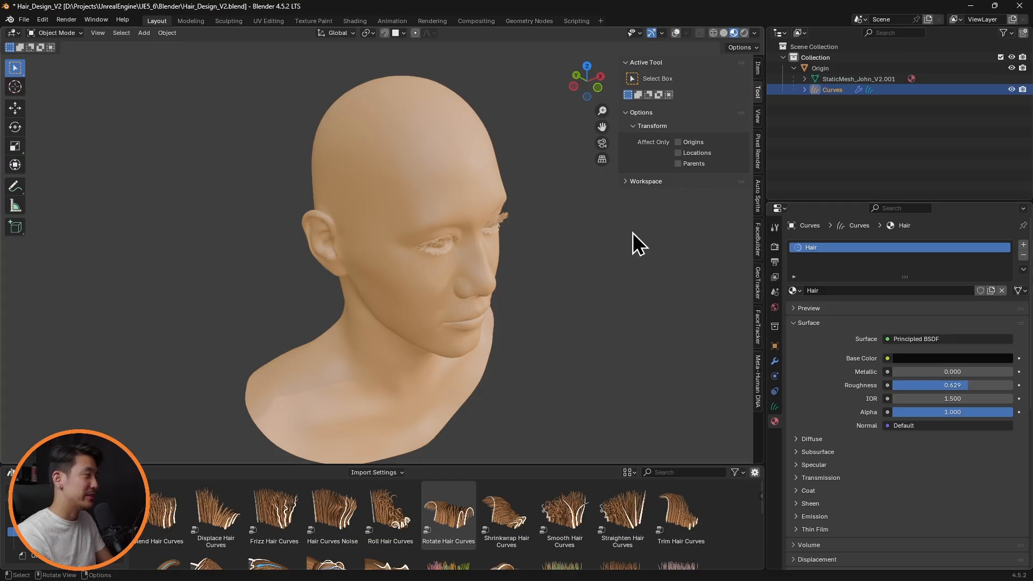
- Switch the hair curves object to Sculpt Mode and rename it Side
middle_click_drag(498, 154, 328, 99)
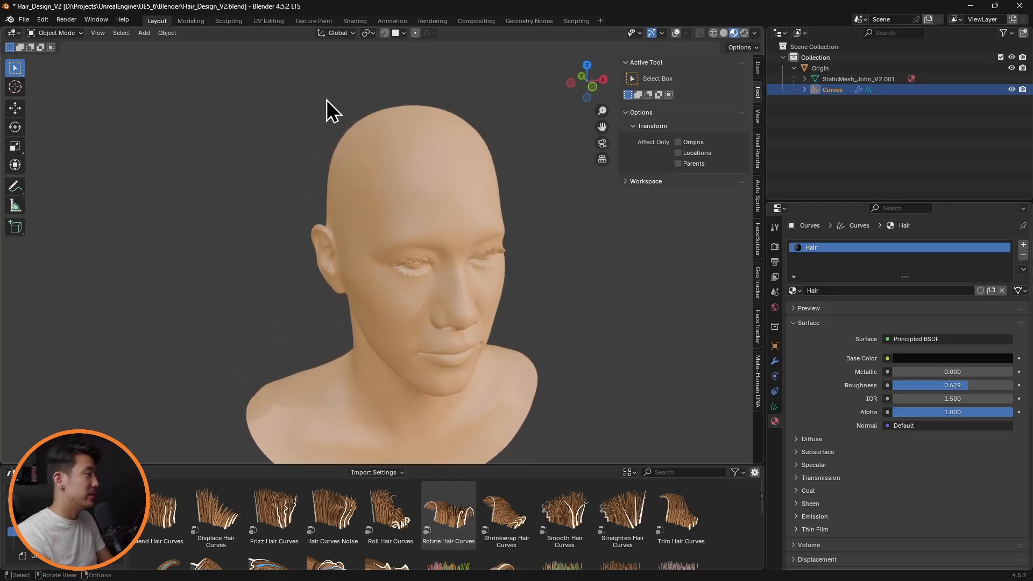
left_click(69, 34)
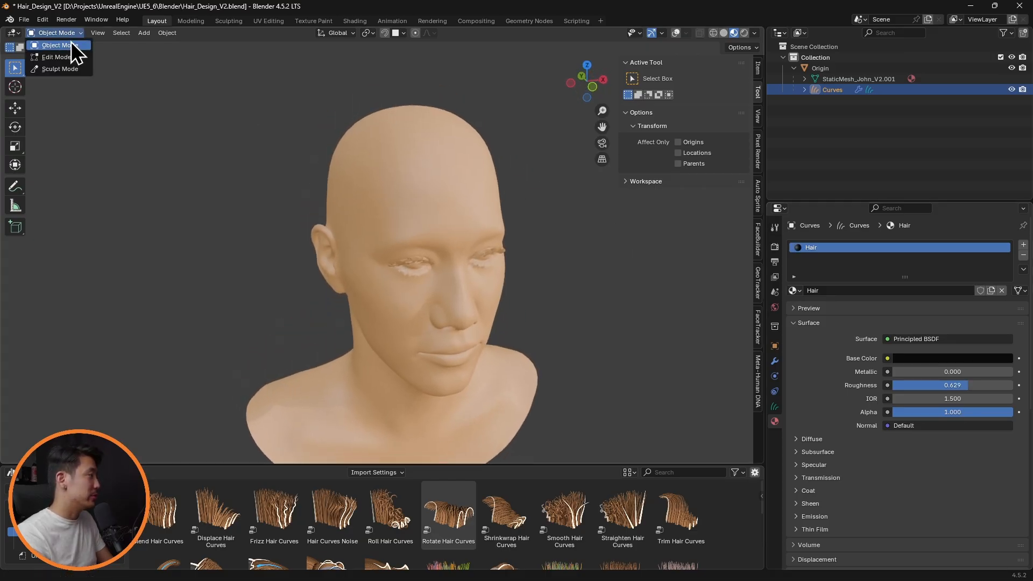
left_click(66, 73)
mouse_move(380, 249)
middle_mouse_down()
mouse_move(376, 270)
mouse_move(395, 244)
mouse_move(424, 241)
middle_mouse_up()
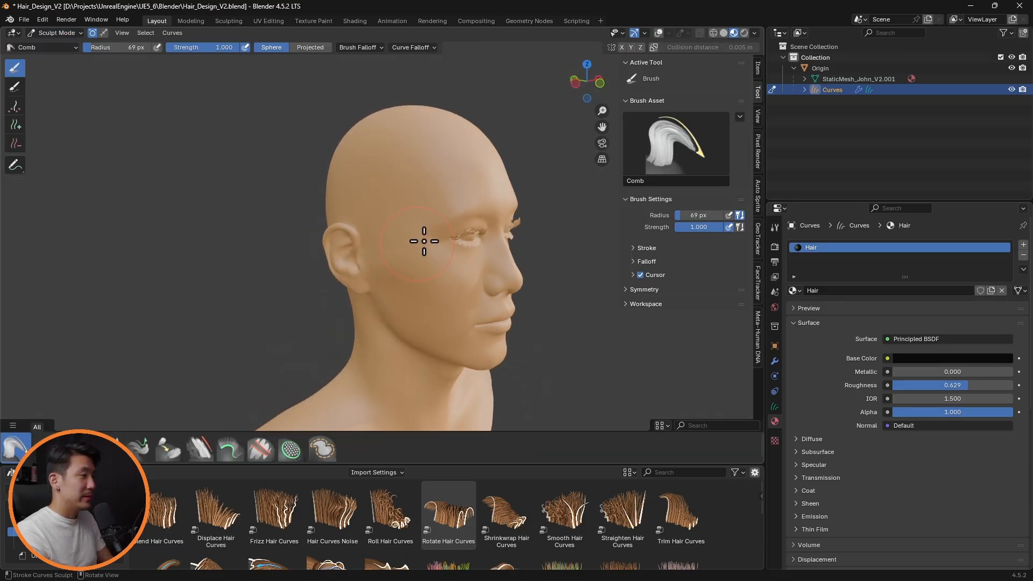
double_click(838, 93)
type("Side")
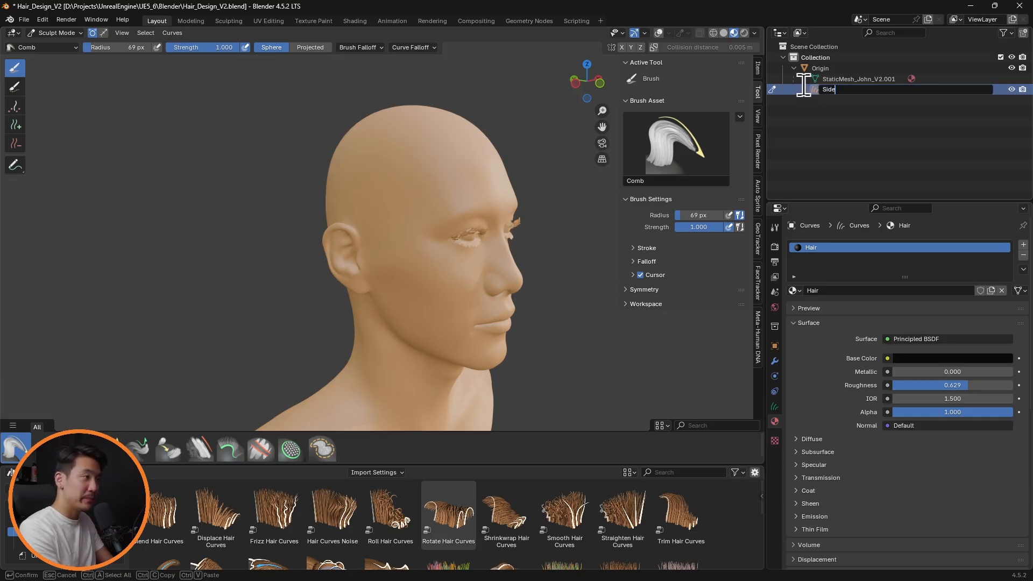
key("Return")
- Activate the Add brush for hair curves and set its points per curve to 3
middle_click_drag(524, 220, 554, 214)
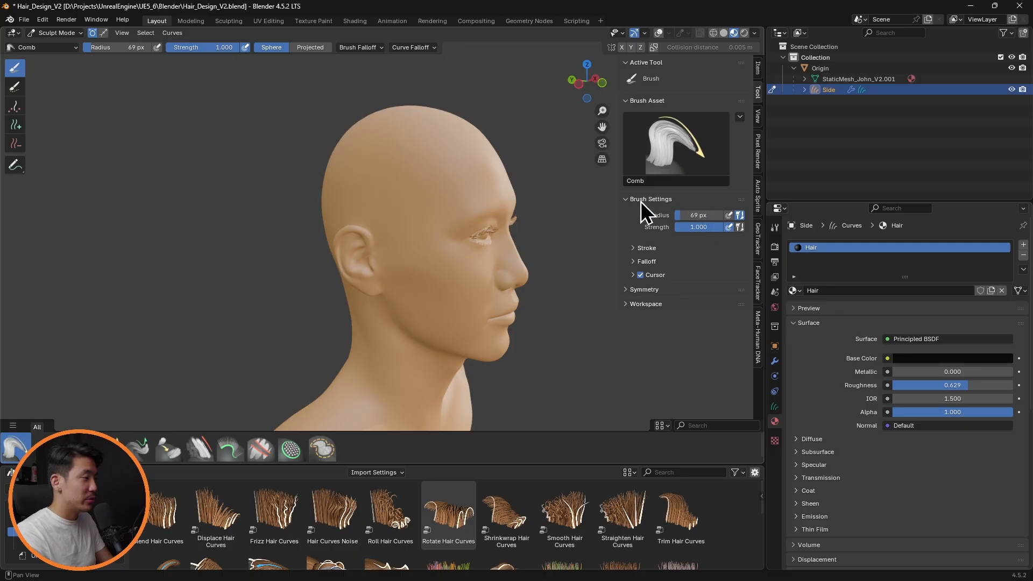
left_click(636, 249)
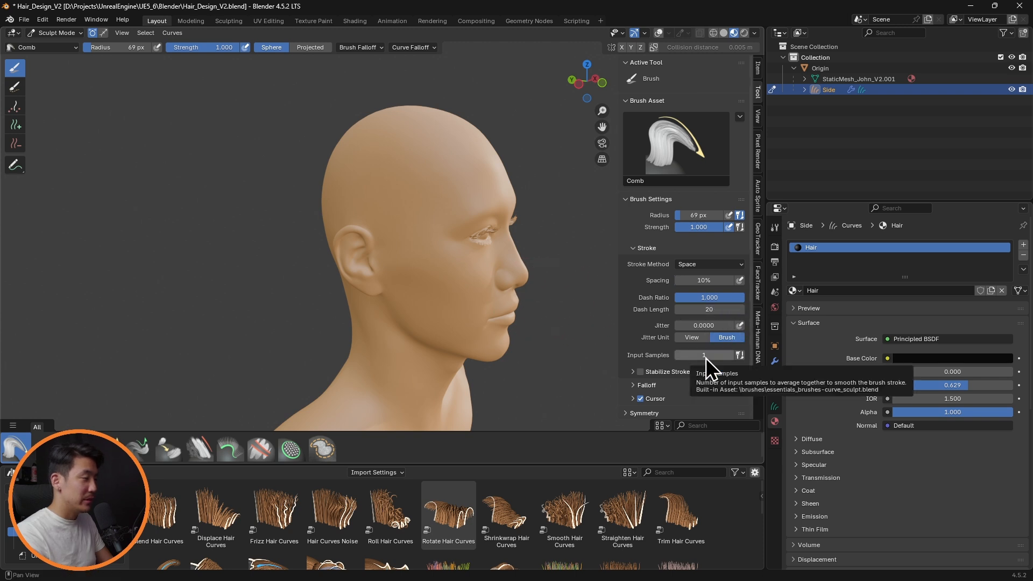
left_click(15, 124)
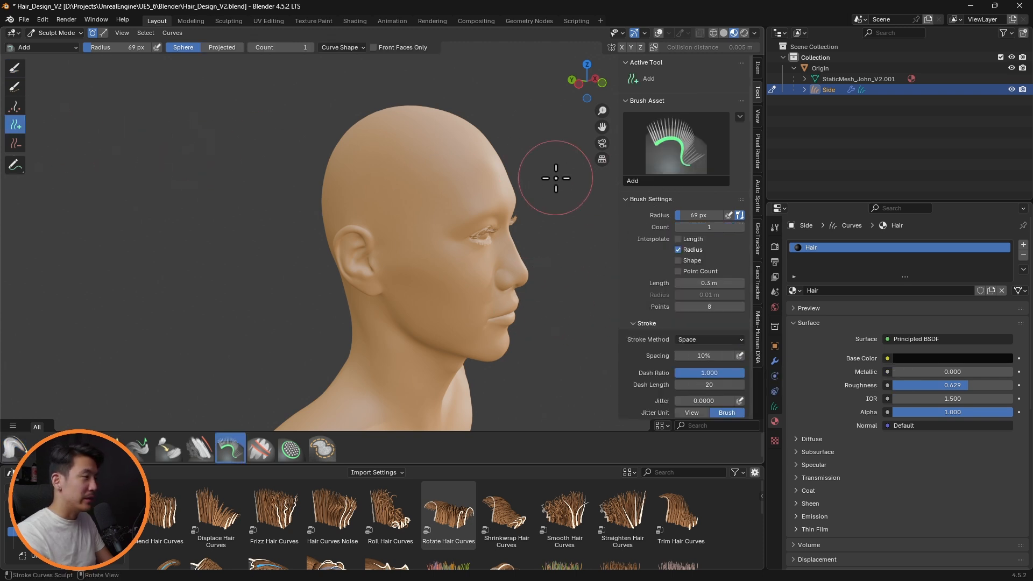
left_click(711, 310)
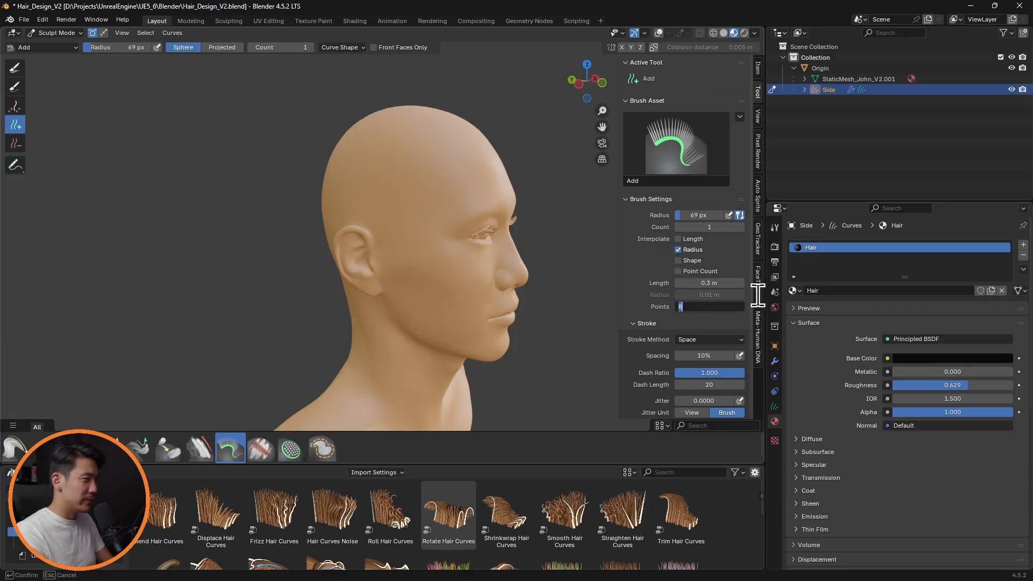
type("3")
key("Return")
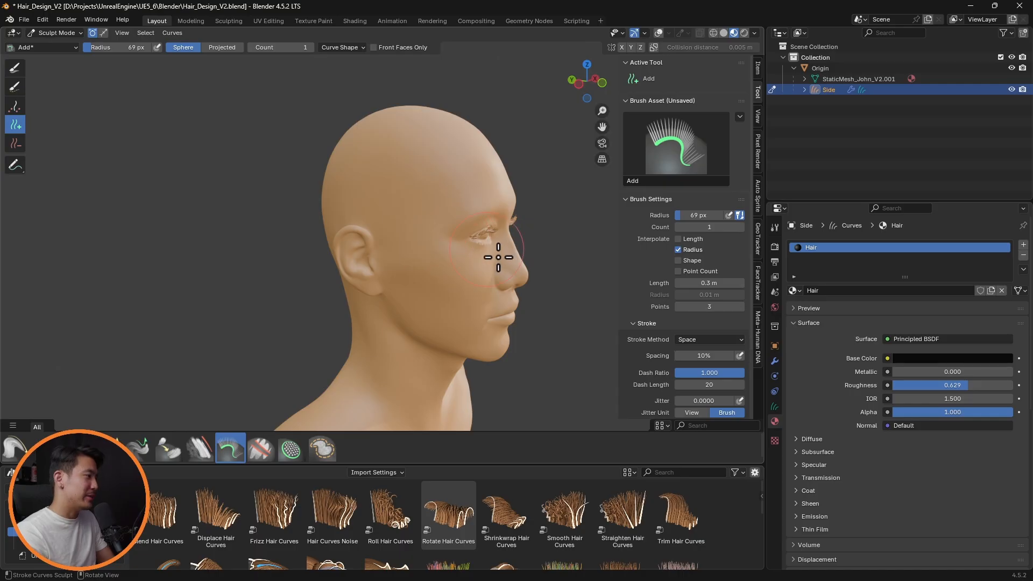
- Try to add a hair curve at the temple on the side of the head with the Add brush
mouse_move(552, 258)
middle_mouse_down()
mouse_move(491, 251)
mouse_move(482, 231)
middle_mouse_up()
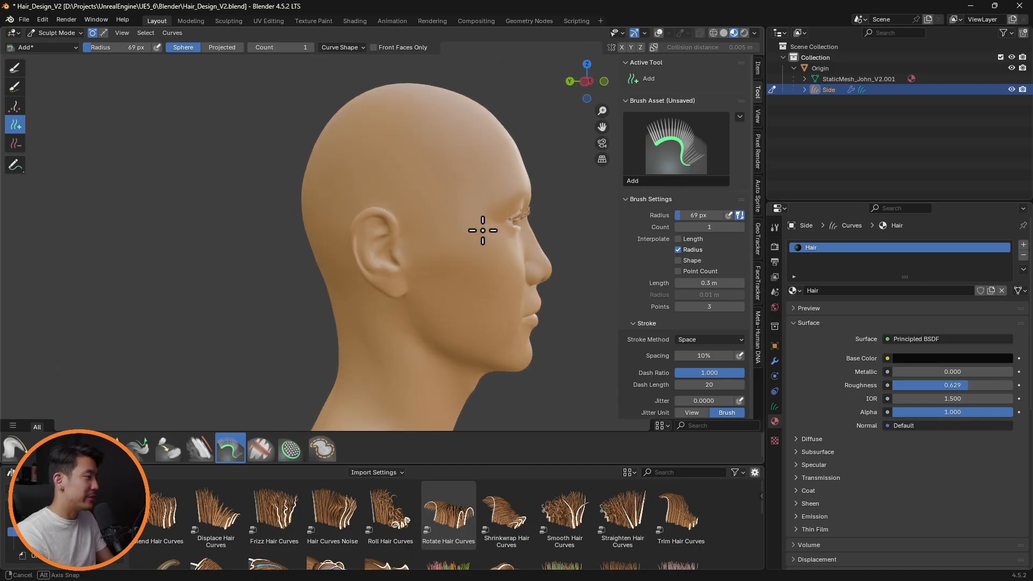
mouse_move(512, 169)
middle_mouse_down()
mouse_move(498, 178)
mouse_move(536, 184)
middle_mouse_up()
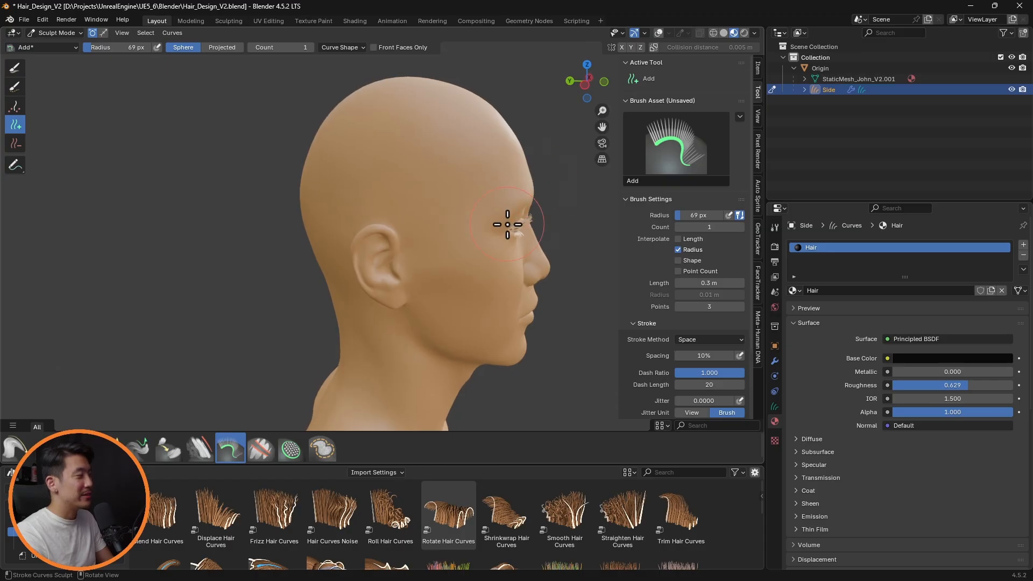
scroll(488, 202, "down", 2)
scroll(479, 231, "up", 2)
scroll(493, 204, "down", 3)
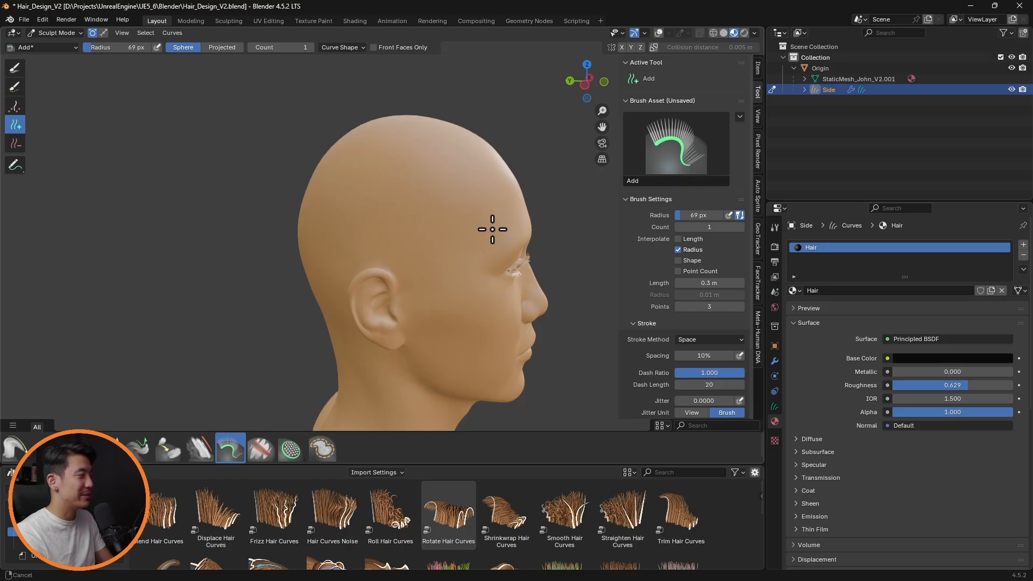
scroll(506, 256, "up", 4)
mouse_move(508, 260)
middle_mouse_down()
mouse_move(526, 270)
mouse_move(362, 230)
mouse_move(316, 249)
mouse_move(562, 260)
mouse_move(509, 262)
middle_mouse_up()
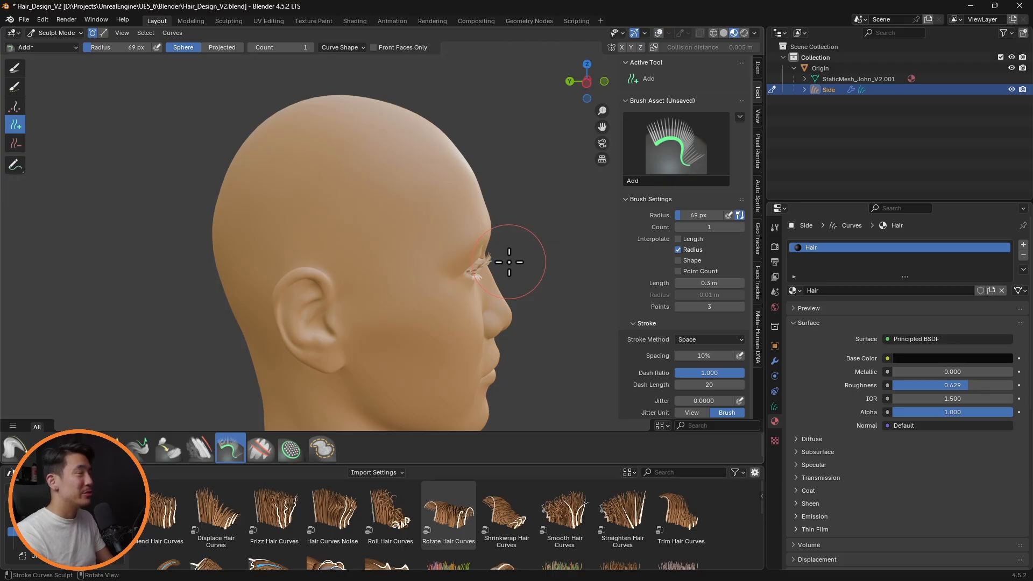
left_click(442, 229)
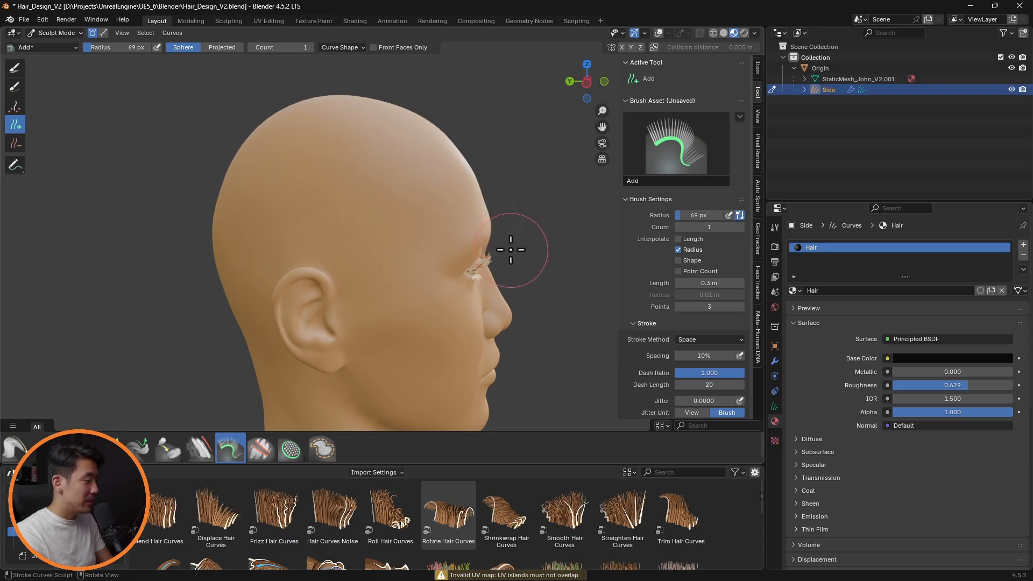
middle_click_drag(514, 229, 404, 242)
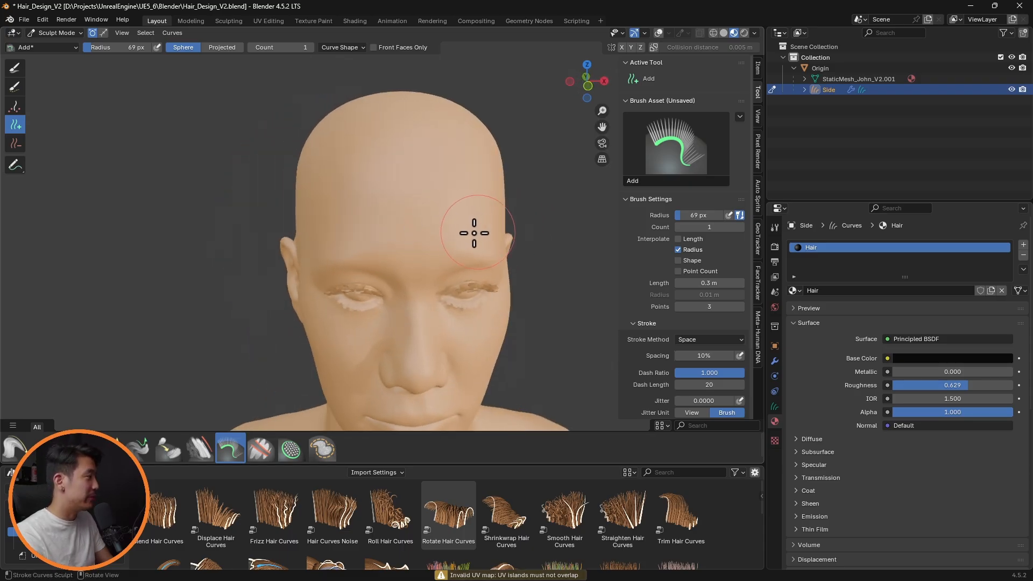
- Leave curve sculpting and delete the Side hair curves object from the scene
key("Tab")
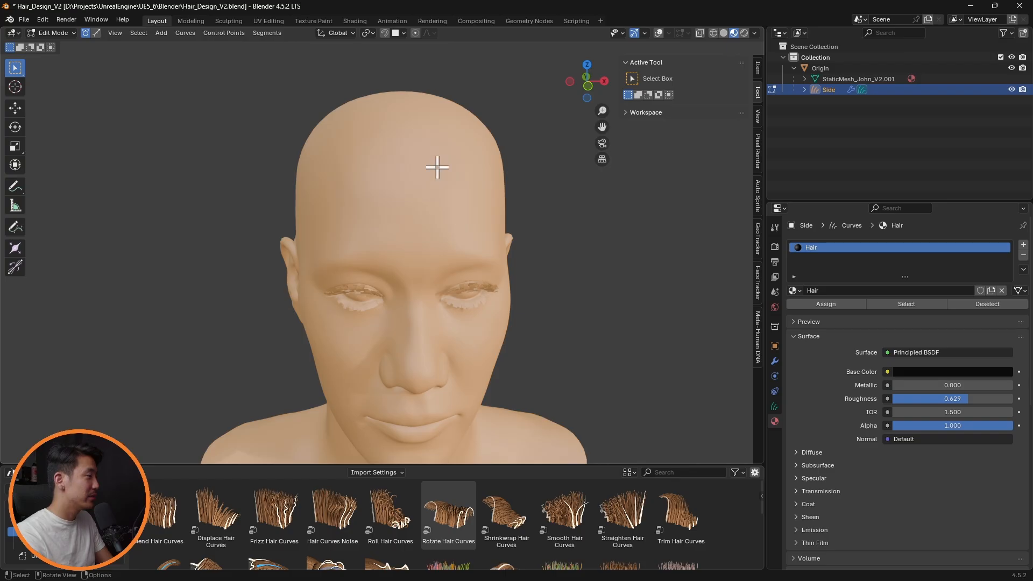
left_click(838, 68)
left_click(843, 68)
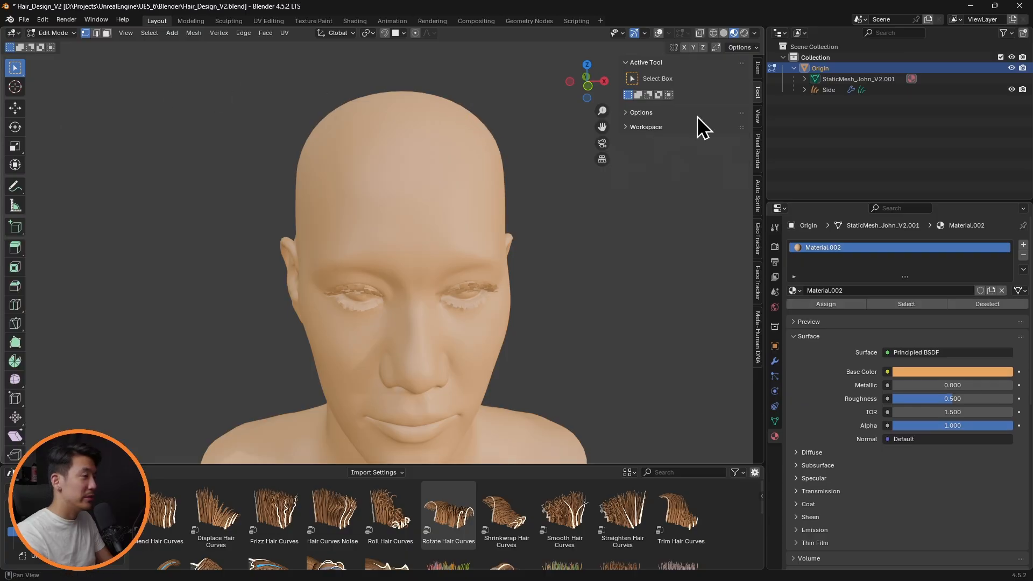
left_click(833, 90)
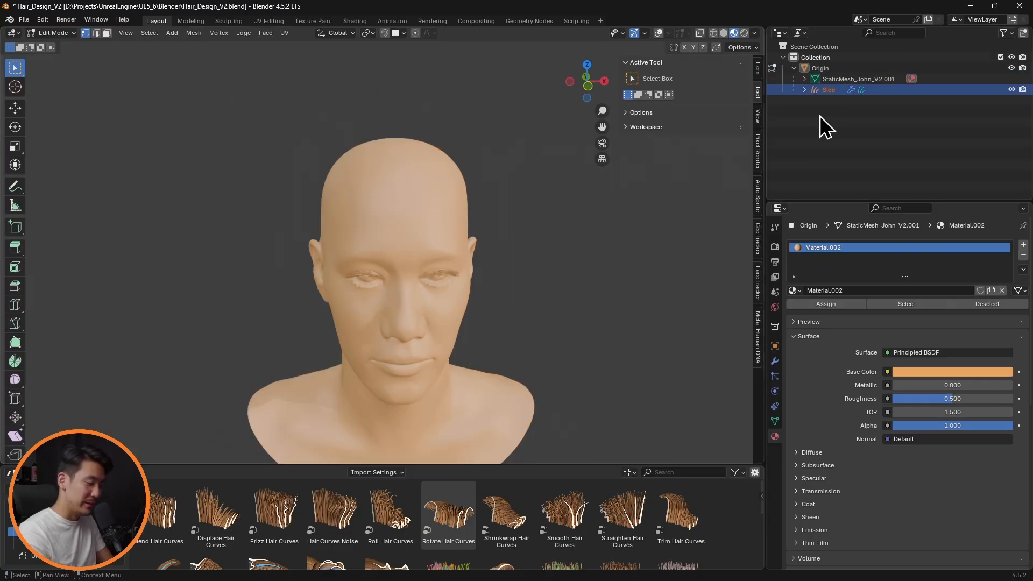
key("x")
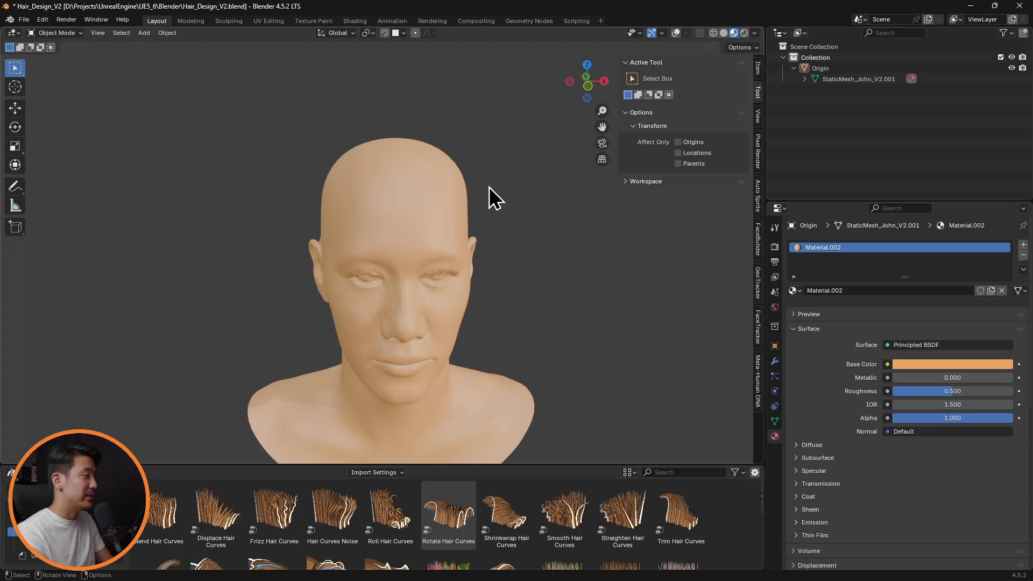
- Edit the Origin head mesh, select all of its vertices and unwrap its UVs anew
middle_click_drag(619, 280, 540, 198)
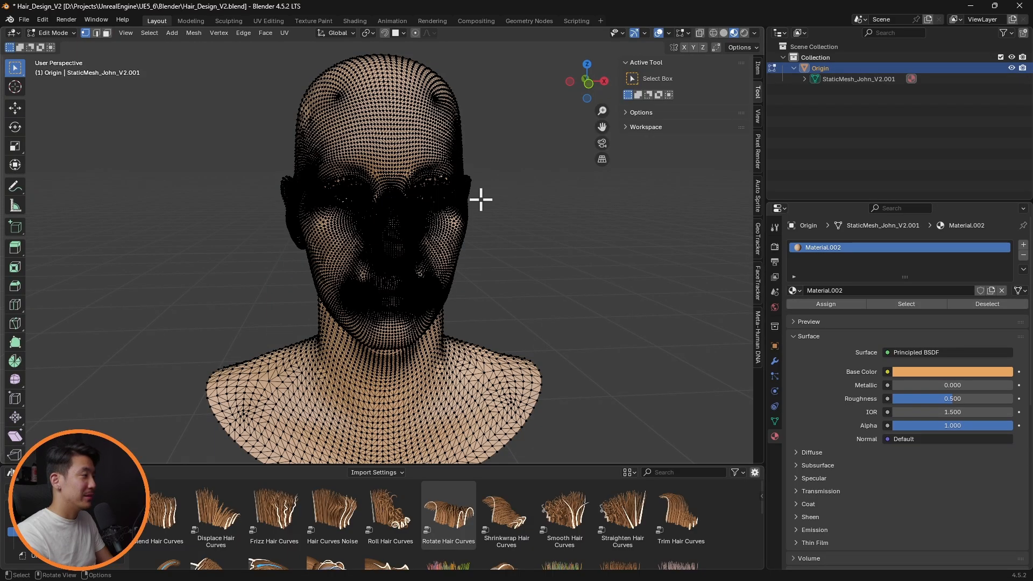
middle_click_drag(479, 198, 476, 204)
key("a")
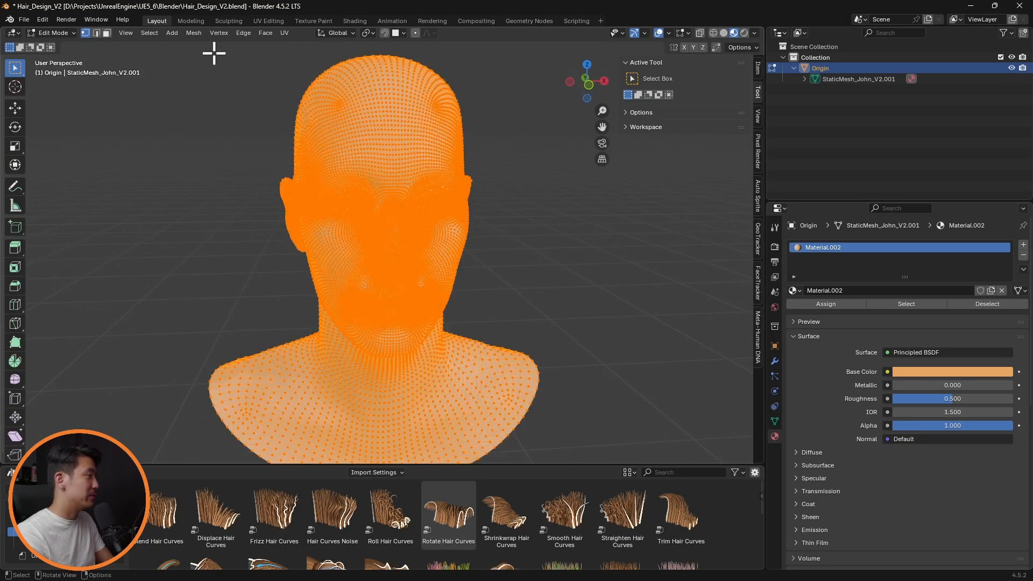
left_click(284, 33)
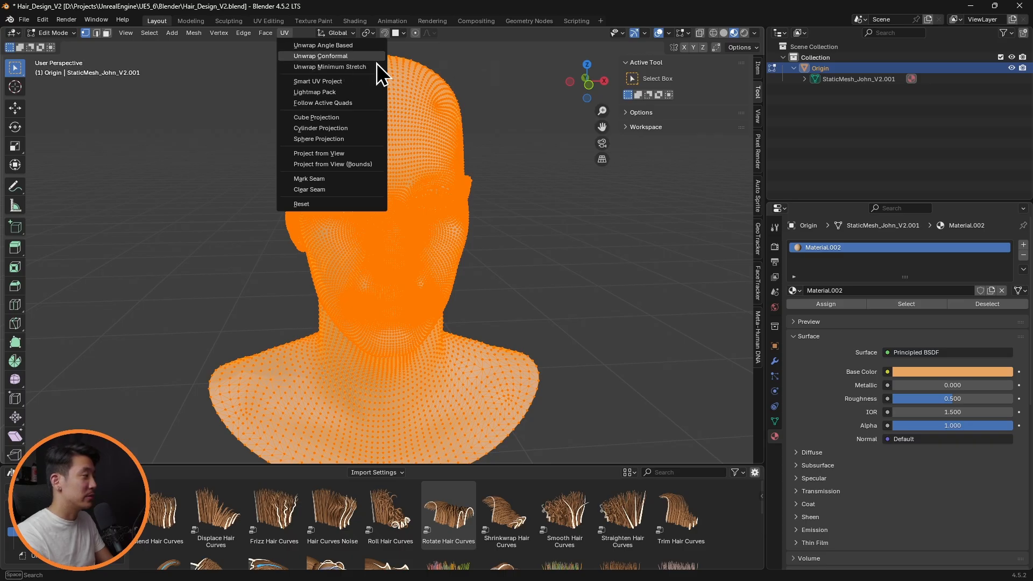
key("Return")
- Return to Object Mode and attach a fresh Empty Hair curves object to the unwrapped Origin head
middle_click_drag(534, 173, 518, 153)
left_click(144, 33)
mouse_move(200, 57)
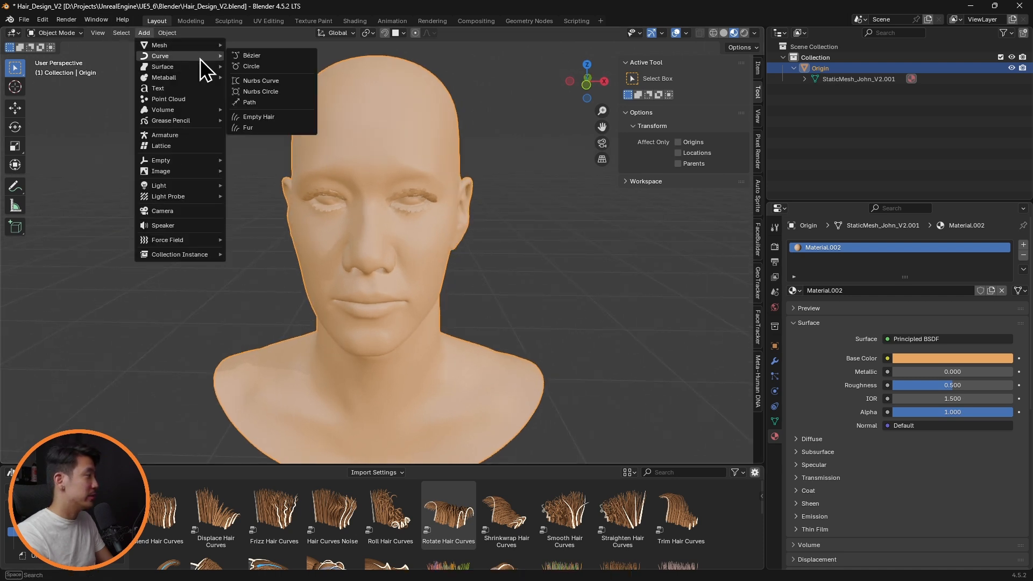
left_click(283, 127)
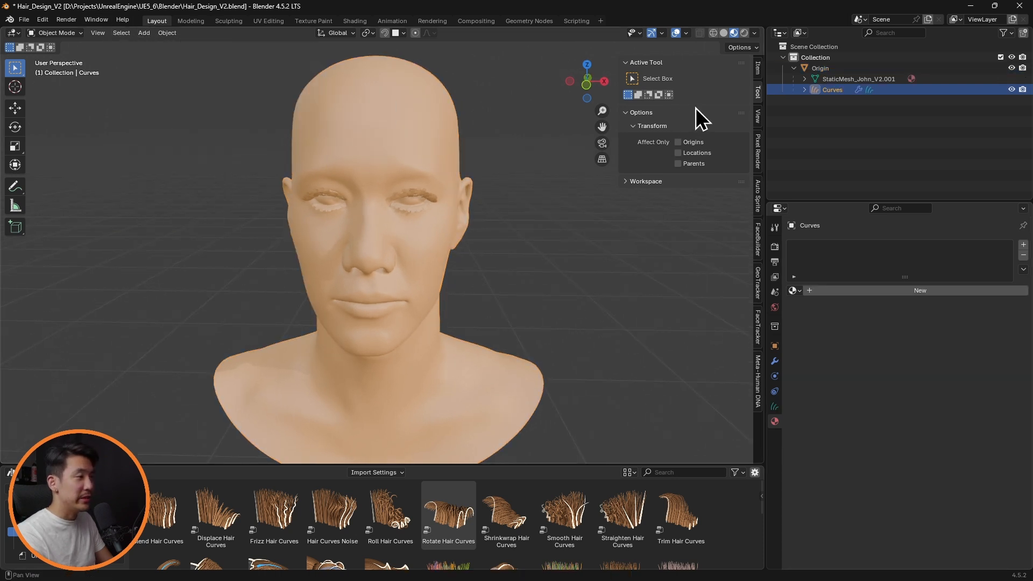
- Rename the new curves object Side and assign the existing Hair material to a new material slot
left_click(1023, 245)
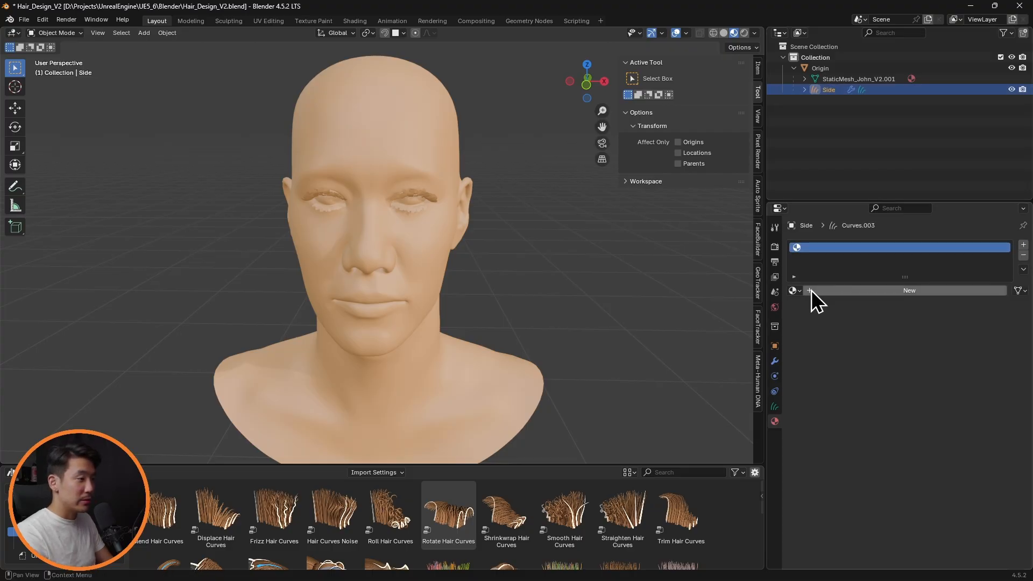
left_click(795, 291)
left_click(841, 307)
- Switch the Side curves to Sculpt Mode and set the Add brush's curve length to 1 m
middle_click_drag(543, 226, 78, 51)
left_click(57, 33)
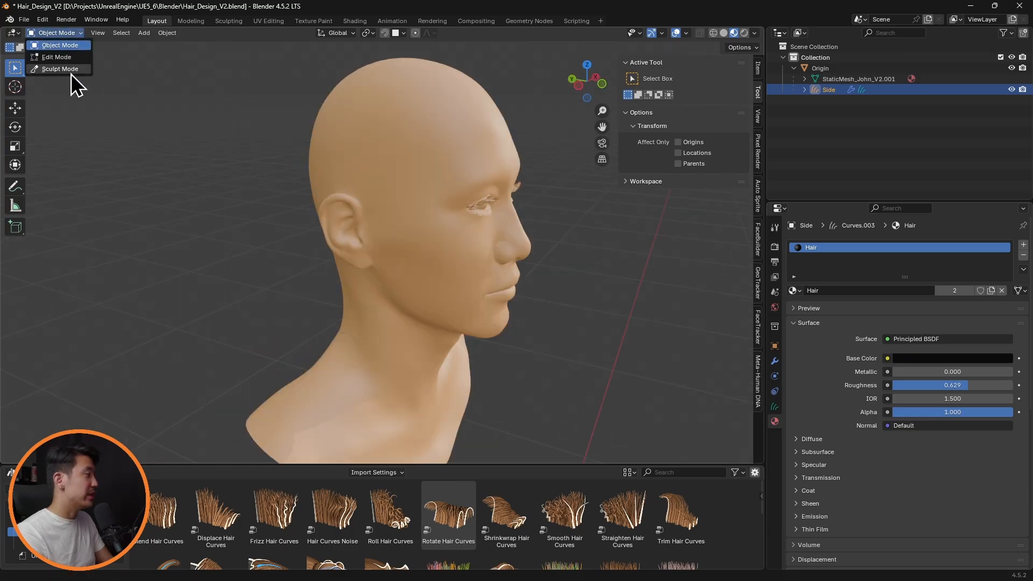
left_click(76, 84)
mouse_move(456, 175)
middle_mouse_down()
mouse_move(418, 151)
mouse_move(382, 156)
mouse_move(441, 158)
middle_mouse_up()
scroll(382, 157, "up", 1)
left_click(709, 283)
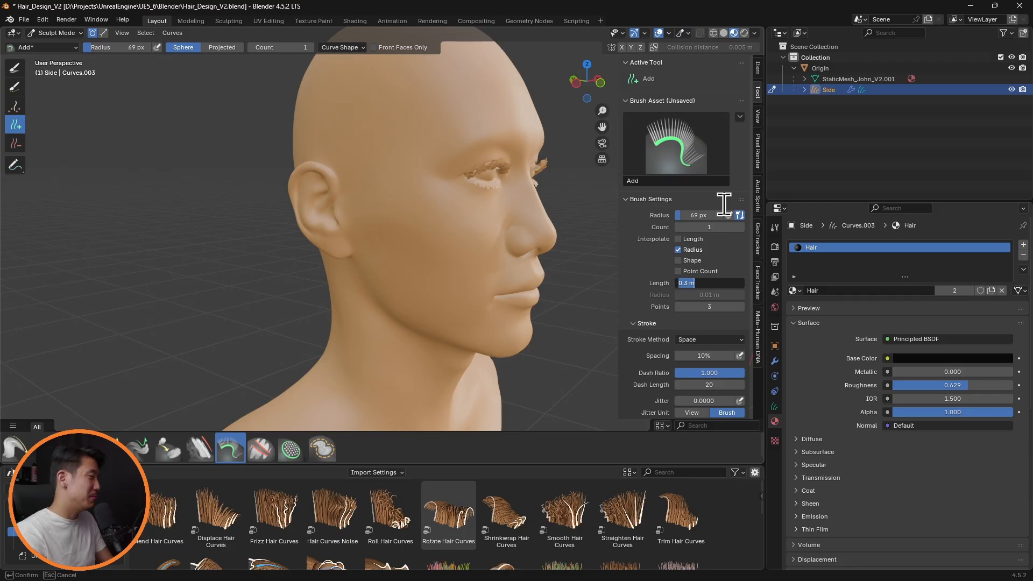
key("Return")
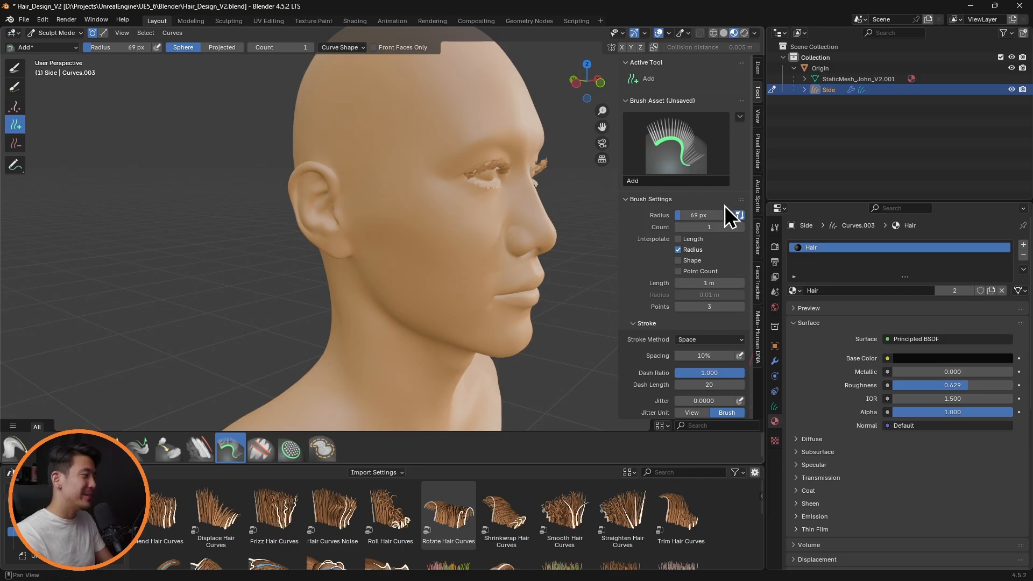
- Set the Add brush's curve length to 3 m
middle_click_drag(468, 159, 491, 167)
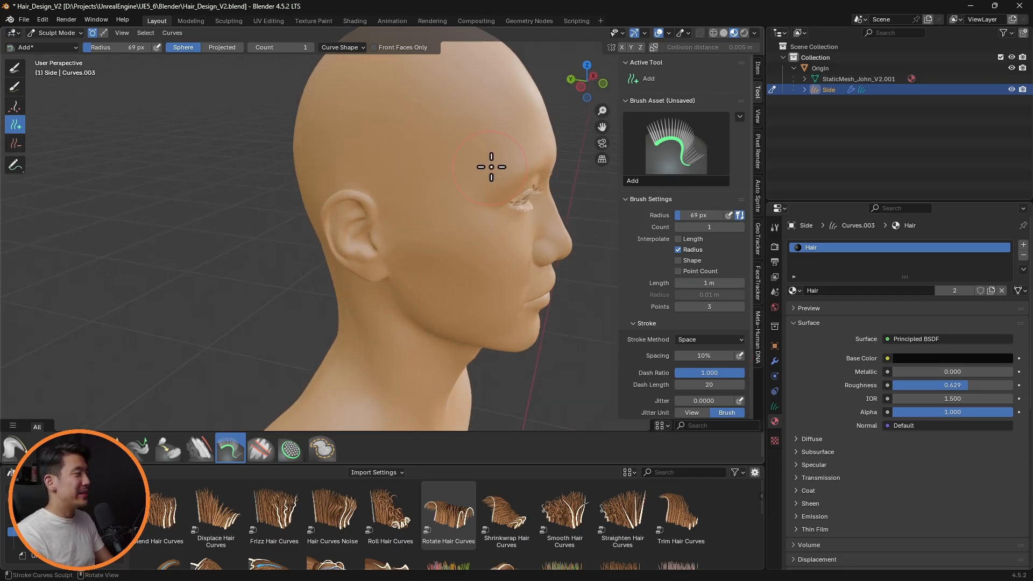
mouse_move(537, 143)
middle_mouse_down()
mouse_move(454, 127)
mouse_move(426, 133)
mouse_move(538, 137)
middle_mouse_up()
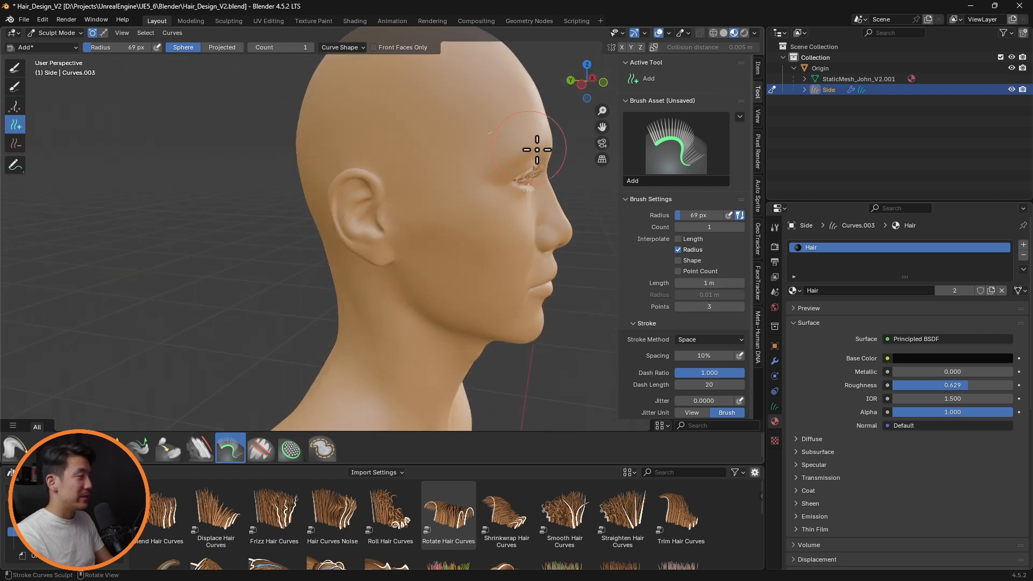
left_click(723, 282)
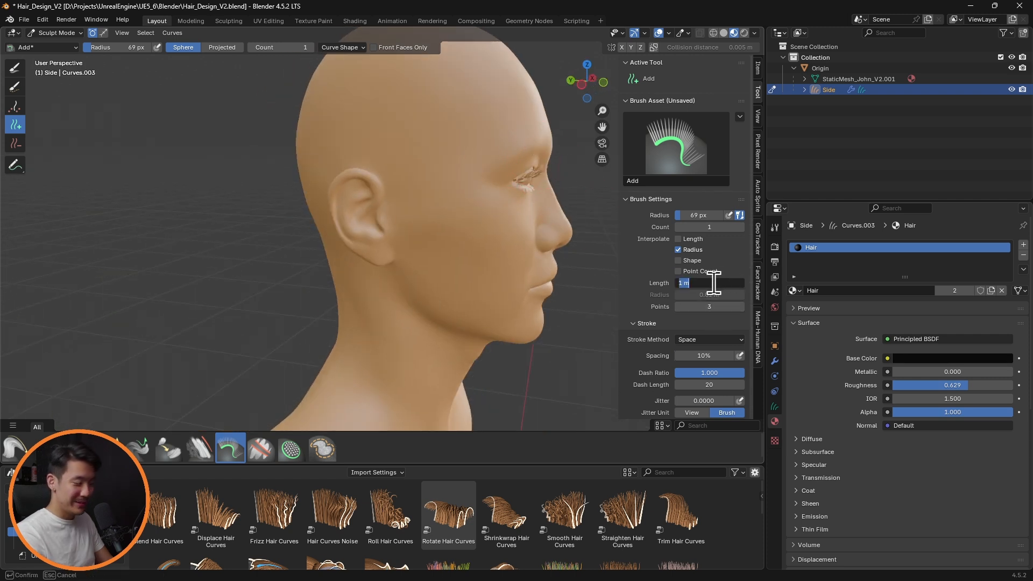
type("3")
key("Return")
- Try placing hair curves over the side and back of the head, and erase them all with the Delete brush
mouse_move(494, 132)
middle_mouse_down()
mouse_move(540, 109)
mouse_move(502, 117)
middle_mouse_up()
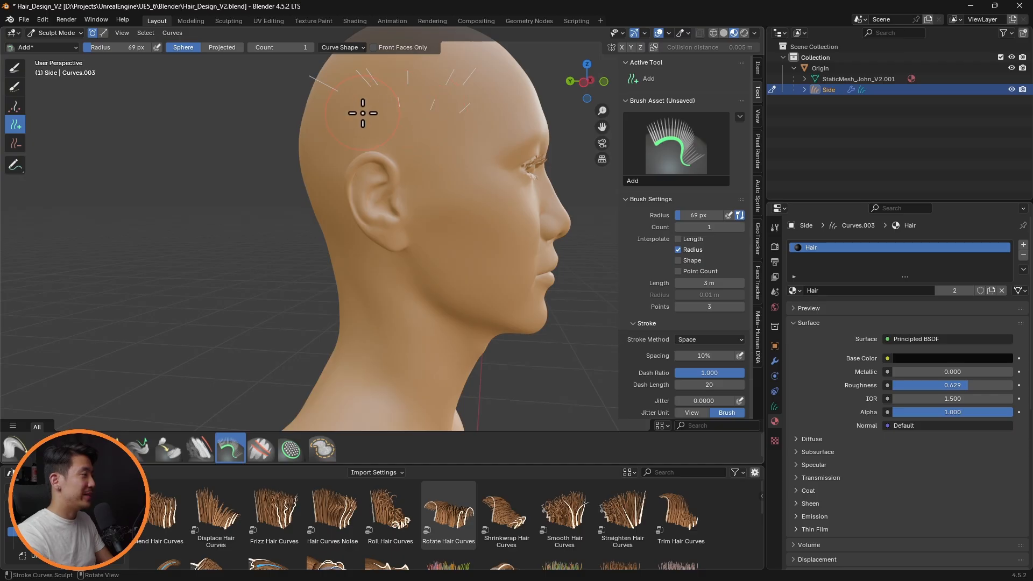
middle_click_drag(375, 99, 547, 115)
middle_click_drag(605, 72, 542, 115)
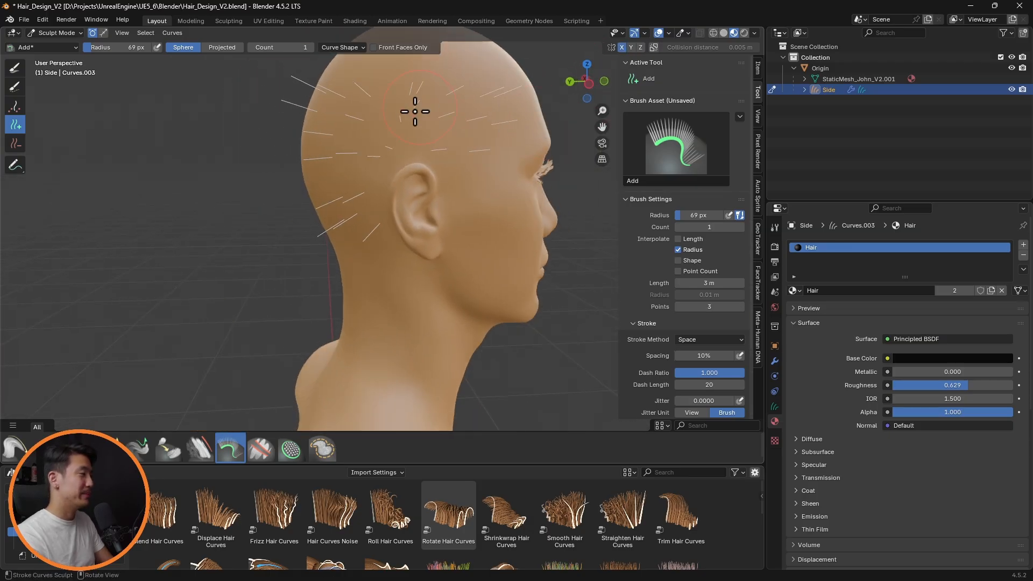
left_click(15, 144)
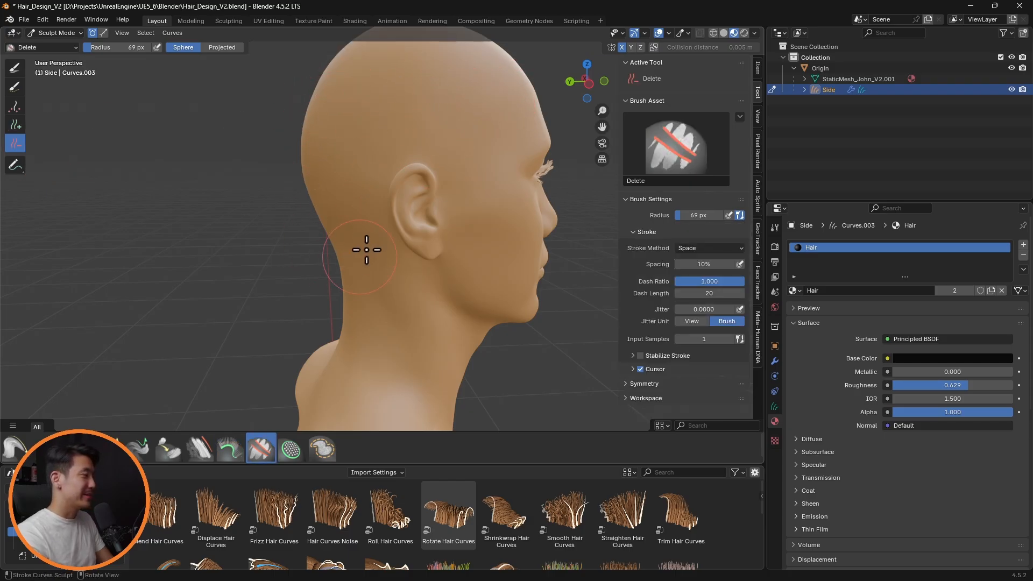
- Scatter guide hair curves over the sides and back of the head down to the nape with the Add brush, mirrored across X
left_click(15, 124)
mouse_move(355, 119)
middle_mouse_down()
mouse_move(436, 119)
mouse_move(444, 110)
mouse_move(433, 107)
middle_mouse_up()
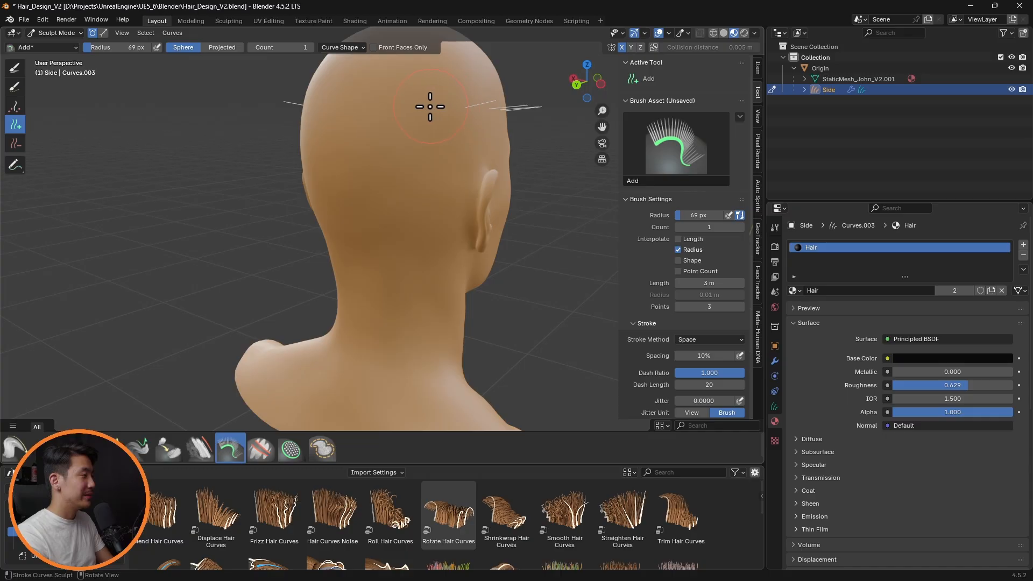
middle_click_drag(333, 105, 392, 156)
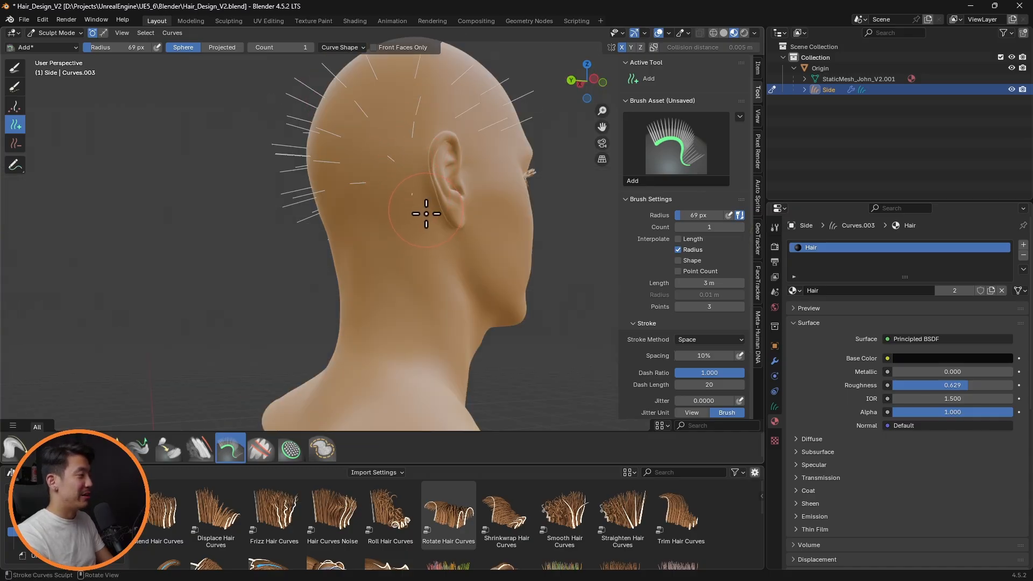
middle_click_drag(487, 218, 411, 165)
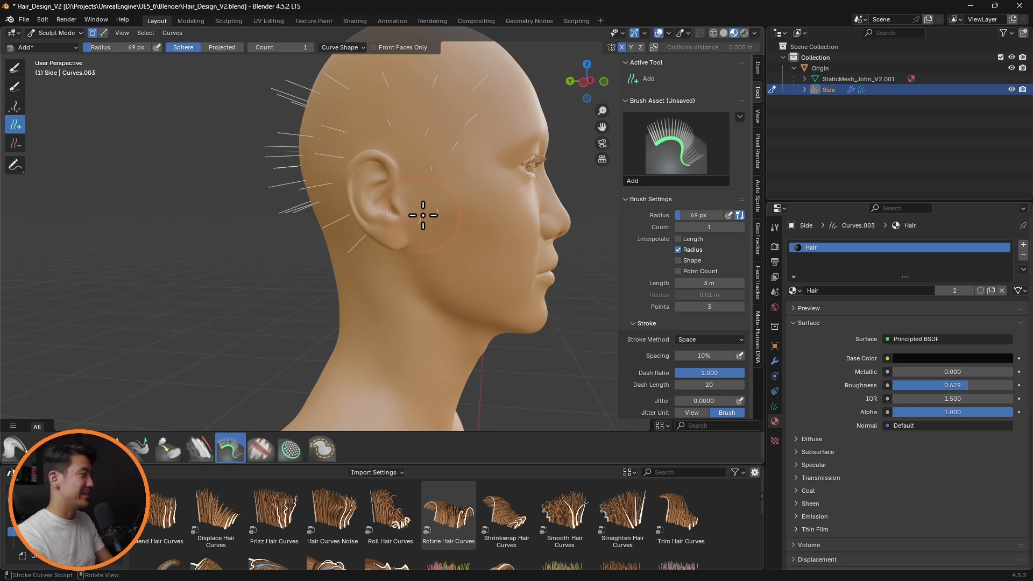
middle_click_drag(477, 156, 415, 226)
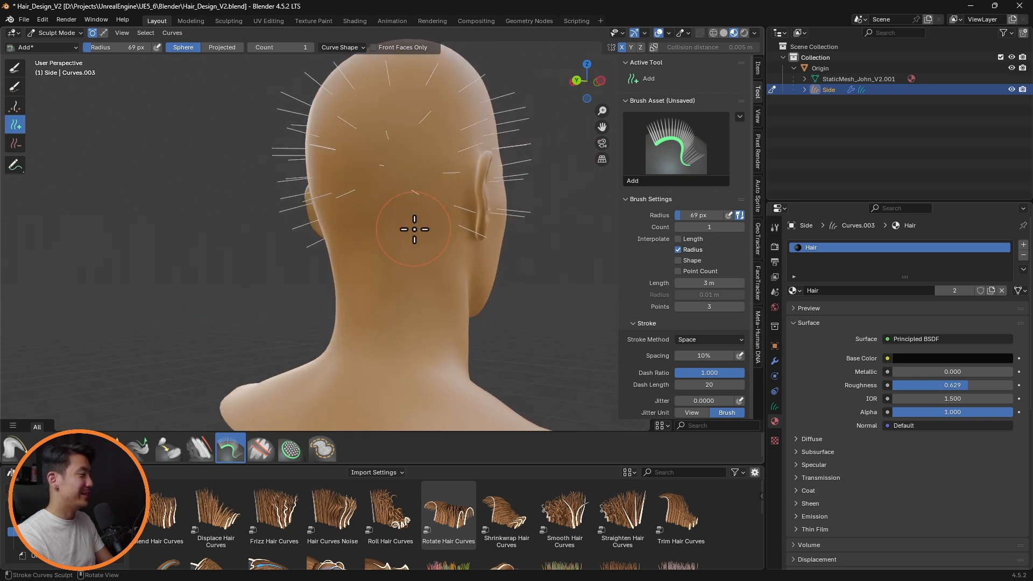
middle_click_drag(346, 228, 502, 231)
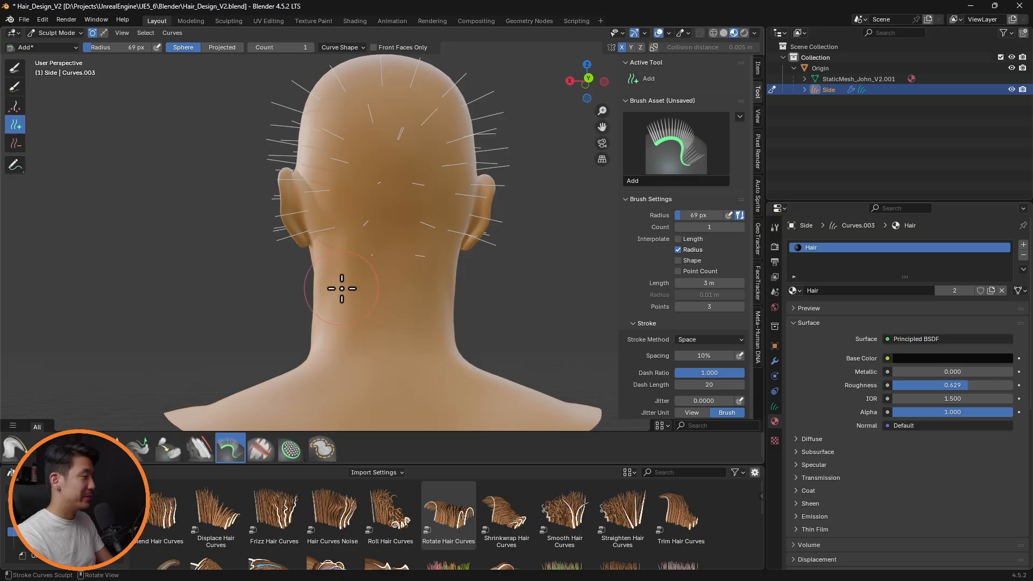
mouse_move(396, 287)
middle_mouse_down()
mouse_move(381, 272)
mouse_move(298, 297)
mouse_move(380, 237)
mouse_move(503, 177)
mouse_move(528, 196)
mouse_move(454, 215)
mouse_move(396, 201)
mouse_move(130, 207)
middle_mouse_up()
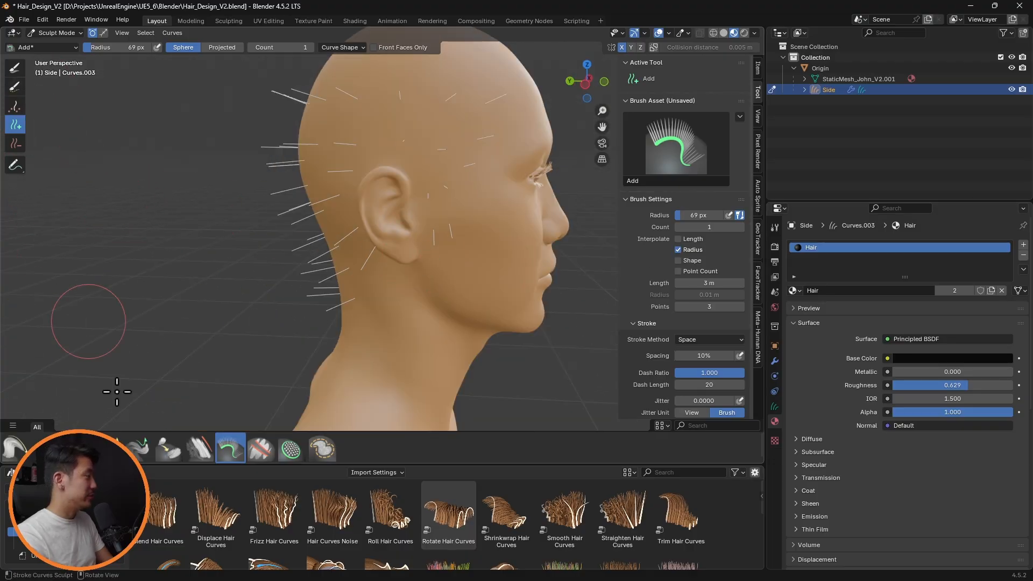
- Comb the guide curves downward along the sides, back and nape using the Comb brush with a 162 px radius
left_click(16, 454)
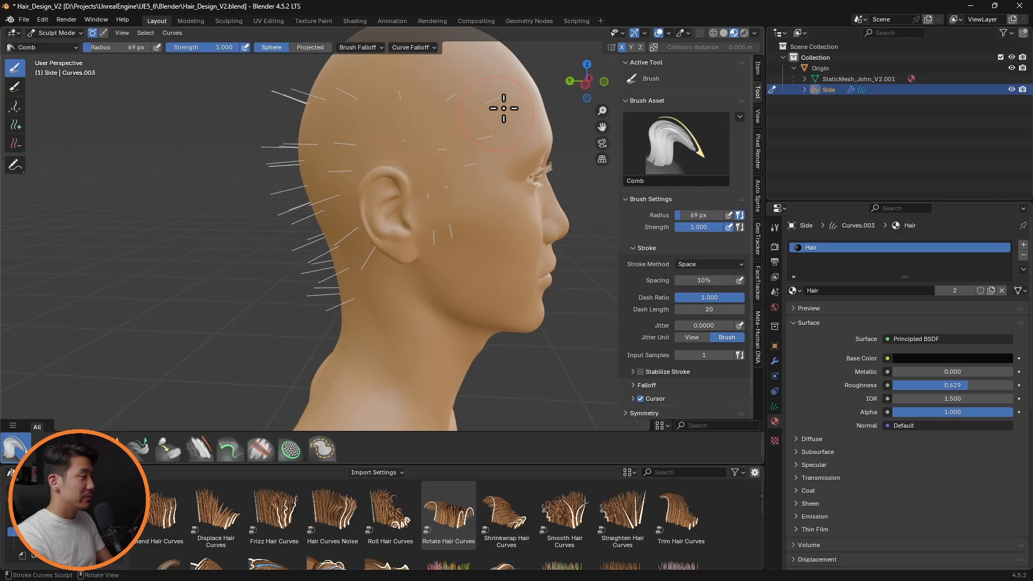
mouse_move(392, 130)
middle_mouse_down()
mouse_move(502, 115)
mouse_move(373, 156)
mouse_move(364, 221)
mouse_move(466, 126)
middle_mouse_up()
key("f")
left_click(425, 165)
left_click_drag(349, 152, 366, 116)
middle_click_drag(357, 156, 382, 134)
middle_click_drag(330, 166, 498, 156)
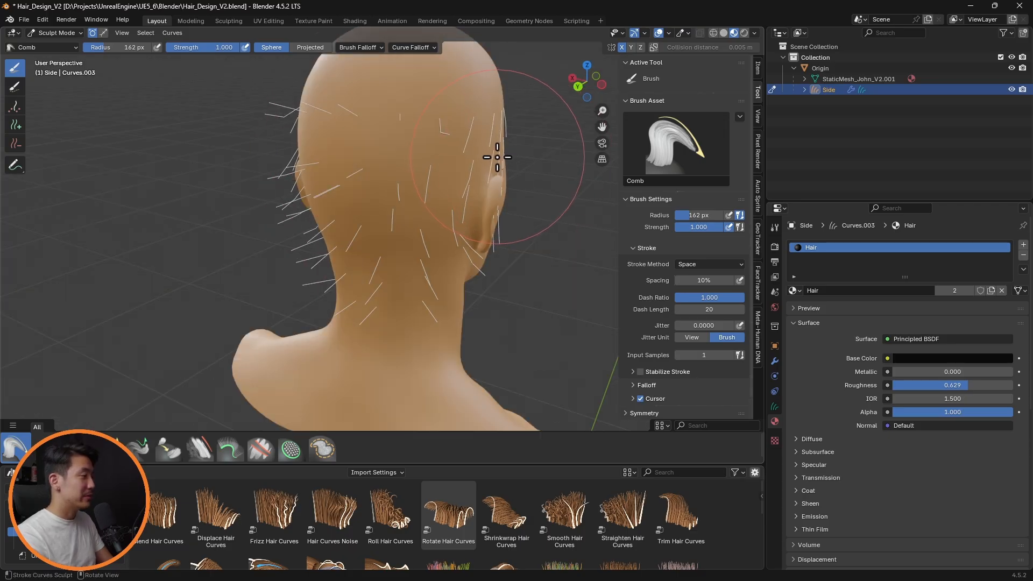
middle_click_drag(415, 180, 341, 134)
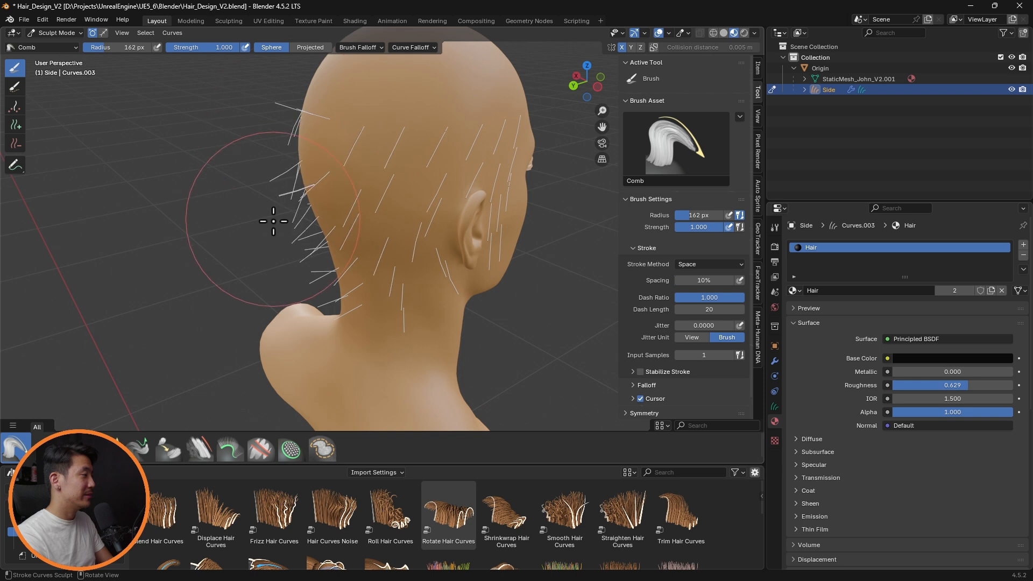
mouse_move(295, 180)
middle_mouse_down()
mouse_move(346, 316)
mouse_move(322, 258)
middle_mouse_up()
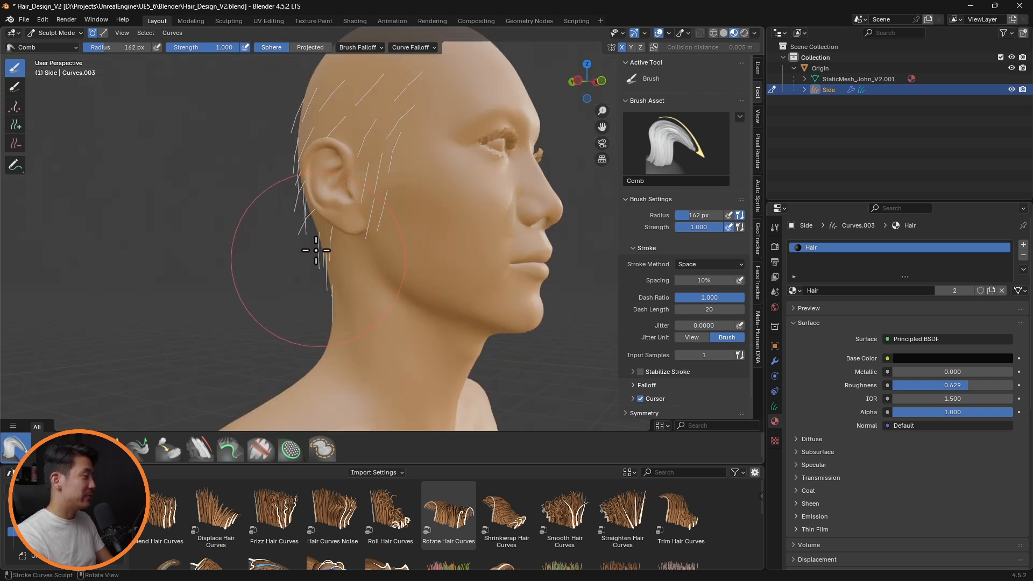
middle_click_drag(333, 254, 458, 262)
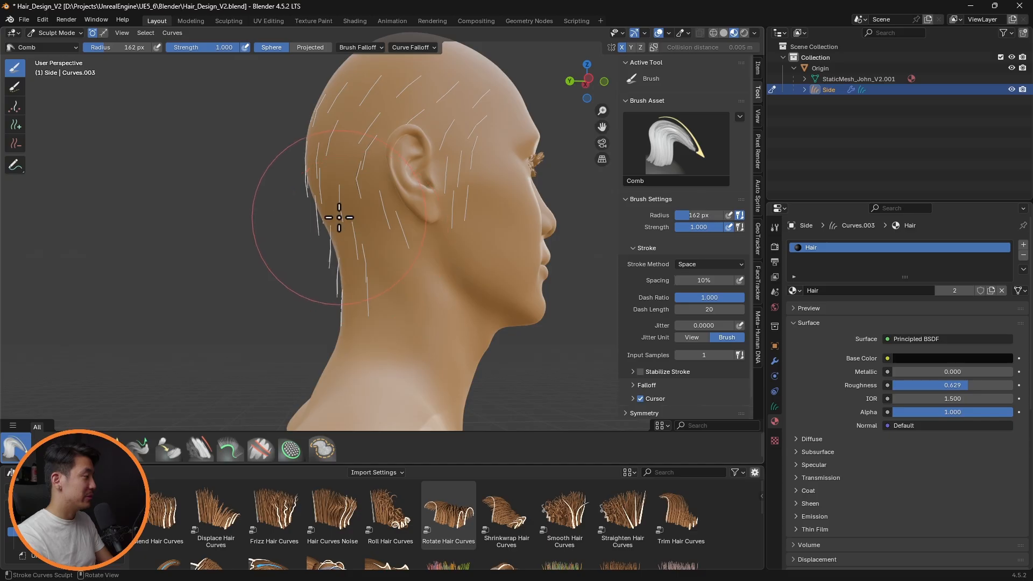
mouse_move(376, 286)
middle_mouse_down()
mouse_move(430, 295)
mouse_move(358, 328)
mouse_move(417, 325)
mouse_move(346, 316)
mouse_move(414, 277)
middle_mouse_up()
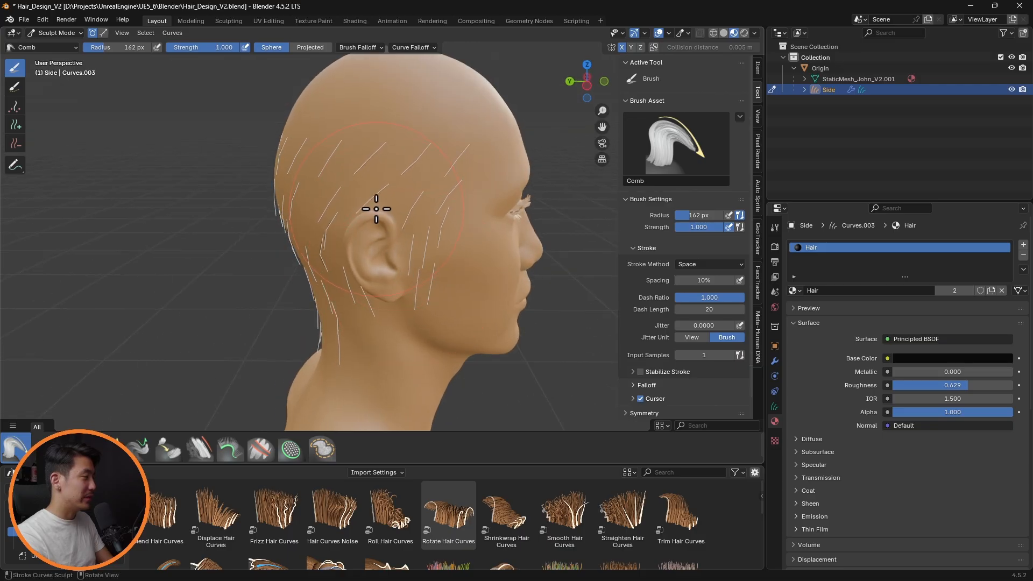
- Reduce the Comb brush radius to 79 px and refine the guide curves above and in front of the ear
mouse_move(424, 211)
middle_mouse_down()
mouse_move(498, 226)
mouse_move(373, 217)
middle_mouse_up()
key("f")
left_click(329, 221)
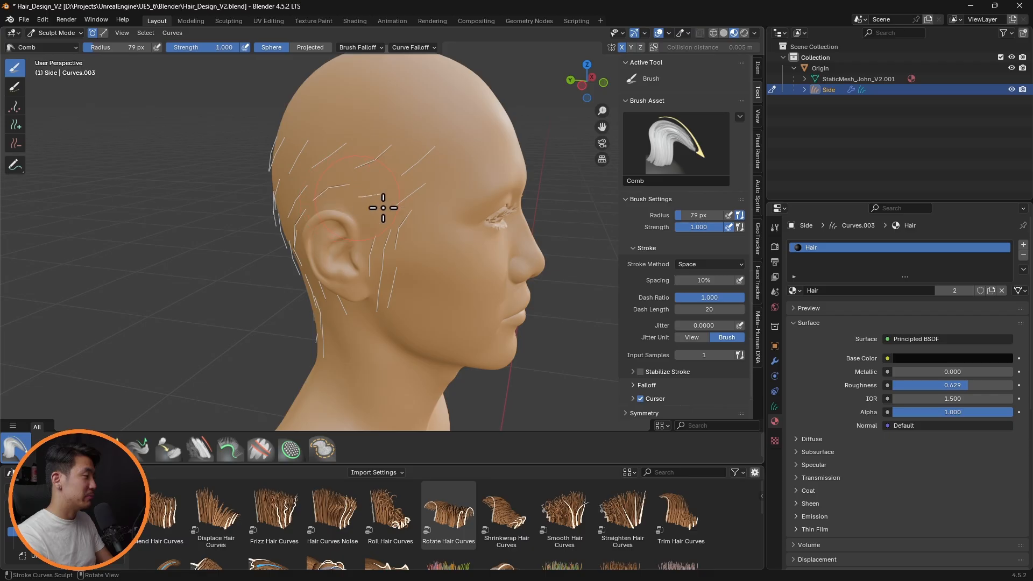
mouse_move(405, 212)
middle_mouse_down()
mouse_move(358, 209)
mouse_move(392, 231)
mouse_move(452, 224)
middle_mouse_up()
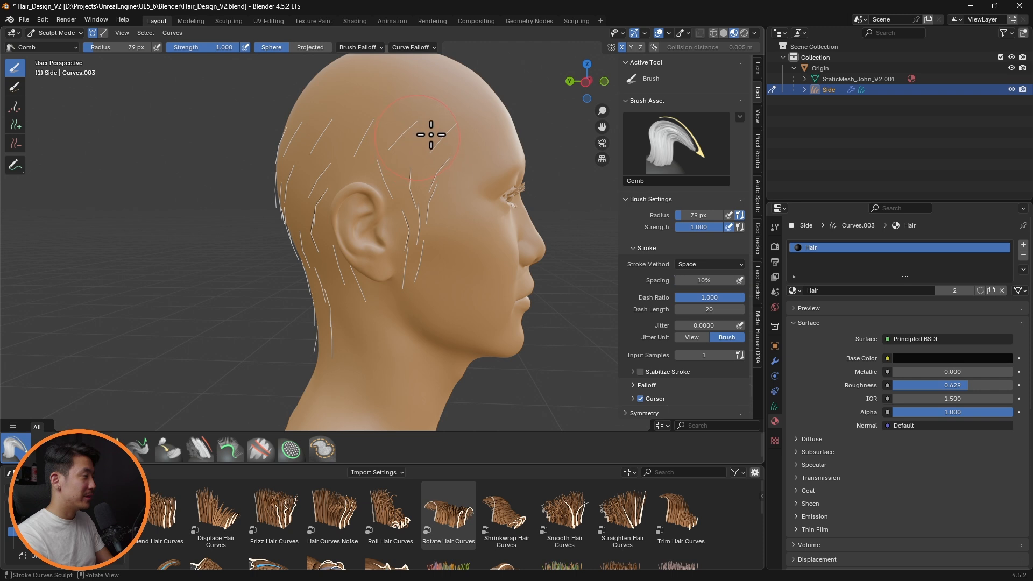
middle_click_drag(521, 225, 539, 221)
mouse_move(489, 268)
middle_mouse_down()
mouse_move(497, 263)
mouse_move(472, 272)
middle_mouse_up()
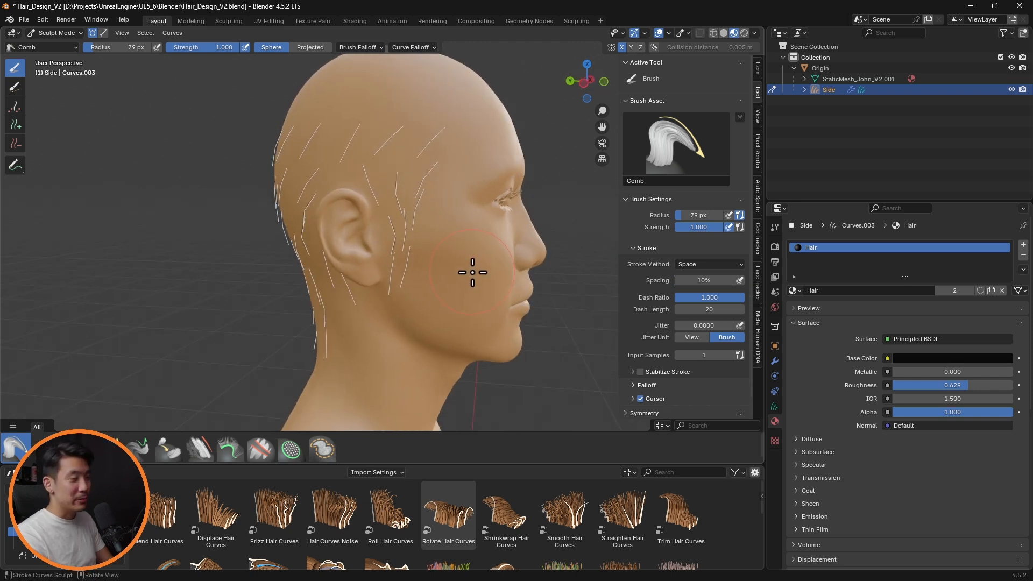
- Show the Side object's modifiers, enlarge the asset browser and drop the Interpolate Hair Curves asset onto the head in the viewport
left_click(775, 361)
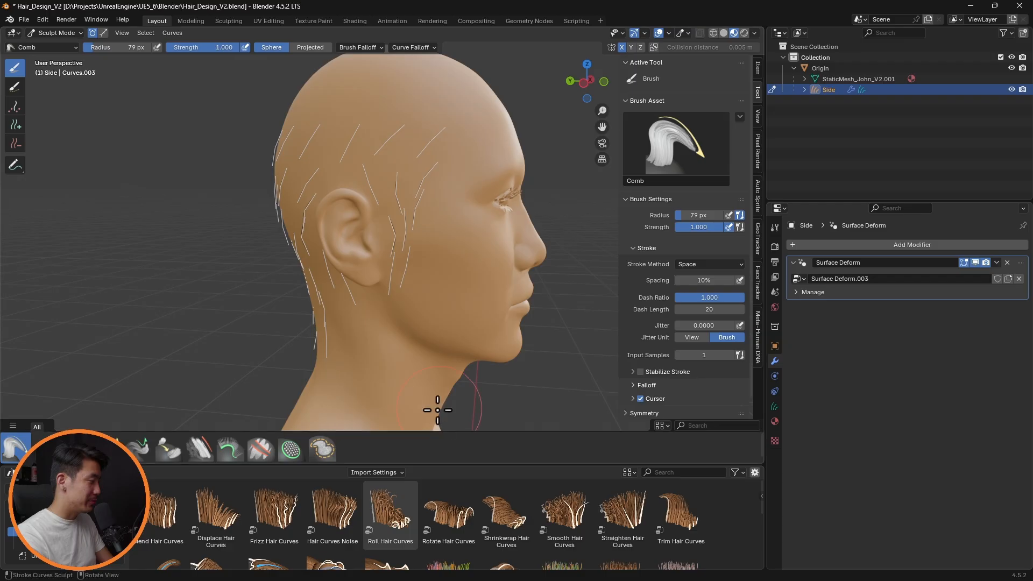
left_click_drag(419, 464, 413, 412)
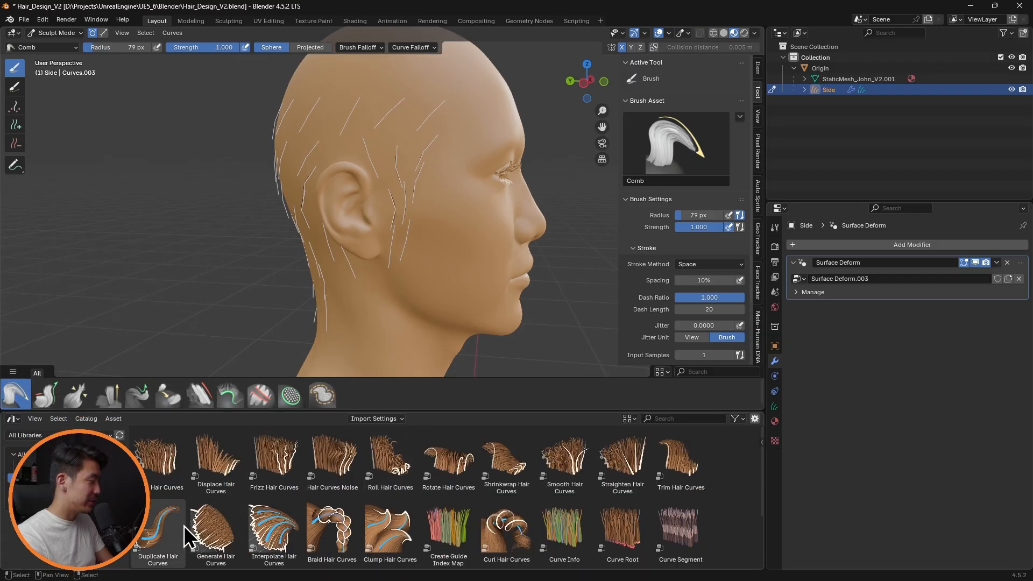
scroll(280, 520, "down", 1)
left_click_drag(266, 522, 437, 316)
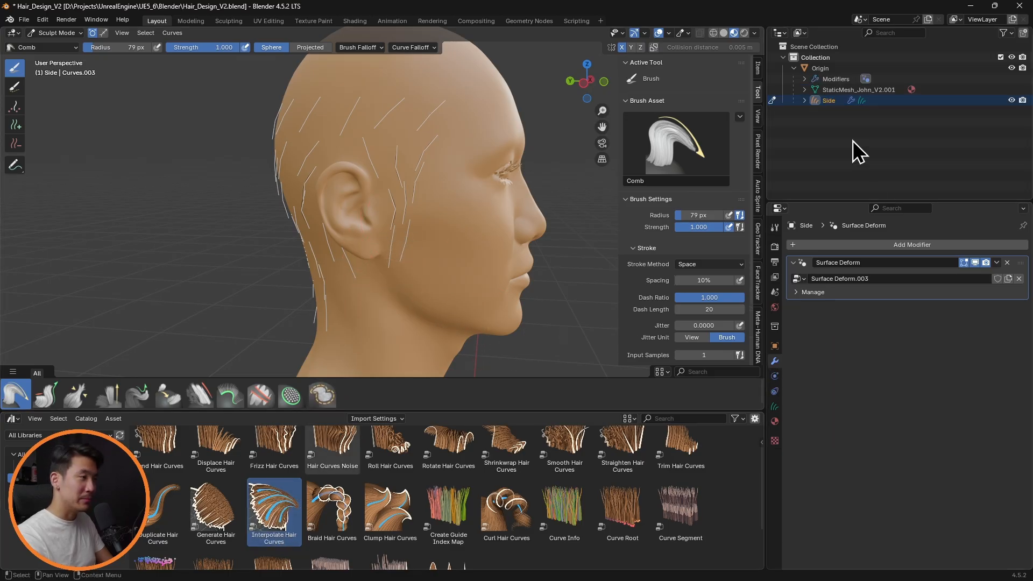
- Apply the Interpolate Hair Curves asset to the Side hair curves and show its modifier settings
left_click(775, 376)
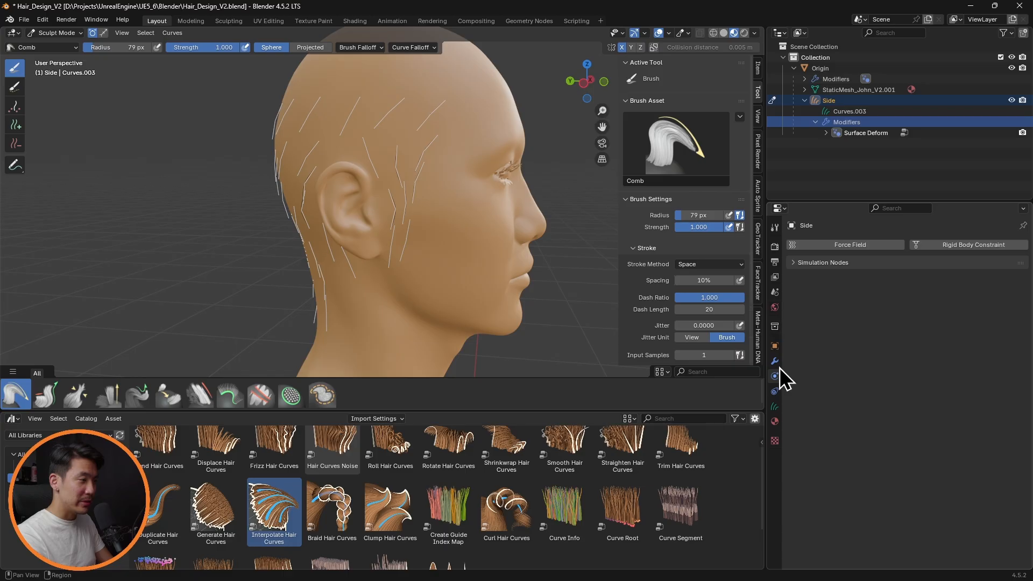
left_click(775, 406)
left_click(798, 263)
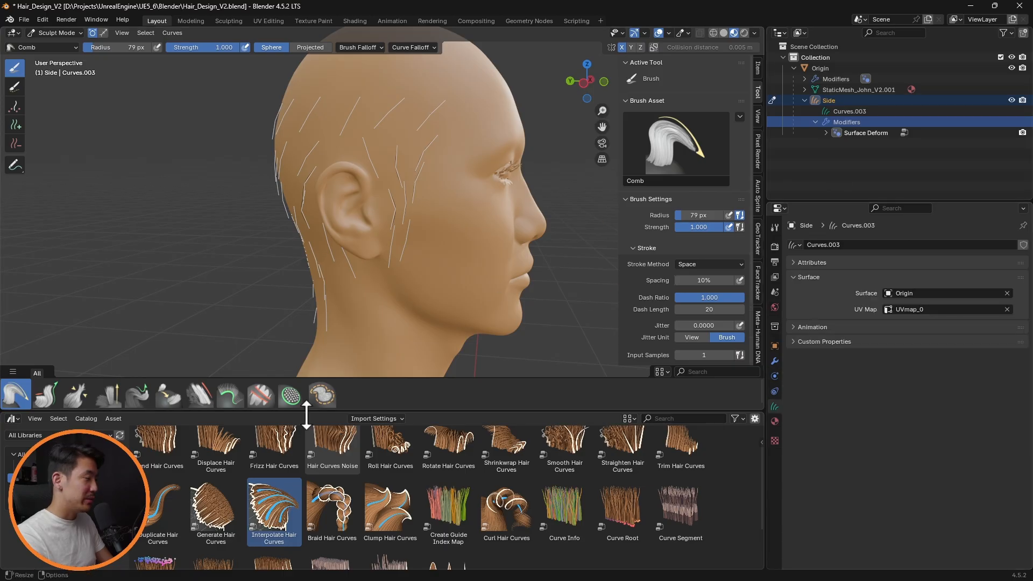
left_click_drag(268, 500, 763, 382)
left_click(775, 362)
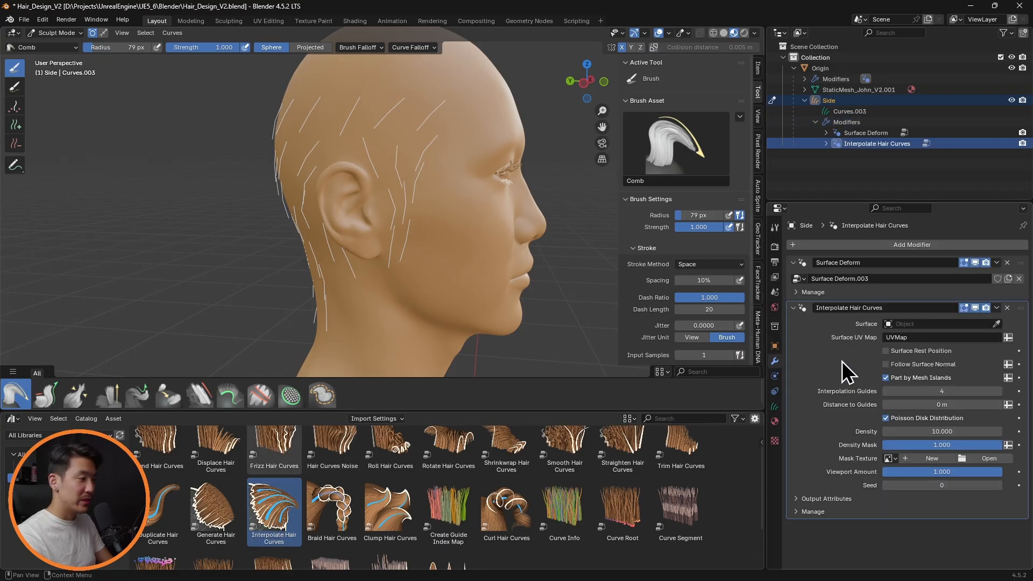
- Set the Side object's Interpolate Hair Curves distance to guides to 0.1 m and density to 100
middle_click_drag(531, 278, 558, 288)
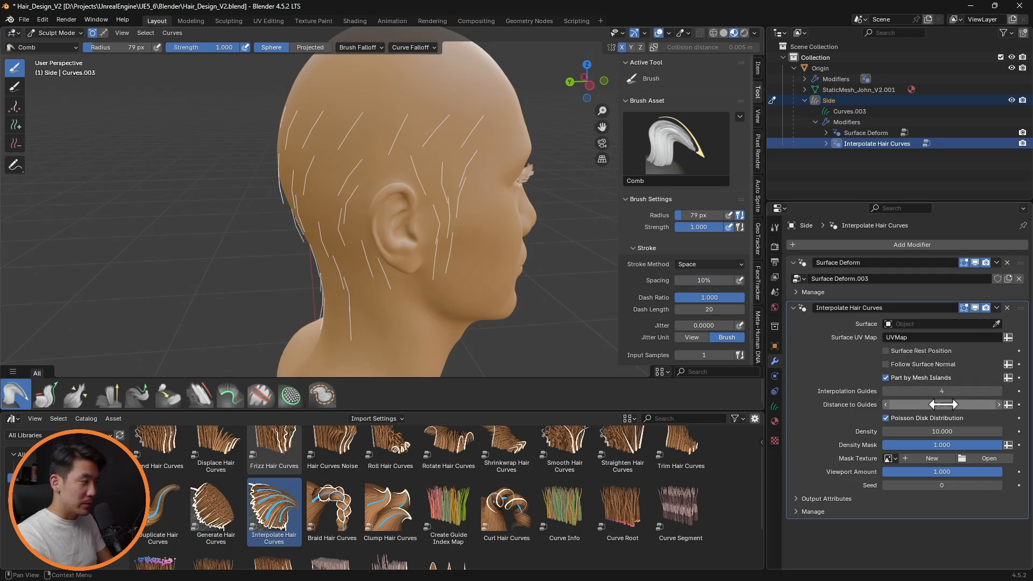
left_click_drag(965, 404, 967, 404)
left_click_drag(958, 431, 928, 423)
middle_click_drag(574, 302, 535, 254)
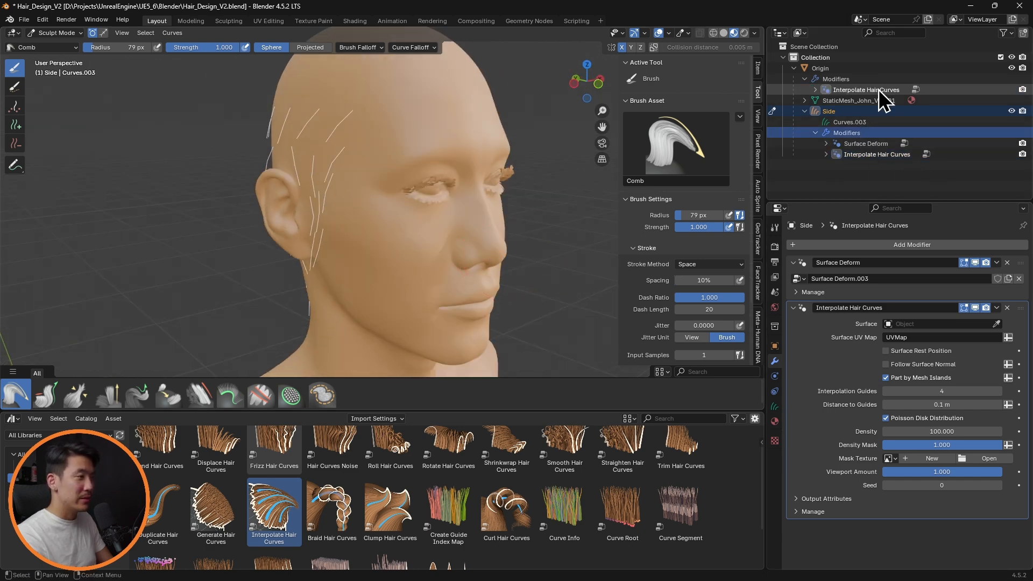
- Select the Origin head mesh in Object Mode and remove its stray Interpolate Hair Curves modifier
left_click(886, 90)
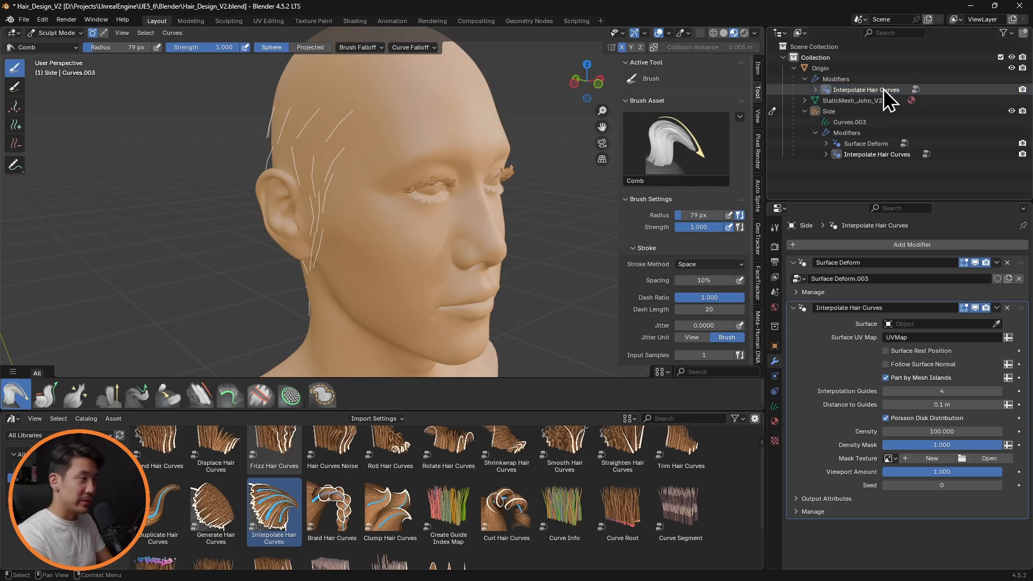
left_click(855, 80)
key("ctrl+Tab")
left_click(827, 82)
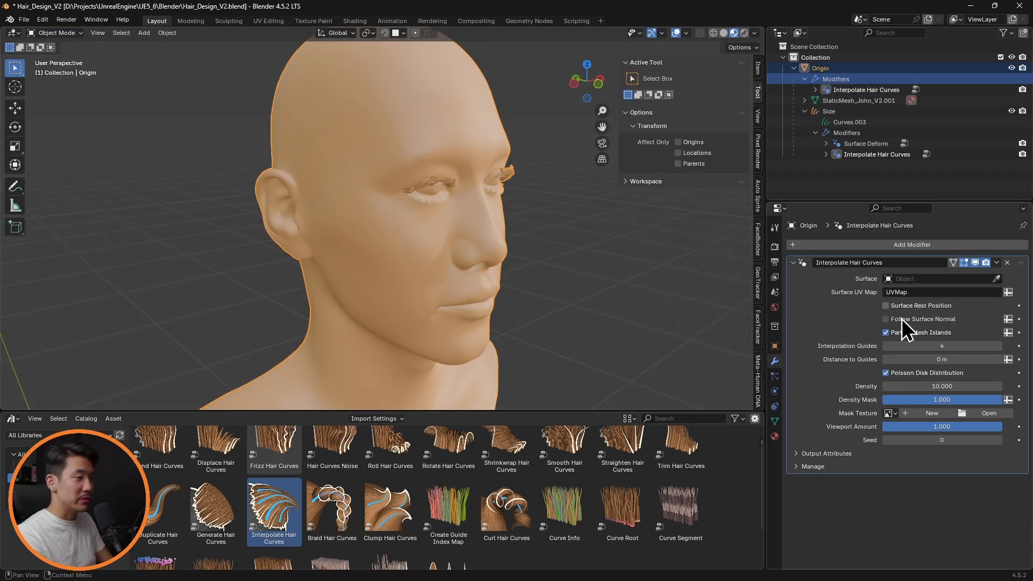
left_click(1009, 263)
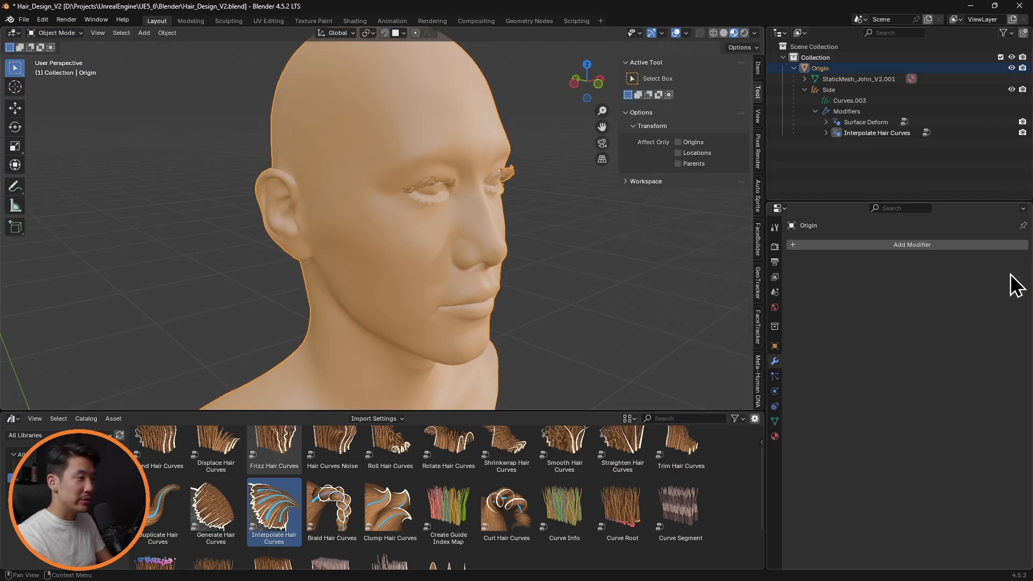
- Return the Side hair curves to Sculpt Mode and set Origin as the surface of their Interpolate Hair Curves modifier
left_click(866, 112)
left_click(55, 33)
left_click(61, 69)
middle_click_drag(457, 182, 538, 186)
left_click(994, 324)
left_click(981, 325)
left_click(976, 324)
left_click(918, 341)
middle_click_drag(541, 228, 685, 269)
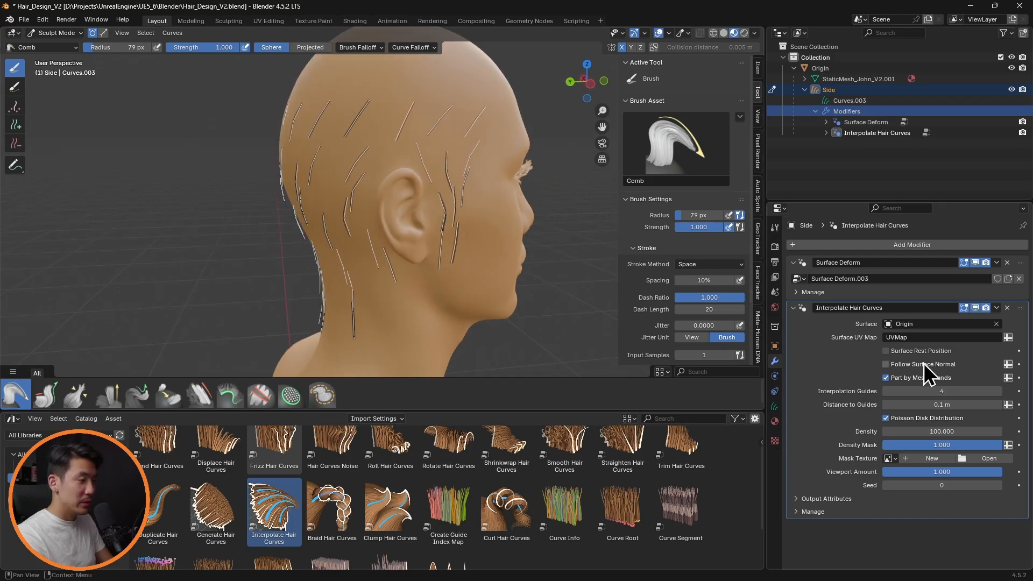
- Set Interpolation Guides to 400, Distance to Guides to 1.8 m and Density to 20, and comb the curves at the temple
type("00")
key("Return")
middle_click_drag(742, 218, 618, 221)
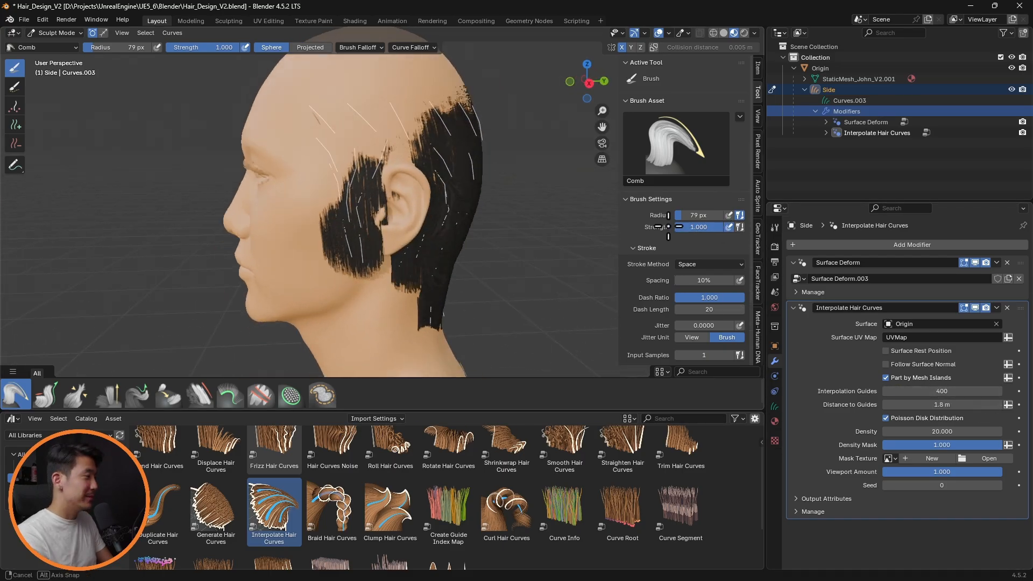
middle_click_drag(557, 218, 617, 220)
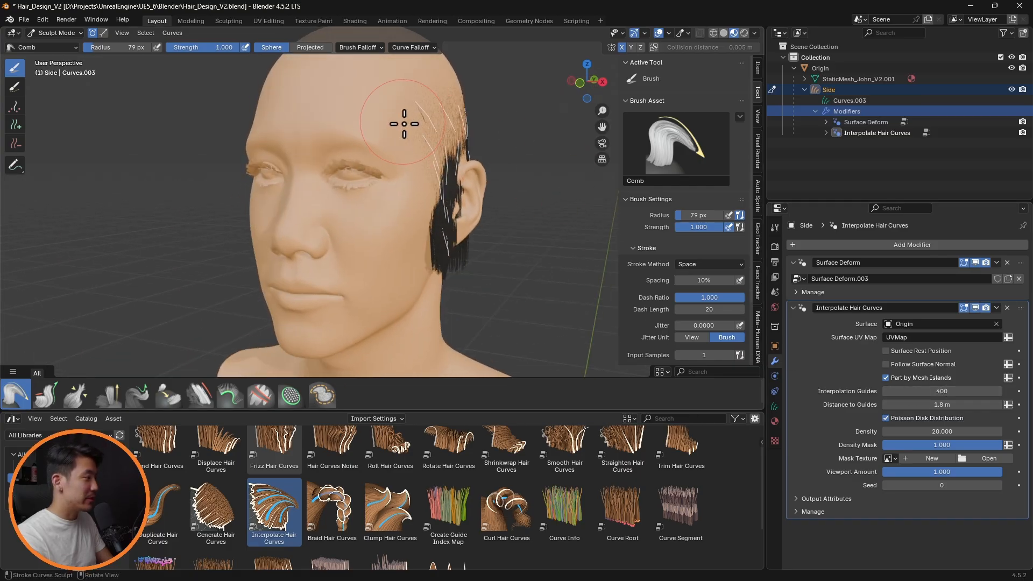
mouse_move(428, 134)
left_mouse_down()
mouse_move(438, 120)
mouse_move(448, 129)
left_mouse_up()
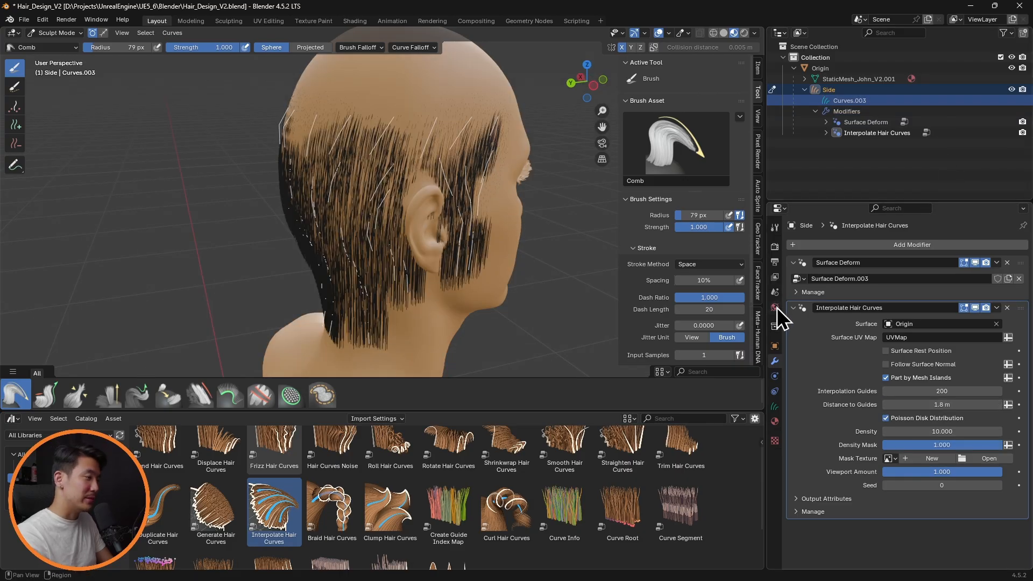
- Show the Side object's material settings and add an empty material slot to its hair curves
left_click(775, 307)
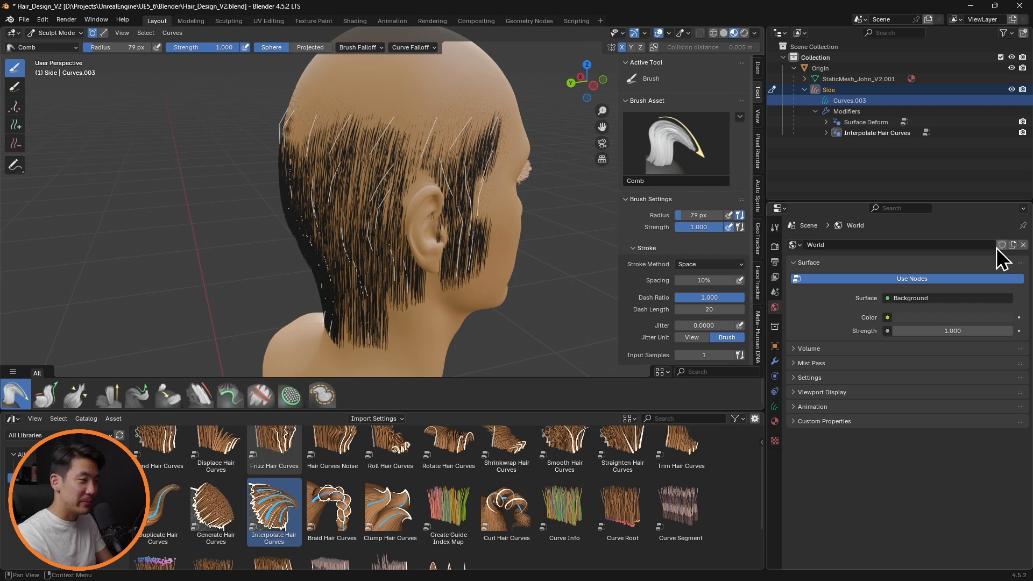
left_click(855, 90)
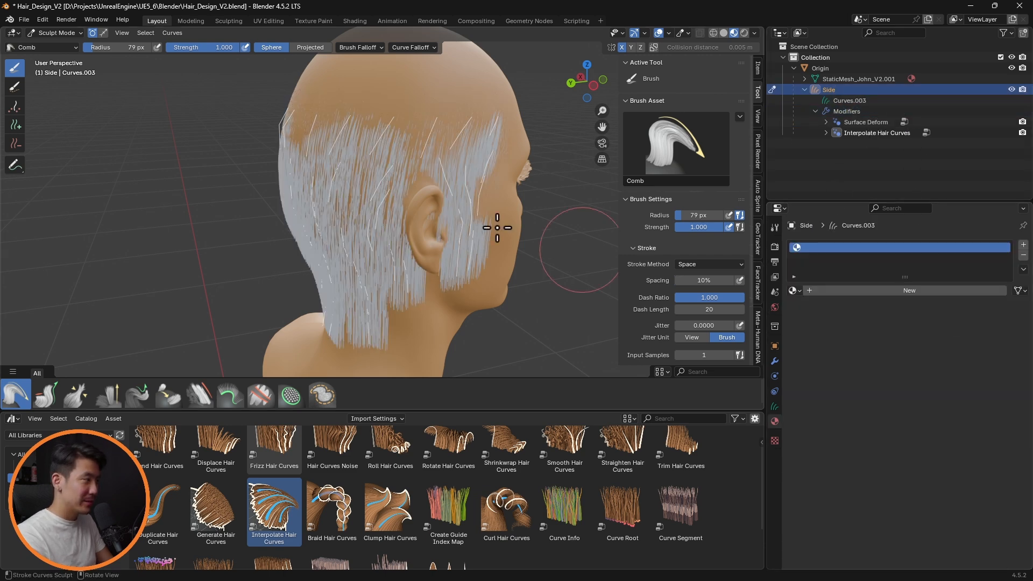
middle_click_drag(488, 227, 424, 200)
- Turn off Poisson Disk Distribution and set Interpolation Guides to 5, Distance to Guides to 1.31 m and Density to 5
left_click(877, 132)
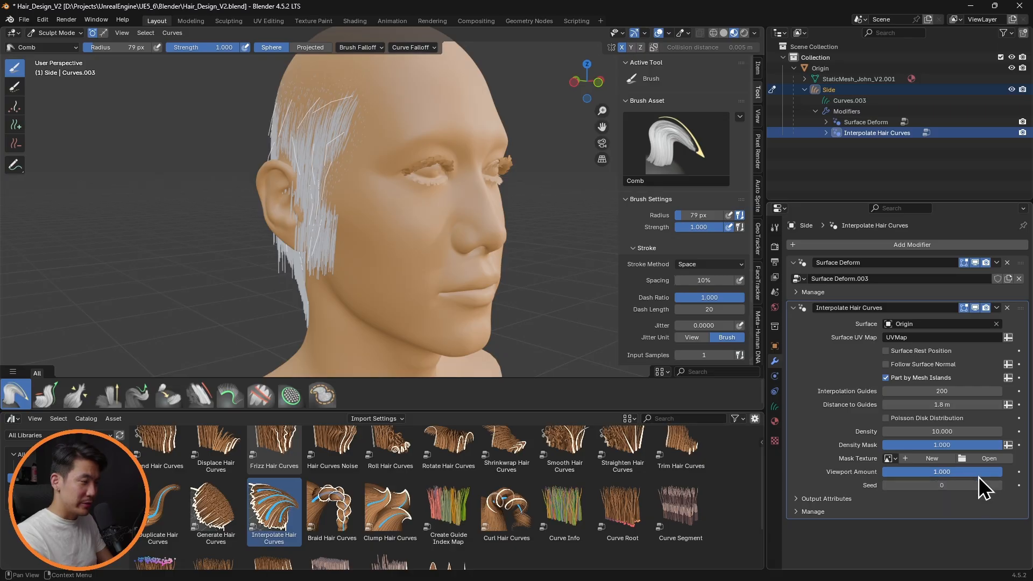
left_click_drag(942, 431, 917, 431)
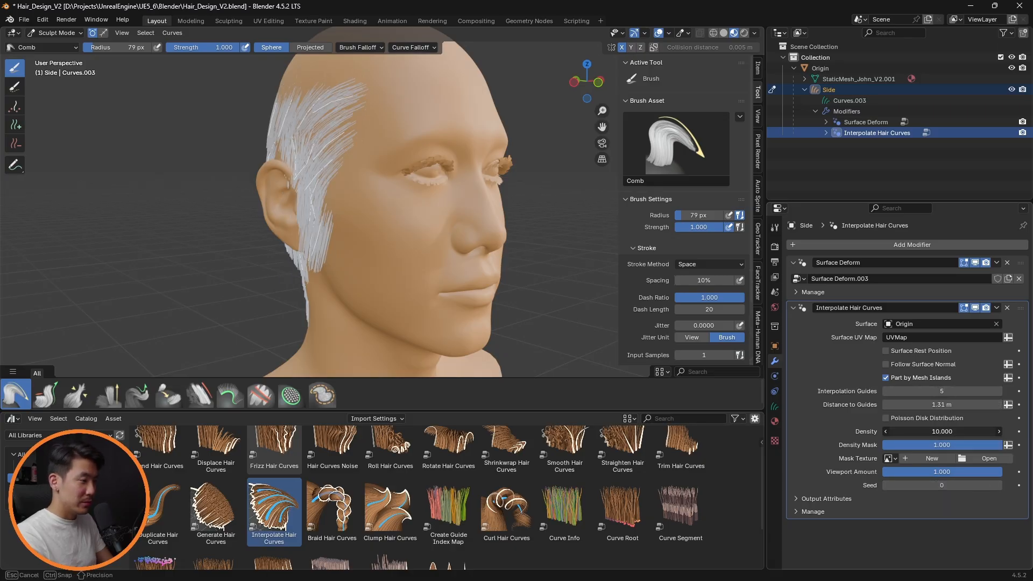
middle_click_drag(480, 205, 312, 177)
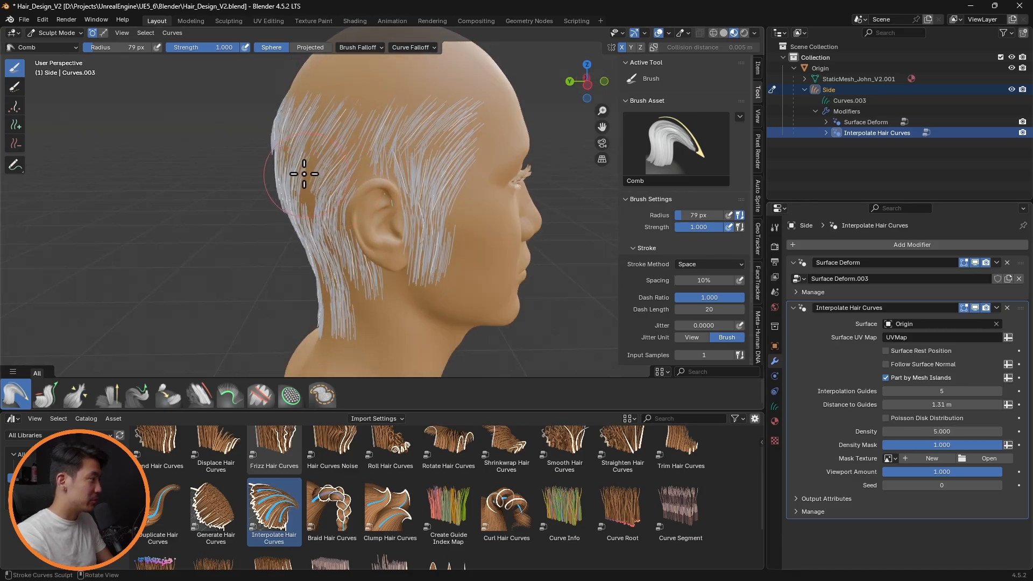
- Comb the guide curves behind the ear and down toward the nape
middle_click_drag(332, 131, 369, 156)
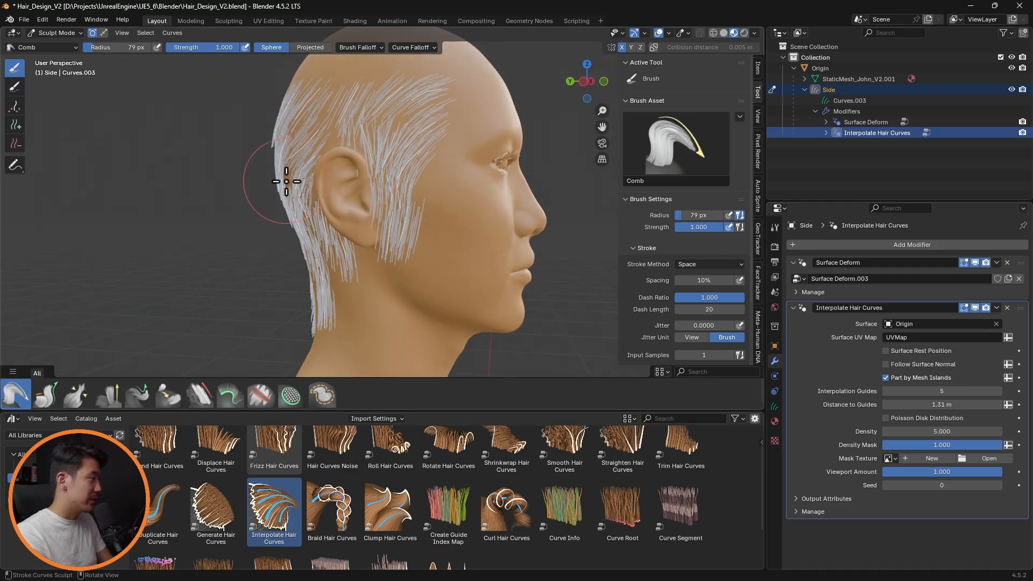
left_click_drag(289, 184, 296, 220)
mouse_move(344, 248)
left_mouse_down()
mouse_move(334, 249)
mouse_move(357, 252)
left_mouse_up()
middle_click_drag(384, 305, 328, 311)
- Try a Distance to Guides of 2.53 m on the Side hair, and set it to 1.27 m instead
left_click_drag(942, 405, 969, 404)
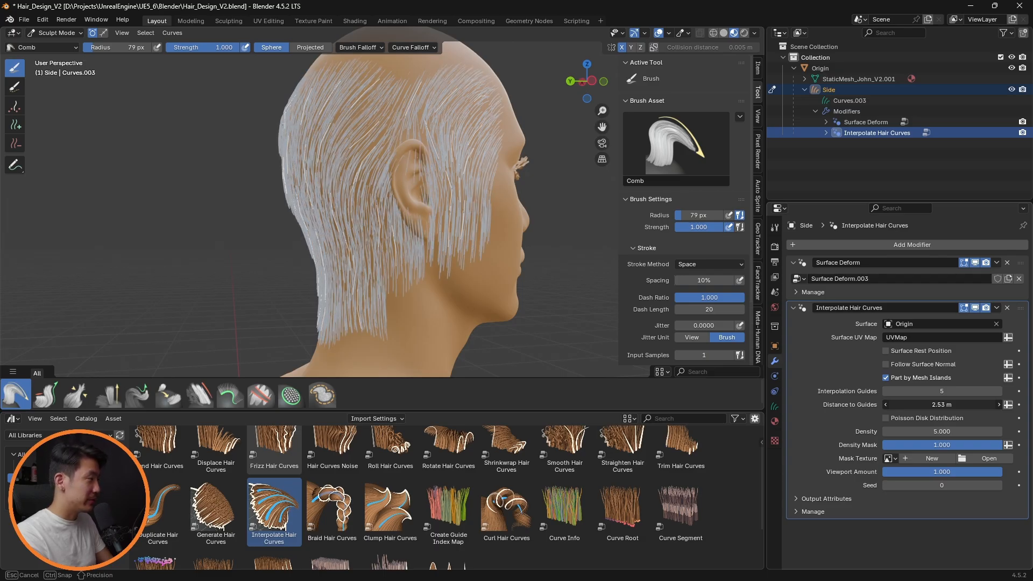
mouse_move(526, 194)
middle_mouse_down()
mouse_move(415, 185)
mouse_move(486, 170)
mouse_move(476, 169)
middle_mouse_up()
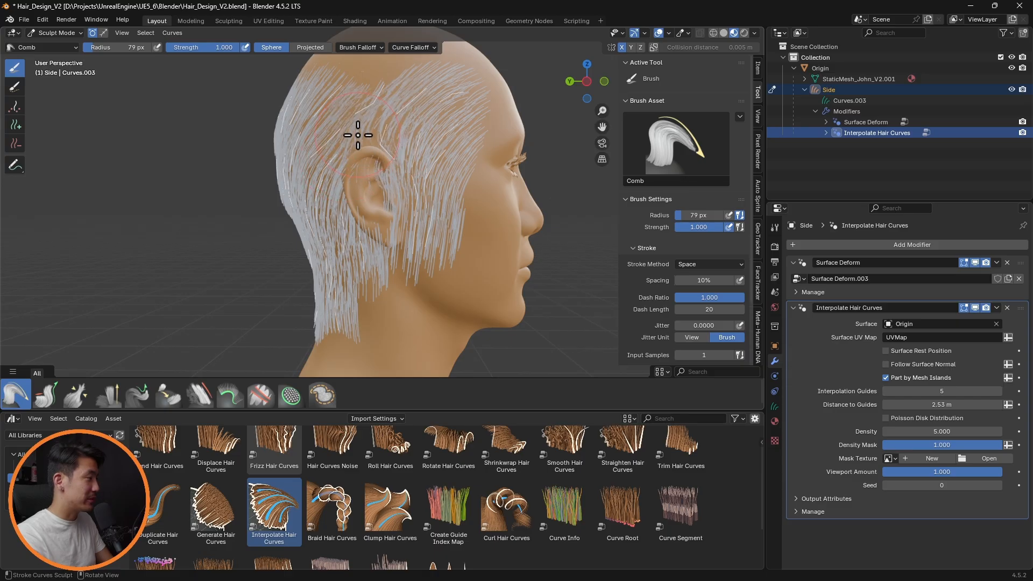
scroll(402, 179, "up", 4)
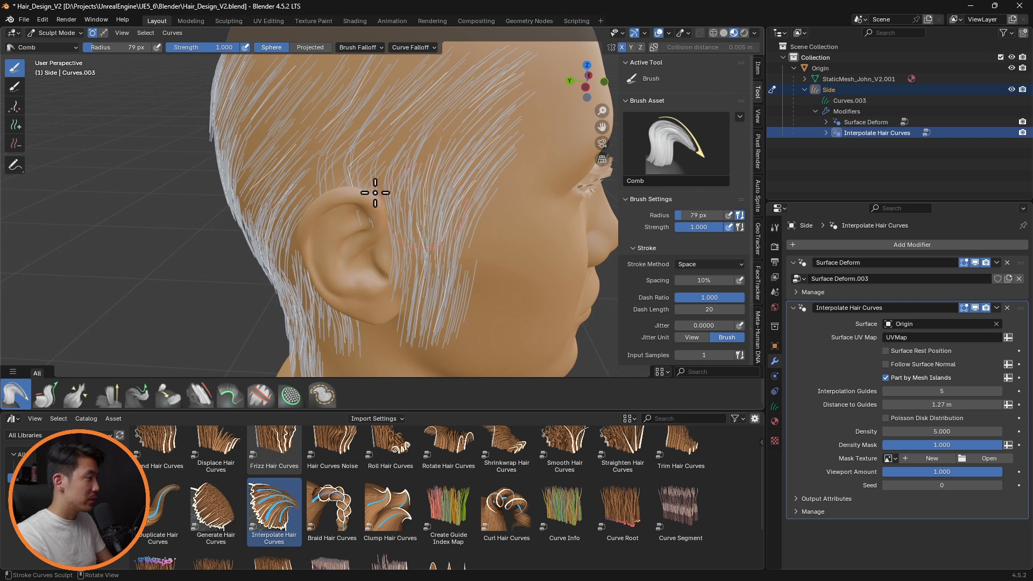
- Delete the lower sideburn guide curves in front of the ear with a 45 px Delete brush and switch back to Comb
scroll(304, 185, "up", 4)
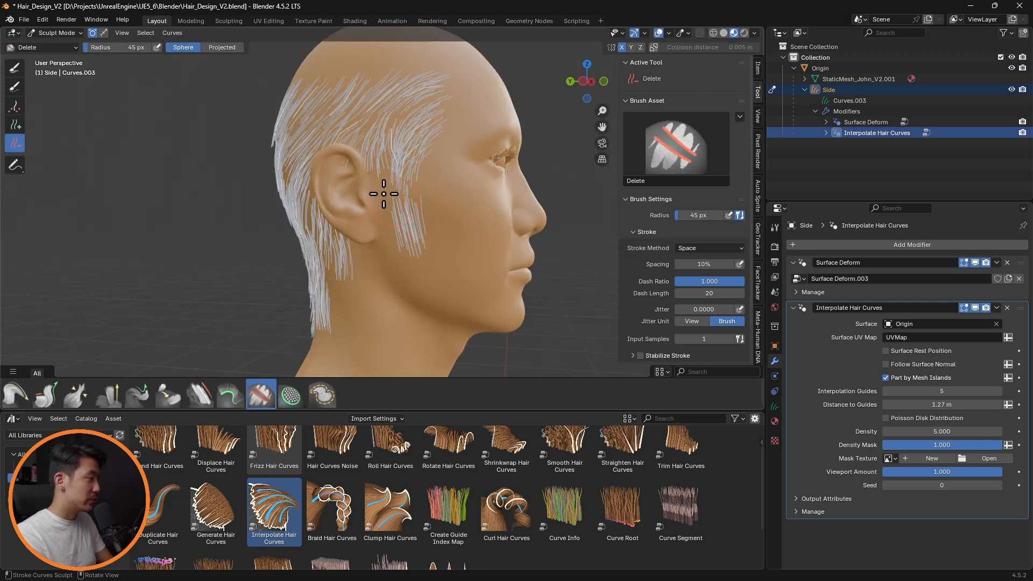
middle_click_drag(461, 226, 22, 357)
left_click(16, 394)
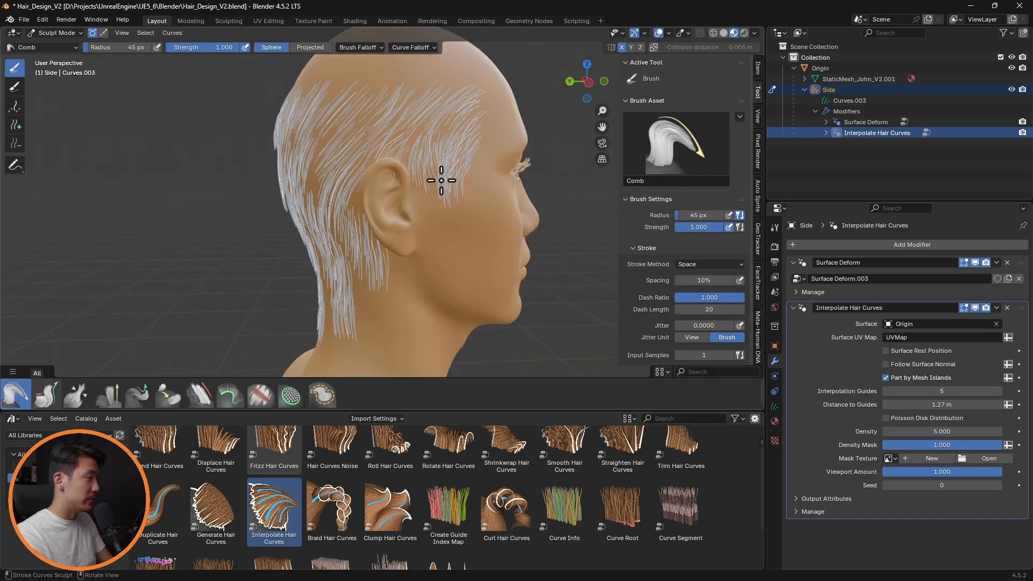
- Apply the Interpolate Hair Curves modifier on the Side hair and comb the strands above the ear
left_click(997, 308)
left_click(979, 325)
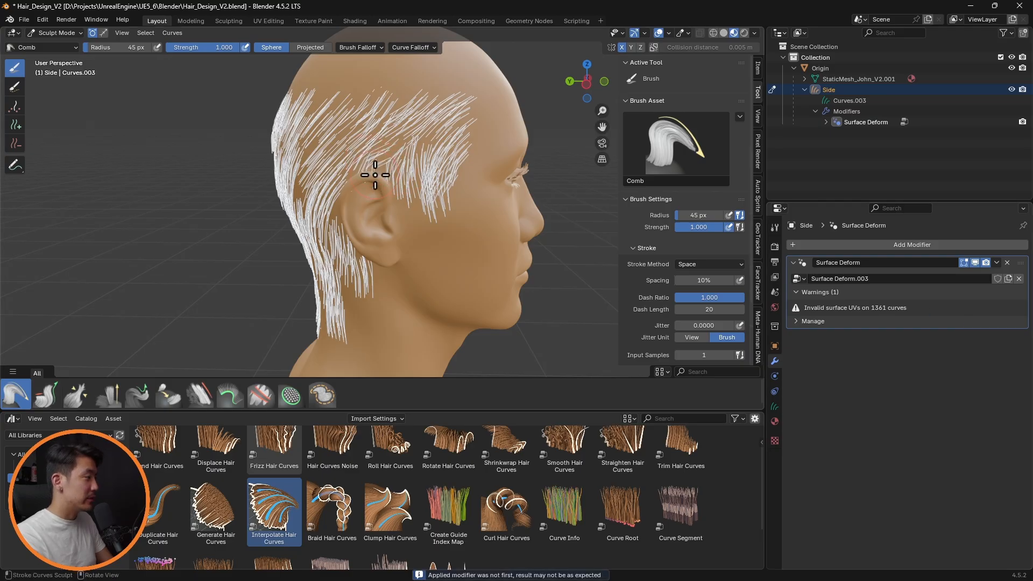
left_click_drag(404, 195, 403, 151)
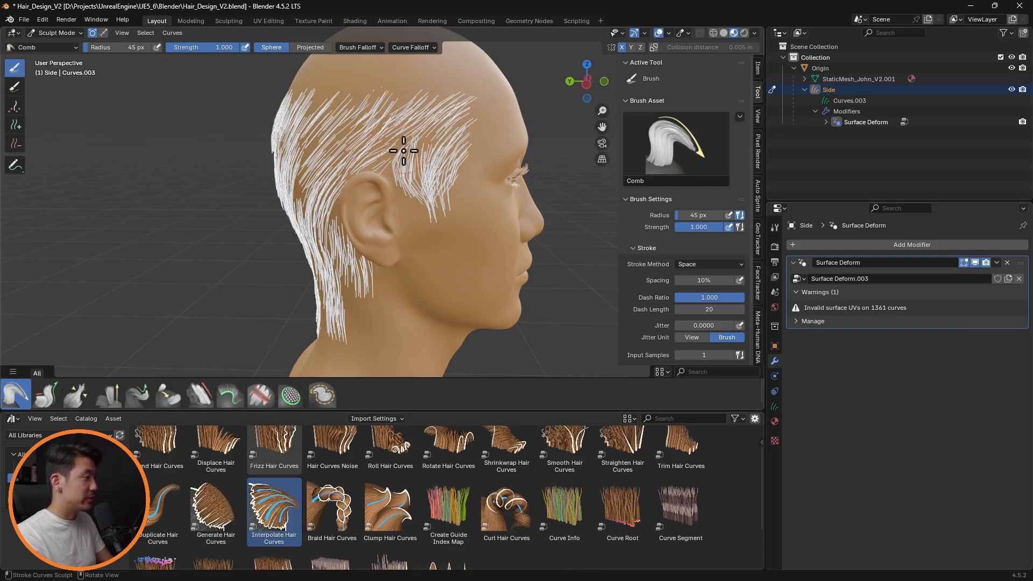
- Enlarge the Comb brush radius to 119 px and comb the hair down the back of the head toward the neck
mouse_move(403, 190)
middle_mouse_down()
mouse_move(355, 291)
mouse_move(459, 296)
mouse_move(369, 219)
middle_mouse_up()
key("f")
left_click(355, 300)
mouse_move(369, 219)
left_mouse_down()
mouse_move(369, 300)
mouse_move(397, 297)
left_mouse_up()
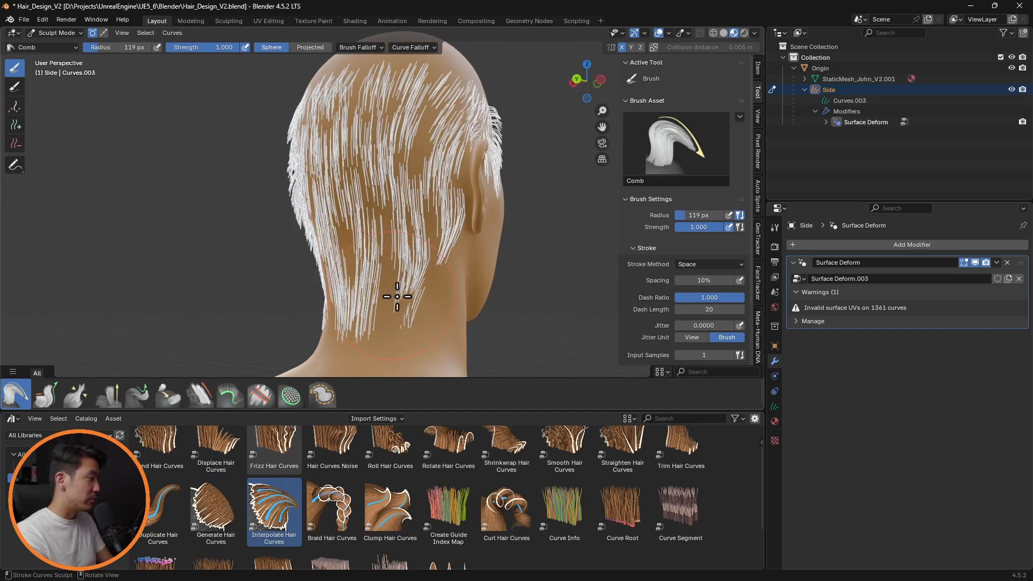
- Set the Delete brush radius to 68 px and remove the stray strands behind and above the ear
middle_click_drag(469, 314, 386, 204)
scroll(373, 170, "up", 5)
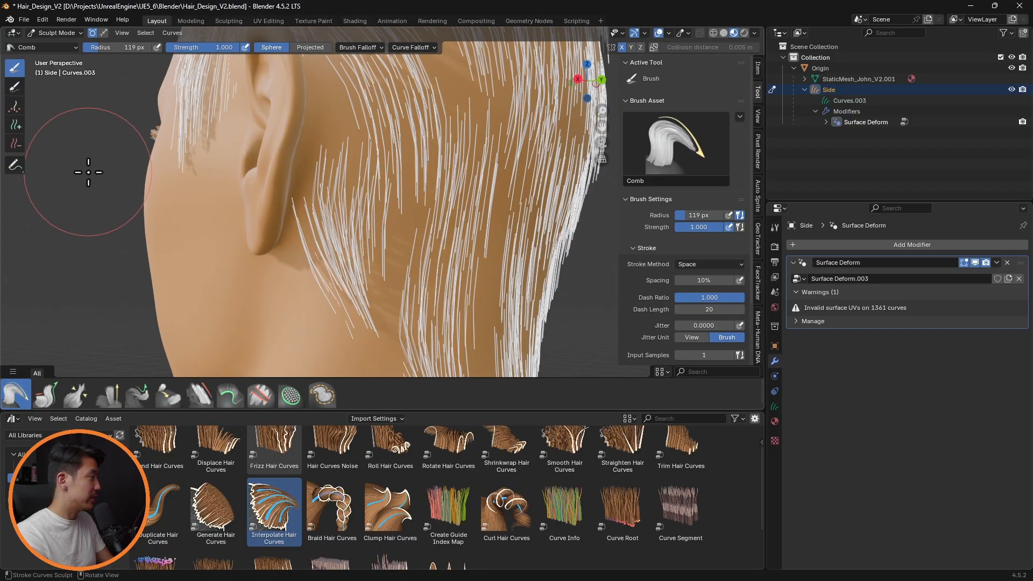
left_click(15, 144)
key("f")
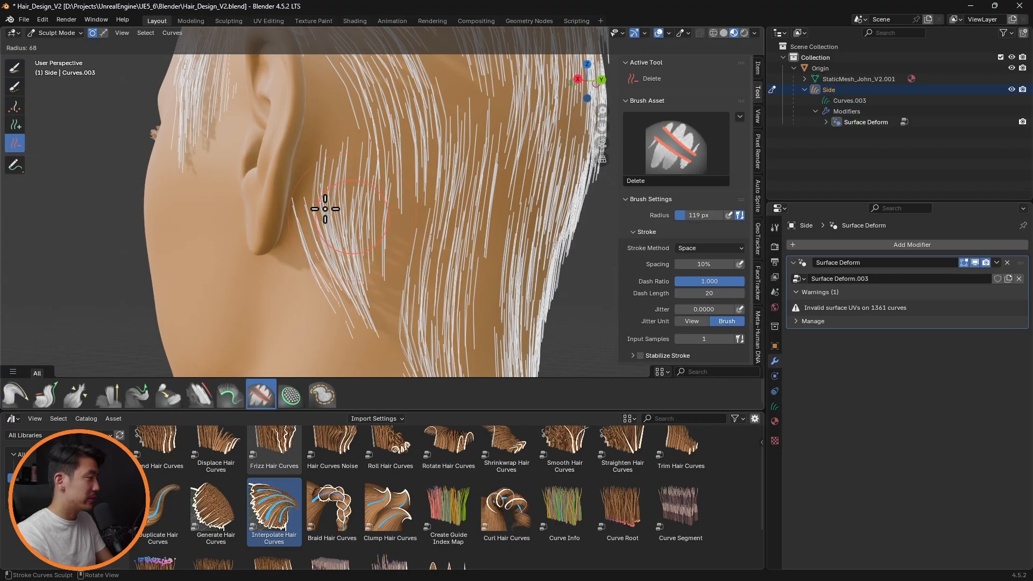
left_click(325, 208)
left_click_drag(284, 197, 383, 173)
mouse_move(382, 172)
middle_mouse_down()
mouse_move(420, 169)
mouse_move(374, 173)
middle_mouse_up()
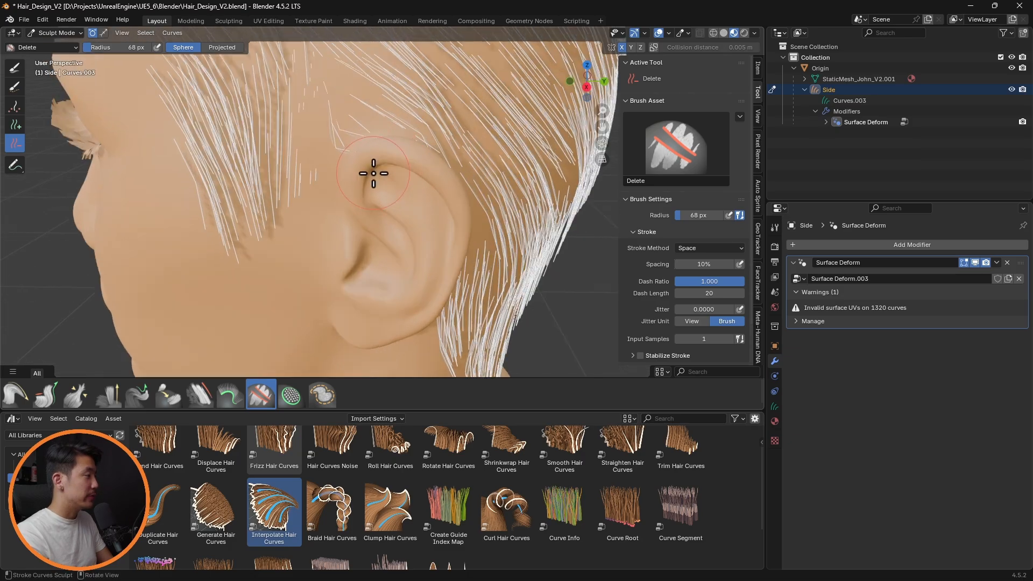
scroll(397, 143, "down", 5)
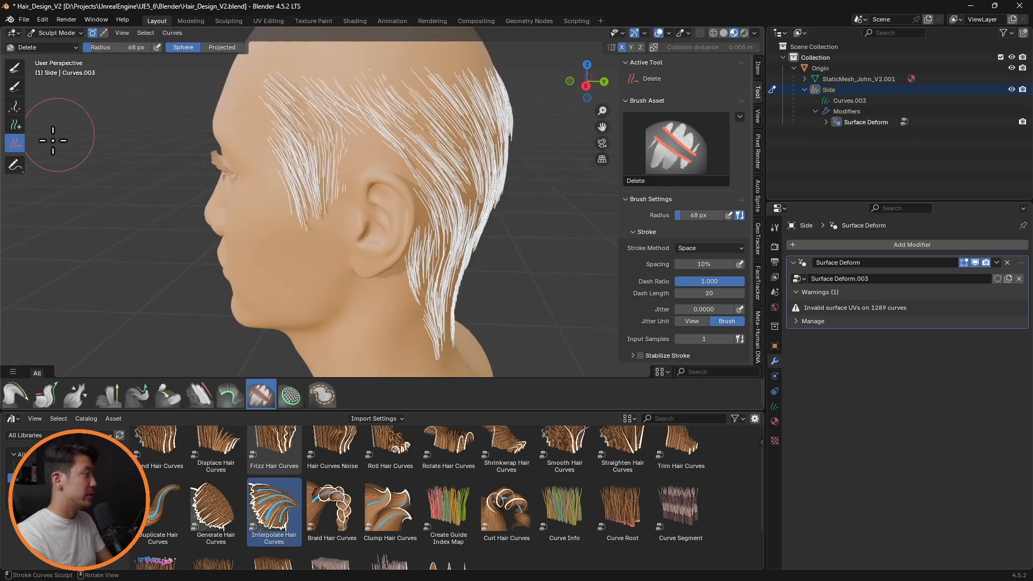
- Select the Add brush and enable its Length and Shape interpolation
left_click(15, 124)
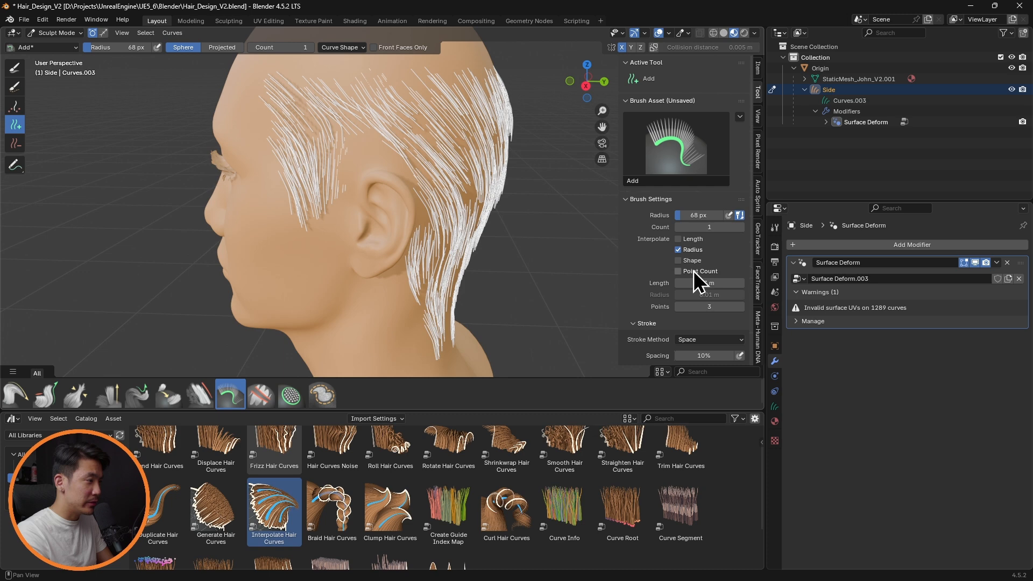
left_click(693, 260)
left_click(697, 239)
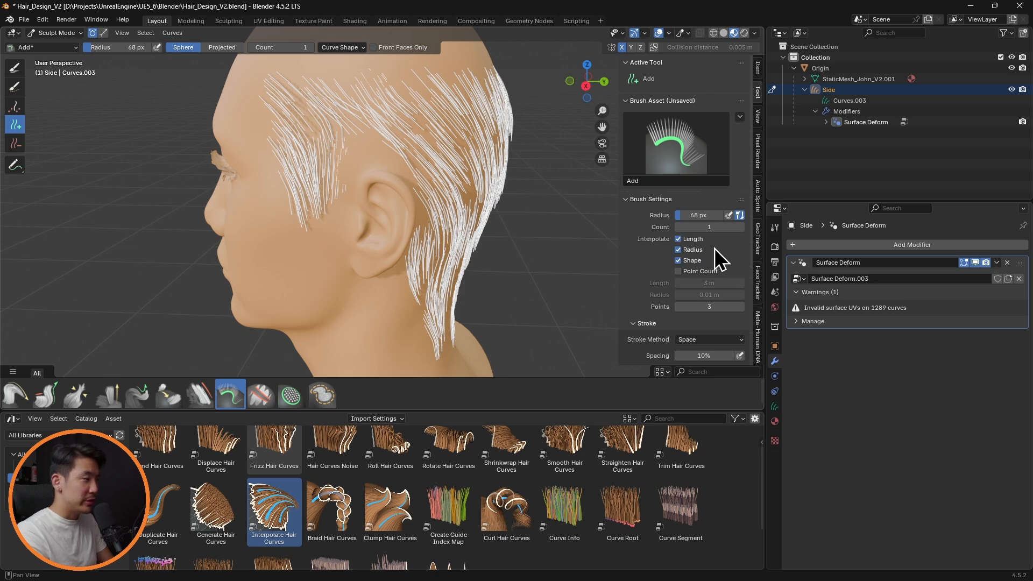
scroll(360, 149, "up", 1)
mouse_move(420, 196)
middle_mouse_down()
mouse_move(489, 201)
mouse_move(422, 177)
middle_mouse_up()
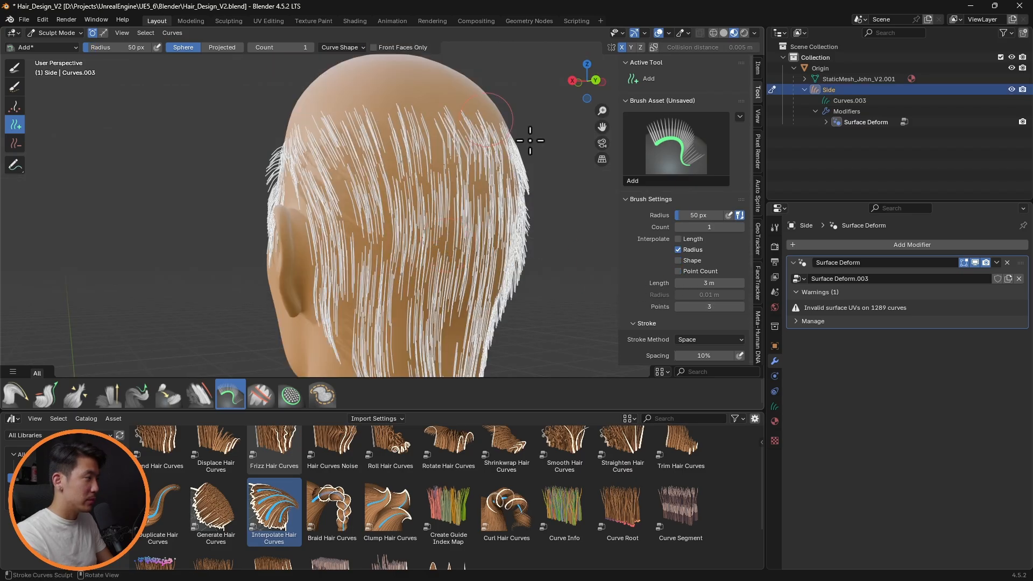
- Enable Length interpolation for the 50 px Add brush and try out its Shape and Radius interpolation options
left_click(678, 239)
mouse_move(405, 324)
middle_mouse_down()
mouse_move(461, 276)
mouse_move(573, 285)
middle_mouse_up()
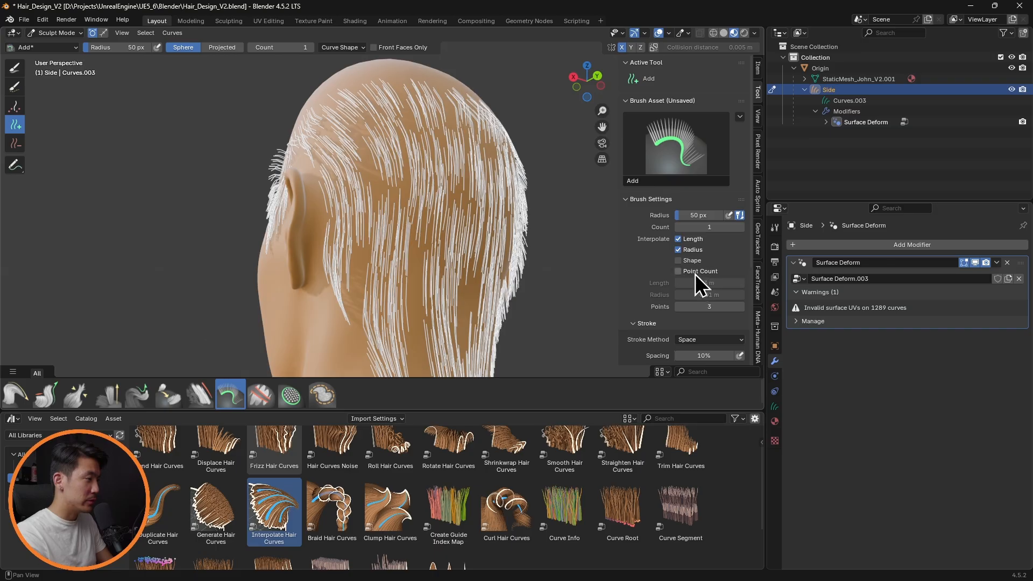
scroll(695, 273, "down", 4)
left_click(679, 174)
left_click(678, 153)
left_click(678, 163)
left_click(679, 173)
middle_click_drag(577, 316, 599, 317)
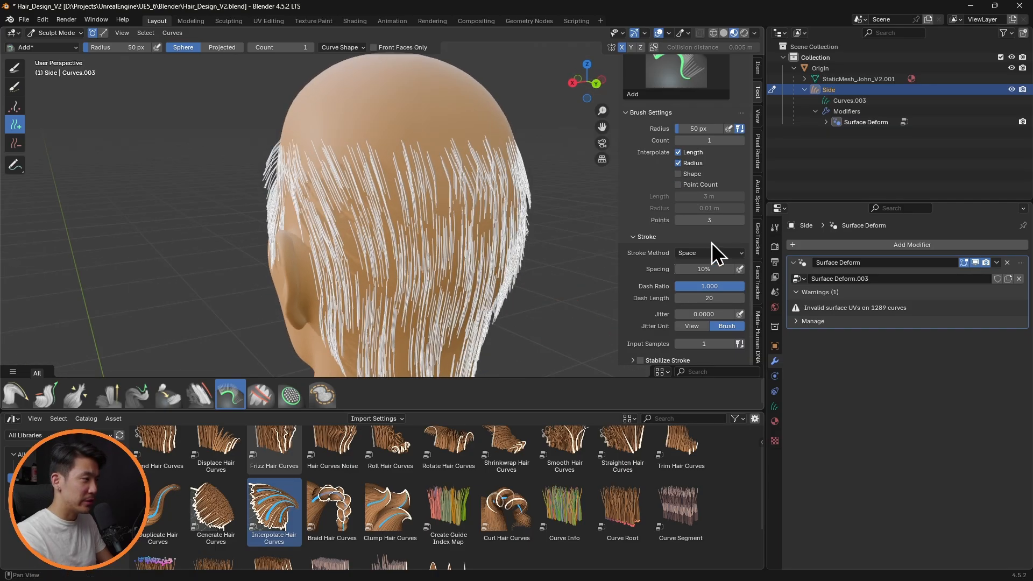
- Enable Point Count interpolation for the Add brush
scroll(640, 327, "down", 2)
scroll(640, 336, "up", 2)
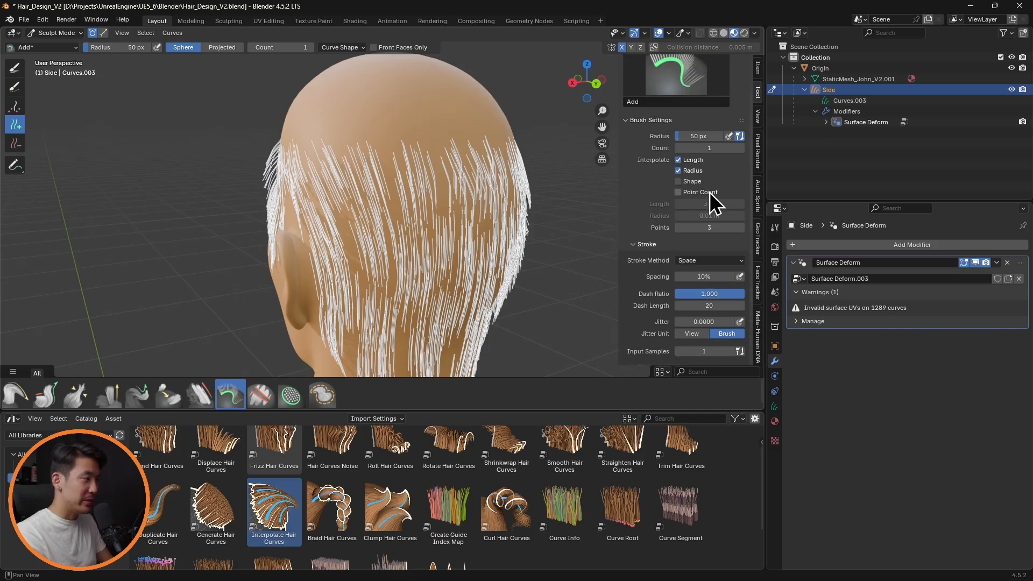
left_click(700, 192)
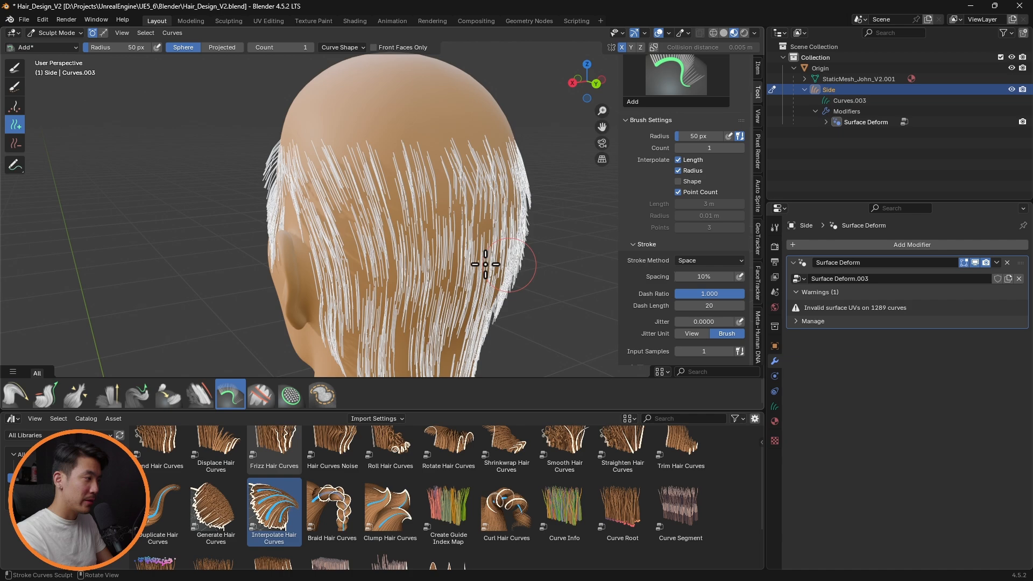
middle_click_drag(485, 264, 617, 217)
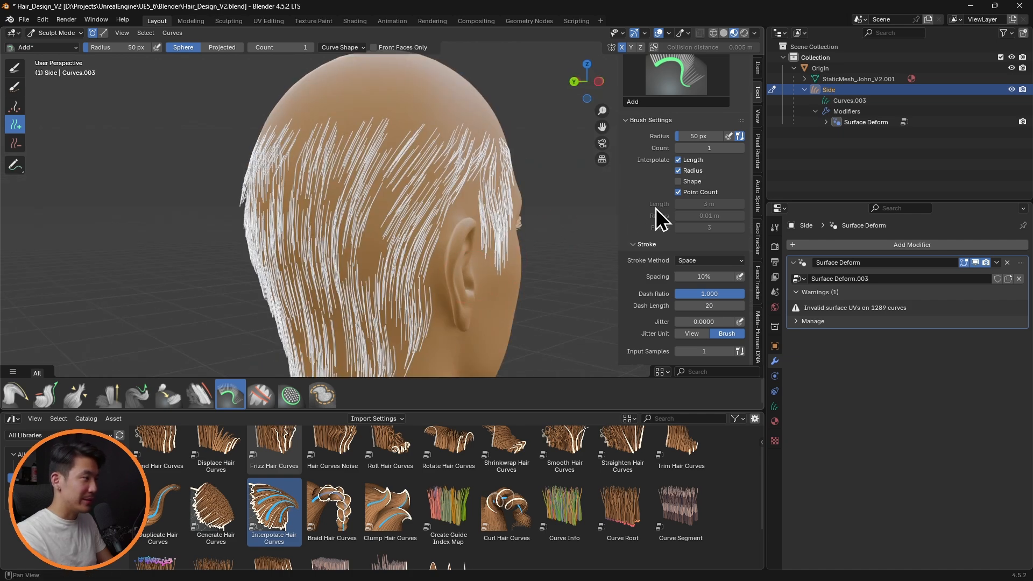
- Try Shape interpolation for the Add brush on the back of the head
middle_click_drag(378, 212, 511, 156)
scroll(456, 175, "up", 3)
scroll(472, 150, "up", 2)
mouse_move(460, 302)
middle_mouse_down("shift")
mouse_move(472, 38)
mouse_move(473, 403)
mouse_move(401, 115)
mouse_move(415, 253)
middle_mouse_up("shift")
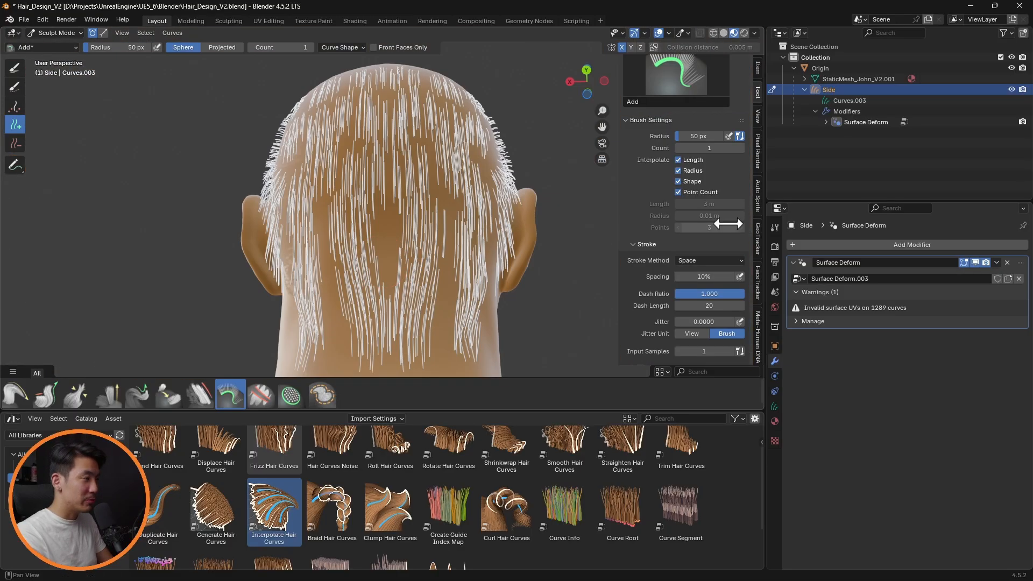
left_click(678, 192)
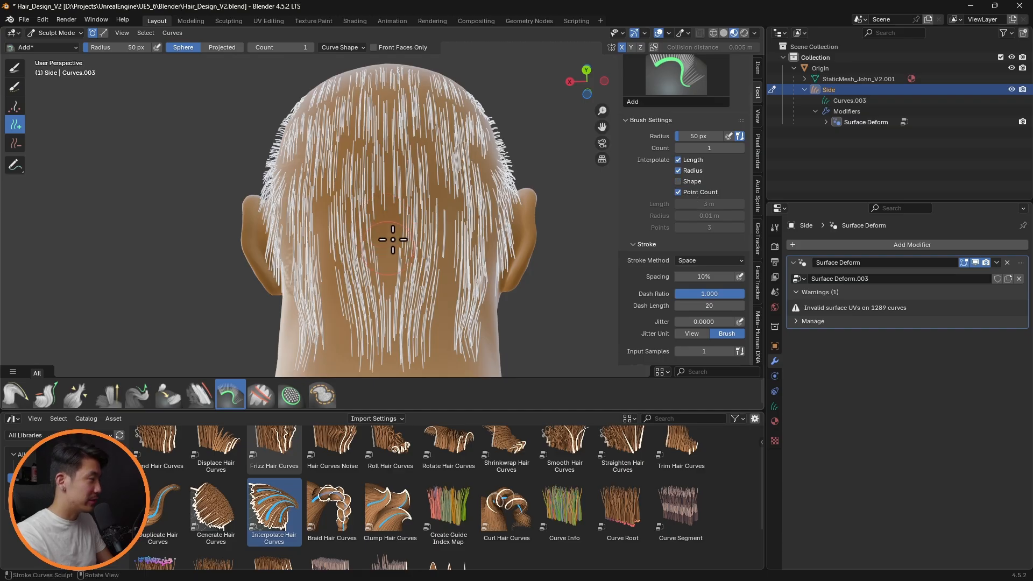
- Comb the hair on the back of the head down against the scalp with the Comb brush
middle_click_drag(491, 246, 408, 281)
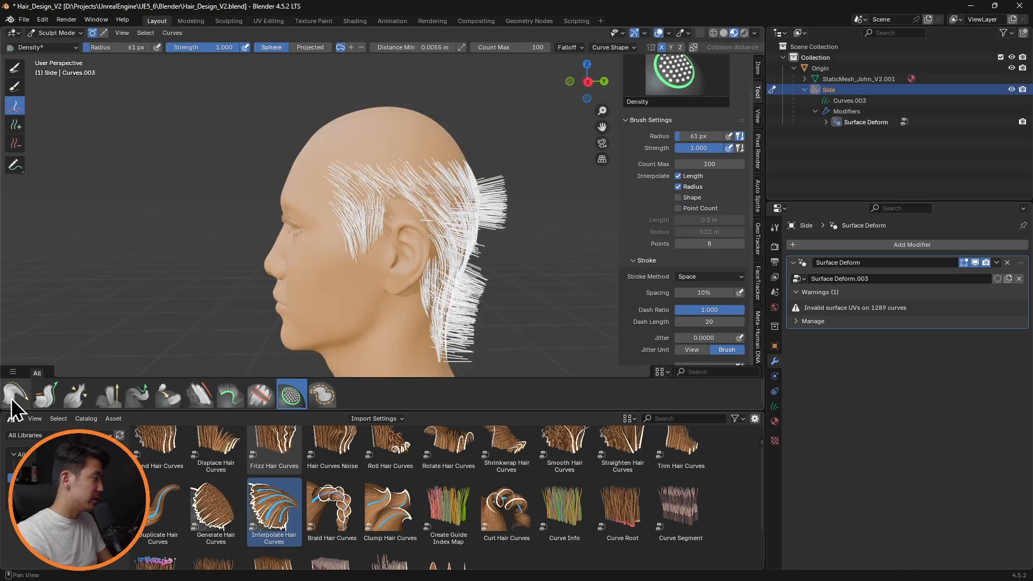
left_click(16, 394)
mouse_move(445, 216)
middle_mouse_down()
mouse_move(510, 240)
mouse_move(445, 201)
mouse_move(462, 207)
middle_mouse_up()
mouse_move(395, 195)
left_mouse_down()
mouse_move(399, 163)
mouse_move(429, 210)
mouse_move(392, 161)
left_mouse_up()
mouse_move(392, 162)
middle_mouse_down()
mouse_move(462, 193)
mouse_move(461, 173)
mouse_move(415, 226)
middle_mouse_up()
key("f")
left_click(395, 268)
- Comb the nape hair down with a 72 px Comb brush and adjust its ends with the Grow/Shrink brush
middle_click_drag(422, 266, 324, 245)
key("f")
left_click(305, 253)
mouse_move(253, 329)
middle_mouse_down()
mouse_move(330, 353)
mouse_move(376, 320)
mouse_move(434, 237)
middle_mouse_up()
scroll(396, 327, "up", 2)
scroll(420, 285, "up", 3)
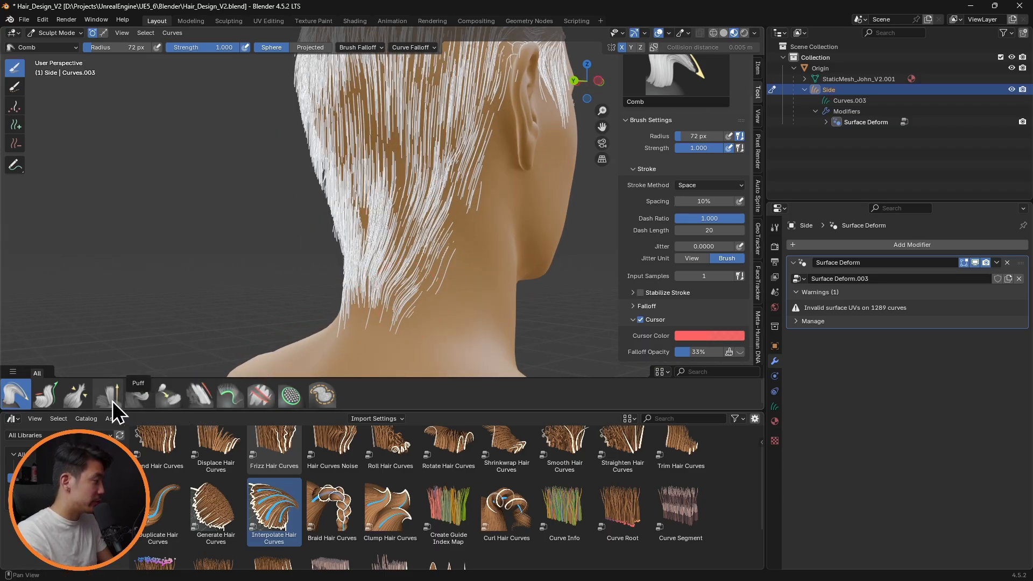
left_click(46, 396)
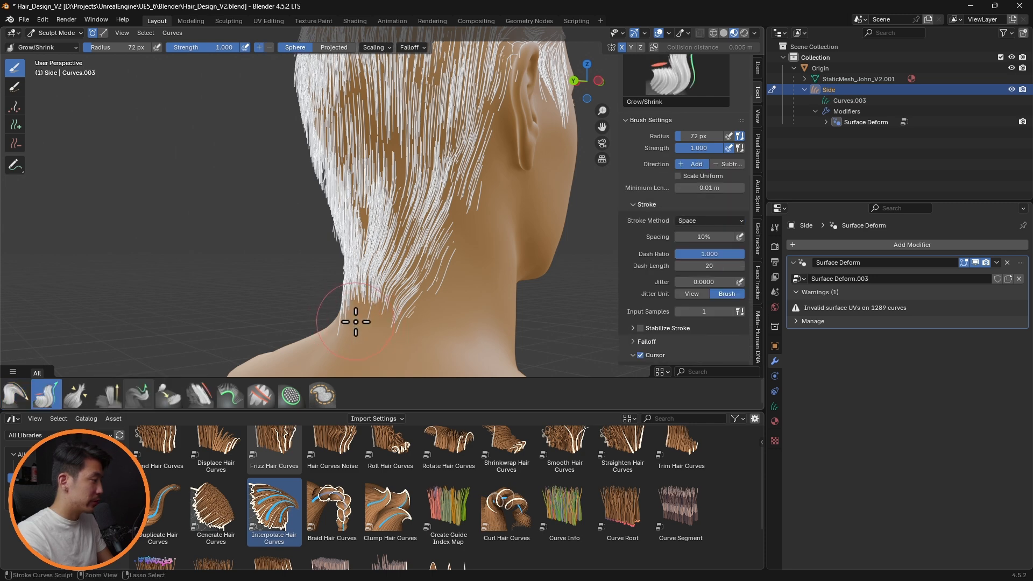
middle_click_drag(407, 332, 525, 307)
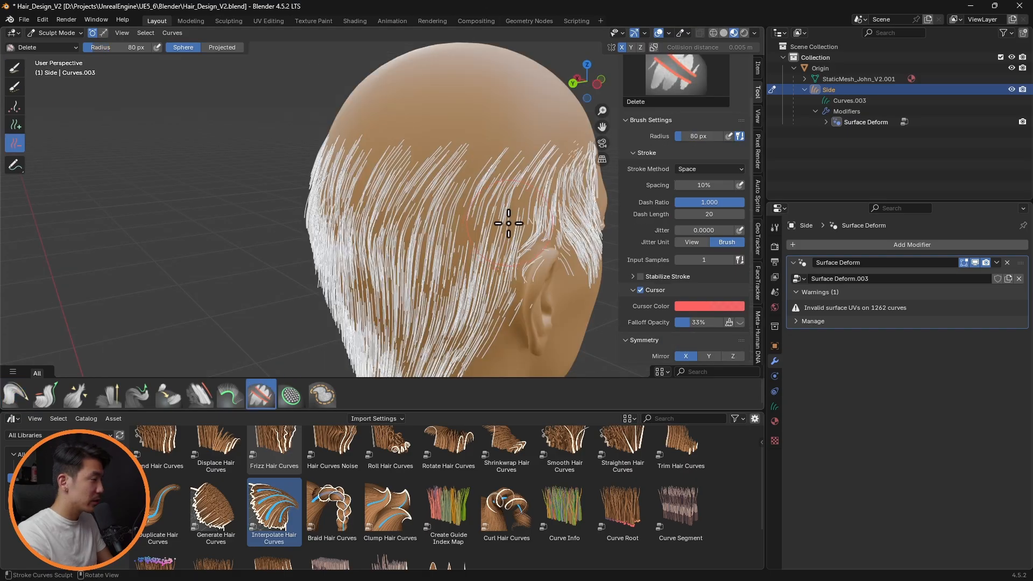
- Remove the stray hairs lying over the top of the ear with the Delete brush at a 55 px radius
scroll(535, 269, "up", 3)
mouse_move(535, 269)
middle_mouse_down()
mouse_move(452, 208)
mouse_move(502, 245)
middle_mouse_up()
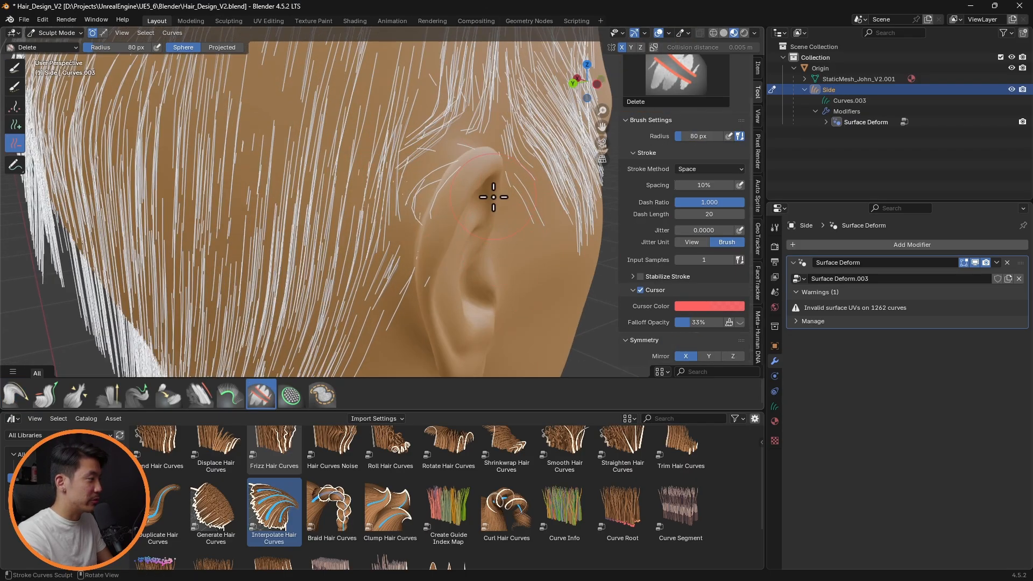
middle_click_drag(493, 196, 527, 226)
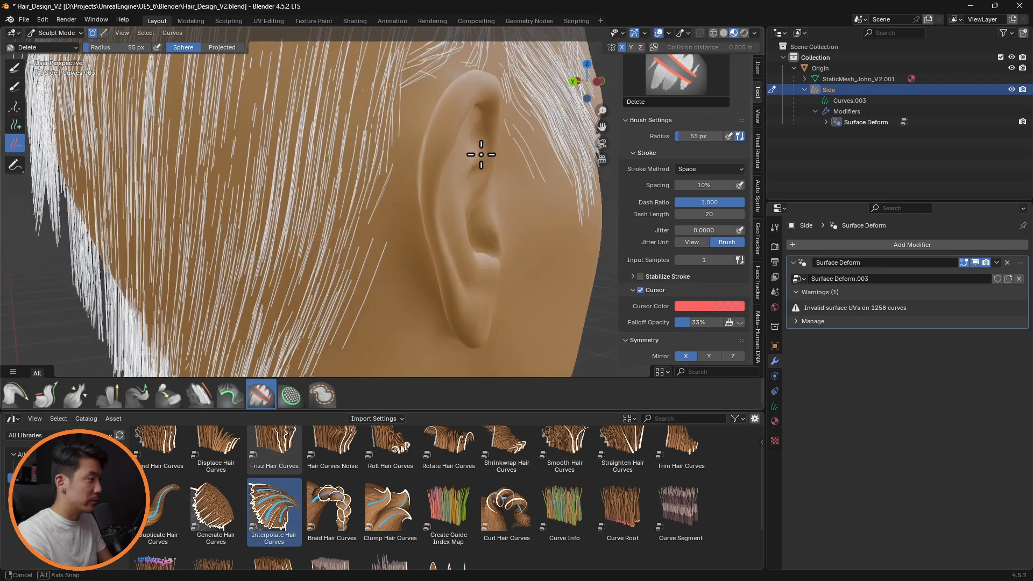
middle_click_drag(479, 156, 323, 163)
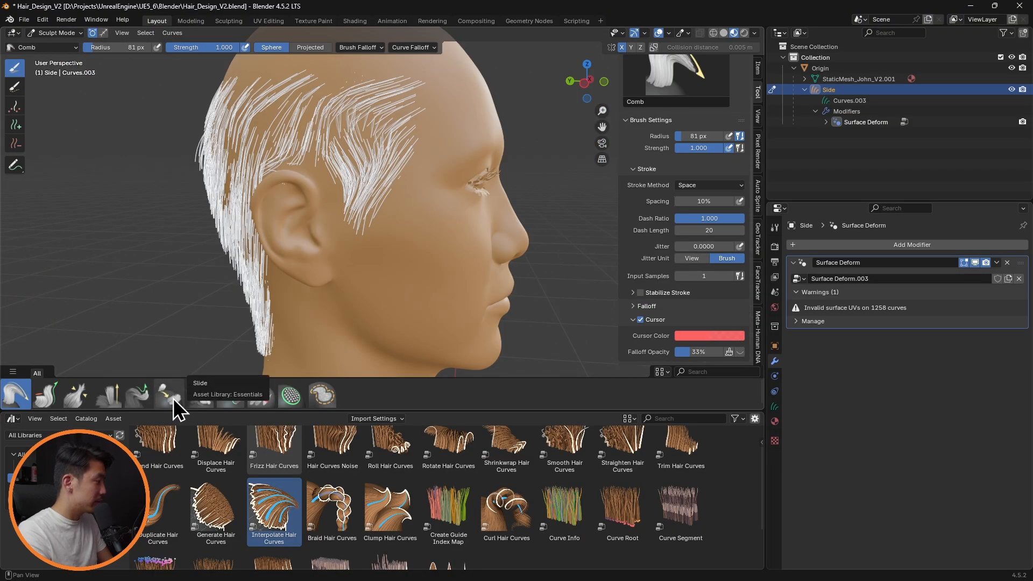
- Remove the foremost hairs along the temple hairline with the Delete brush at an 81 px radius
left_click(169, 395)
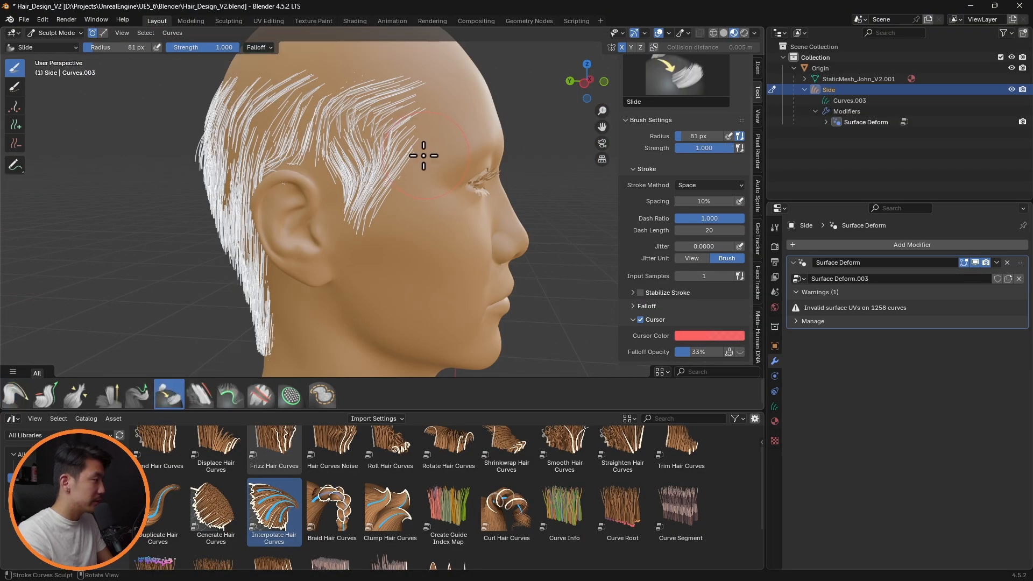
scroll(411, 146, "up", 3)
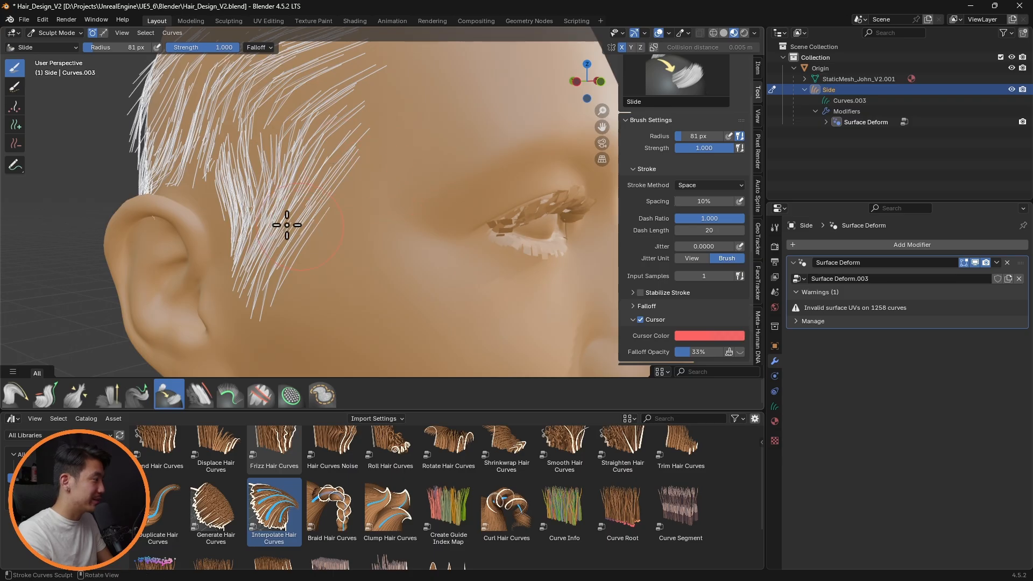
left_click(14, 143)
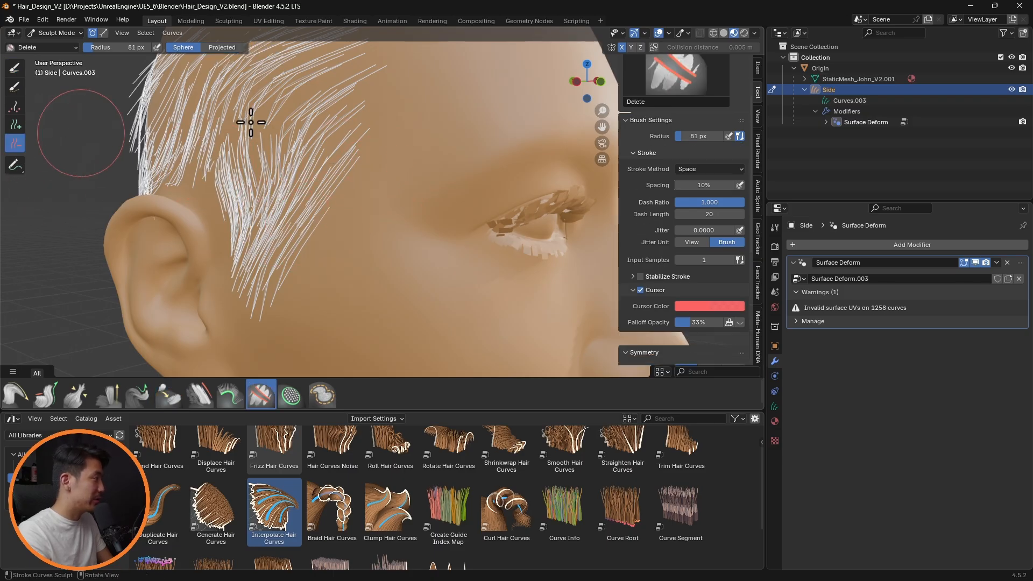
left_click_drag(365, 110, 371, 159)
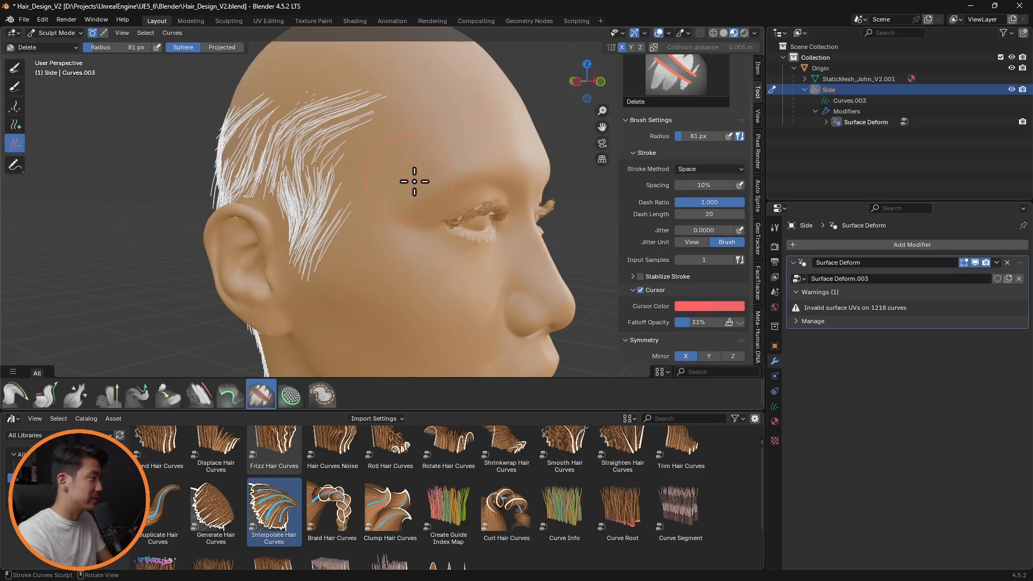
- Comb the hair around the ear at a 73 px radius and lift the hair above it with the Puff brush
scroll(516, 148, "up", 2)
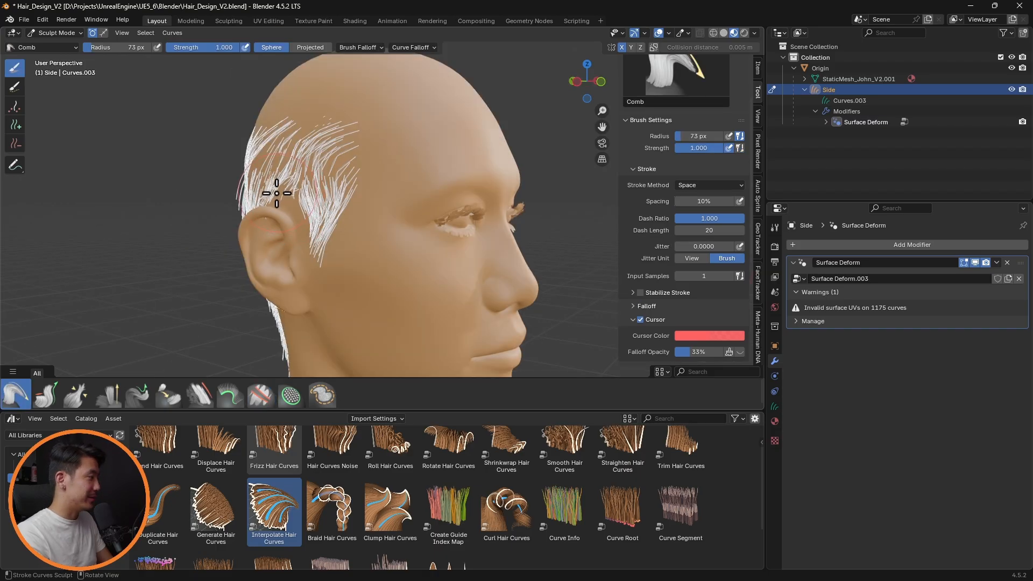
mouse_move(277, 193)
left_mouse_down()
mouse_move(283, 172)
mouse_move(273, 157)
mouse_move(253, 166)
left_mouse_up()
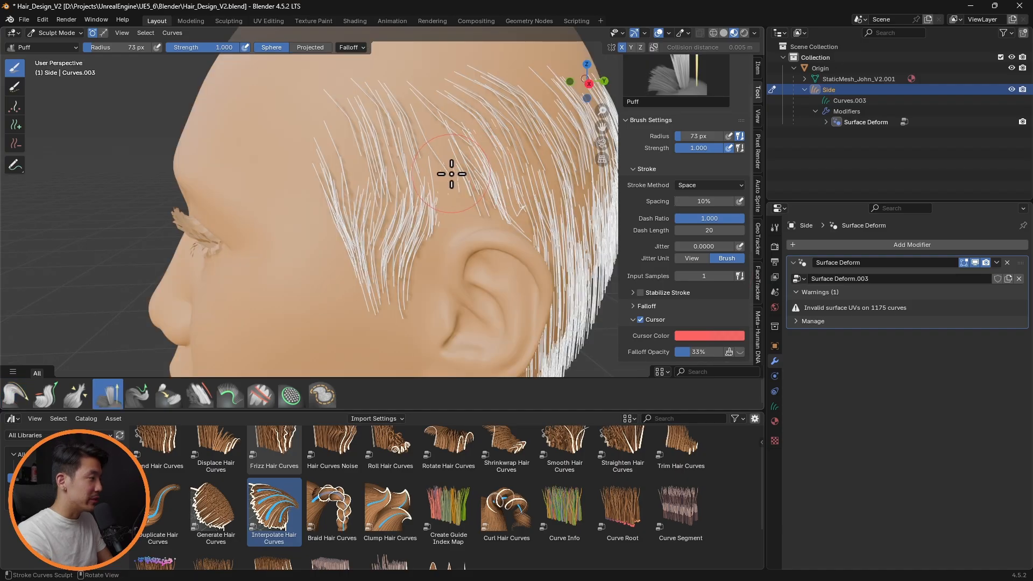
mouse_move(439, 129)
left_mouse_down()
mouse_move(443, 108)
mouse_move(479, 115)
mouse_move(522, 166)
left_mouse_up()
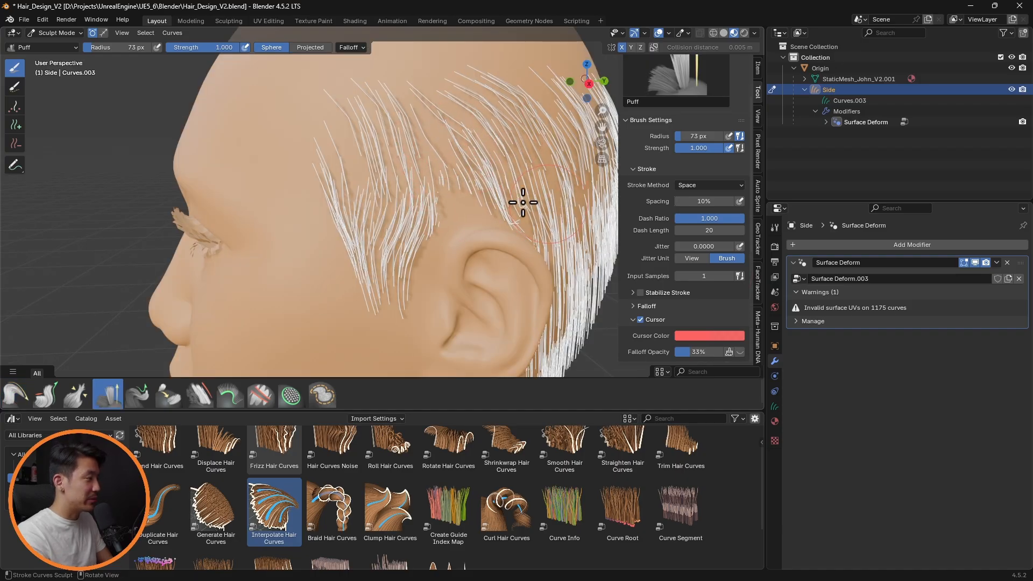
mouse_move(531, 226)
middle_mouse_down()
mouse_move(510, 176)
mouse_move(538, 221)
middle_mouse_up()
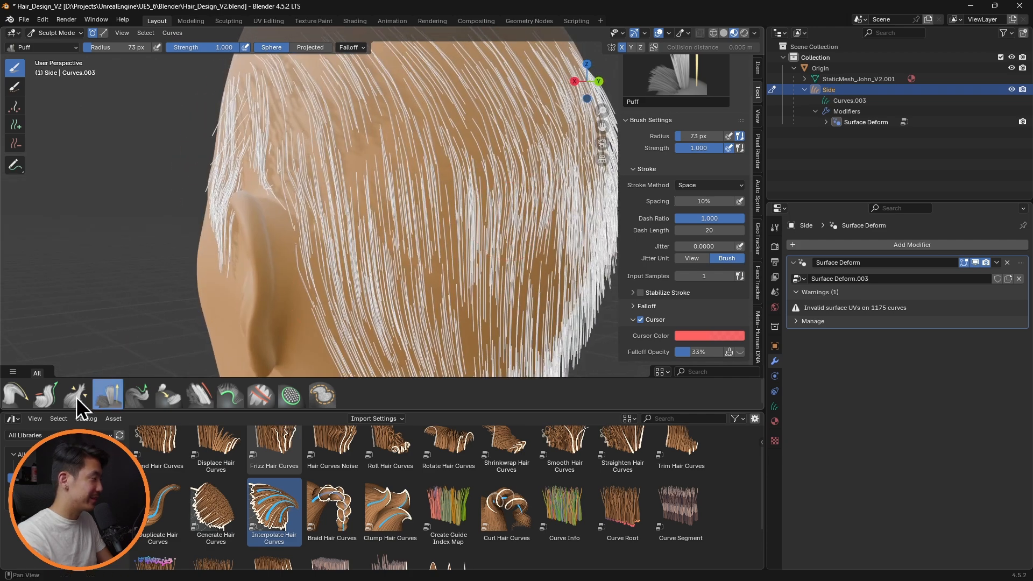
- Add hairs in the gap above the ear with the Add brush and limit the selection to them for combing
left_click(229, 395)
middle_click_drag(208, 194, 120, 137)
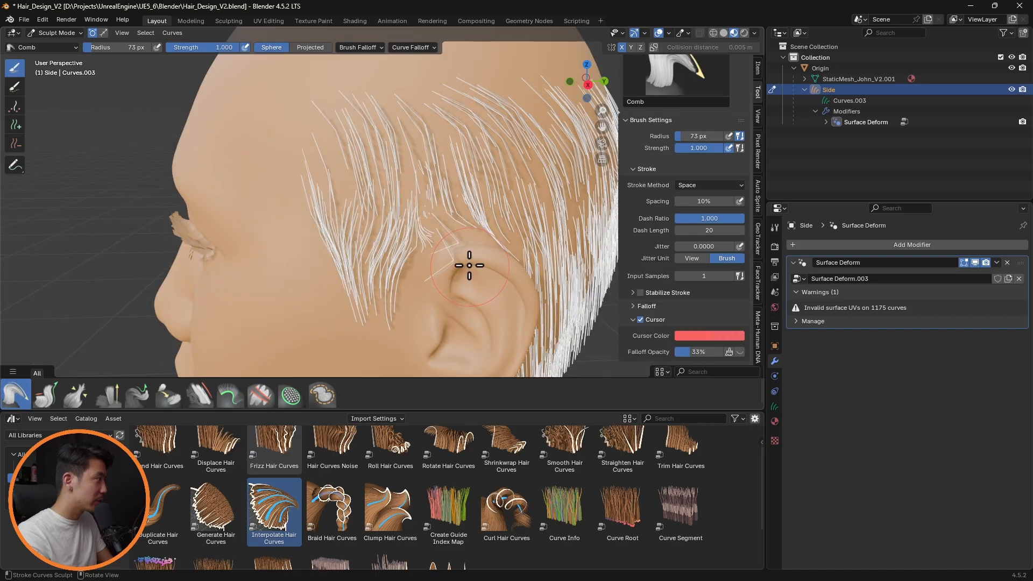
key("alt+a")
left_click(14, 86)
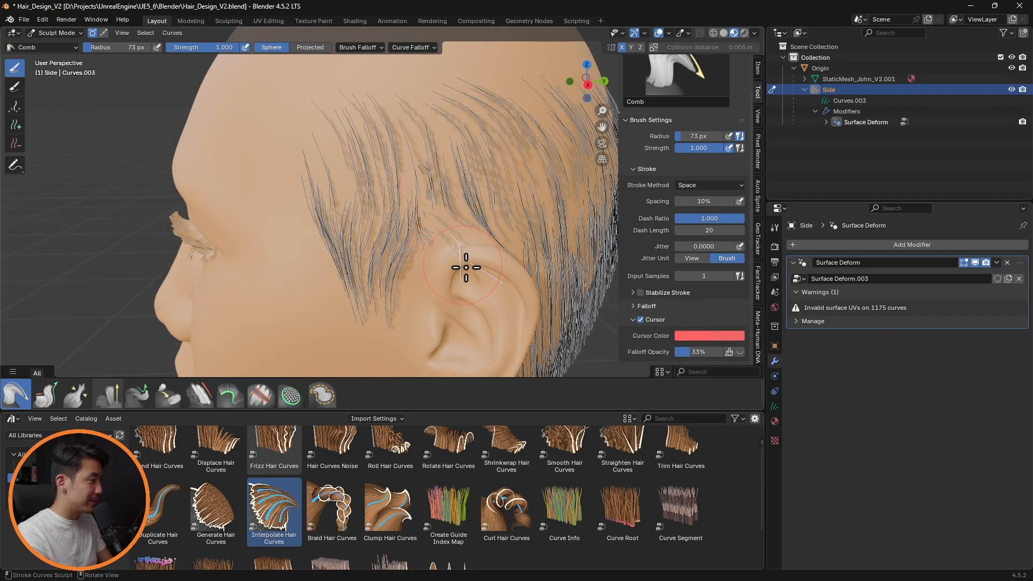
- Undo the last two changes and reselect the hairs with the Select brush before returning to the Comb brush
key("ctrl+z")
key("ctrl+z")
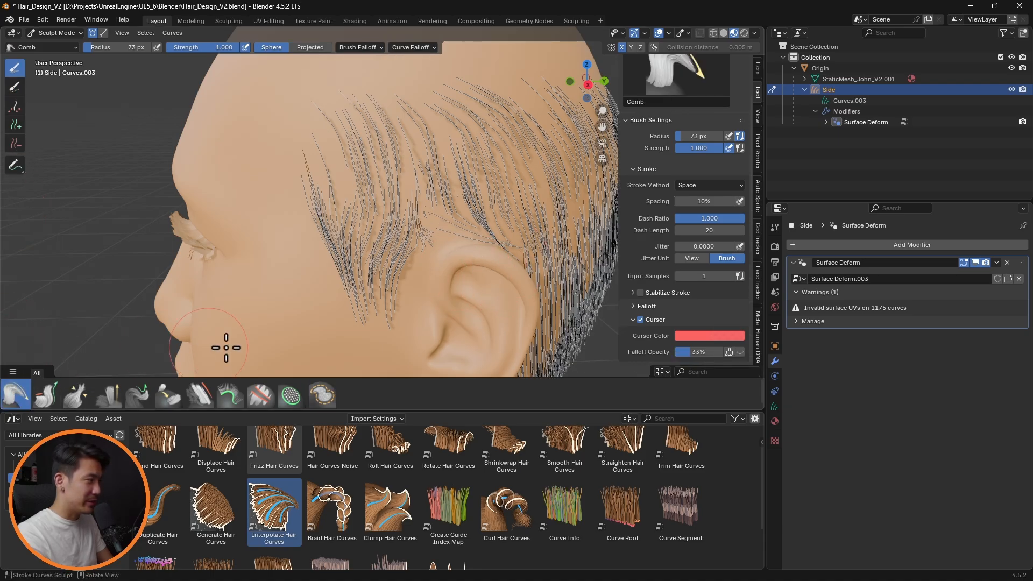
middle_click_drag(360, 323, 39, 110)
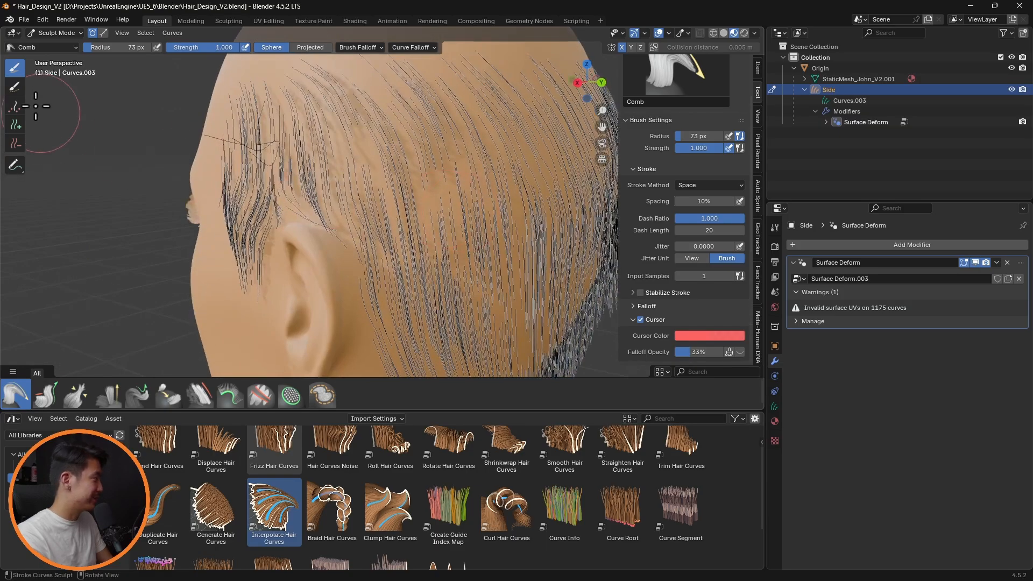
left_click(15, 86)
left_click(16, 394)
- Comb the hair above the ear and behind the sideburn downward with the 73 px Comb brush
middle_click_drag(328, 188, 403, 177)
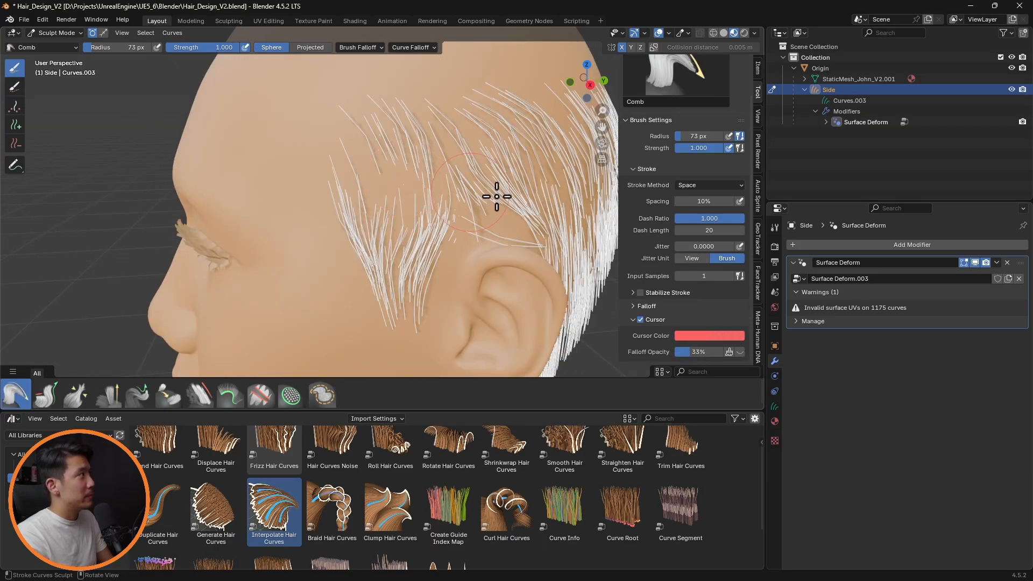
middle_click_drag(526, 231, 456, 224)
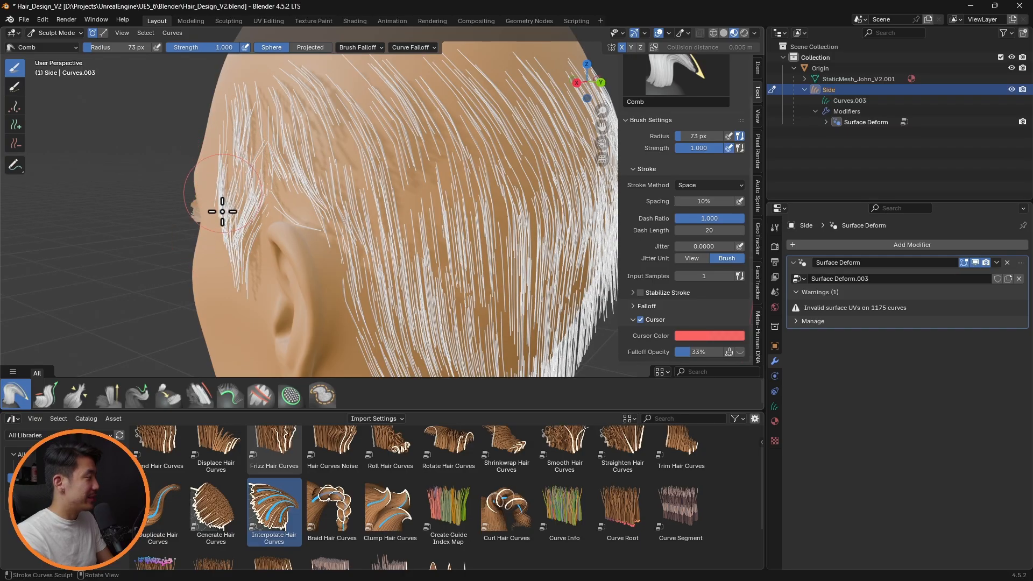
middle_click_drag(323, 166, 391, 243)
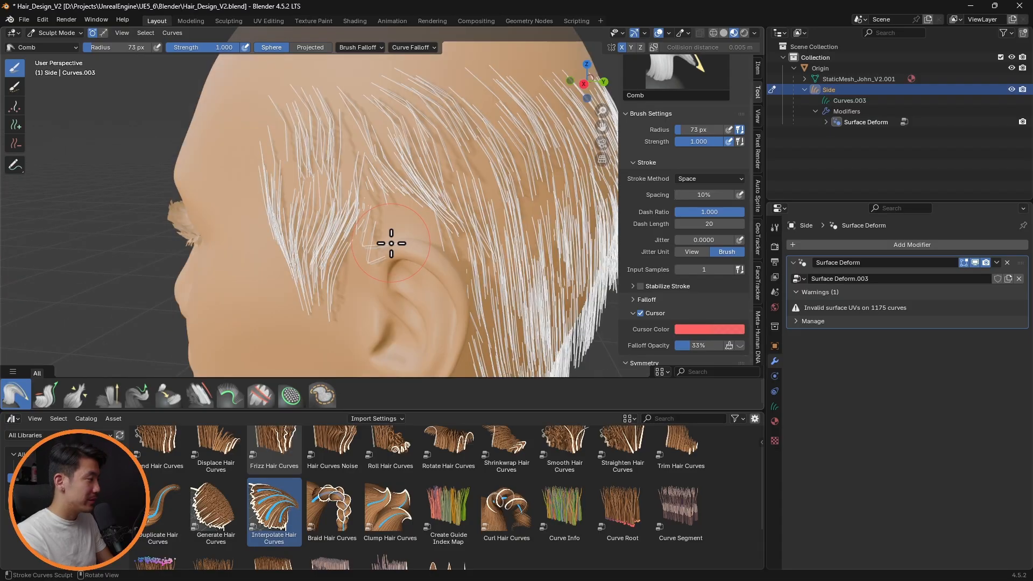
left_click_drag(364, 276, 344, 322)
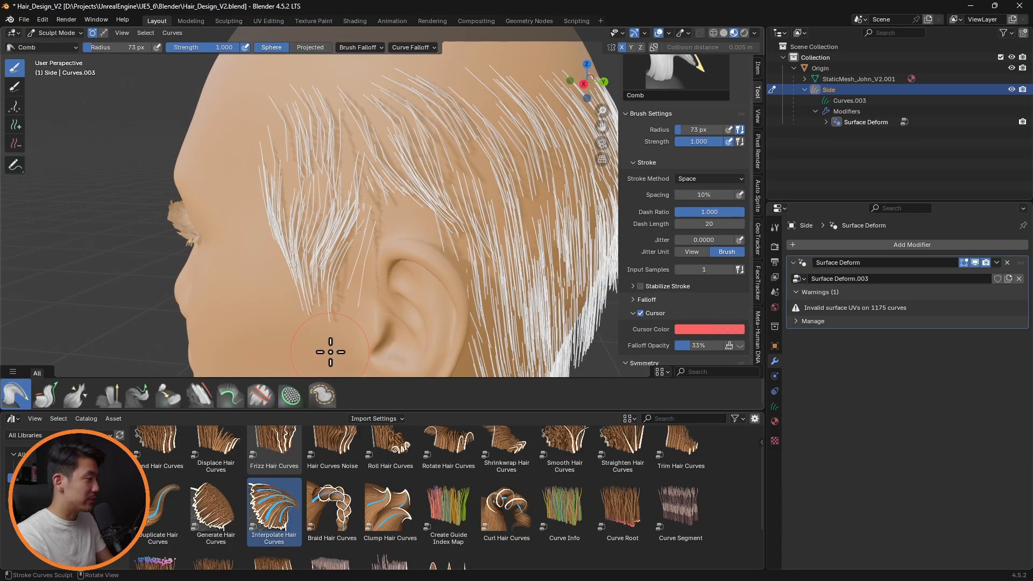
mouse_move(493, 316)
middle_mouse_down()
mouse_move(485, 272)
mouse_move(507, 268)
mouse_move(370, 176)
mouse_move(385, 210)
mouse_move(588, 222)
mouse_move(376, 226)
middle_mouse_up()
- Remove the leftover stray hair inside the upper ear with the Delete brush at a radius of 29
left_click(198, 397)
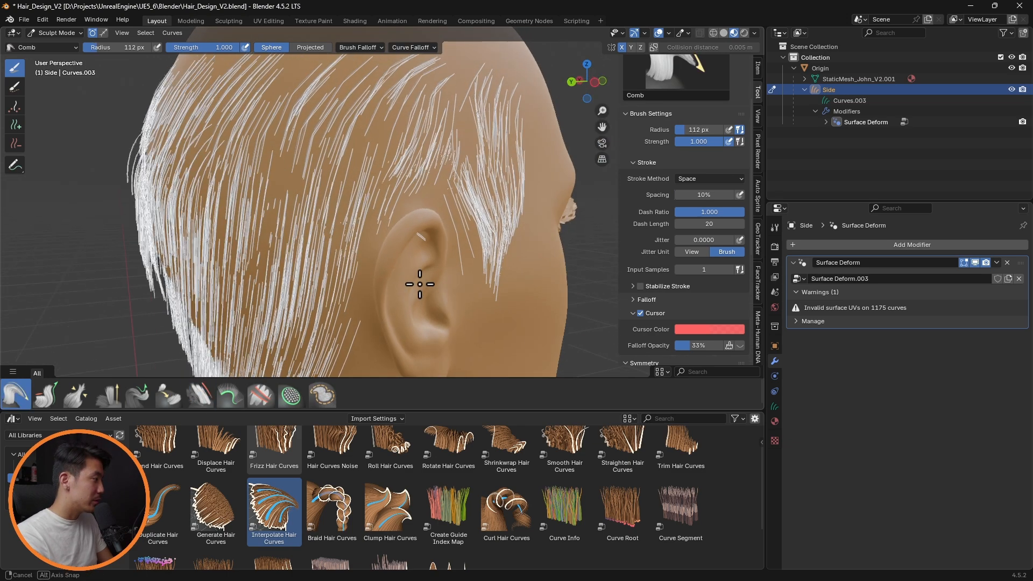
mouse_move(420, 283)
middle_mouse_down()
mouse_move(431, 300)
mouse_move(358, 244)
middle_mouse_up()
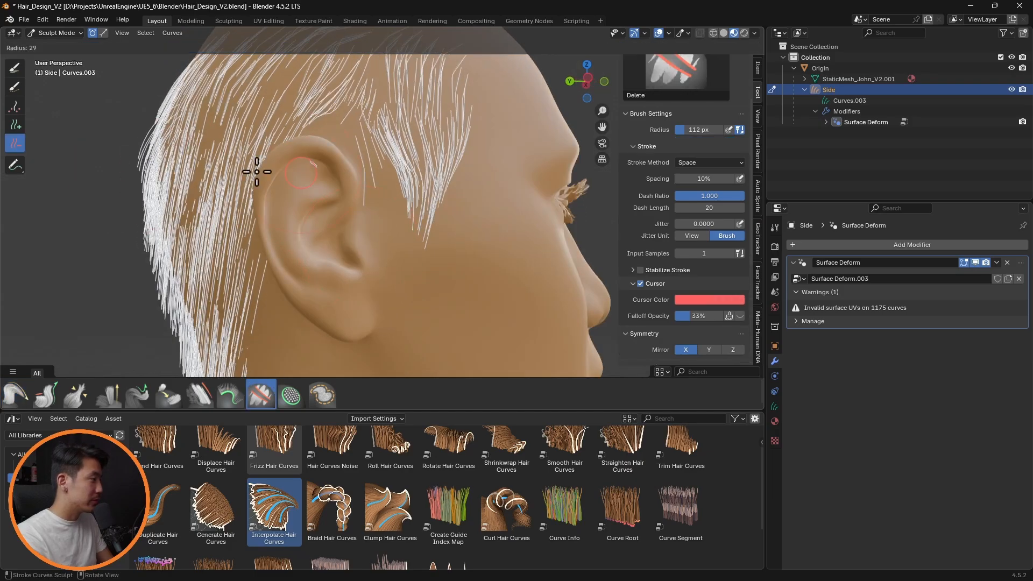
left_click(256, 173)
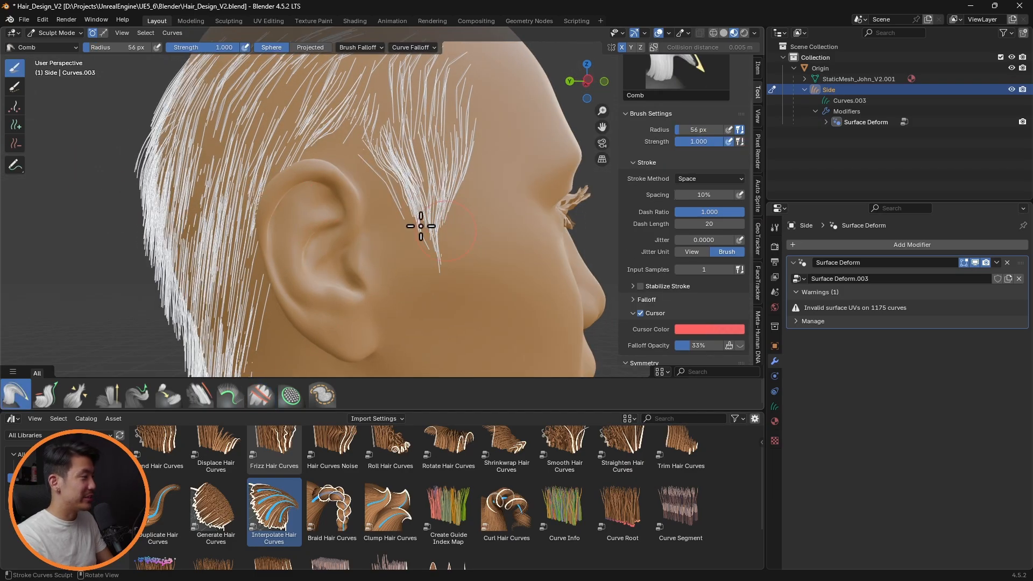
- Comb the sideburn hair together into a downward point with a 56 px Comb brush
left_click_drag(422, 224, 432, 246)
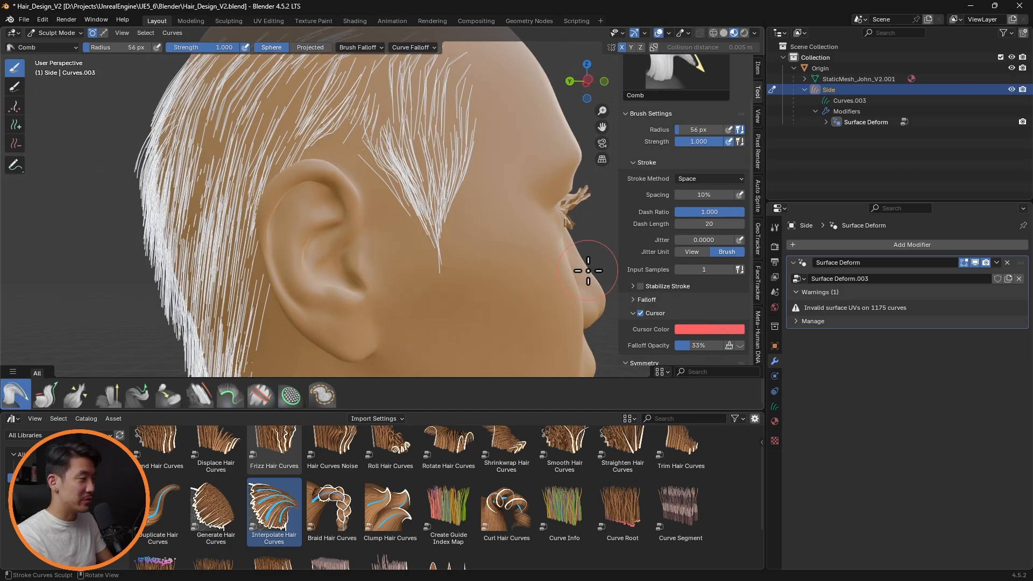
left_click(15, 125)
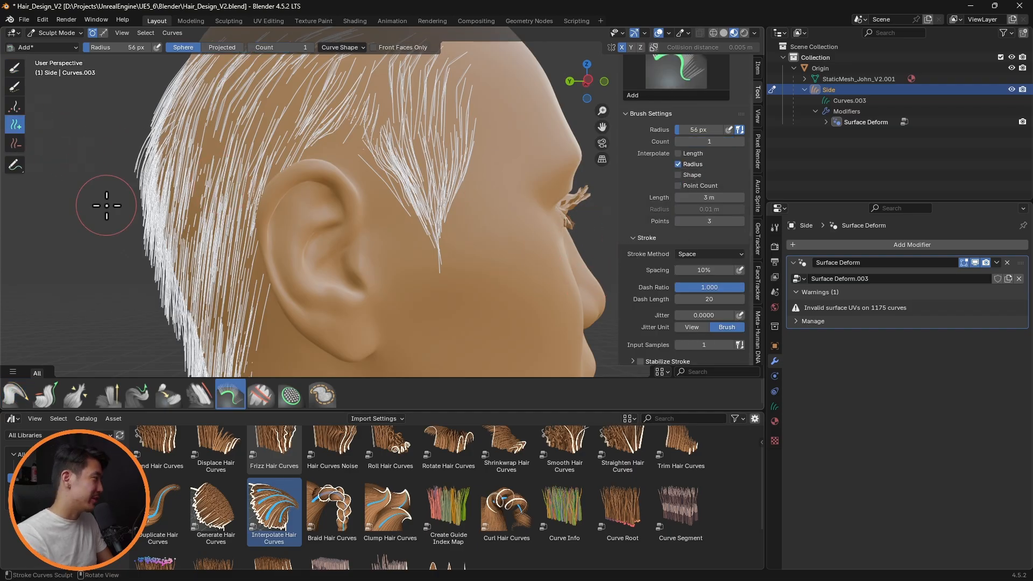
left_click(15, 397)
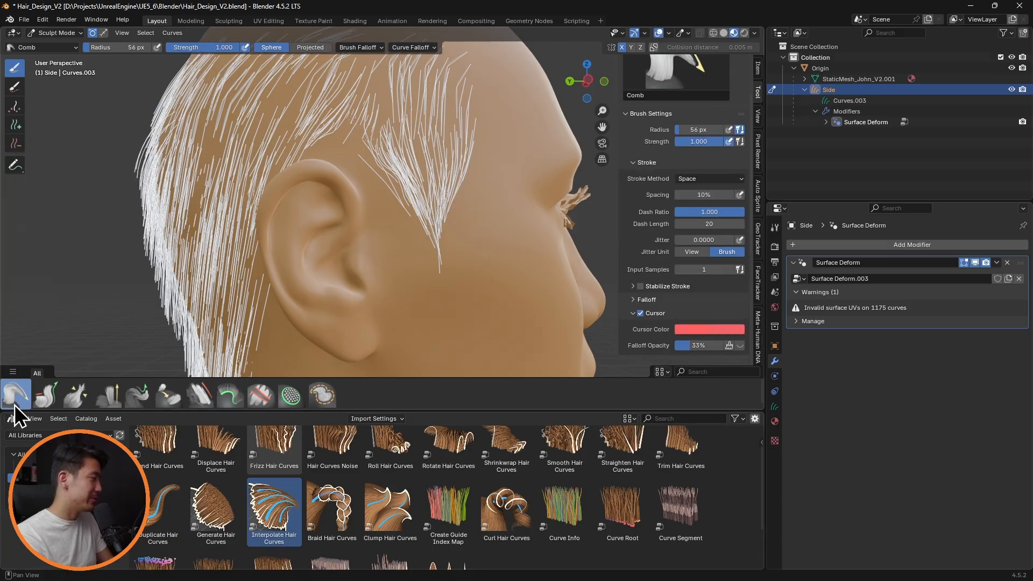
- Add a few new hairs in the gap directly above the ear with the 56 px Add brush
middle_click_drag(456, 274, 458, 251)
scroll(459, 251, "up", 5)
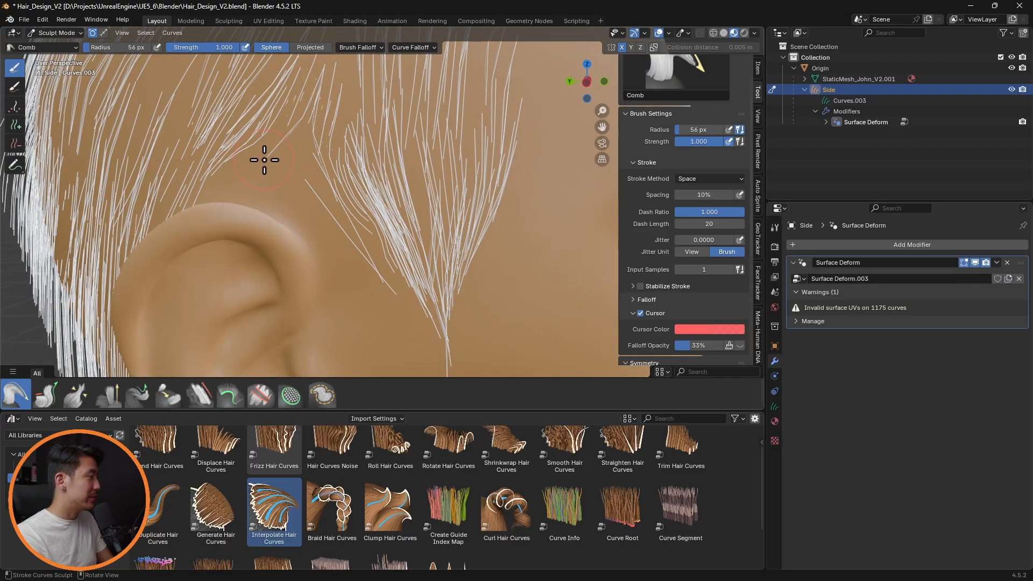
middle_click_drag(312, 167, 264, 163)
left_click(19, 127)
left_click(132, 182)
- Isolate the newly added hairs above the ear as the only selection using the 56 px Select brush
left_click(16, 69)
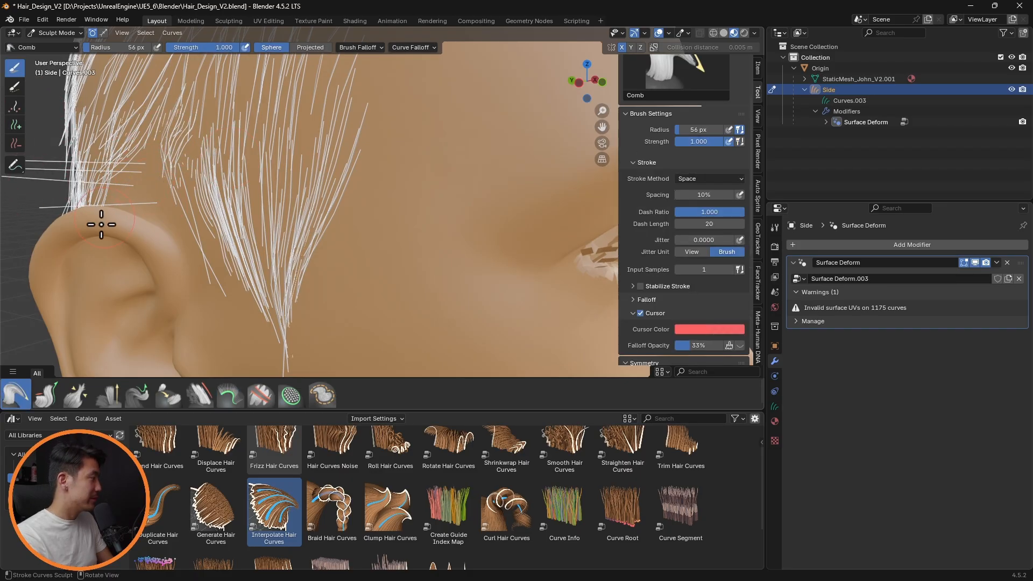
middle_click_drag(186, 193, 231, 203)
scroll(237, 209, "up", 2)
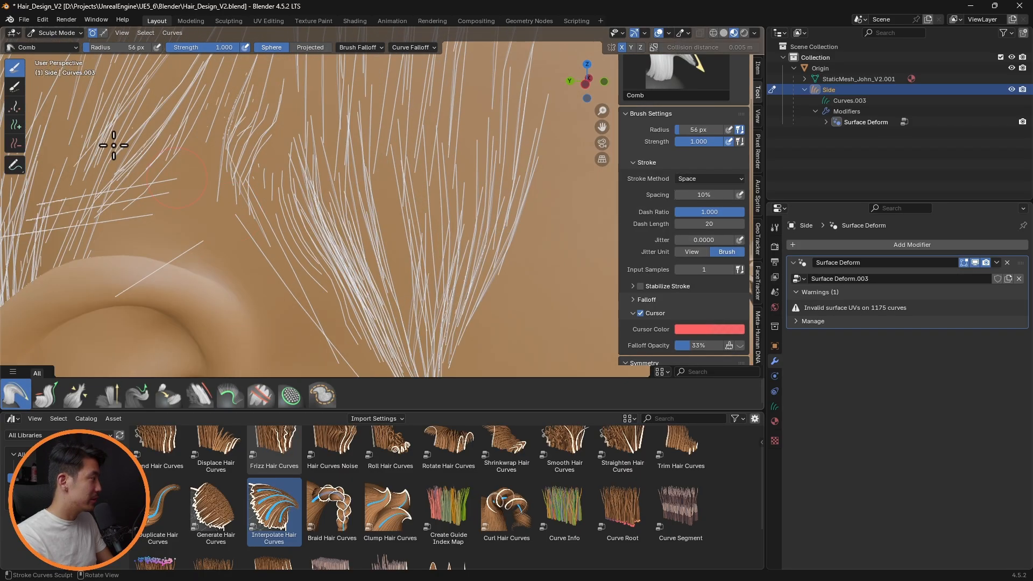
left_click(15, 88)
key("alt+a")
middle_click_drag(97, 210, 141, 206)
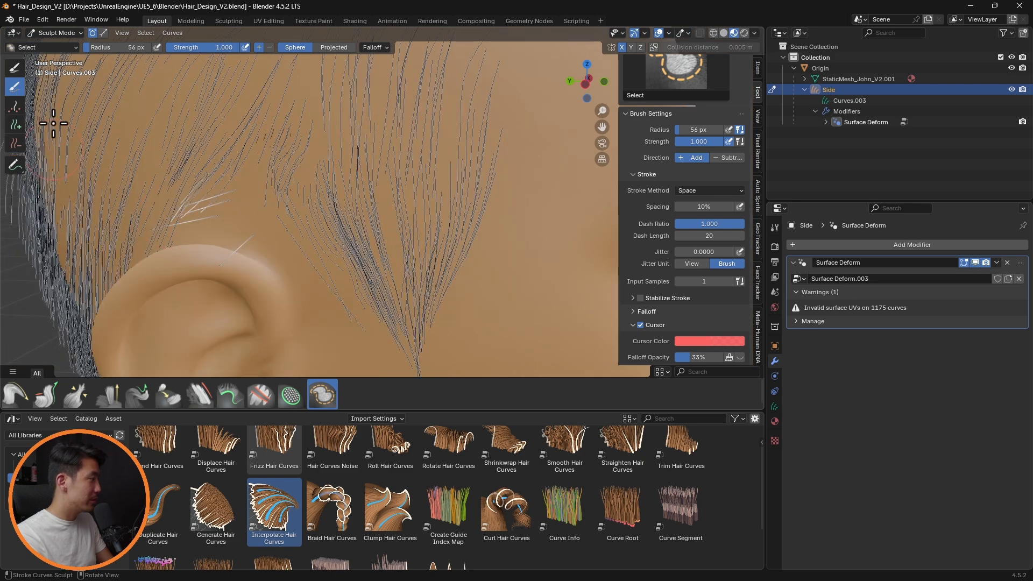
- Comb the selected hairs above the ear down and back along the scalp with the Comb brush, enlarging it from 83 to 114 px
left_click(15, 67)
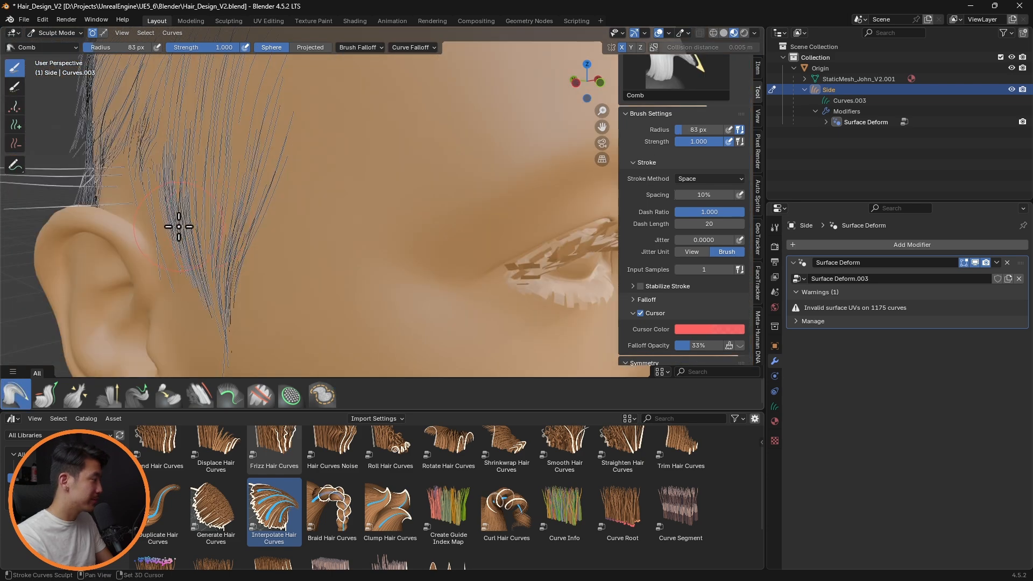
mouse_move(180, 226)
middle_mouse_down()
mouse_move(314, 231)
mouse_move(272, 207)
middle_mouse_up()
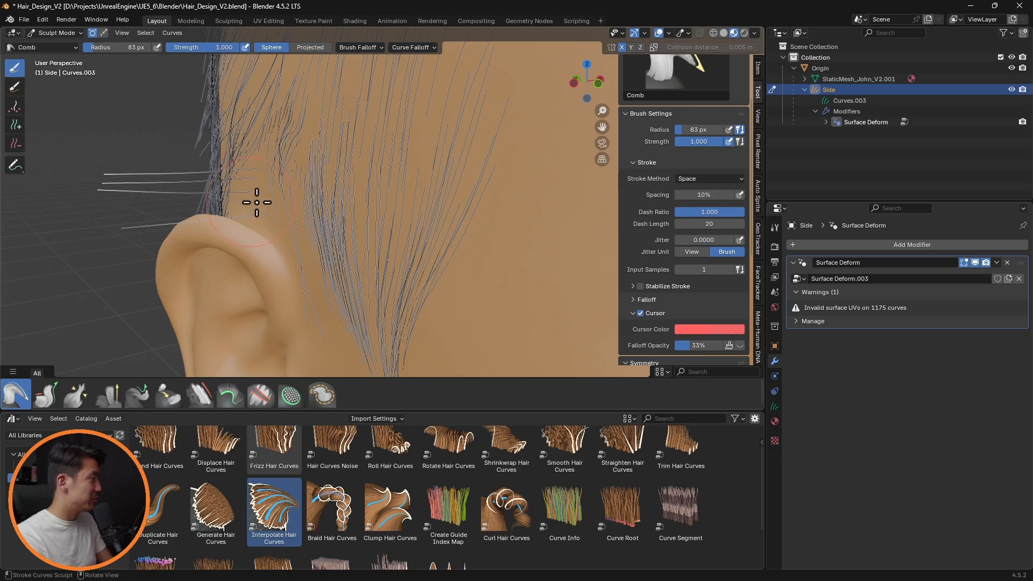
middle_click_drag(257, 203, 238, 201)
left_click(15, 87)
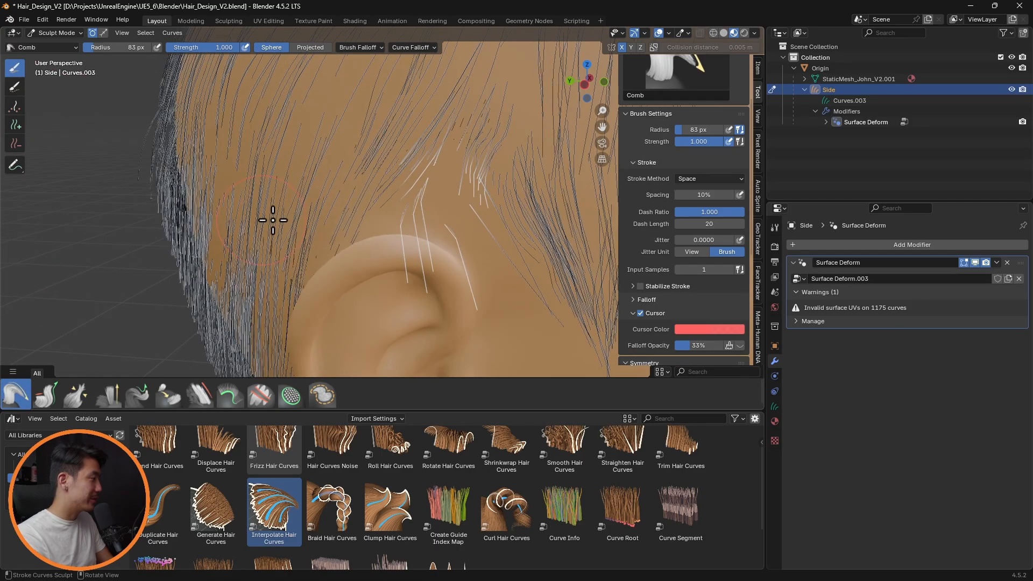
mouse_move(269, 219)
left_mouse_down()
mouse_move(496, 203)
mouse_move(426, 288)
left_mouse_up()
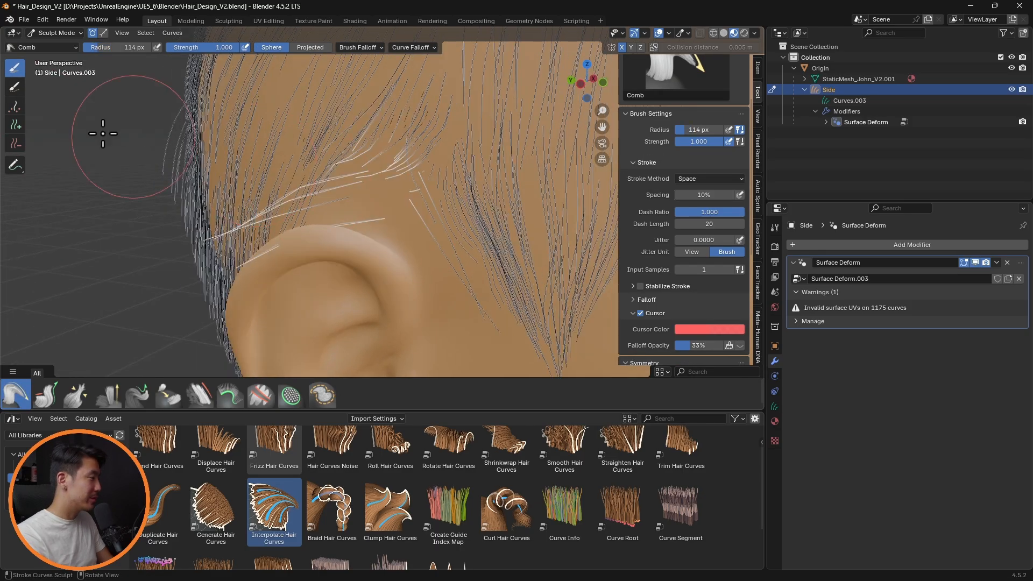
- From inside the head, comb the strands poking through the scalp above the ear back outward with a 202 px Comb brush
left_click(15, 87)
left_click_drag(353, 157, 346, 157)
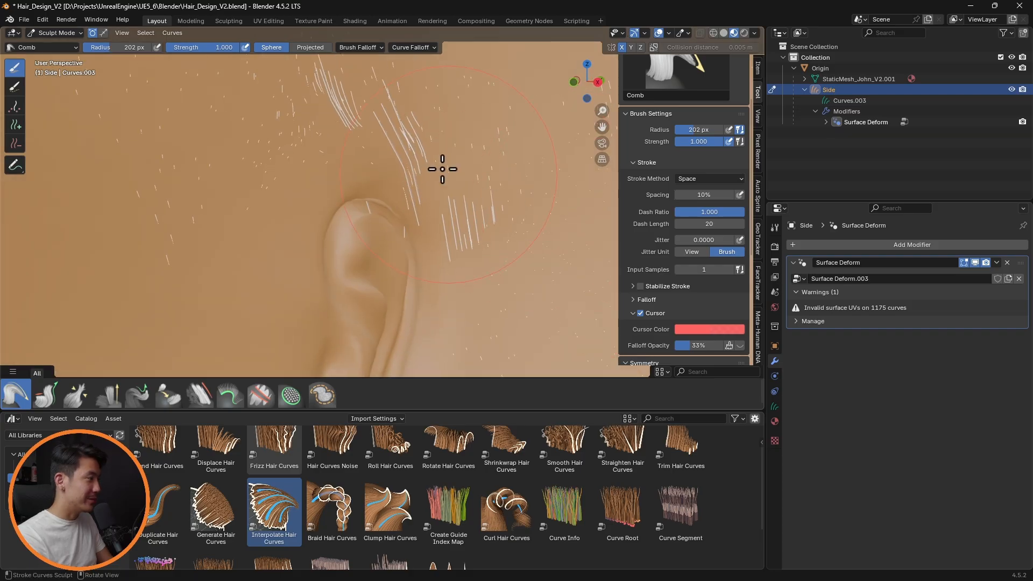
left_click_drag(443, 169, 403, 156)
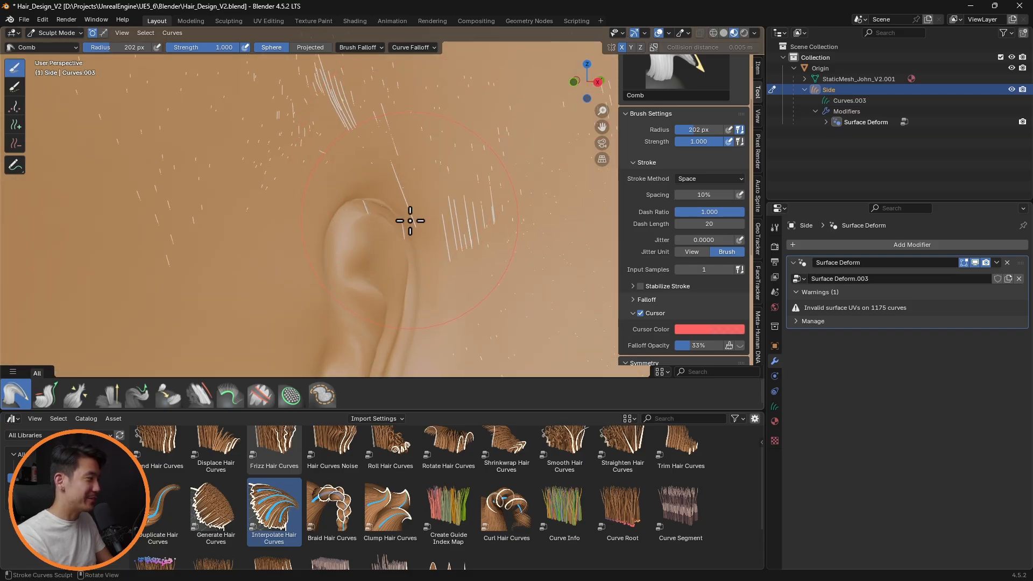
mouse_move(361, 208)
left_mouse_down()
mouse_move(383, 200)
mouse_move(462, 225)
left_mouse_up()
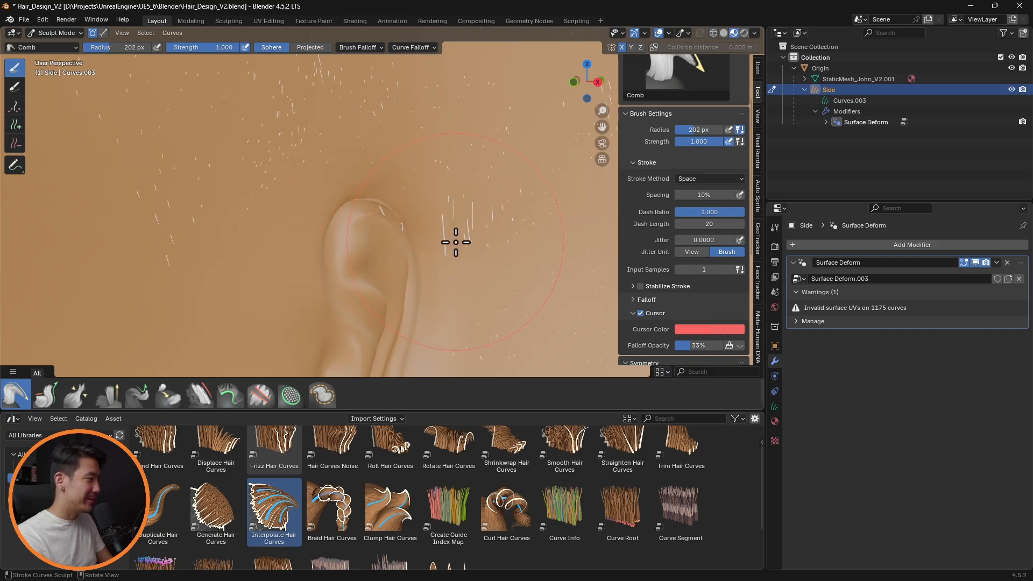
- Reduce the Comb brush to 110 px and smooth the remaining sunken hairs around and behind the ear
middle_click_drag(458, 241, 365, 250)
mouse_move(272, 248)
middle_mouse_down()
mouse_move(258, 247)
mouse_move(291, 250)
middle_mouse_up()
key("f")
left_click(357, 256)
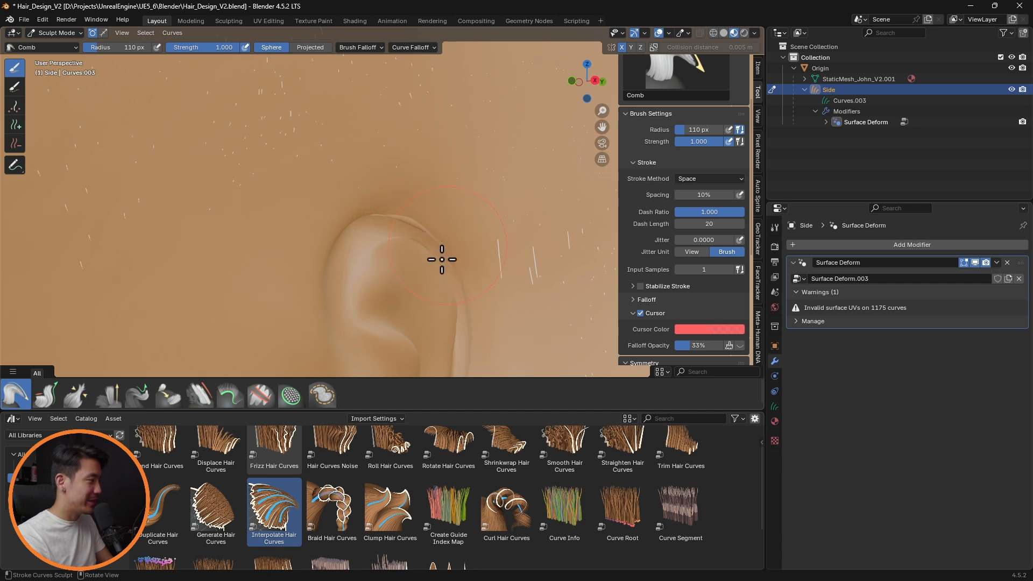
mouse_move(512, 267)
middle_mouse_down()
mouse_move(533, 260)
mouse_move(202, 253)
mouse_move(386, 252)
mouse_move(435, 242)
mouse_move(403, 226)
mouse_move(476, 219)
middle_mouse_up()
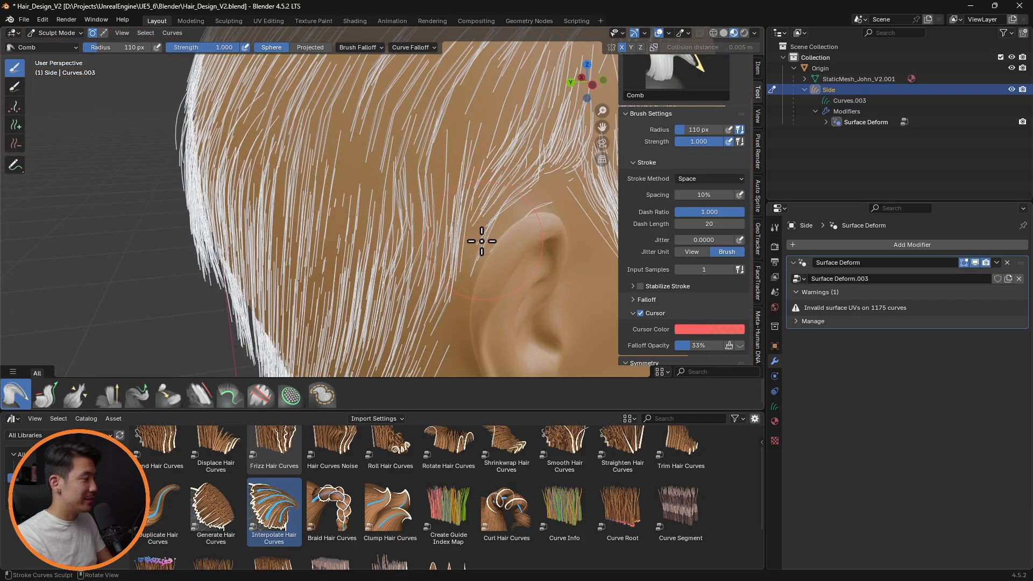
middle_click_drag(516, 257, 507, 204)
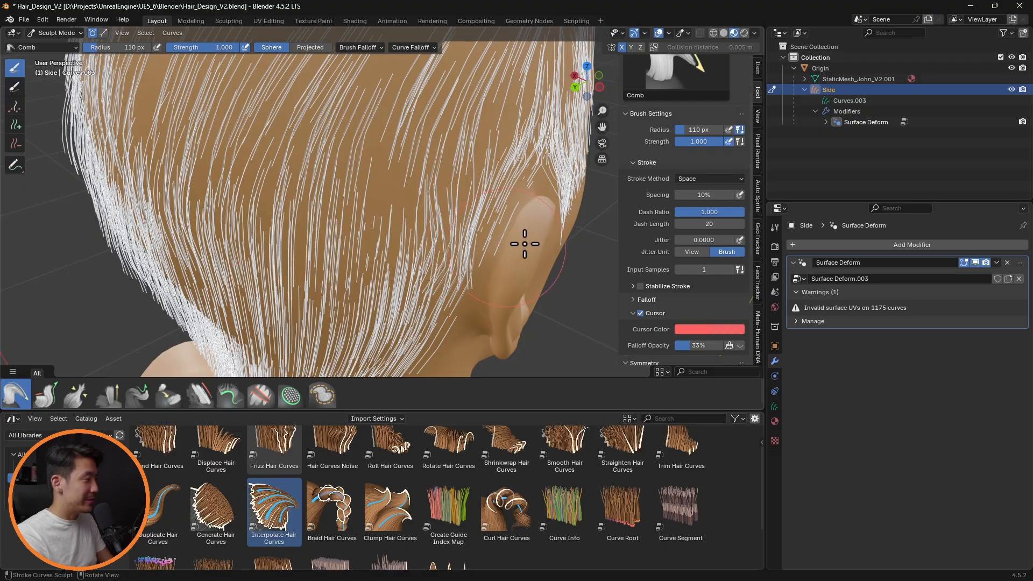
middle_click_drag(594, 242, 533, 244)
mouse_move(443, 290)
middle_mouse_down()
mouse_move(478, 302)
mouse_move(486, 279)
mouse_move(427, 174)
middle_mouse_up()
- Delete the stray hairs directly above the ear with the Delete brush, reducing its radius to 36 px
key("f")
left_click(421, 294)
scroll(421, 294, "up", 1)
scroll(421, 293, "up", 1)
left_click(15, 143)
key("f")
left_click(441, 241)
mouse_move(447, 254)
middle_mouse_down()
mouse_move(484, 212)
mouse_move(316, 268)
mouse_move(463, 272)
mouse_move(396, 279)
middle_mouse_up()
key("f")
left_click(396, 276)
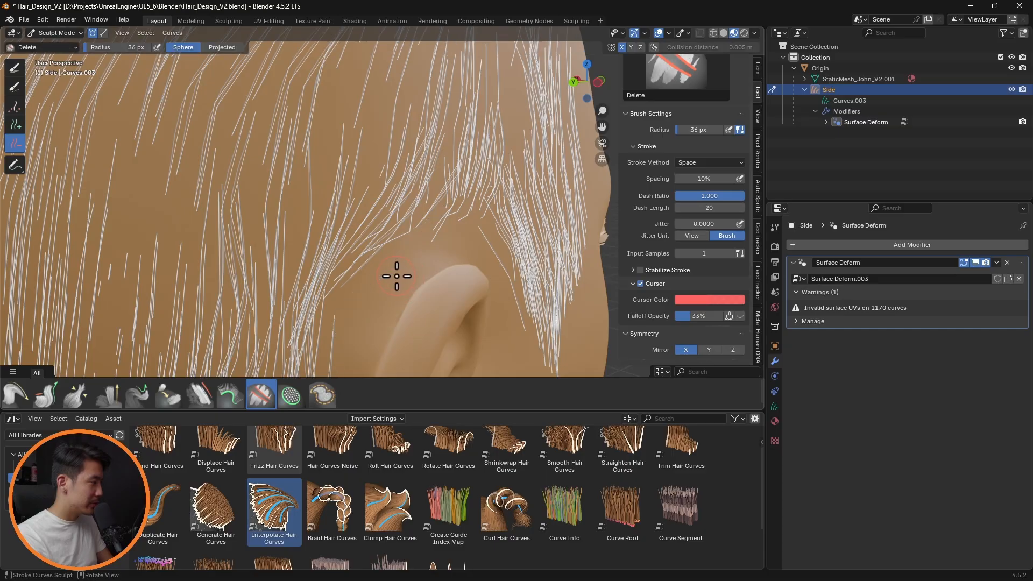
scroll(403, 267, "down", 4)
middle_click_drag(438, 251, 385, 253)
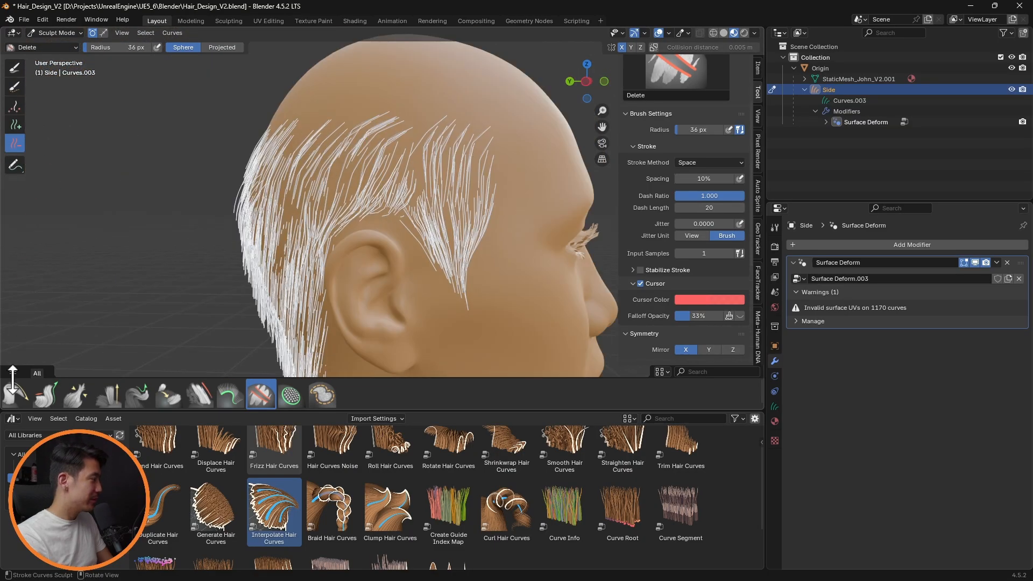
- Comb the long strands showing inside the head above the ear back outward with the 36 px Comb brush
left_click(16, 393)
scroll(376, 240, "up", 4)
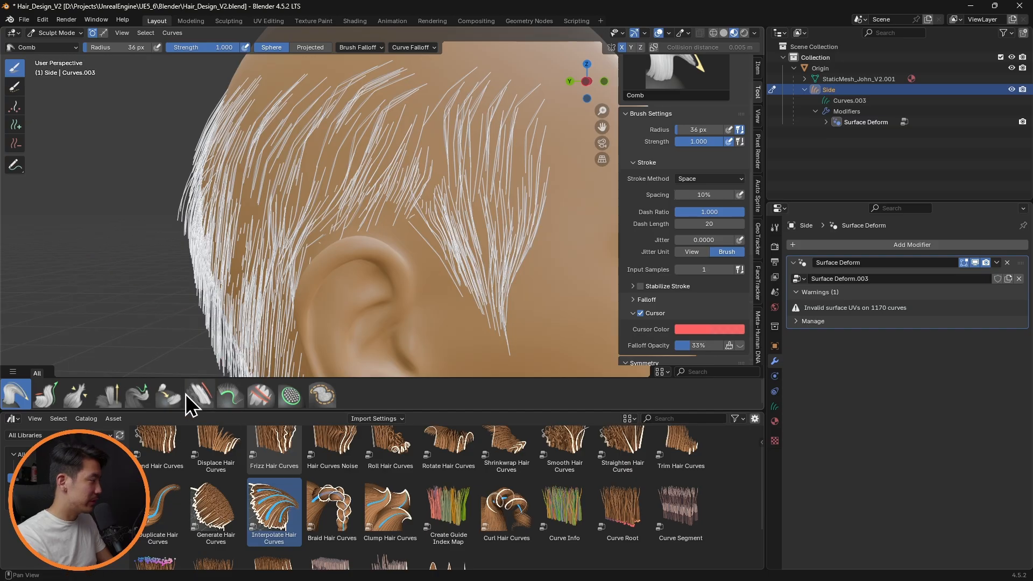
left_click(169, 396)
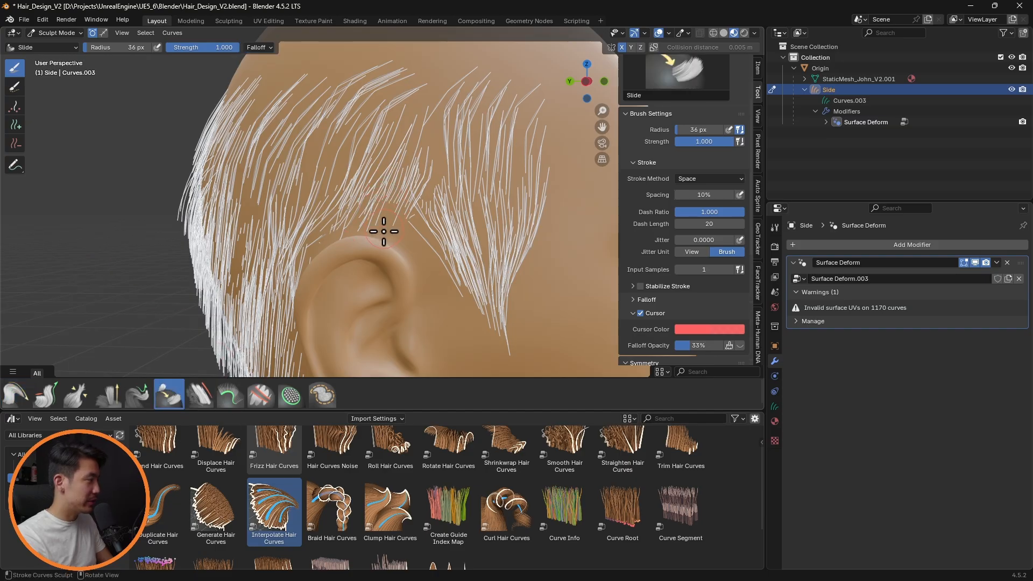
mouse_move(394, 214)
middle_mouse_down()
mouse_move(420, 224)
mouse_move(247, 198)
middle_mouse_up()
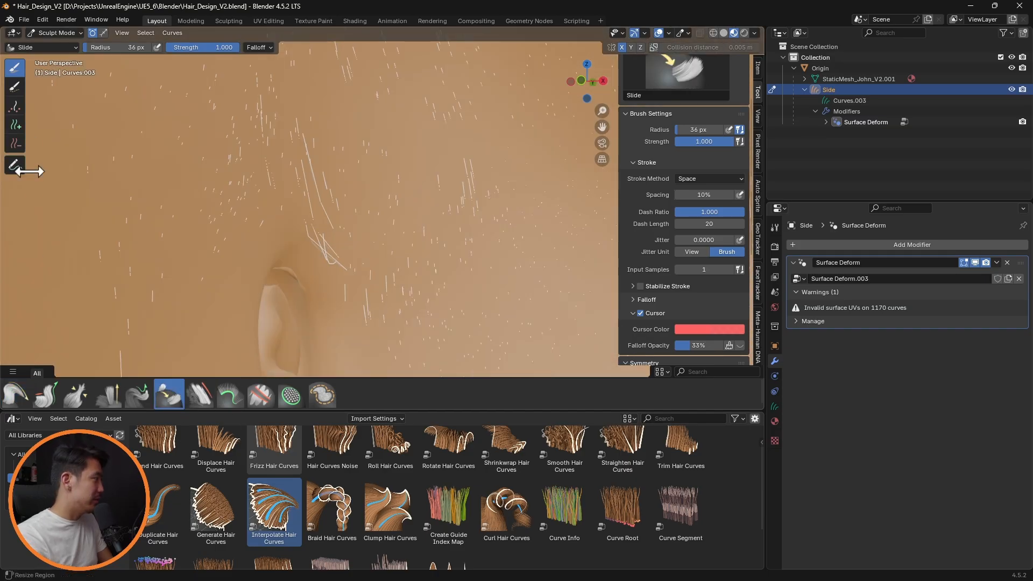
left_click(17, 394)
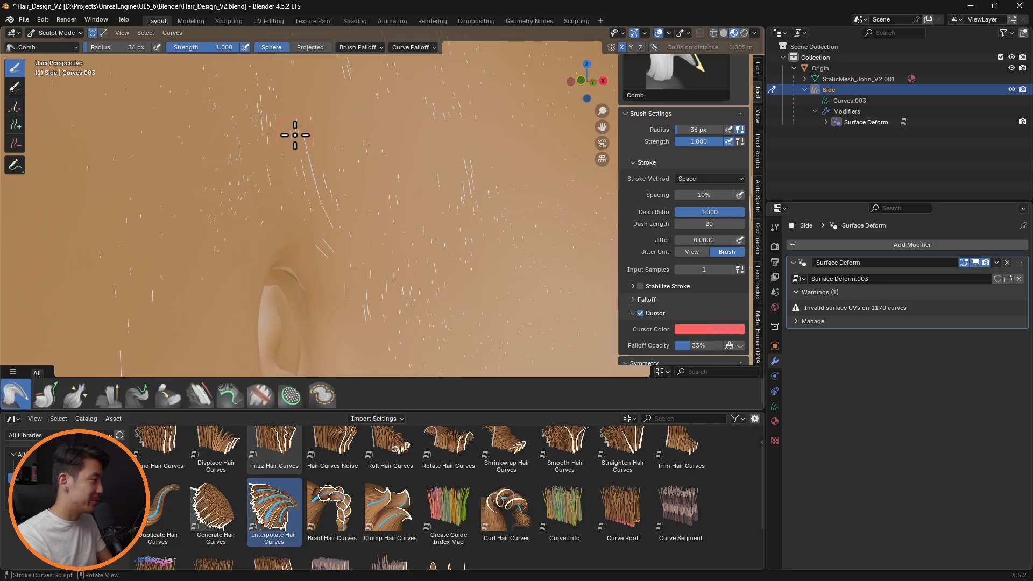
middle_click_drag(330, 191, 300, 205)
- Set the Comb brush to 79 px and strength 0.259, and gently comb the hair above the ear
key("f")
left_click(316, 207)
left_click_drag(212, 50, 185, 51)
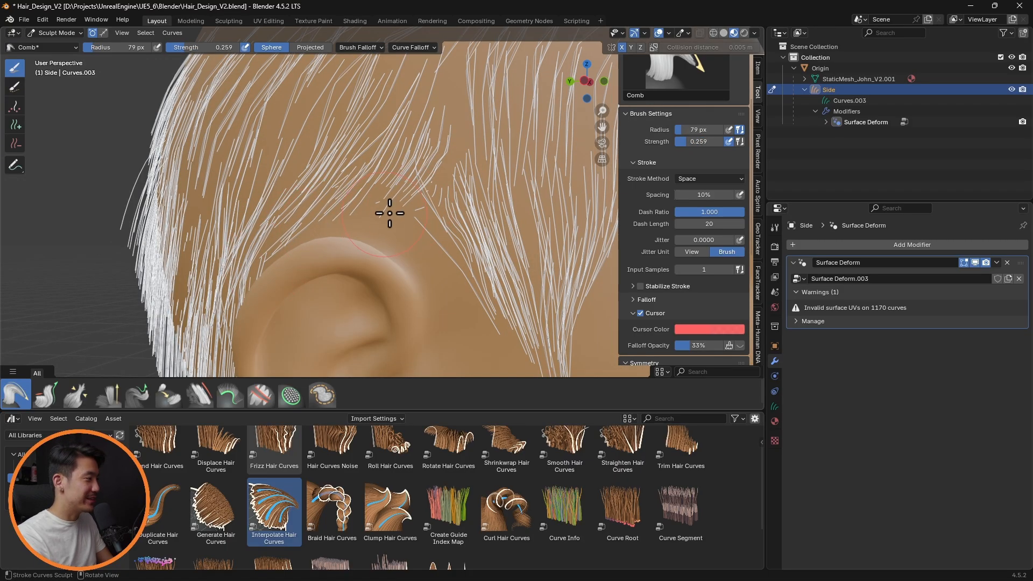
middle_click_drag(438, 226, 325, 227)
scroll(305, 236, "up", 3)
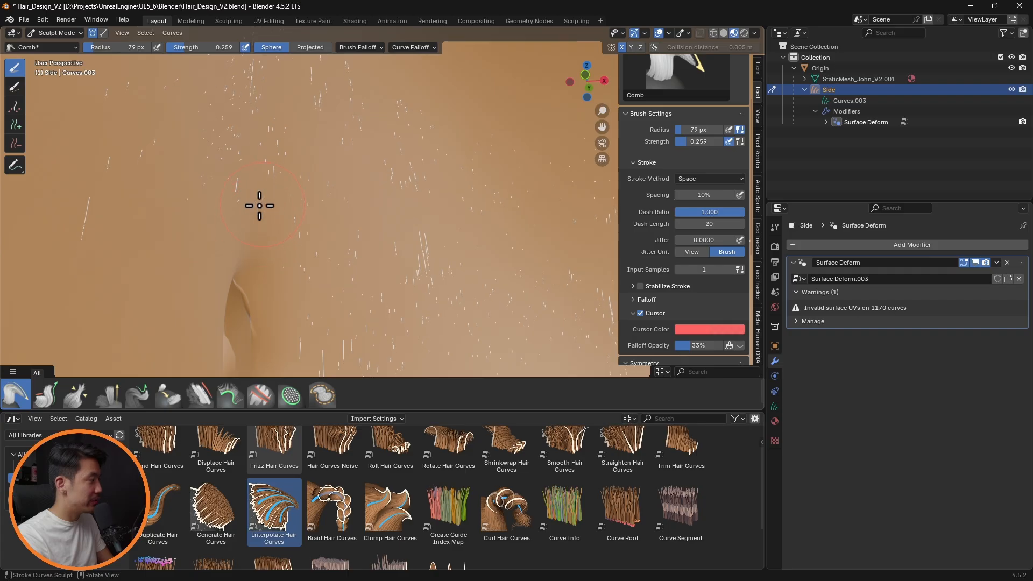
- Comb the sunken strands behind and below the ear outward from inside the head, and raise the Comb strength to 0.468
middle_click_drag(156, 232, 286, 150)
middle_click_drag(280, 233, 357, 244)
middle_click_drag(260, 249, 288, 200)
middle_click_drag(143, 249, 374, 241)
mouse_move(339, 273)
middle_mouse_down()
mouse_move(357, 238)
mouse_move(403, 240)
mouse_move(388, 258)
mouse_move(441, 276)
mouse_move(330, 228)
mouse_move(426, 246)
mouse_move(315, 273)
middle_mouse_up()
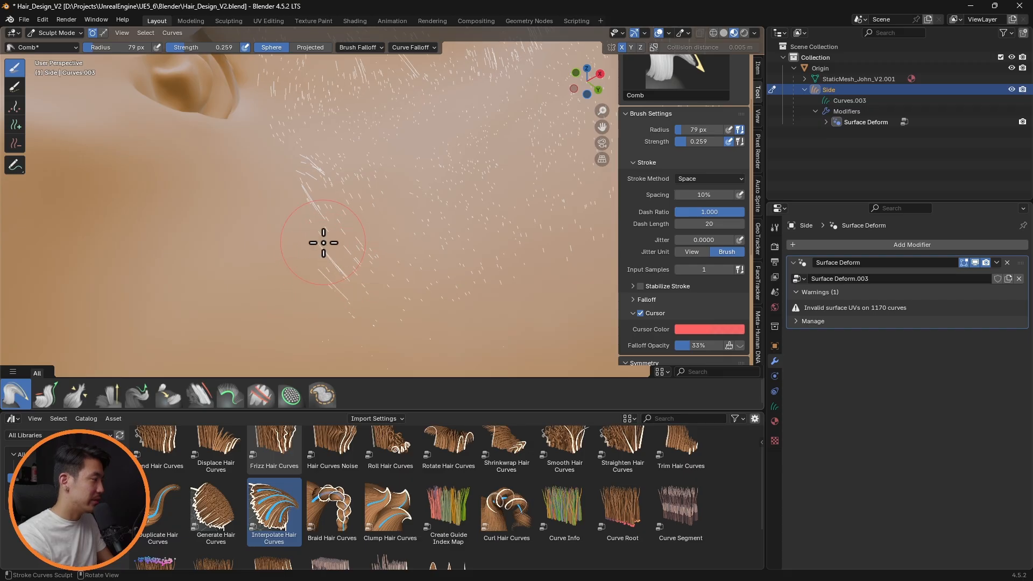
middle_click_drag(356, 272, 371, 262)
left_click_drag(193, 47, 209, 47)
middle_click_drag(395, 183, 420, 232)
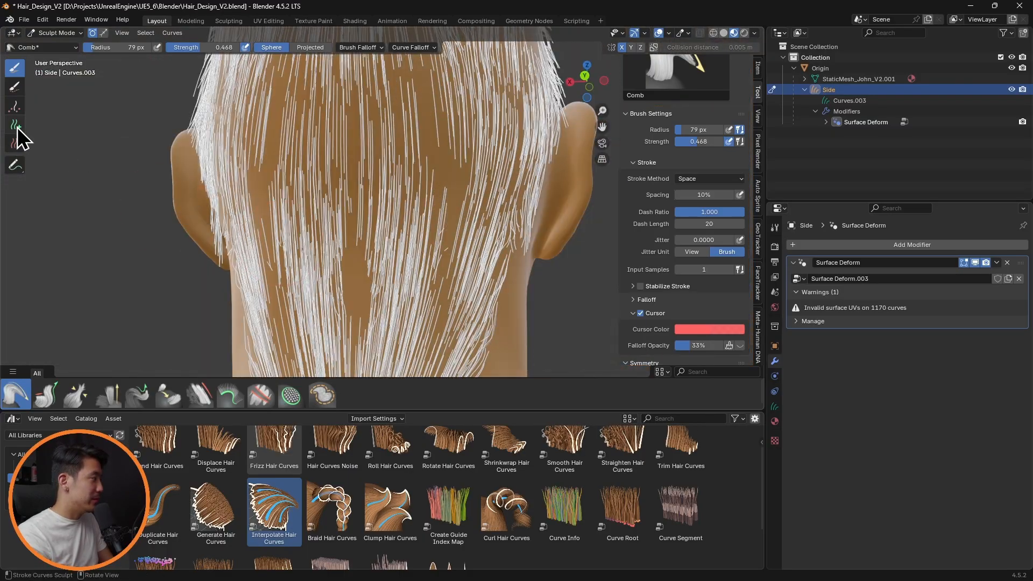
- Add hairs in the gap at the lower back of the head with the 79 px Add brush and comb them downward
left_click(15, 124)
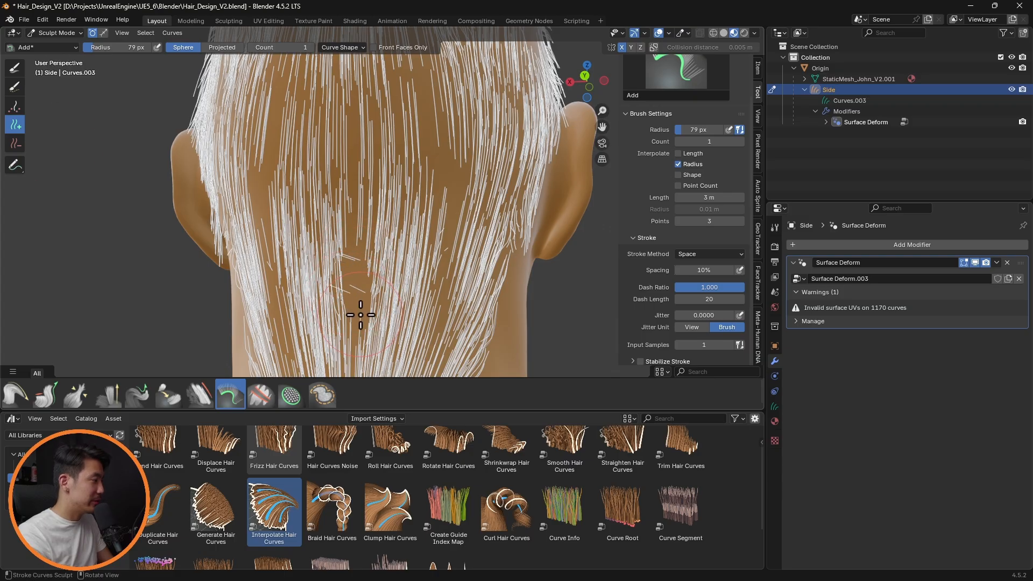
middle_click_drag(260, 208, 177, 140)
left_click(15, 68)
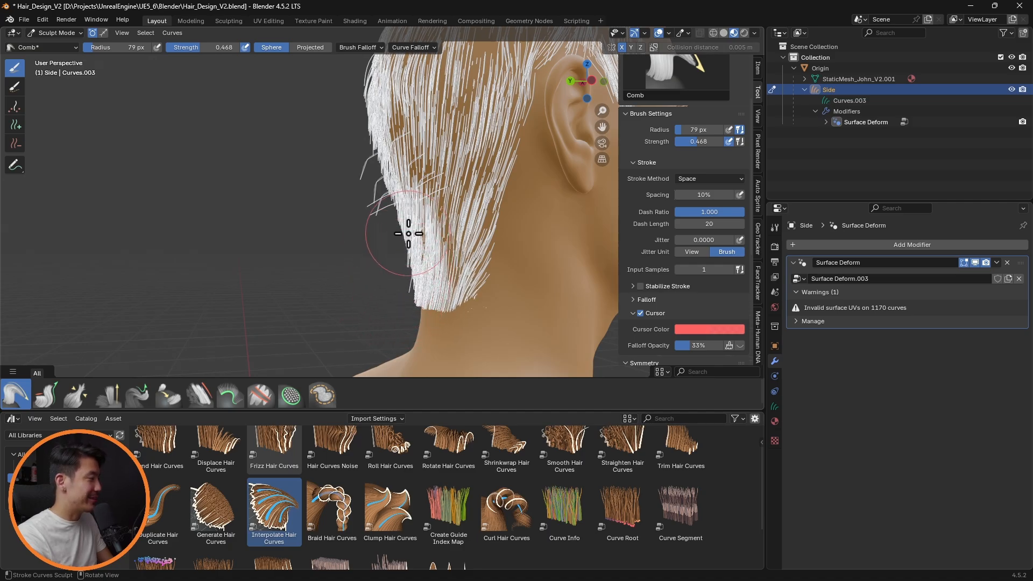
mouse_move(365, 165)
middle_mouse_down()
mouse_move(593, 315)
mouse_move(443, 276)
mouse_move(522, 277)
mouse_move(417, 247)
mouse_move(491, 247)
mouse_move(503, 279)
mouse_move(468, 247)
mouse_move(404, 246)
middle_mouse_up()
mouse_move(413, 203)
middle_mouse_down()
mouse_move(249, 230)
mouse_move(249, 242)
mouse_move(157, 249)
mouse_move(309, 280)
mouse_move(265, 289)
mouse_move(277, 282)
mouse_move(316, 324)
mouse_move(343, 333)
mouse_move(303, 340)
middle_mouse_up()
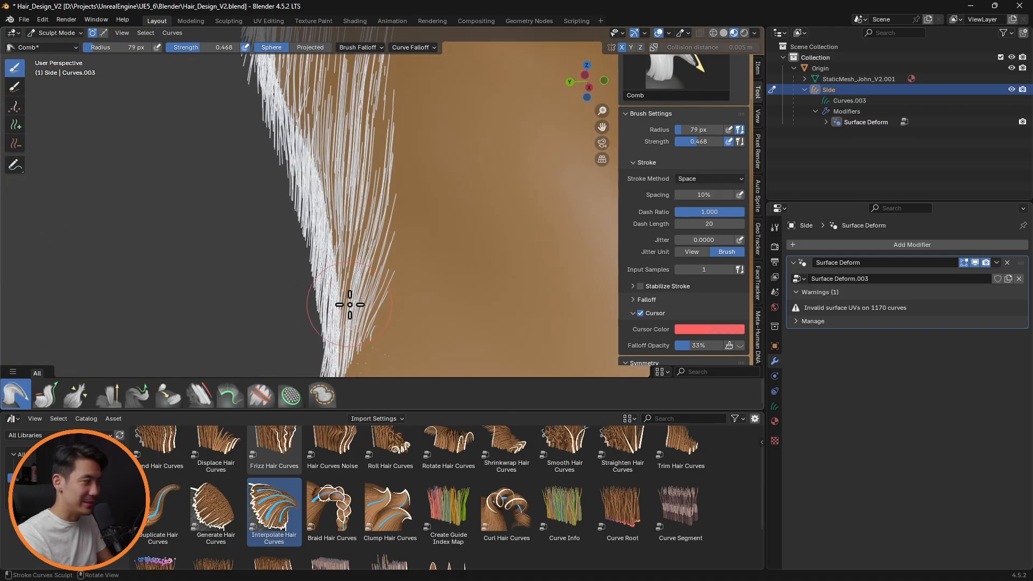
- Comb the hair edge on the side of the neck behind the ear close to the skin, at 79 px and strength 0.468
mouse_move(364, 268)
middle_mouse_down()
mouse_move(528, 281)
mouse_move(473, 312)
mouse_move(392, 296)
mouse_move(311, 291)
mouse_move(310, 302)
middle_mouse_up()
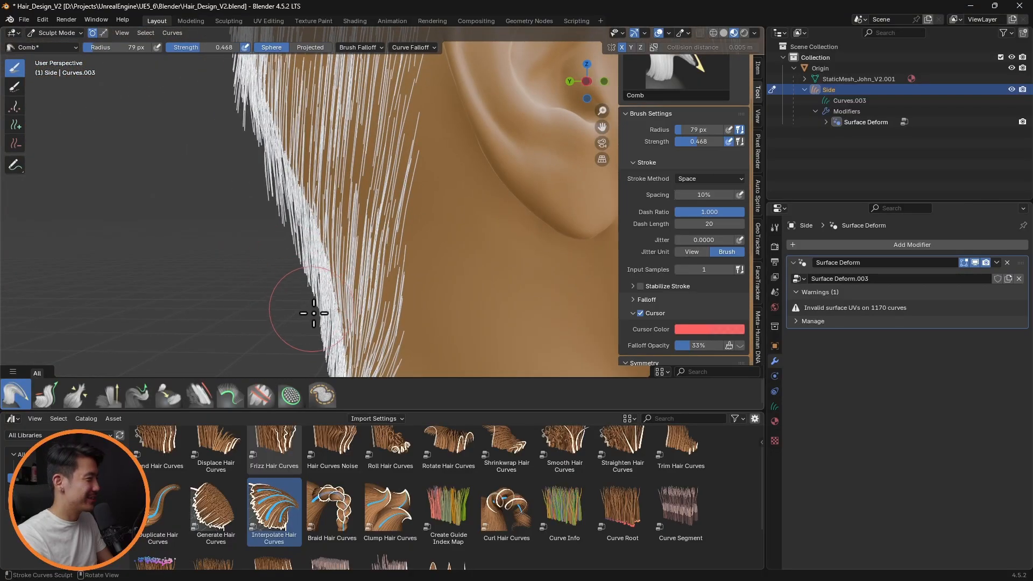
mouse_move(426, 172)
middle_mouse_down()
mouse_move(421, 180)
mouse_move(535, 203)
mouse_move(468, 255)
middle_mouse_up()
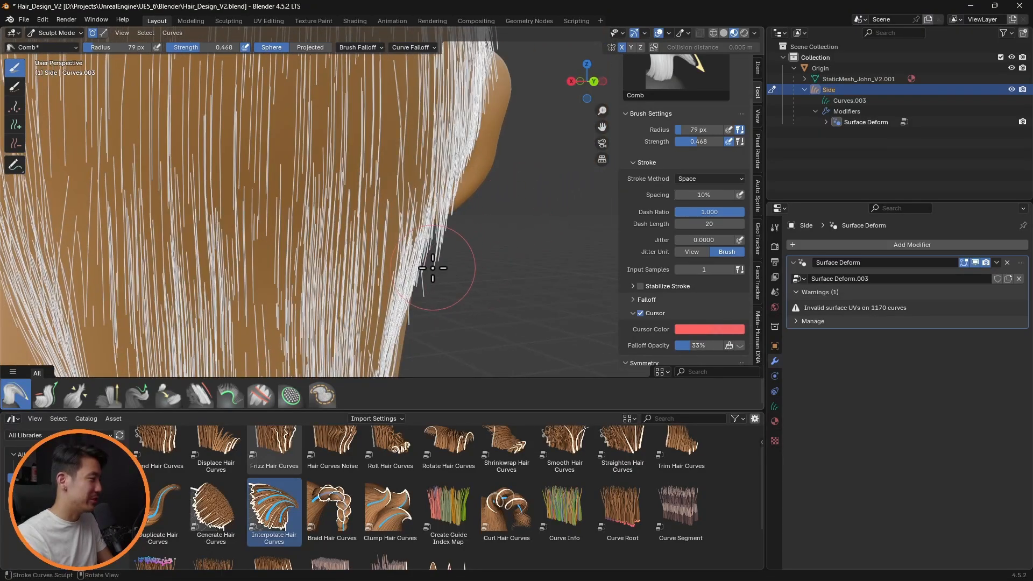
mouse_move(417, 295)
middle_mouse_down()
mouse_move(463, 288)
mouse_move(338, 304)
middle_mouse_up()
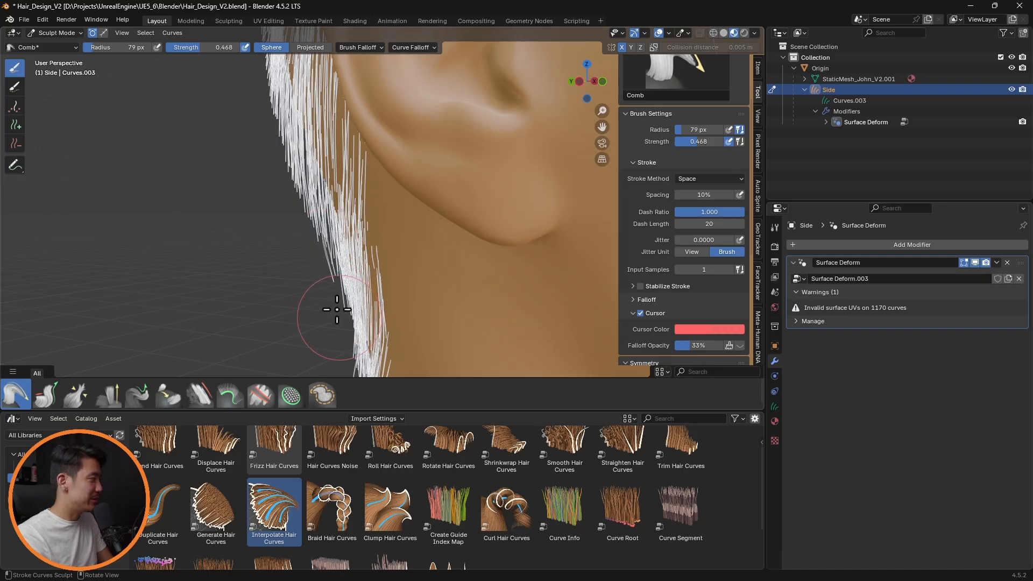
mouse_move(339, 305)
middle_mouse_down()
mouse_move(385, 276)
mouse_move(411, 286)
mouse_move(501, 277)
mouse_move(485, 277)
middle_mouse_up()
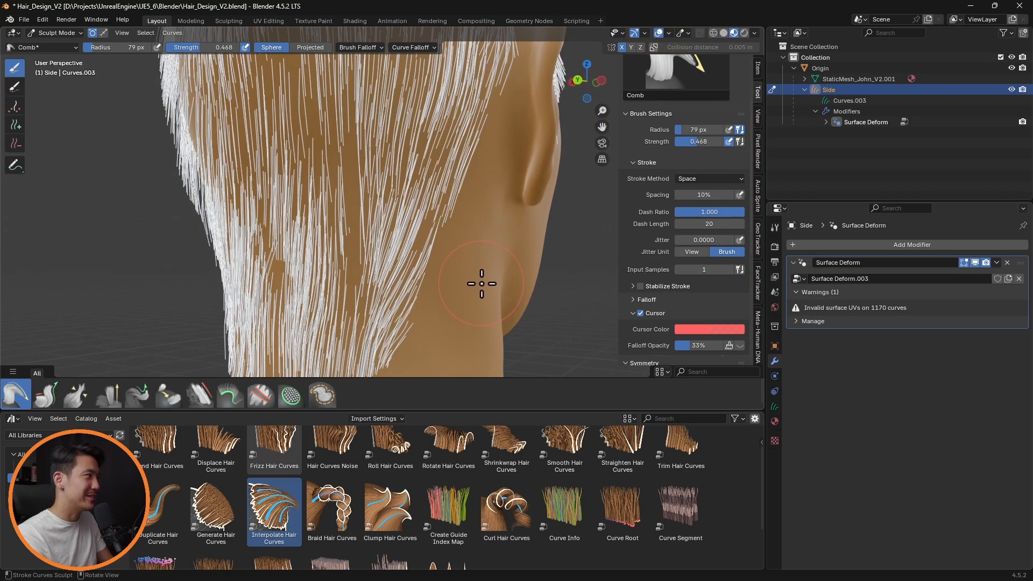
- Examine the scalp from inside the head for strands penetrating the skin at the back and sides
scroll(483, 313, "up", 4)
middle_click_drag(461, 300, 454, 290)
middle_click_drag(304, 247, 383, 252, "shift")
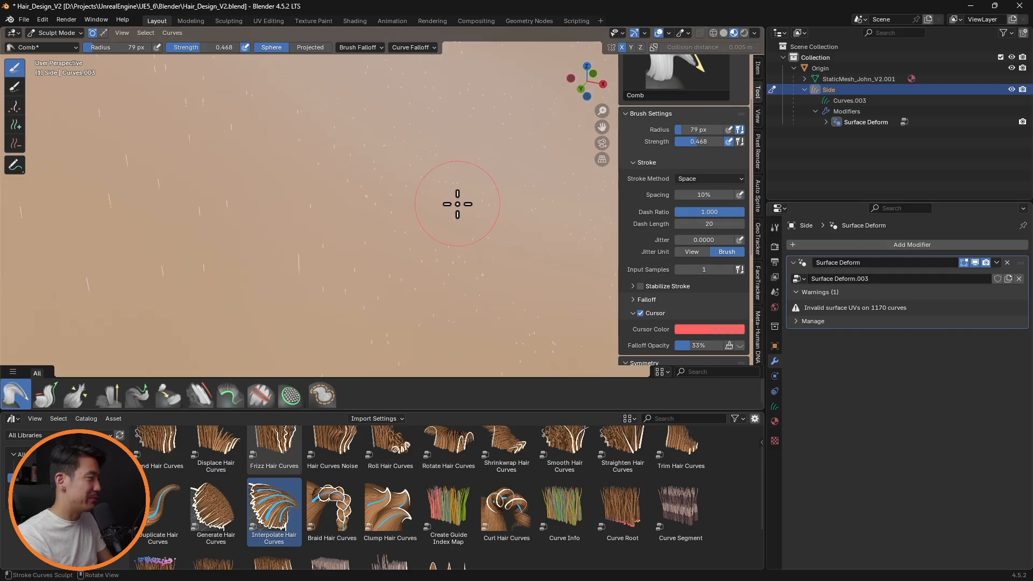
scroll(455, 204, "down", 4)
scroll(468, 210, "up", 4)
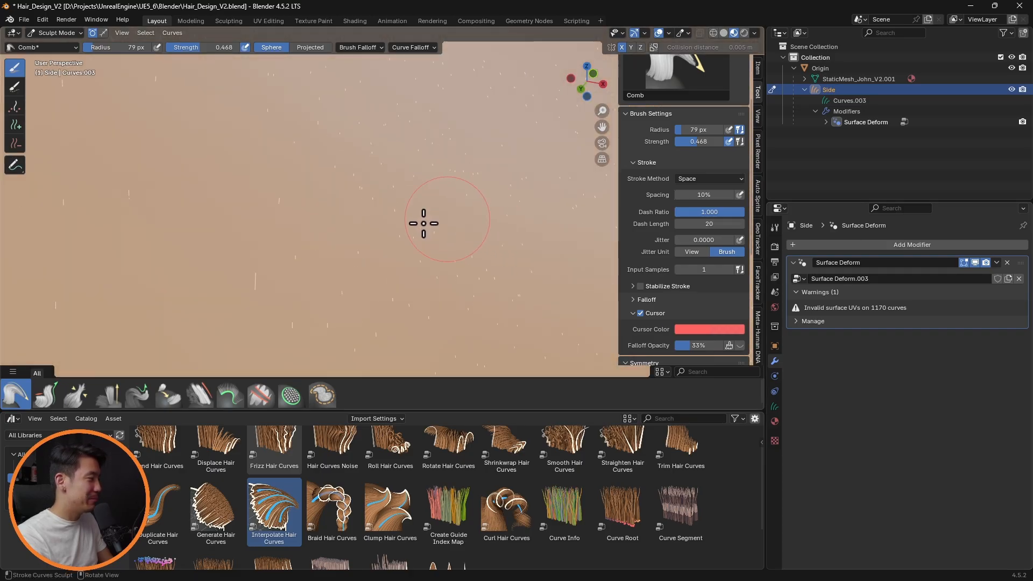
mouse_move(356, 270)
middle_mouse_down()
mouse_move(398, 274)
mouse_move(361, 275)
middle_mouse_up()
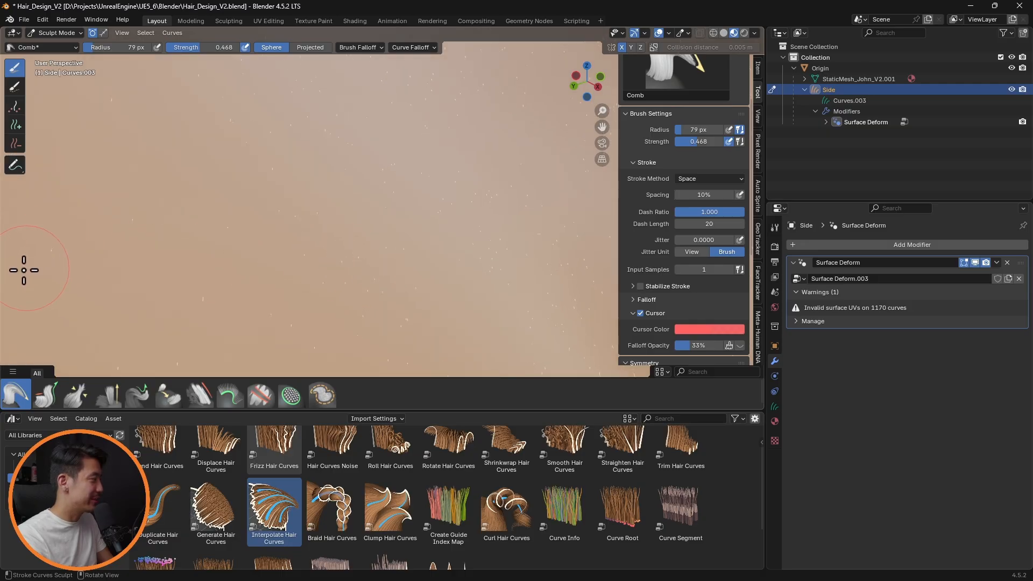
scroll(322, 243, "down", 3)
mouse_move(321, 244)
middle_mouse_down()
mouse_move(366, 247)
mouse_move(492, 290)
mouse_move(405, 239)
mouse_move(581, 293)
mouse_move(309, 178)
mouse_move(380, 226)
middle_mouse_up()
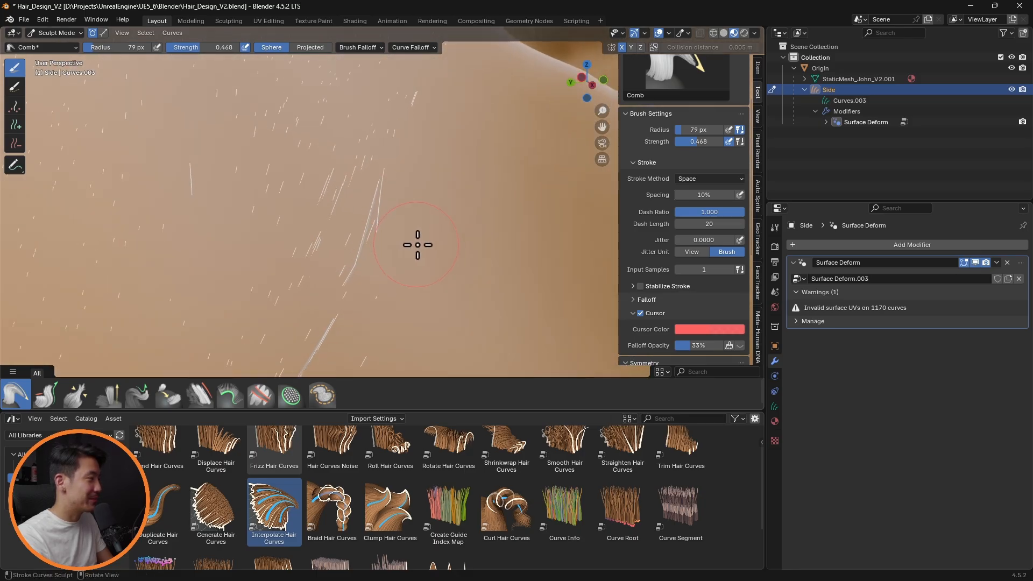
scroll(415, 244, "up", 1)
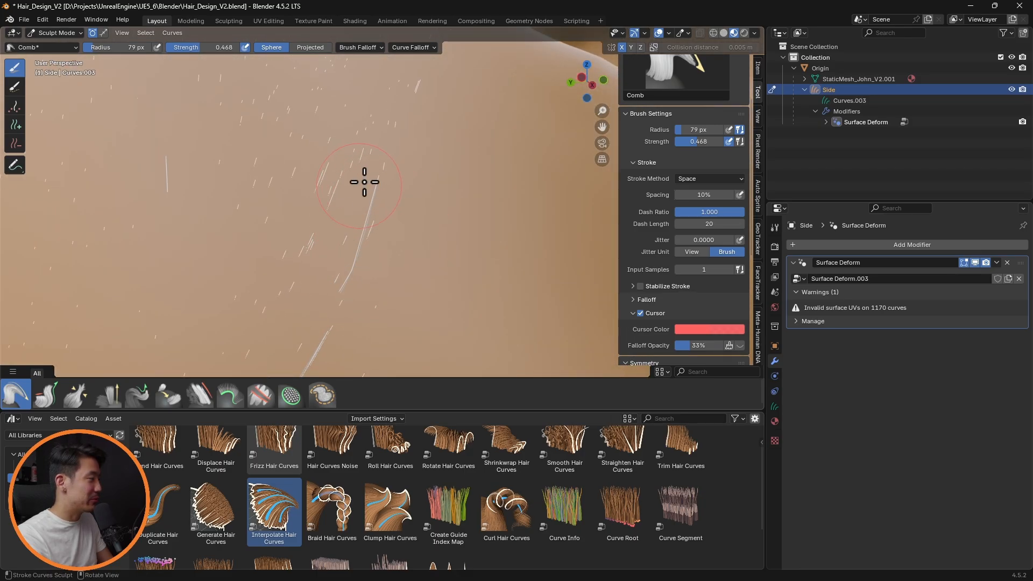
- Comb the long sunken strands at the lower back of the head outward from inside, at 79 px and strength 0.468
middle_click_drag(468, 219, 120, 166, "shift")
middle_click_drag(318, 164, 435, 217)
scroll(453, 220, "up", 2)
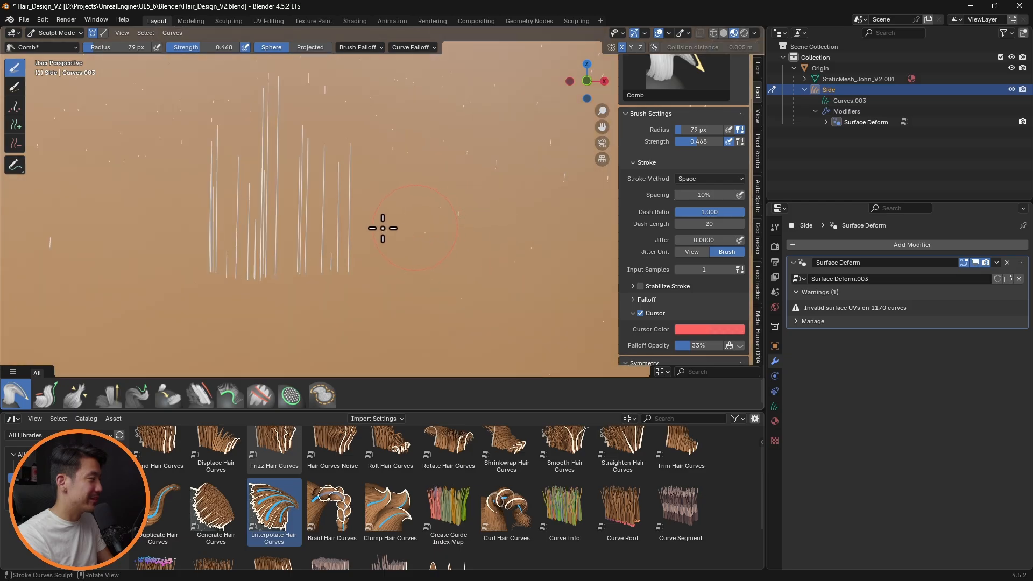
left_click_drag(241, 217, 255, 225)
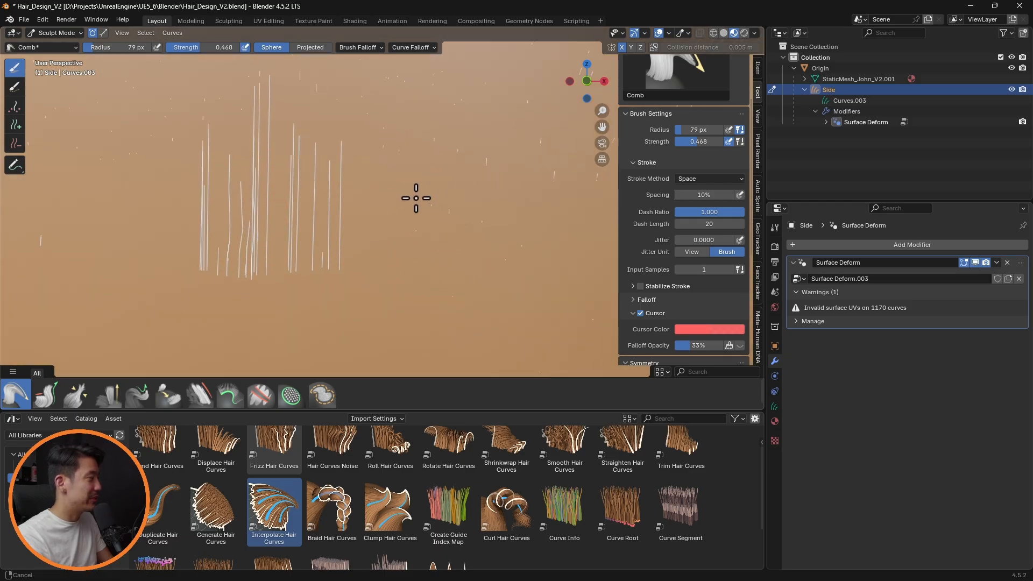
scroll(205, 173, "down", 3)
- Set the brush radius to 110 px and trim the hair ends at the nape with Grow/Shrink at strength 0.532
mouse_move(262, 192)
middle_mouse_down()
mouse_move(161, 202)
mouse_move(339, 188)
mouse_move(295, 189)
mouse_move(405, 211)
mouse_move(377, 259)
middle_mouse_up()
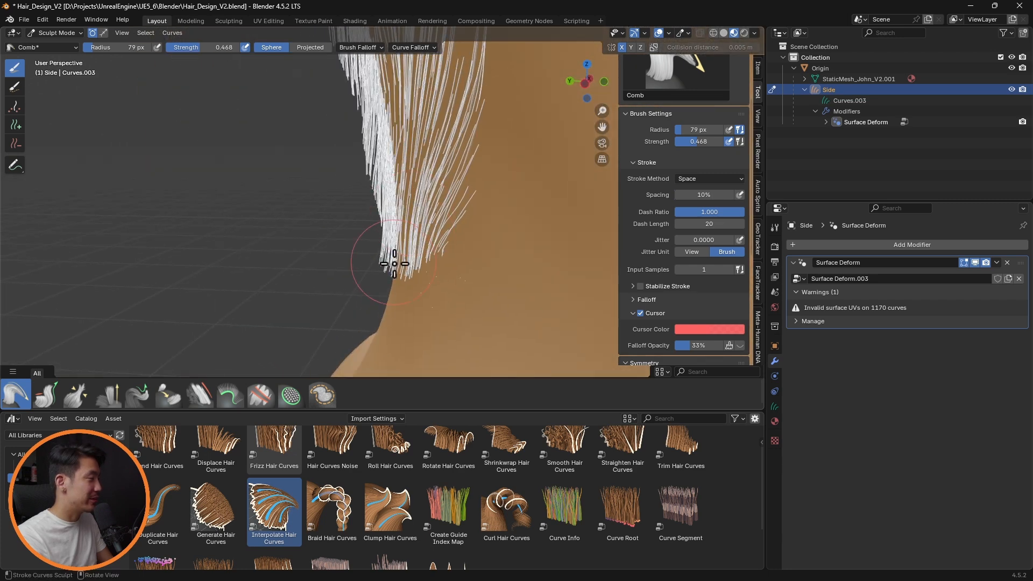
key("f")
left_click(418, 267)
middle_click_drag(380, 259, 408, 240)
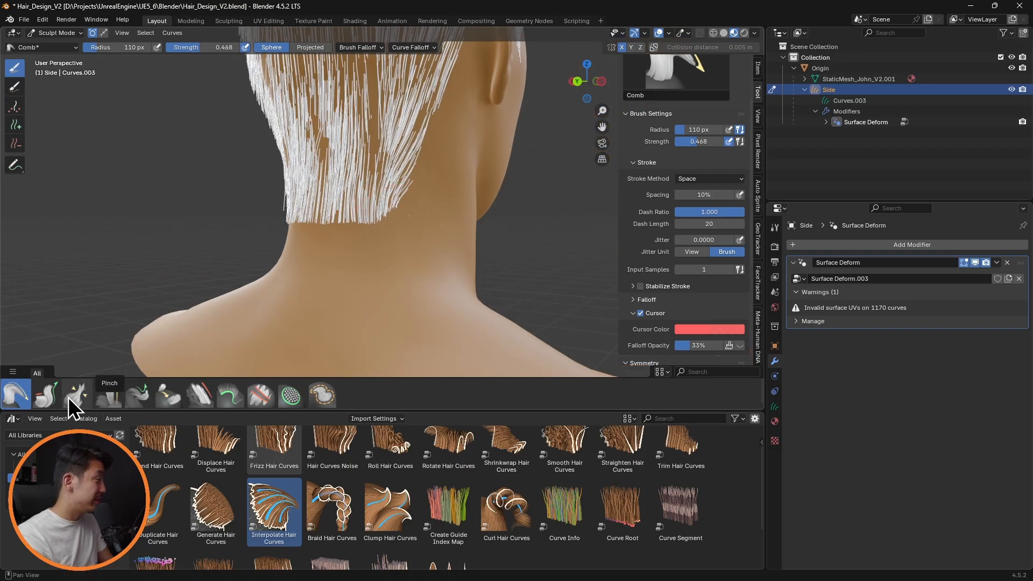
left_click(51, 396)
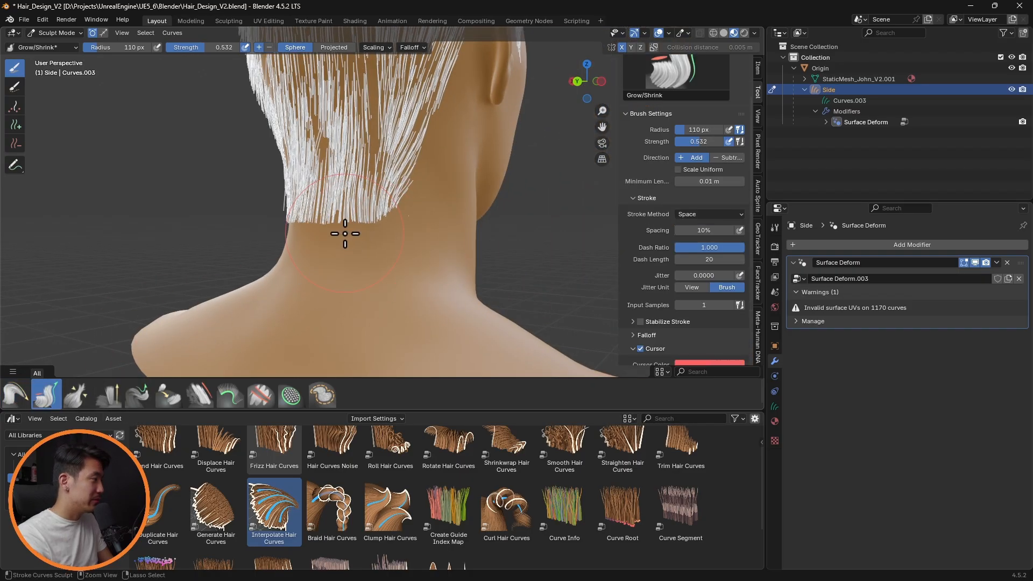
middle_click_drag(366, 238, 312, 235)
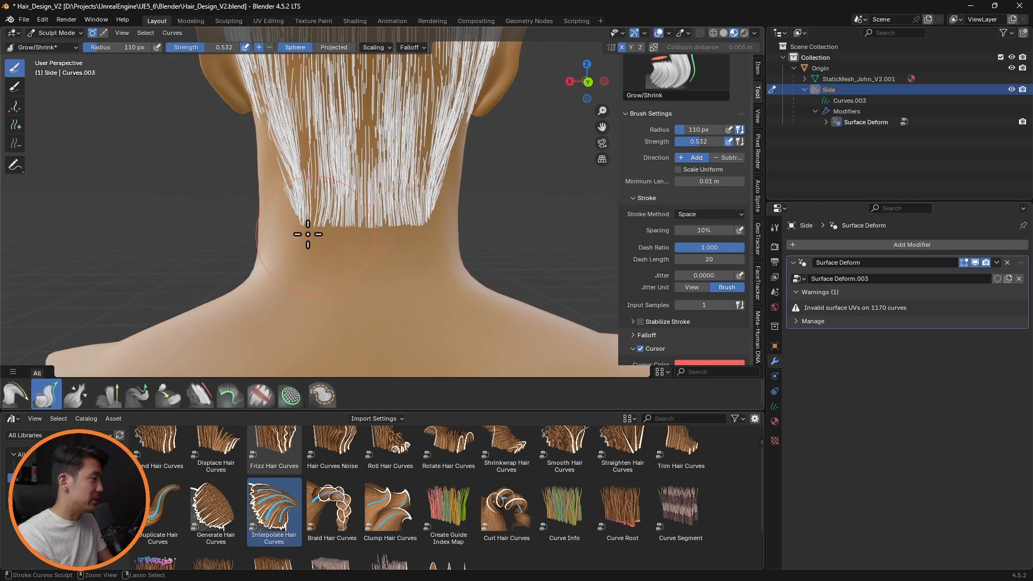
mouse_move(461, 260)
left_mouse_down("ctrl")
mouse_move(427, 237)
mouse_move(466, 253)
left_mouse_up("ctrl")
- Comb the sideburn hair in front of the ear with the Comb brush at 43 px and strength 0.468
middle_click_drag(466, 253, 371, 249)
mouse_move(394, 195)
middle_mouse_down()
mouse_move(411, 196)
mouse_move(373, 196)
mouse_move(323, 226)
mouse_move(468, 212)
middle_mouse_up()
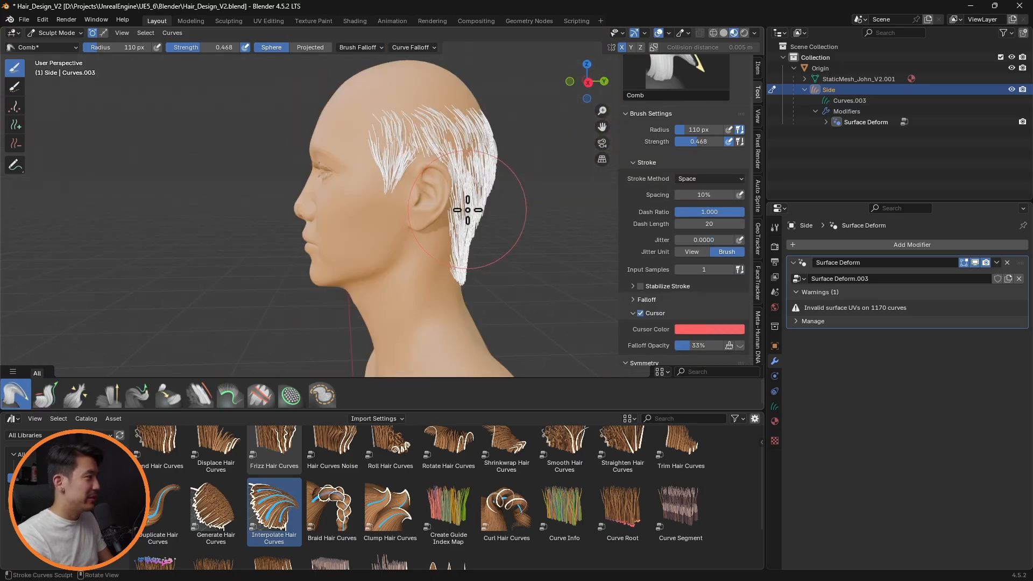
scroll(454, 208, "up", 8)
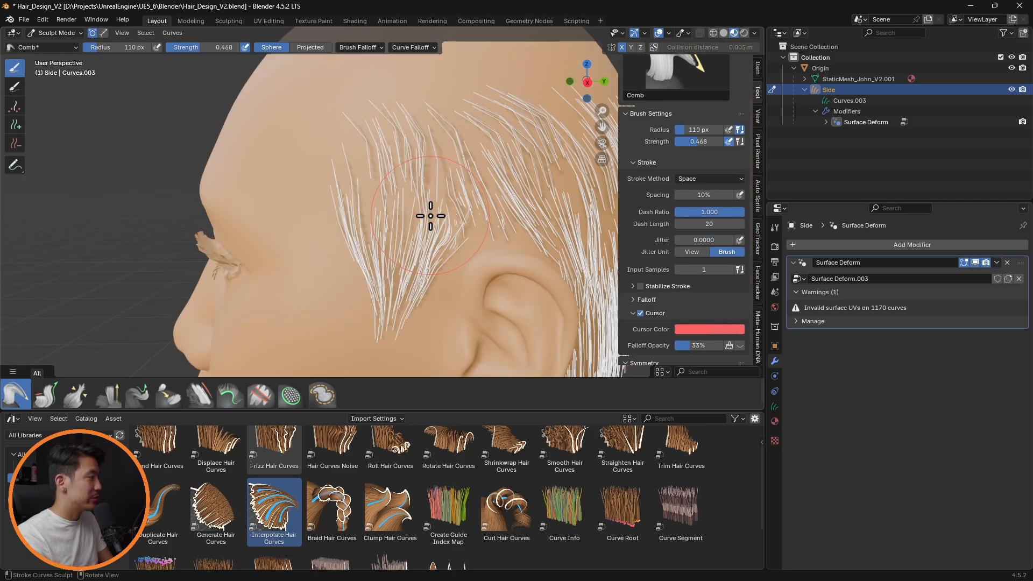
left_click(168, 395)
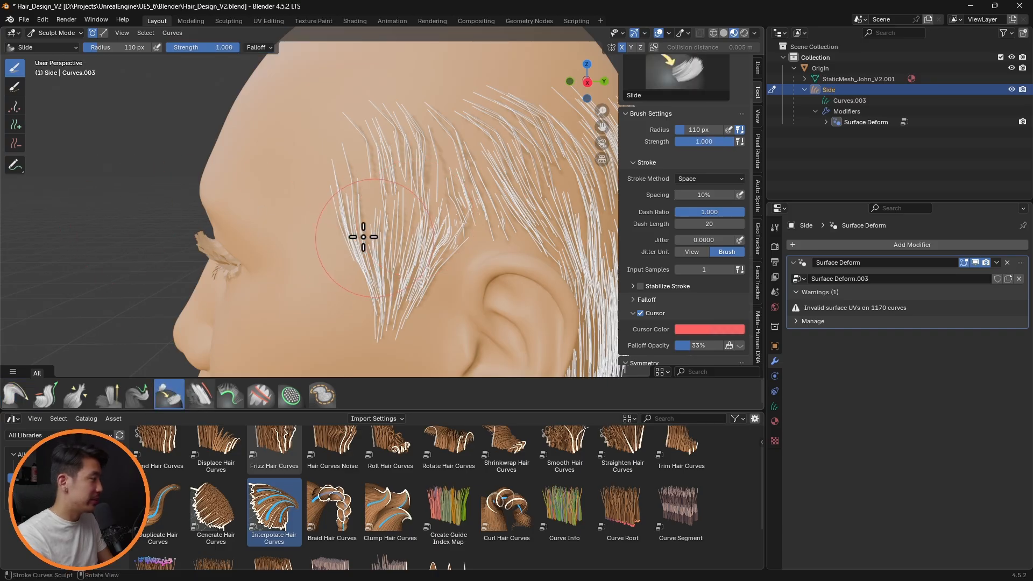
scroll(368, 237, "up", 3)
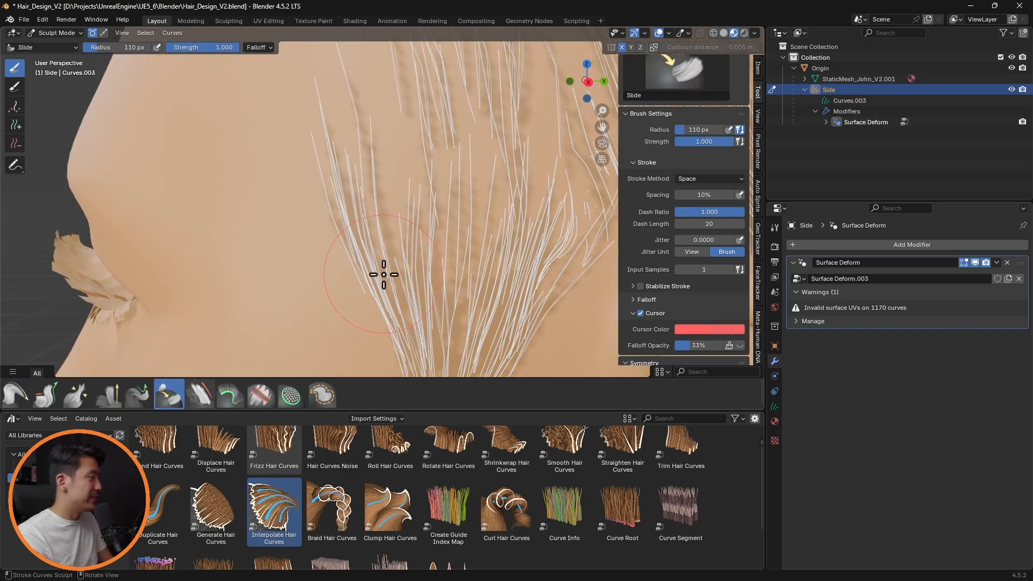
left_click(15, 143)
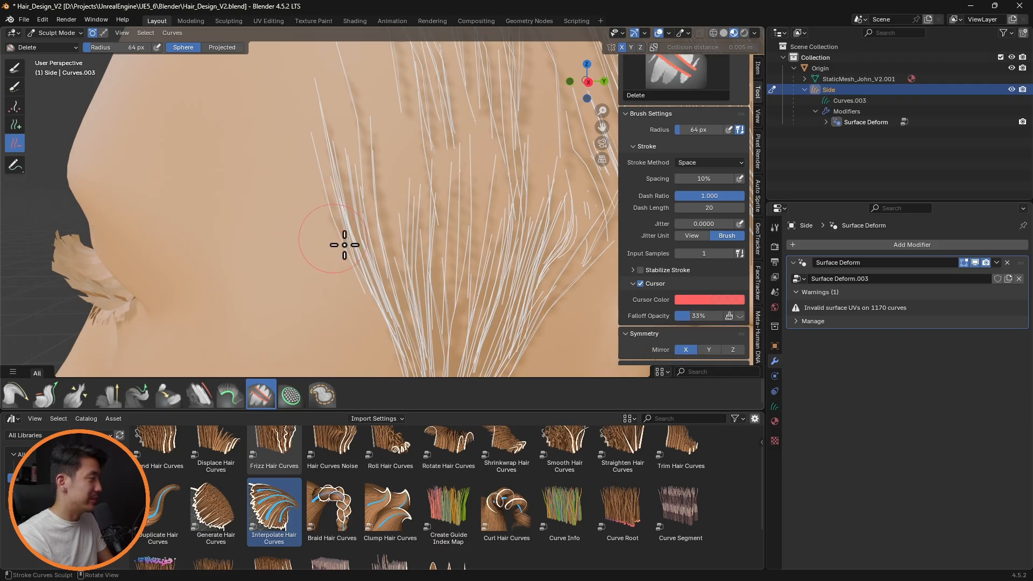
scroll(344, 245, "down", 5)
left_click(24, 395)
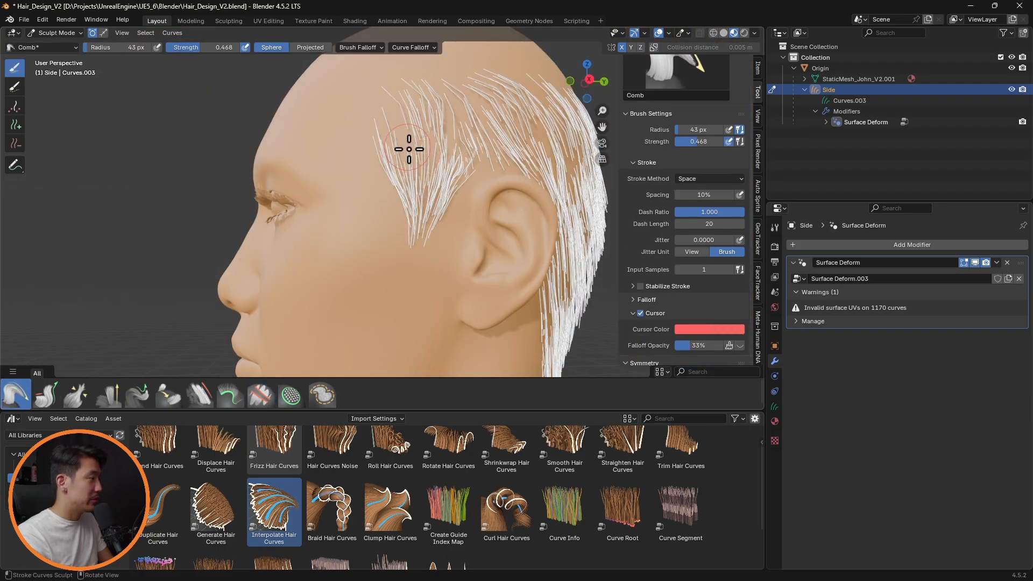
- Puff the hair on the back of the head behind the ear with the Puff brush at 50 px and strength 1.000
mouse_move(398, 132)
middle_mouse_down()
mouse_move(526, 203)
mouse_move(434, 212)
mouse_move(397, 198)
mouse_move(587, 195)
mouse_move(521, 177)
mouse_move(454, 189)
mouse_move(407, 261)
mouse_move(237, 263)
middle_mouse_up()
scroll(414, 263, "up", 5)
middle_click_drag(414, 263, 419, 272)
scroll(429, 287, "down", 3)
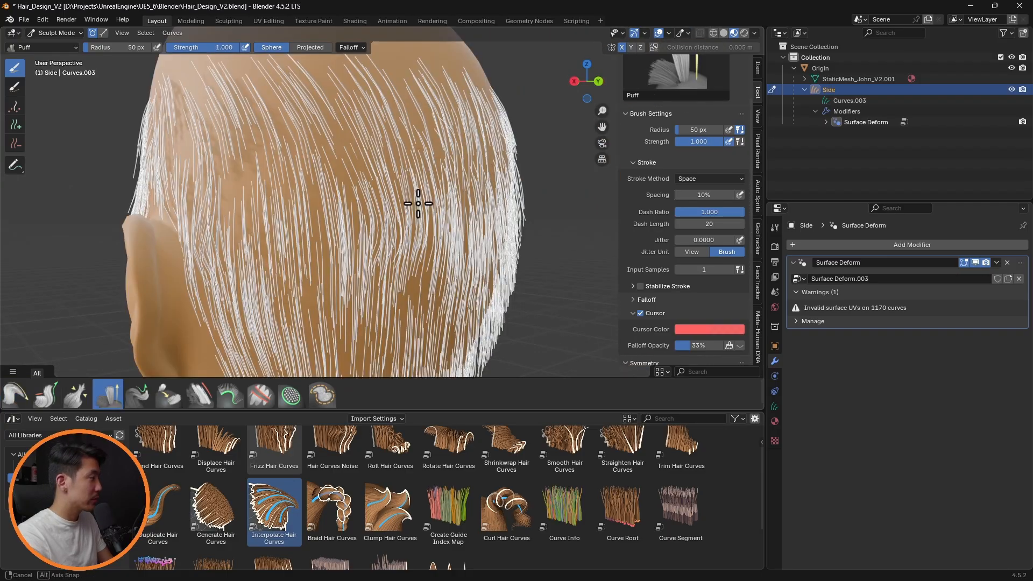
- Add the Interpolate Hair Curves modifier to the Side hair curves
mouse_move(418, 203)
middle_mouse_down()
mouse_move(496, 208)
mouse_move(473, 281)
middle_mouse_up()
scroll(495, 207, "down", 2)
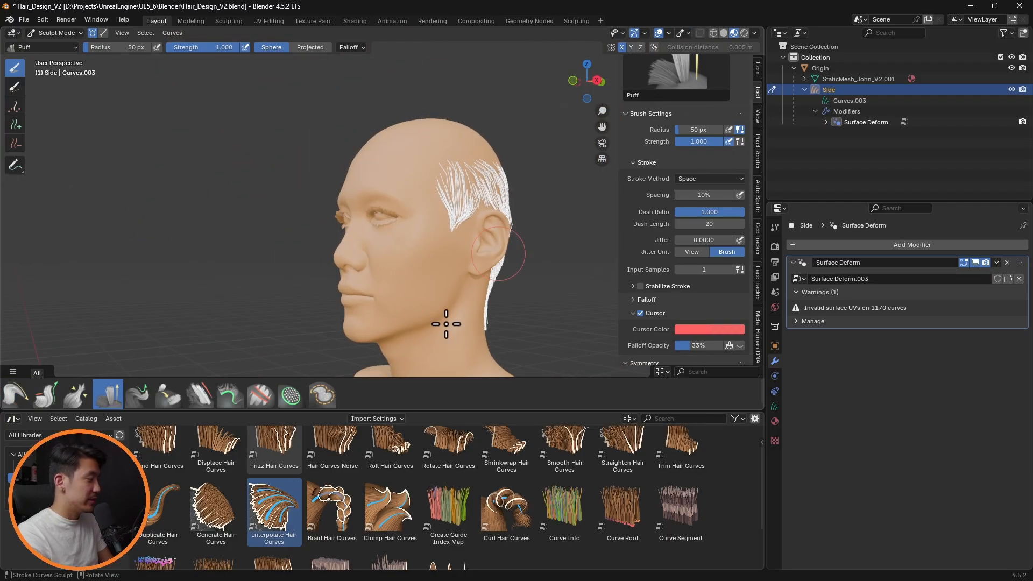
left_click_drag(277, 507, 478, 205)
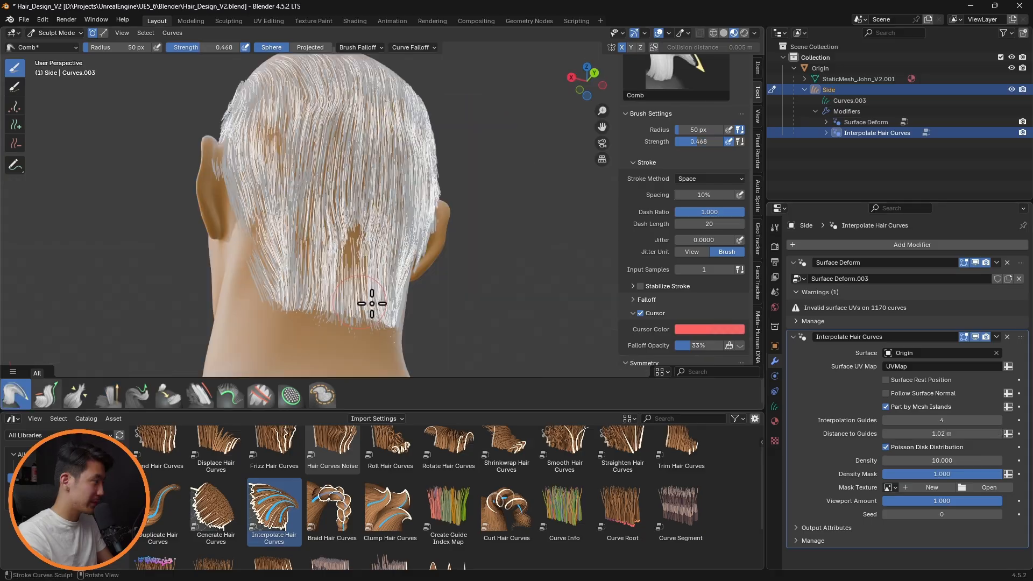
- Check the interpolated hair at the back gap and inside the head, and turn off the modifier's viewport display
scroll(338, 266, "up", 5)
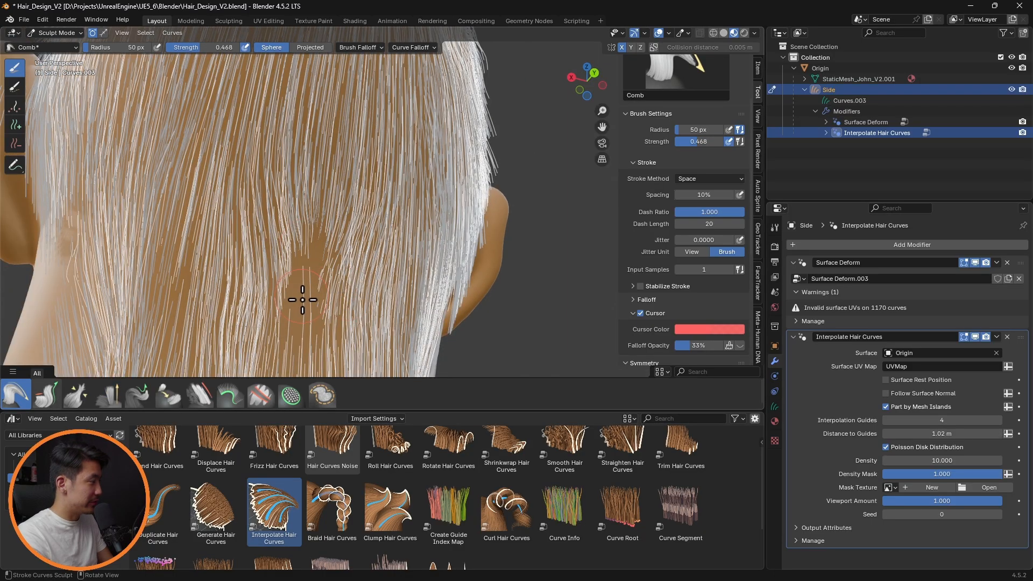
middle_click_drag(307, 301, 277, 326)
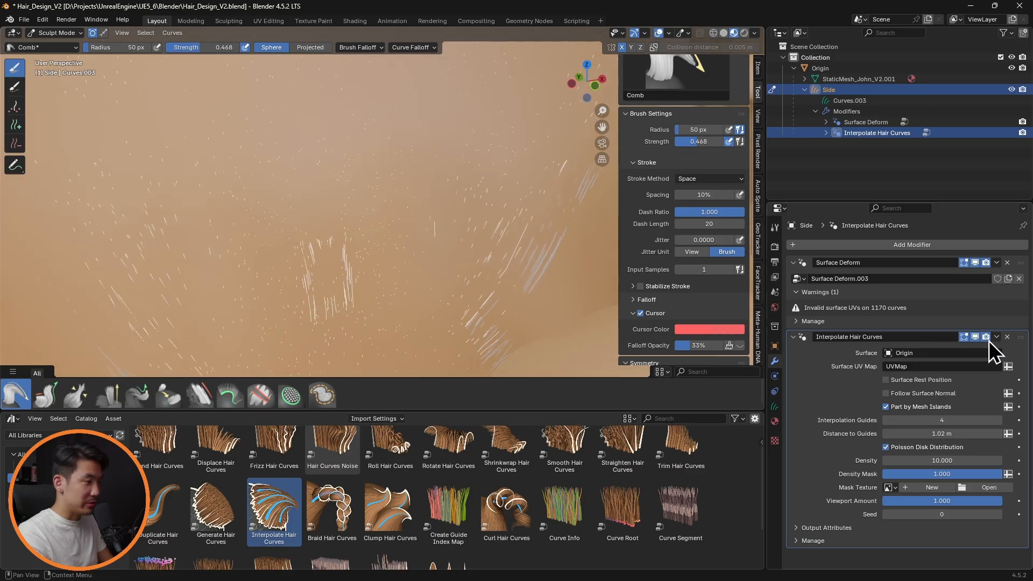
left_click(974, 339)
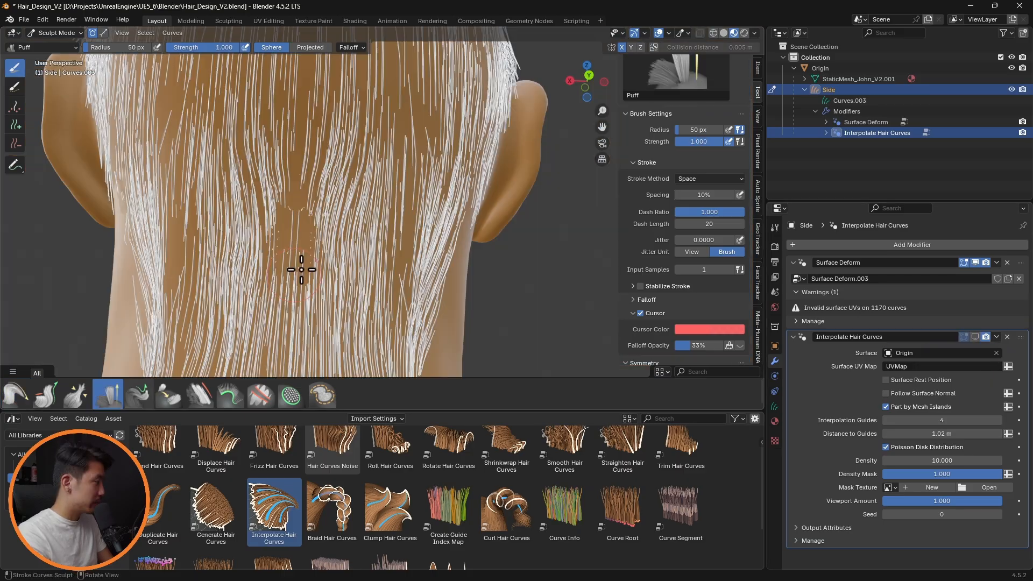
- Puff the hairs around the gap at the back of the head at 47 px, and lengthen them with Grow/Shrink at strength 0.532
left_click(120, 404)
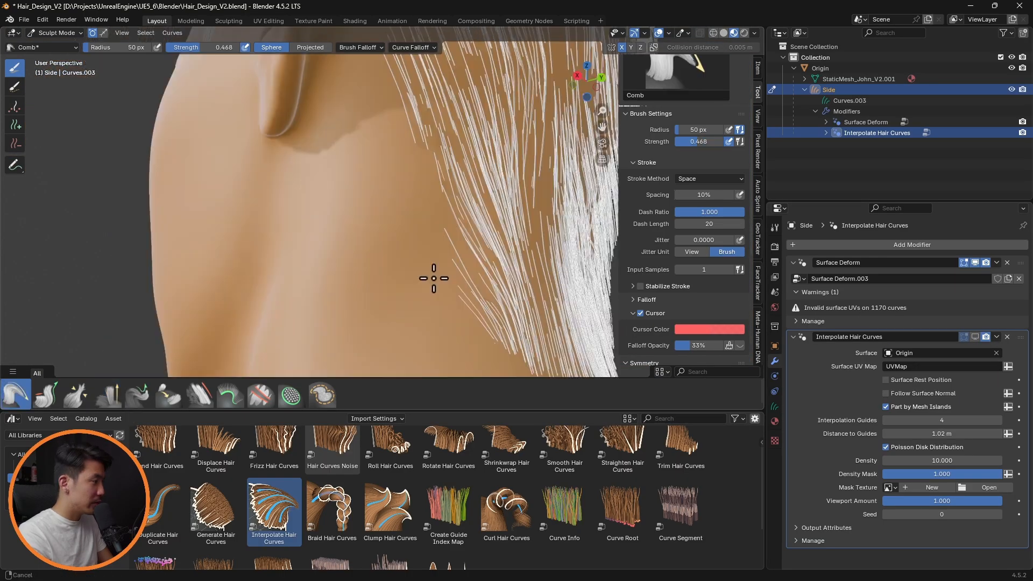
mouse_move(434, 278)
middle_mouse_down()
mouse_move(251, 275)
mouse_move(410, 284)
mouse_move(471, 339)
mouse_move(482, 315)
mouse_move(276, 207)
middle_mouse_up()
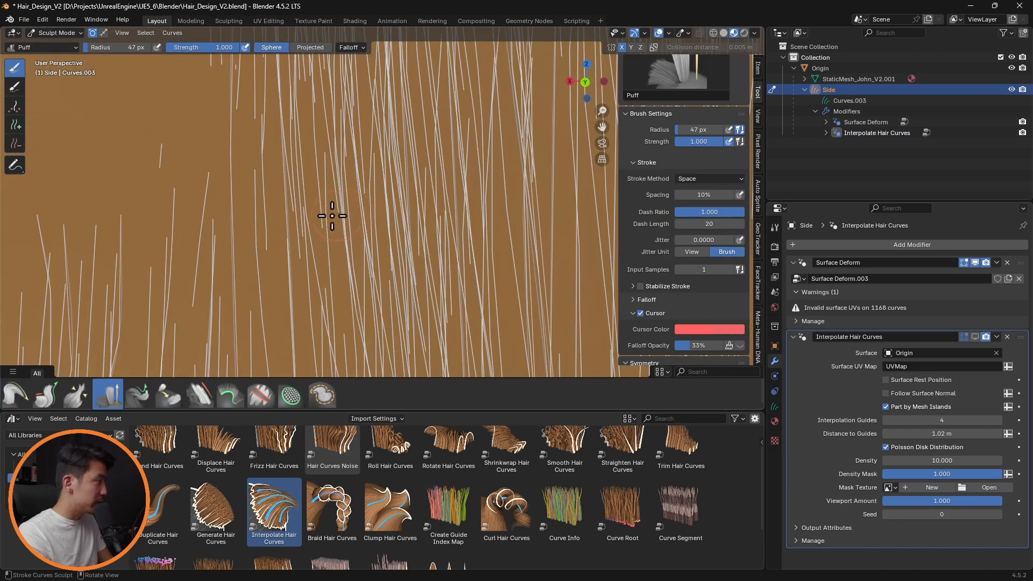
middle_click_drag(330, 212, 345, 212)
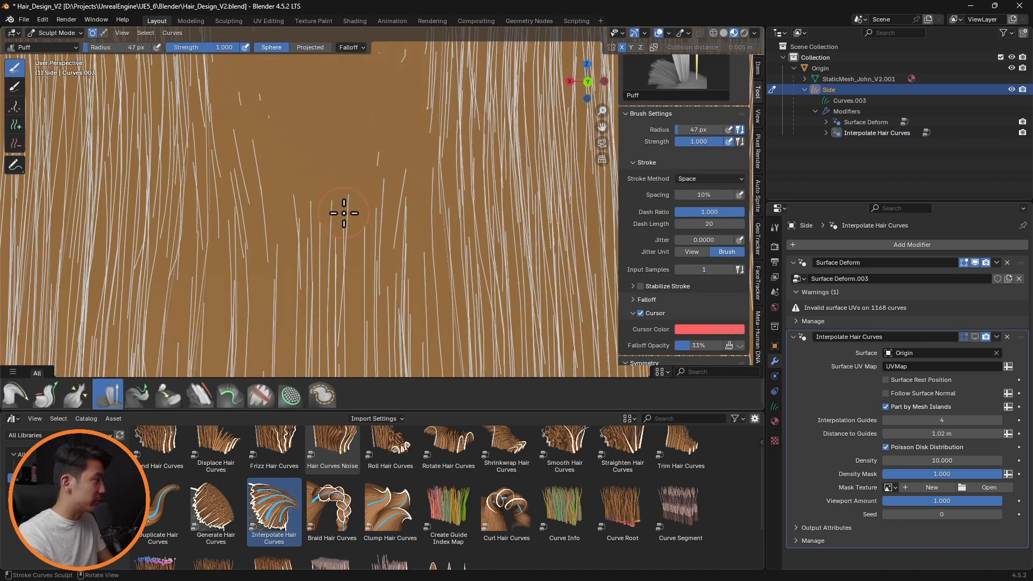
left_click(47, 394)
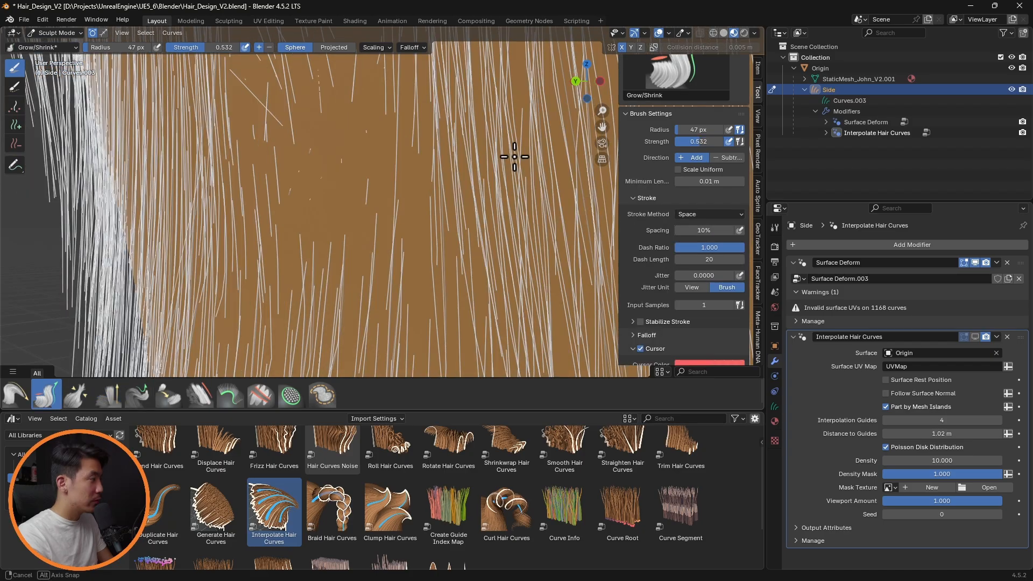
middle_click_drag(514, 157, 457, 162)
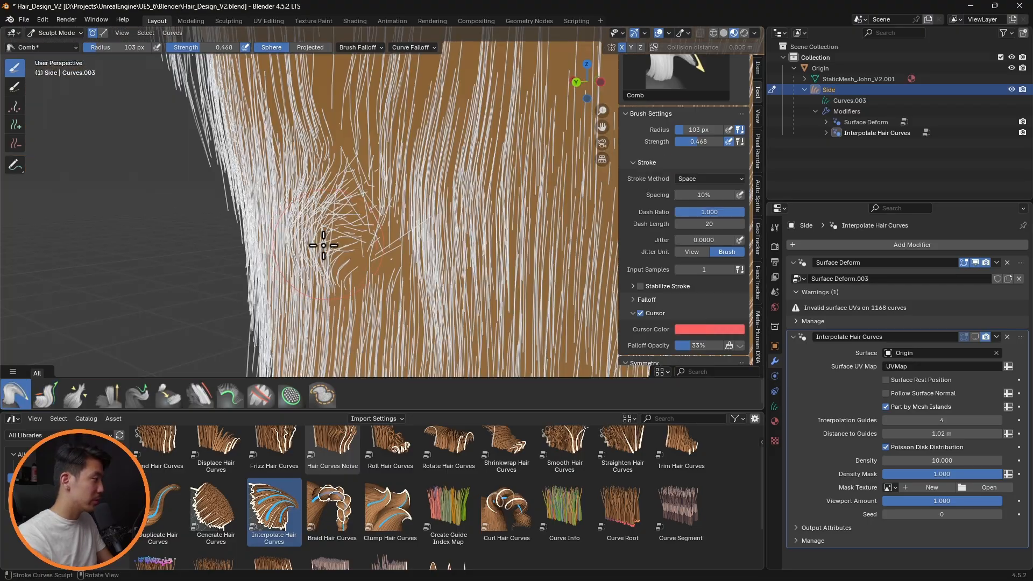
- Comb the puffed strands over the back gap downward and lengthen the short hairs with Grow/Shrink at 105 px and strength 0.532
middle_click_drag(323, 246, 382, 235)
left_click_drag(334, 161, 323, 319)
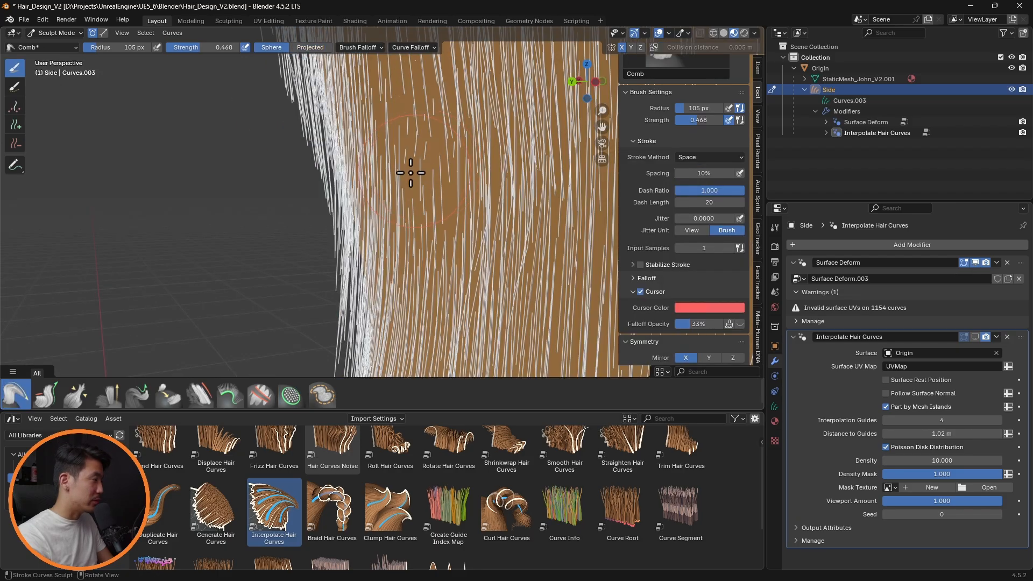
left_click(46, 394)
mouse_move(411, 144)
left_mouse_down()
mouse_move(454, 115)
mouse_move(453, 150)
left_mouse_up()
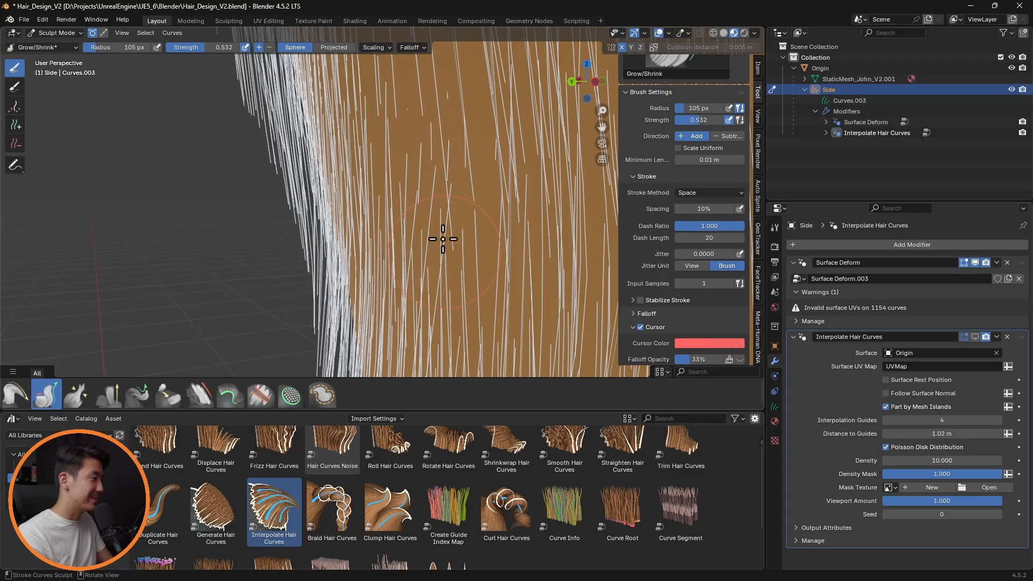
left_click_drag(428, 221, 425, 121)
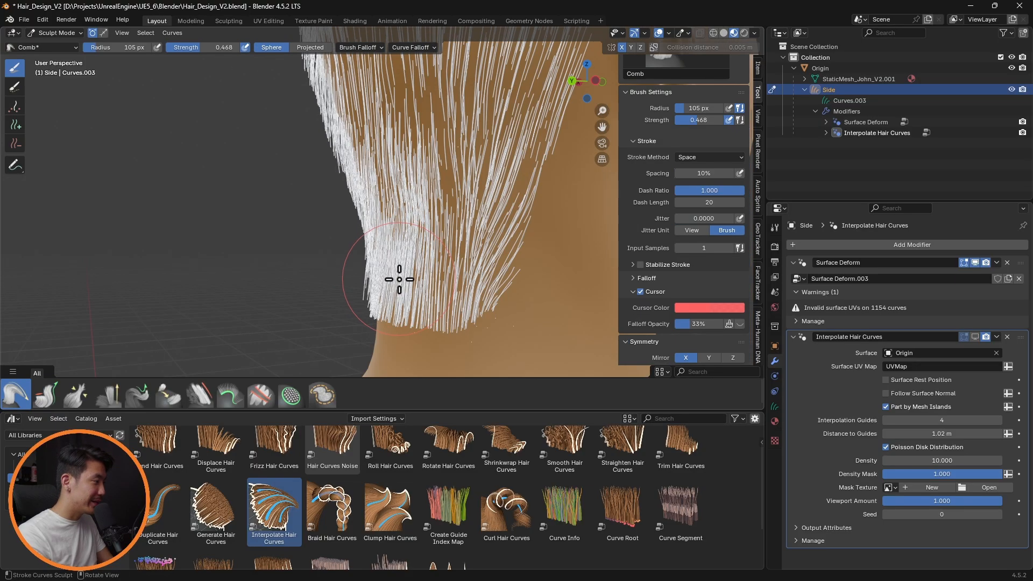
- Delete the hair across the middle of the nape with the Delete brush at 105 px
mouse_move(397, 276)
middle_mouse_down()
mouse_move(525, 268)
mouse_move(450, 272)
middle_mouse_up()
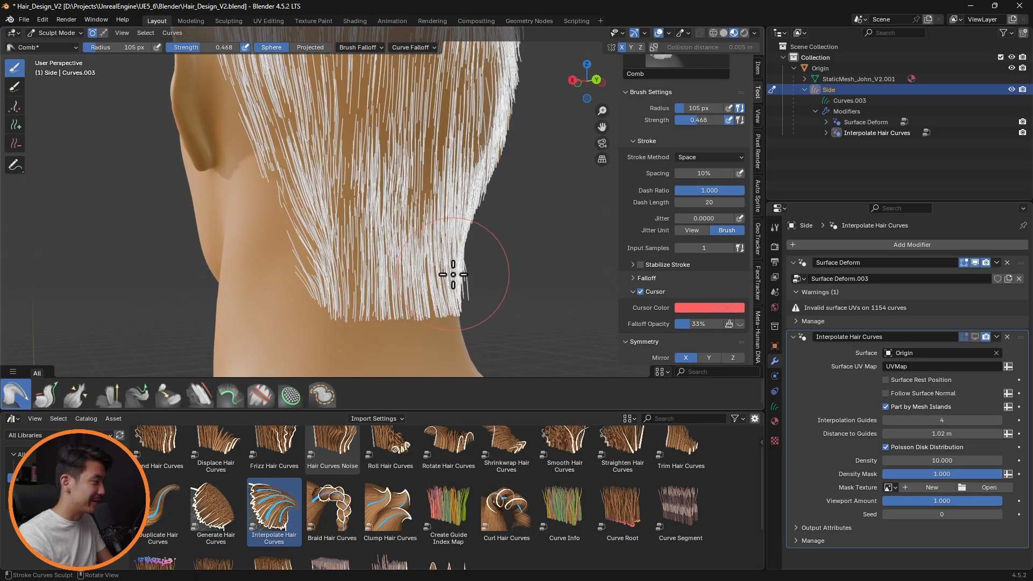
scroll(461, 272, "up", 6)
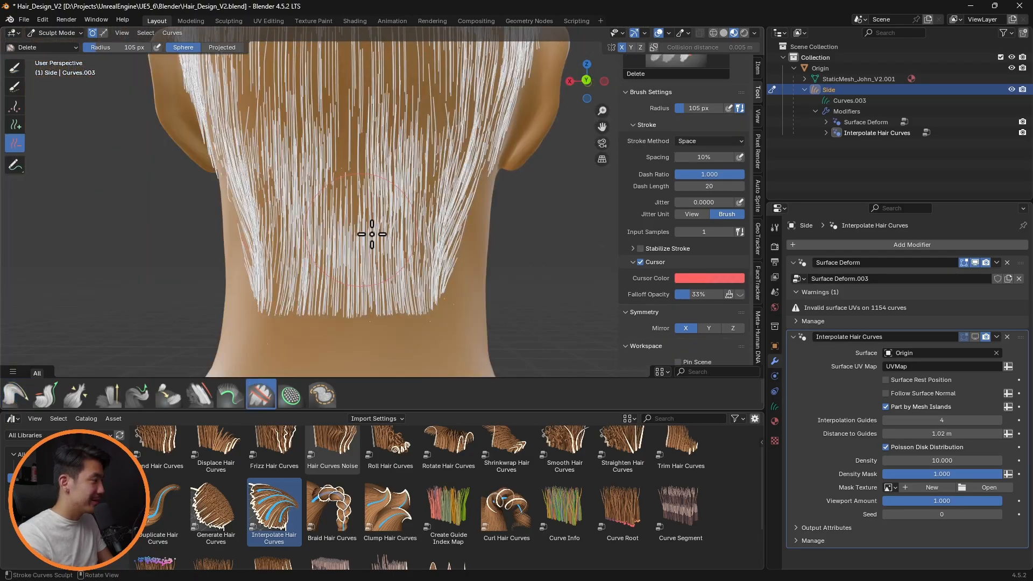
mouse_move(359, 247)
left_mouse_down()
mouse_move(355, 237)
mouse_move(362, 265)
mouse_move(379, 172)
mouse_move(342, 292)
mouse_move(362, 226)
mouse_move(314, 294)
left_mouse_up()
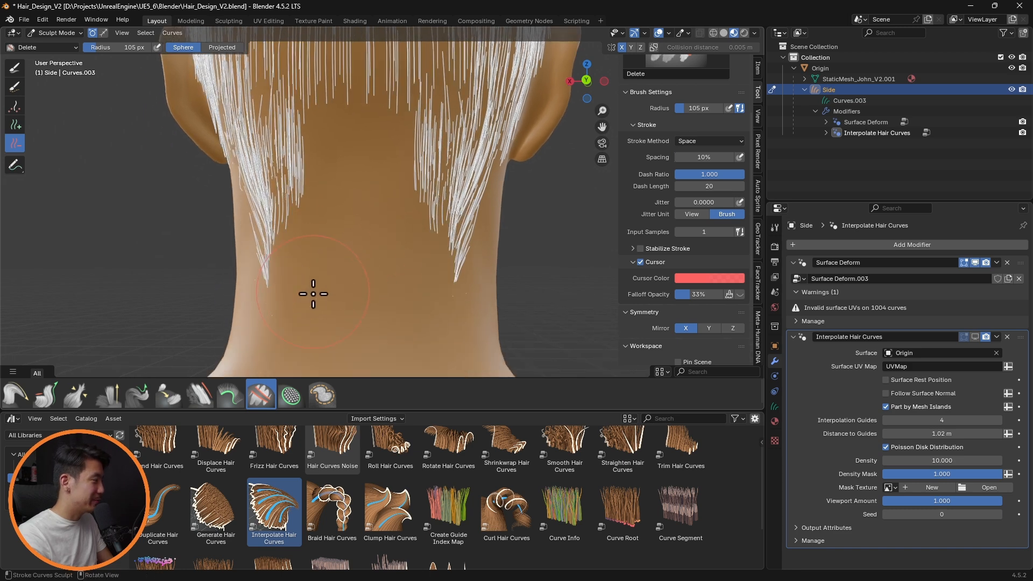
left_click(281, 328)
- Set the Delete brush's radius to 29 px and clean up the stray hairs beside the cleared nape
scroll(380, 254, "down", 4)
middle_click_drag(382, 255, 307, 286)
key("f")
left_click(266, 284)
mouse_move(265, 250)
middle_mouse_down()
mouse_move(302, 224)
mouse_move(344, 231)
mouse_move(380, 204)
mouse_move(354, 191)
middle_mouse_up()
scroll(348, 277, "up", 2)
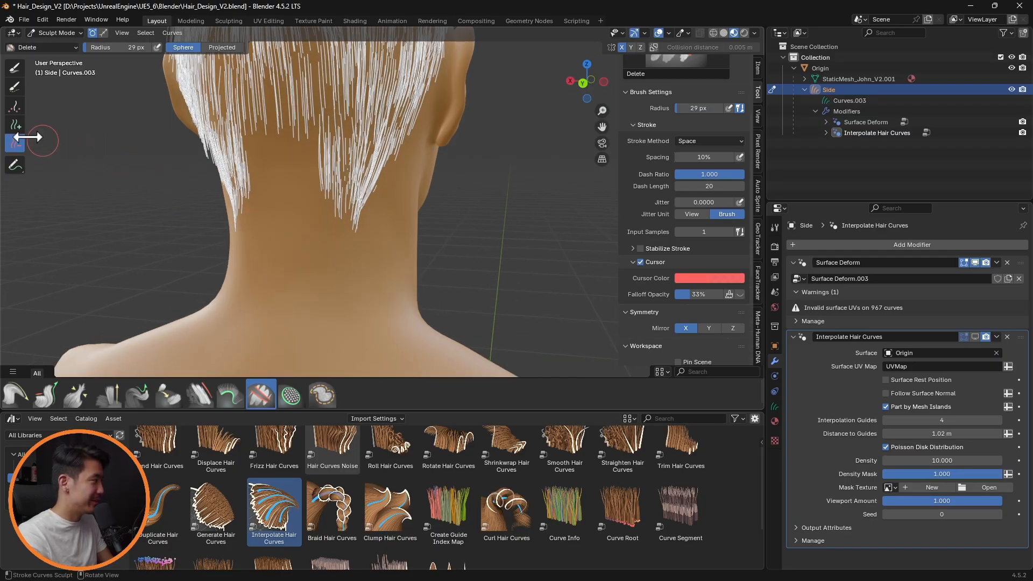
- Fill the cleared middle of the nape with guide hairs, using the Add and Density brushes at 55 px
left_click(16, 125)
key("f")
left_click(336, 163)
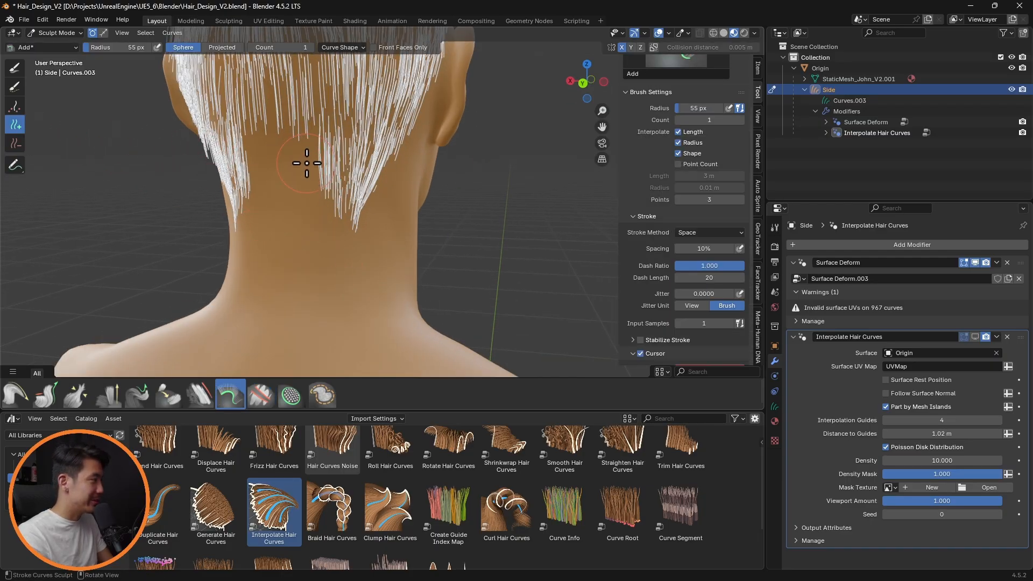
left_click(15, 106)
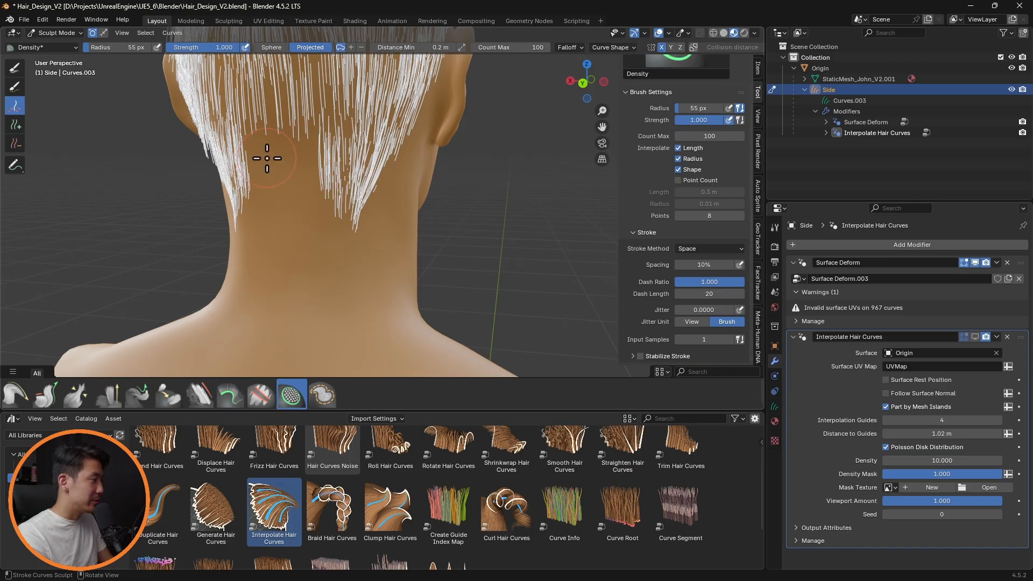
left_click(267, 157)
- Delete the stray hairs along the edge of the nape with the Delete brush at 33 px
left_click(15, 143)
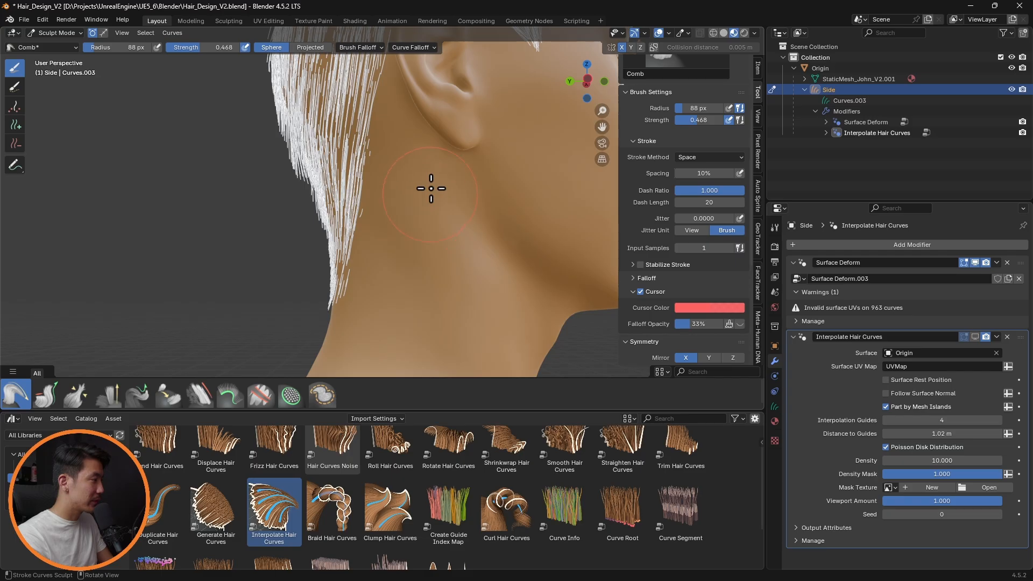
middle_click_drag(431, 187, 410, 222)
left_click(15, 143)
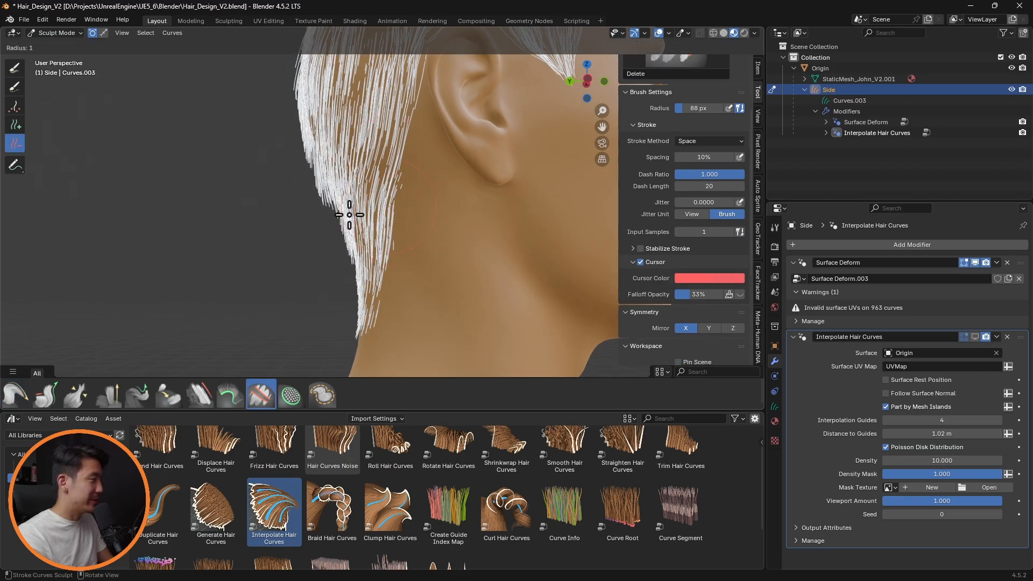
middle_click_drag(366, 277, 516, 267)
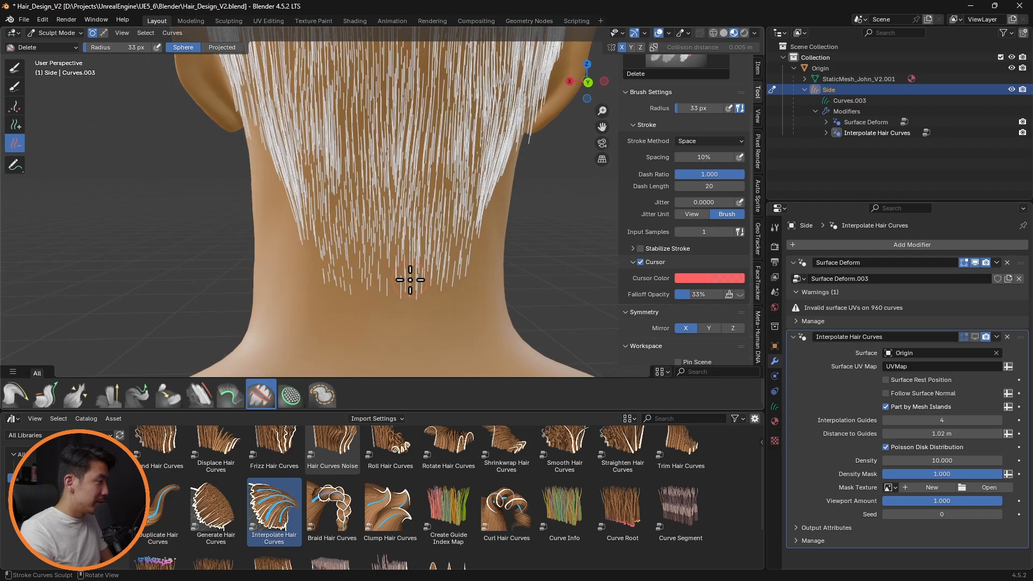
scroll(415, 277, "up", 2)
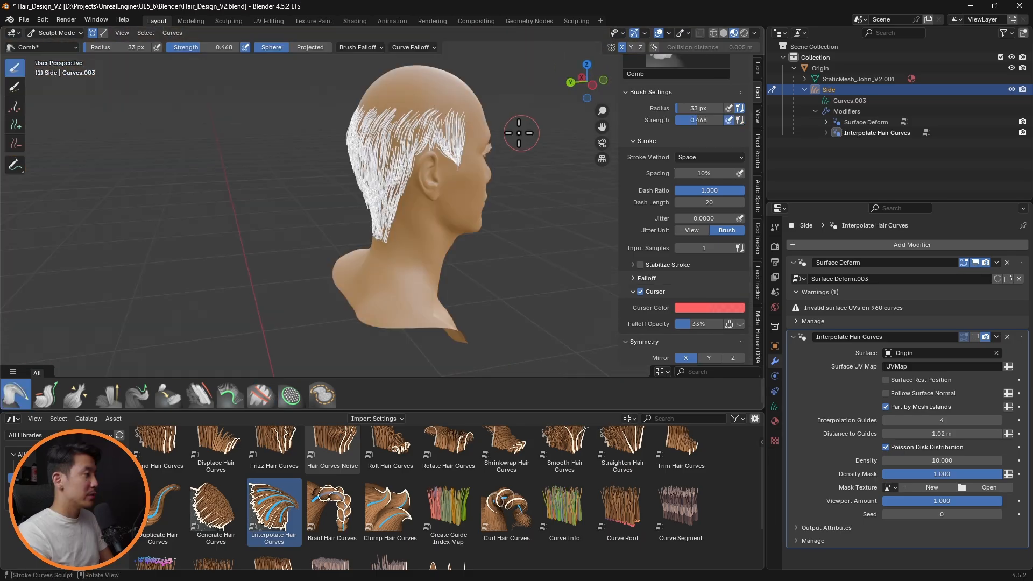
- Show the Interpolate Hair Curves modifier in the viewport and set its Distance to Guides to 0.4 m and Density to 50
middle_click_drag(538, 301, 706, 304)
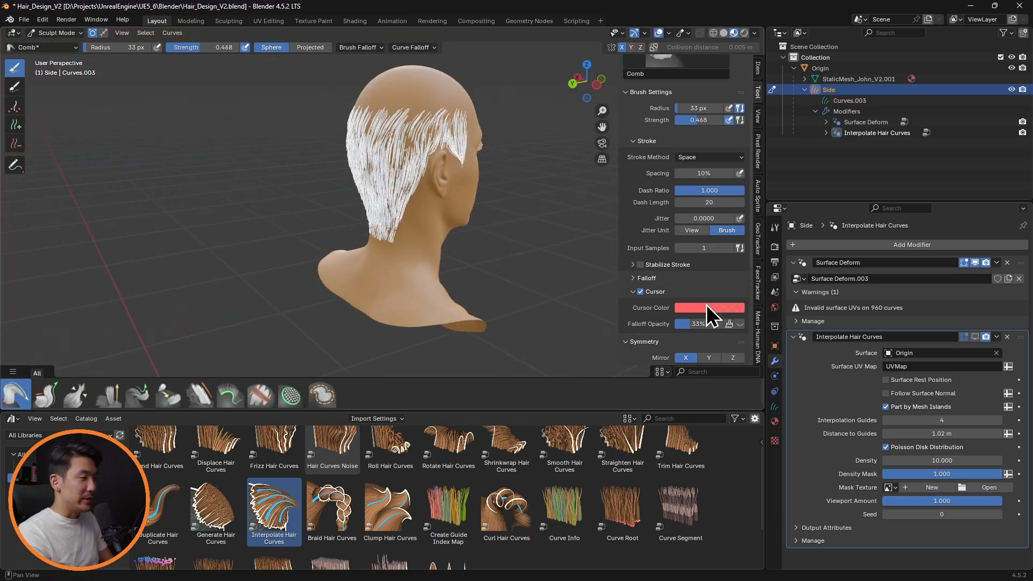
left_click(975, 338)
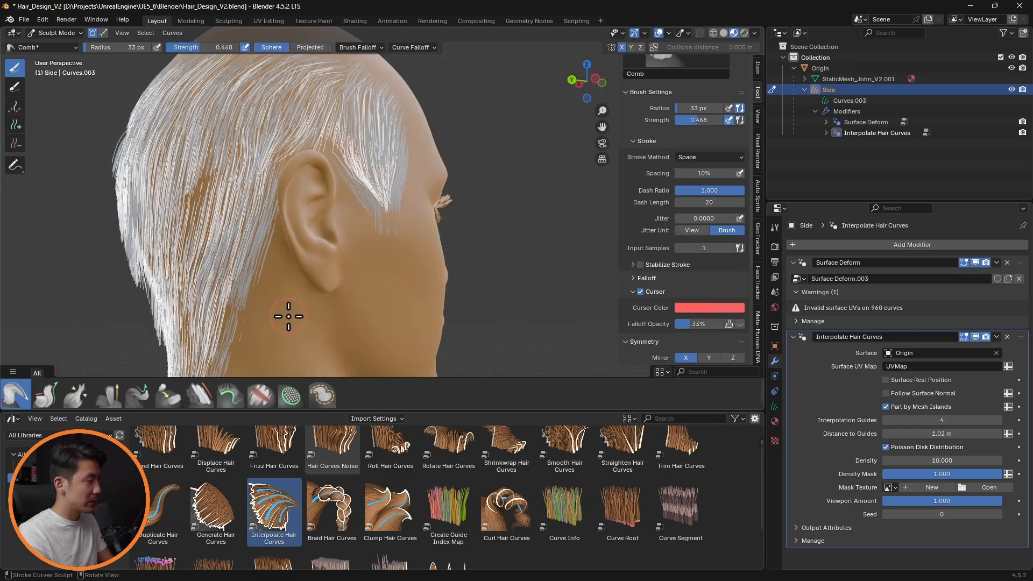
scroll(301, 310, "up", 3)
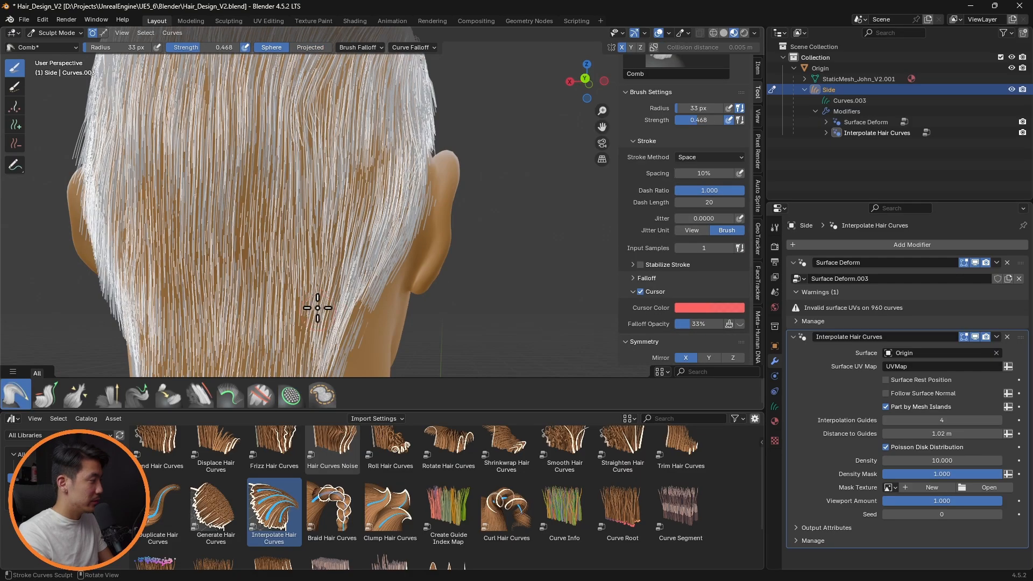
middle_click_drag(436, 250, 460, 249)
key("f")
left_click(183, 213)
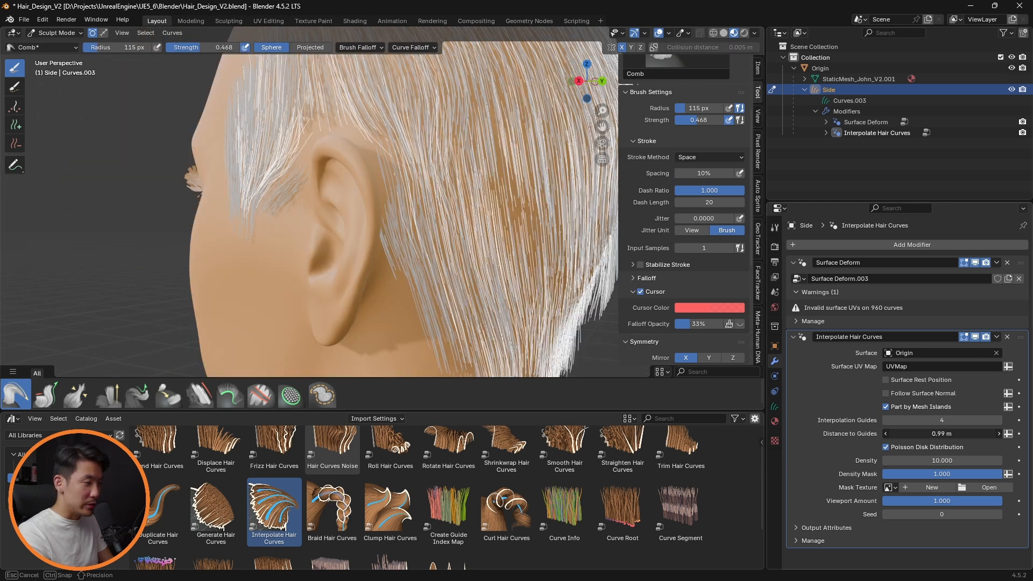
left_click_drag(942, 433, 952, 433)
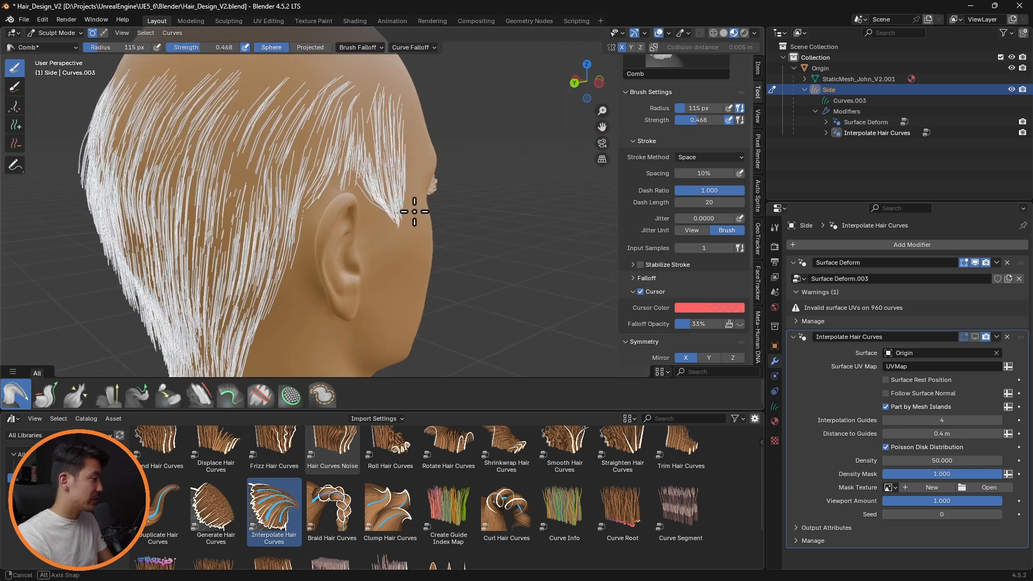
- Set up the Density brush at 45 px for the sparse area above the ear, interpolating Point Count but not Radius or Length
left_click(291, 396)
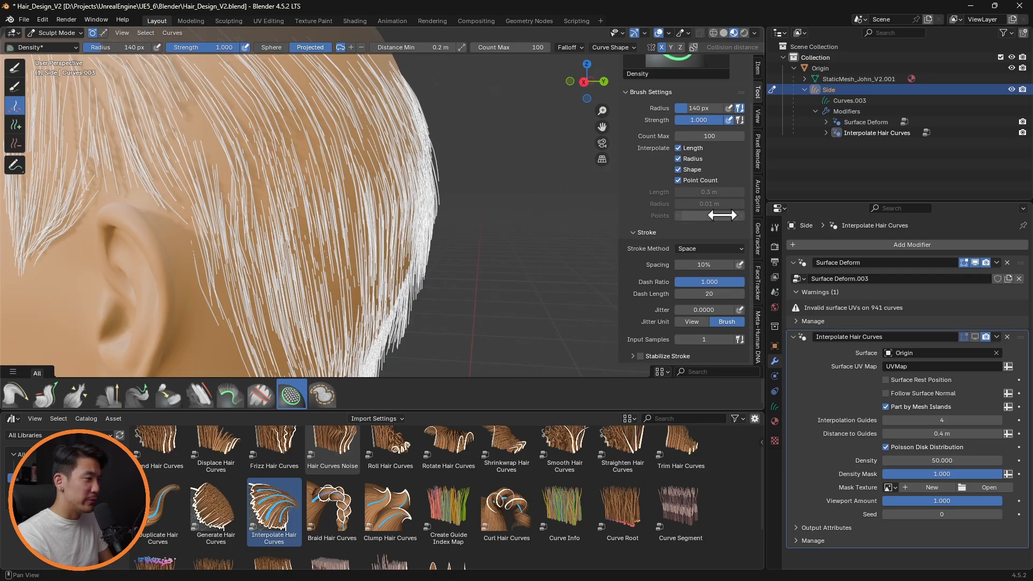
scroll(718, 263, "up", 2)
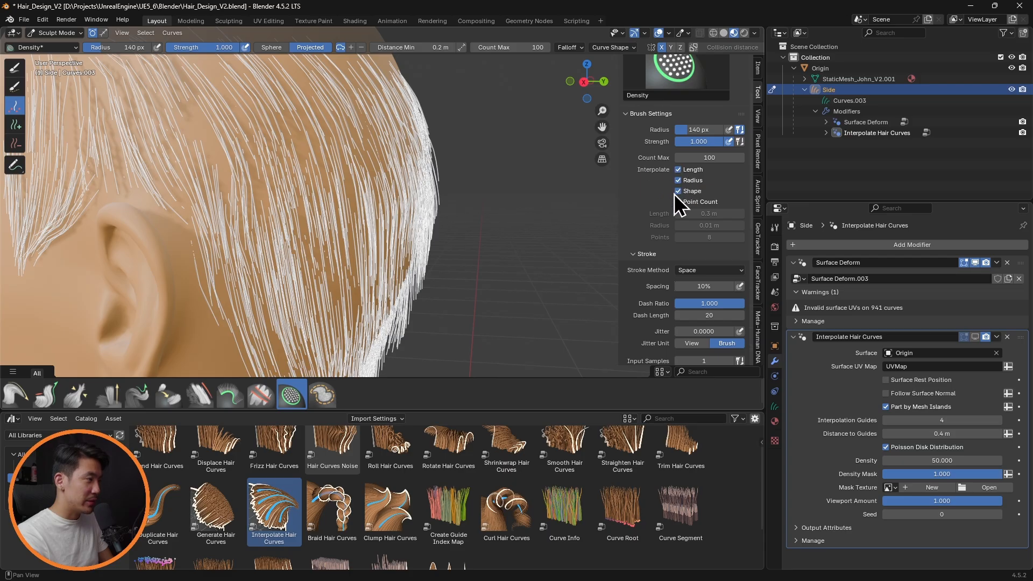
left_click(678, 181)
key("f")
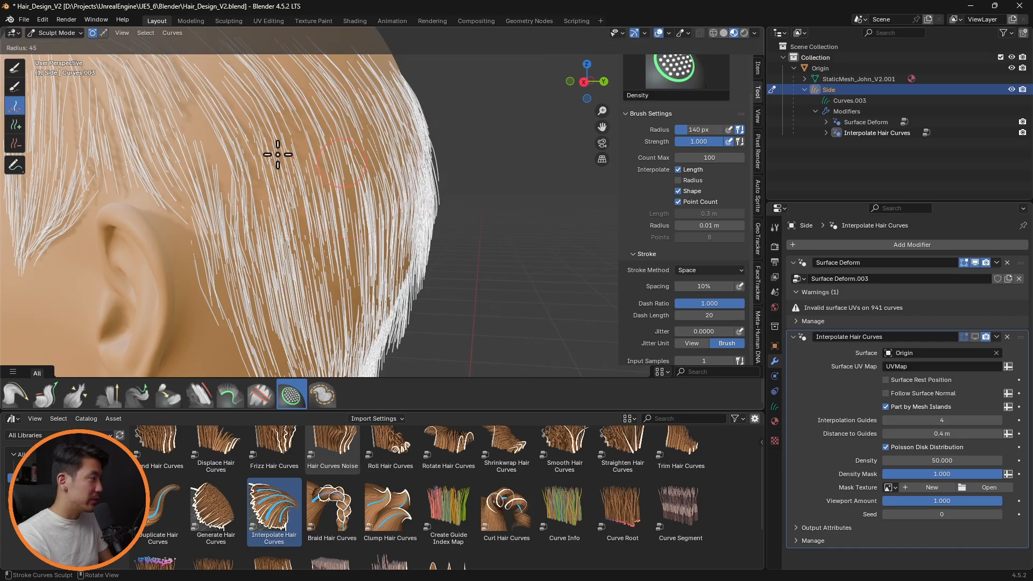
left_click(232, 146)
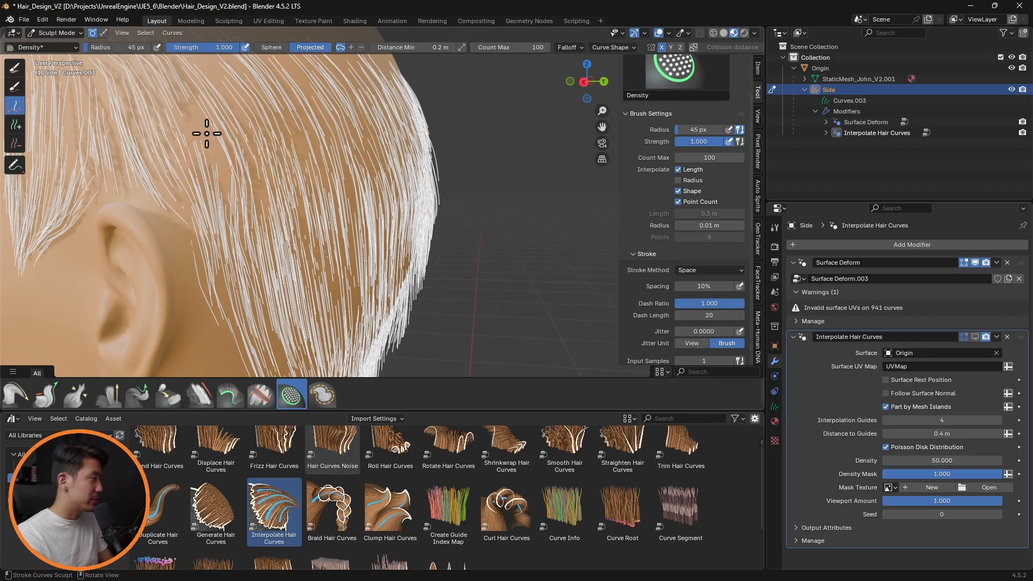
scroll(219, 154, "up", 6)
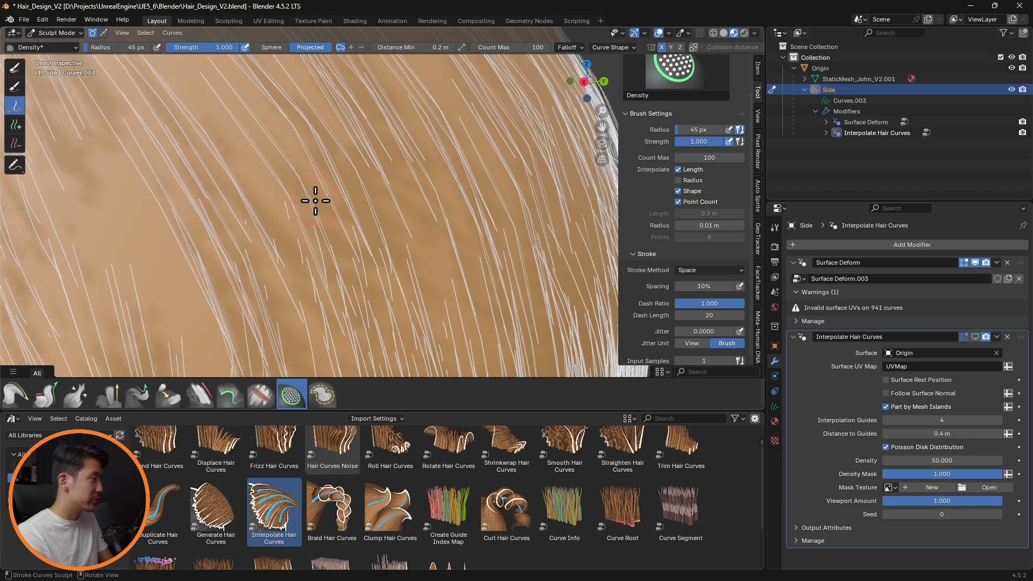
middle_click_drag(281, 214, 318, 226)
left_click(678, 169)
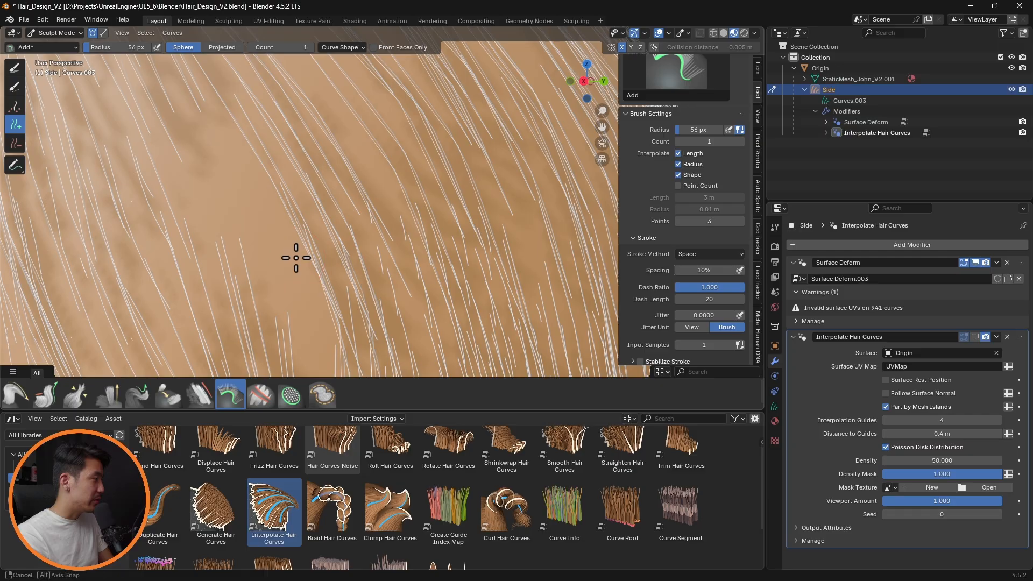
- Add guide hairs to the sparse area above and behind the ear with the projected Add brush at 38 px and all interpolation off
scroll(294, 258, "down", 3)
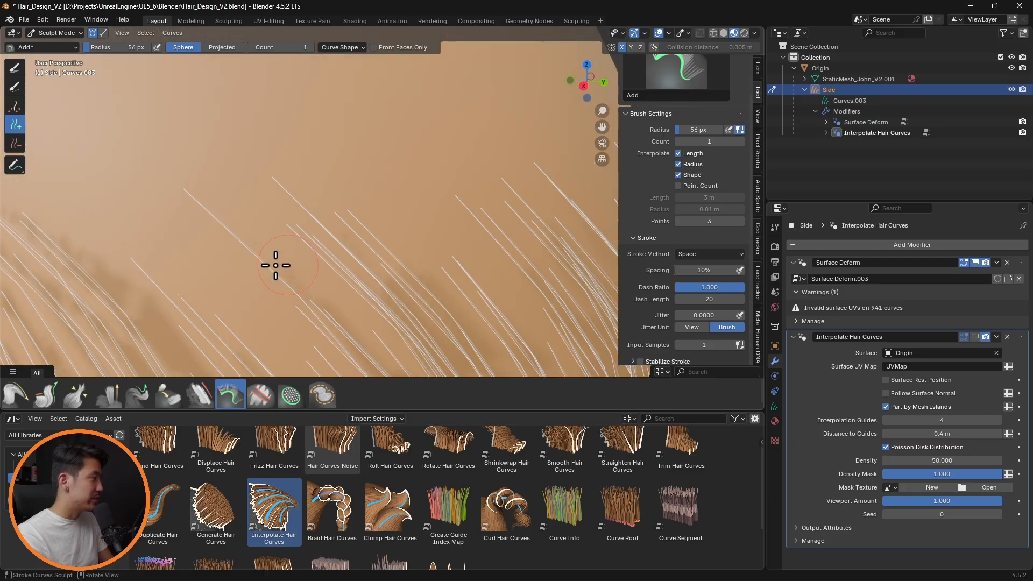
middle_click_drag(348, 275, 509, 226)
left_click(695, 186)
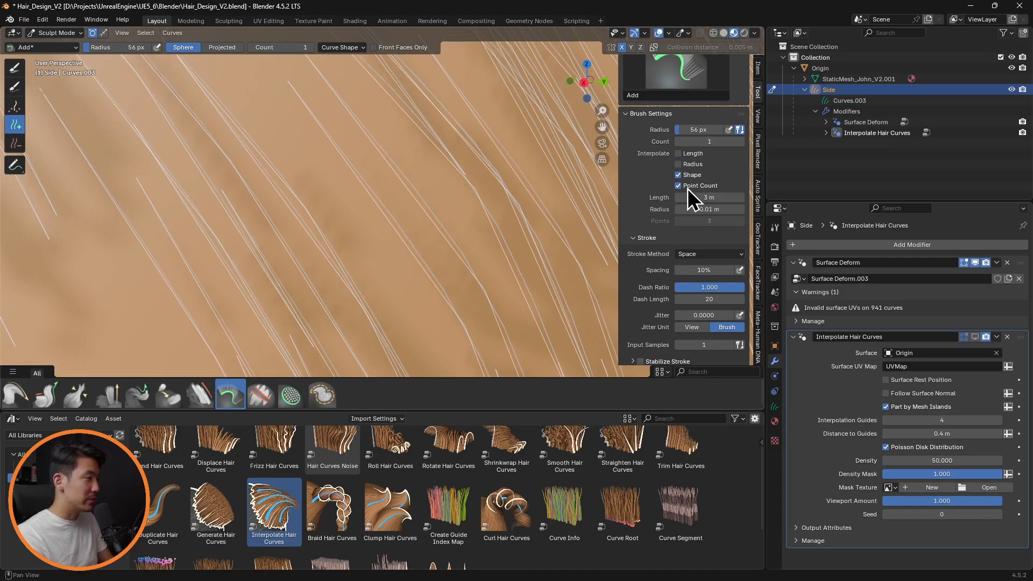
scroll(299, 249, "down", 3)
left_click(221, 48)
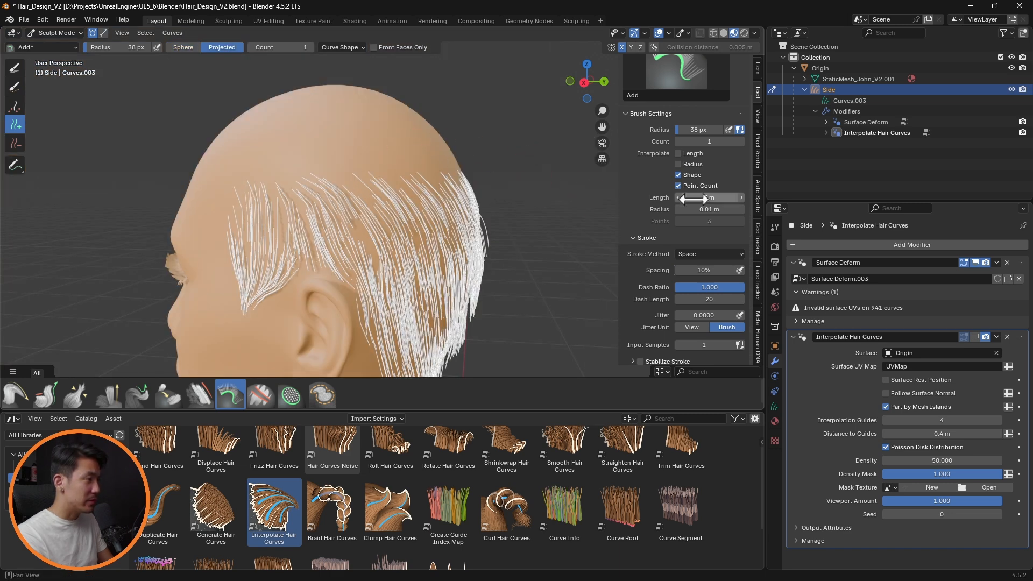
left_click(678, 186)
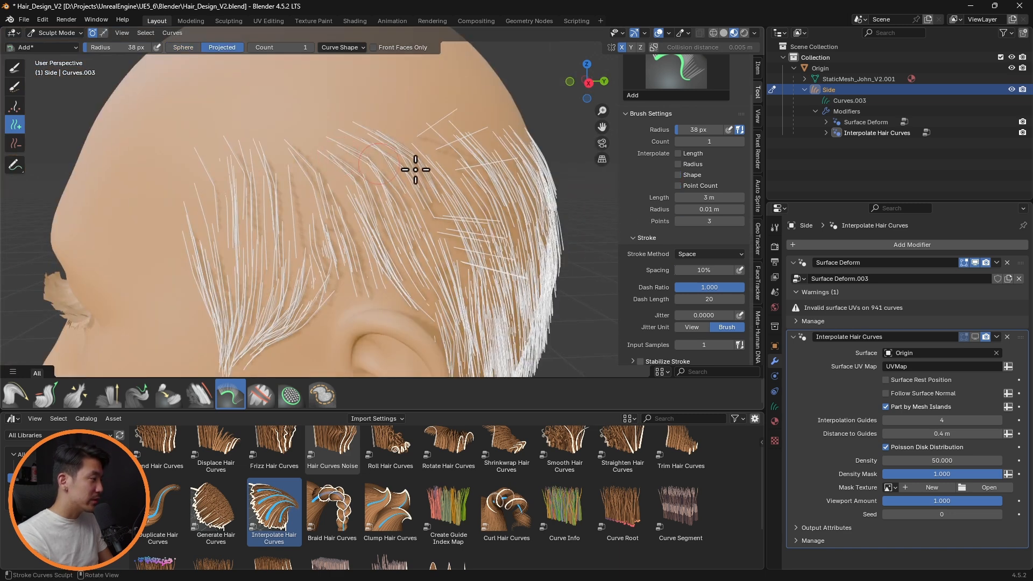
- Isolate the newly added strands above the ears with the Selection Paint brush and comb them along the head at 163 px
left_click(13, 398)
mouse_move(438, 231)
middle_mouse_down()
mouse_move(404, 184)
mouse_move(434, 199)
middle_mouse_up()
left_click(15, 86)
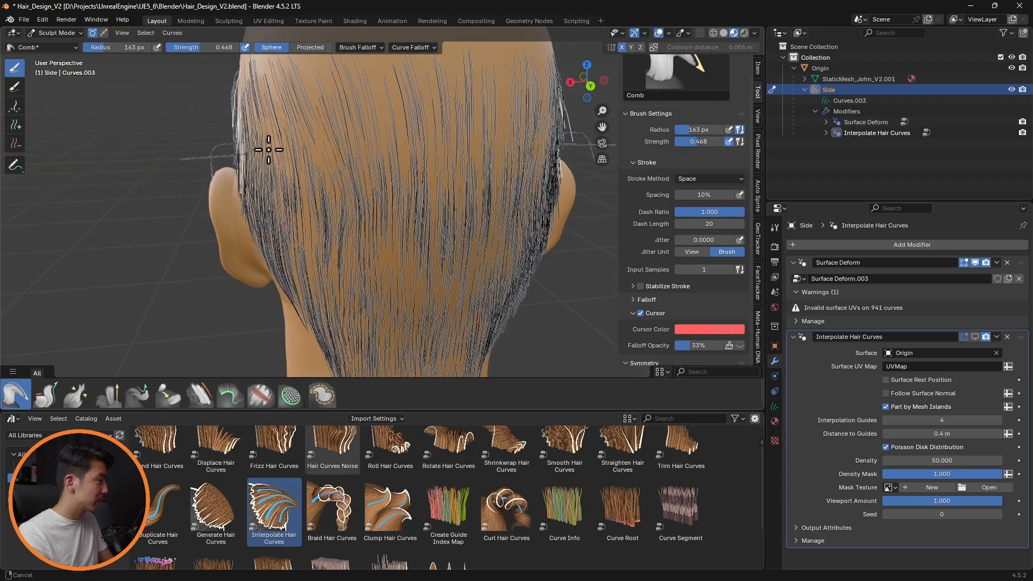
scroll(266, 150, "up", 3)
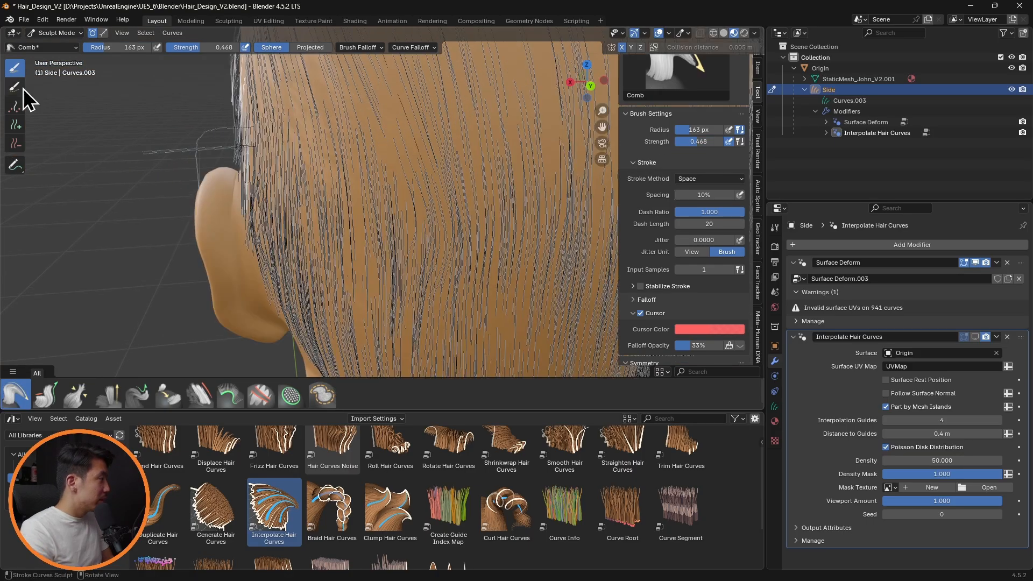
left_click(14, 87)
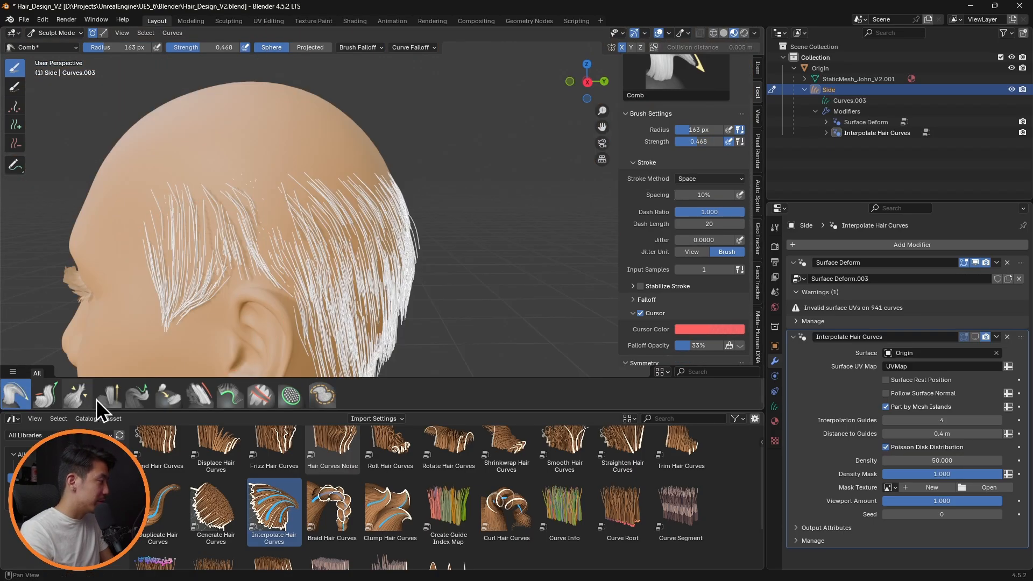
- Puff the hairs above and behind the ear at 109 px and strength 1.000
key("f")
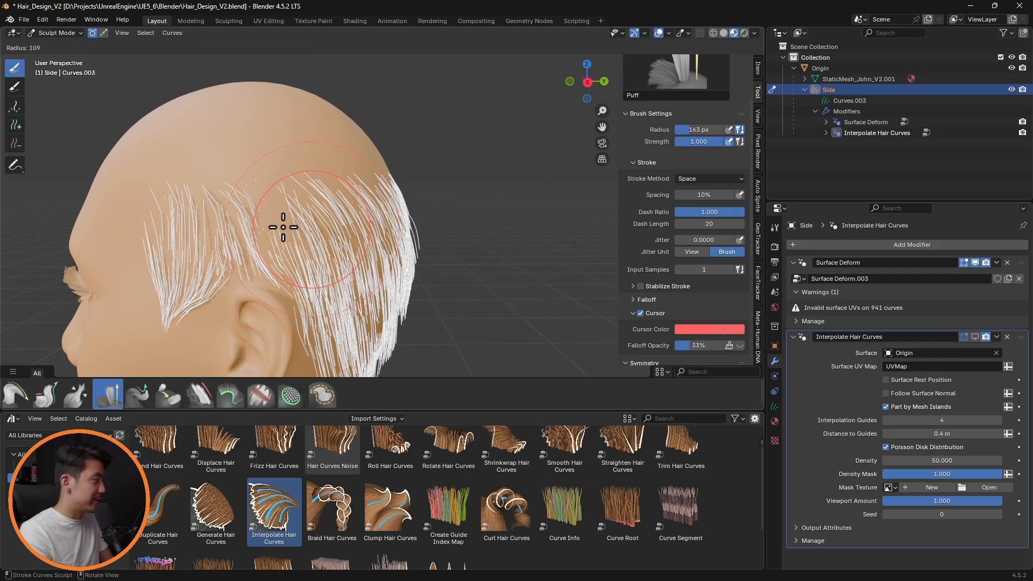
left_click(280, 228)
scroll(280, 228, "up", 3)
middle_click_drag(253, 221, 267, 227)
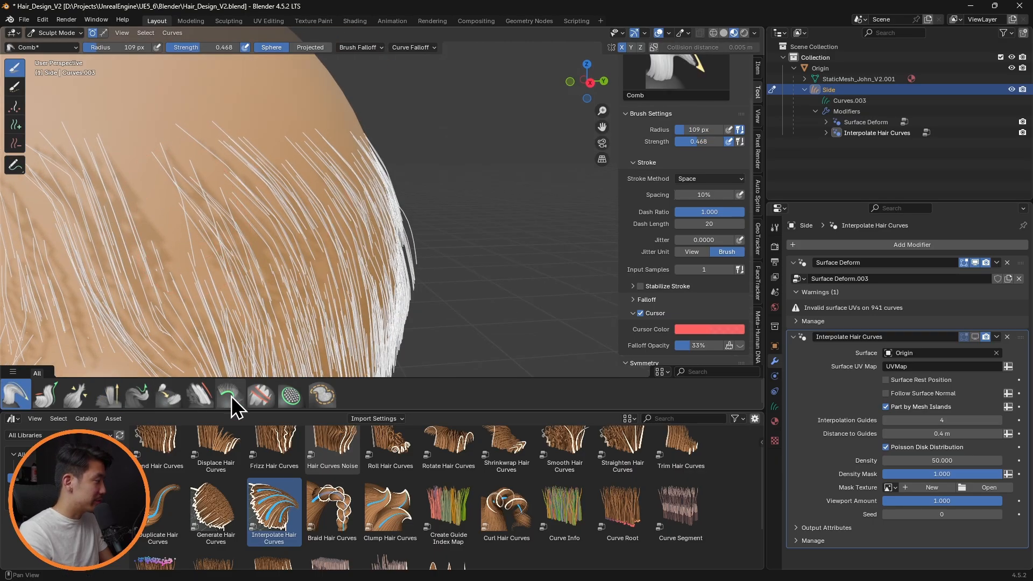
- Smooth the hairs above the ear with the projected Smooth brush at 109 px and strength 1.000
left_click(202, 399)
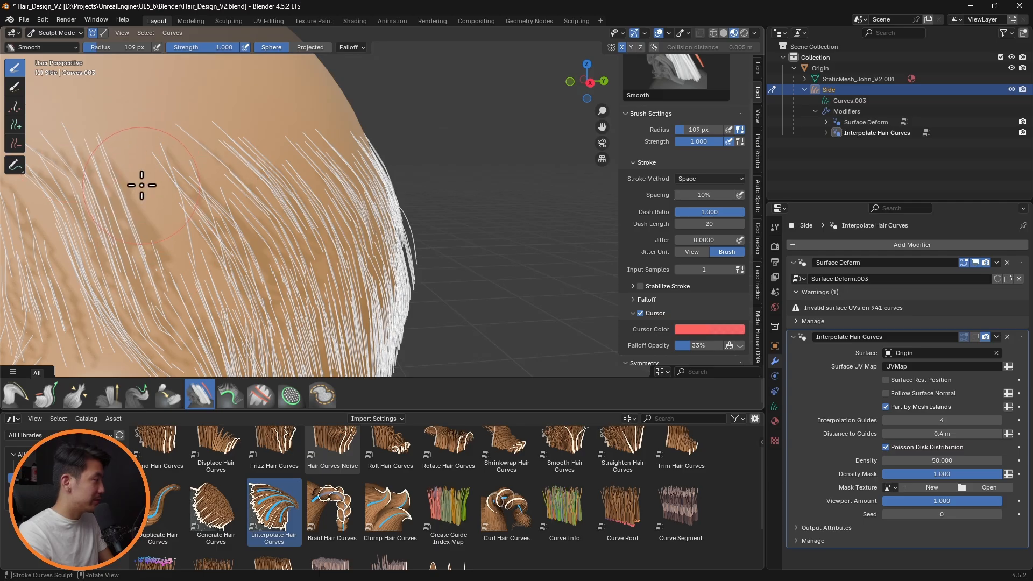
left_click_drag(141, 186, 129, 277)
middle_click_drag(171, 203, 140, 224)
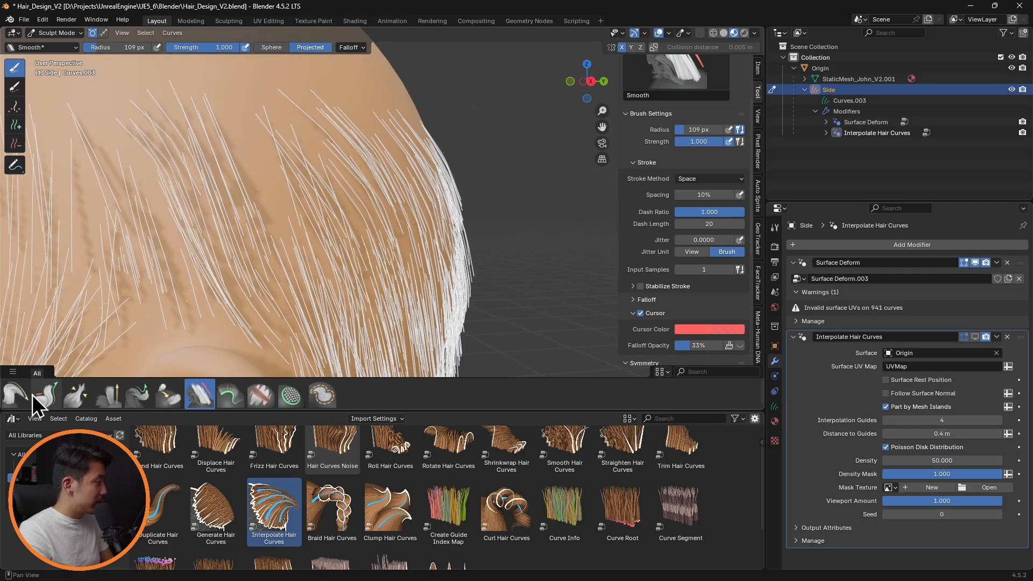
left_click(17, 395)
- Add hairs in the gap above the ear at 35 px with Shape interpolation on, and blend them in with Puff and a 93 px Comb
left_click(230, 394)
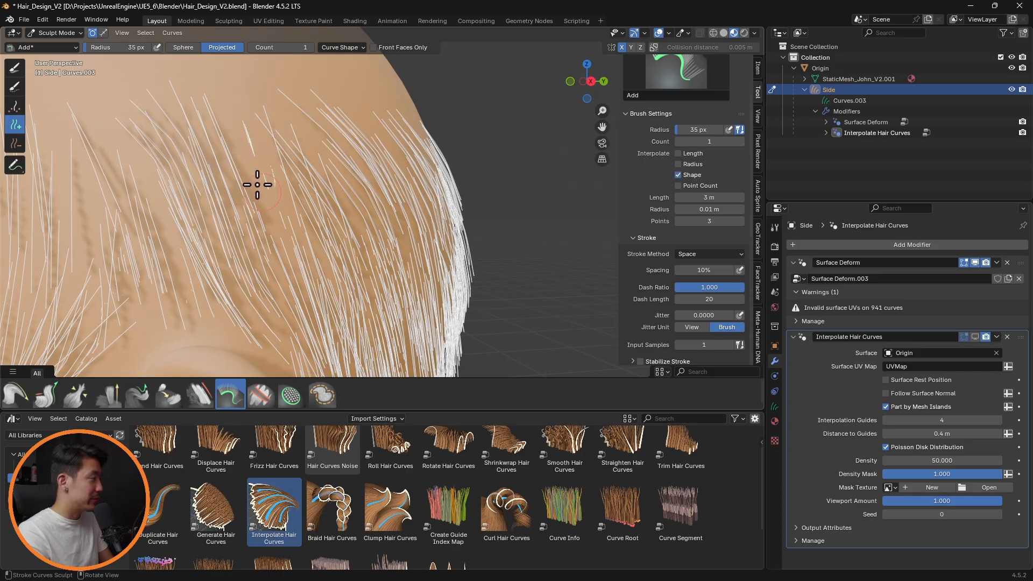
scroll(231, 204, "up", 2)
left_click(109, 395)
mouse_move(334, 226)
middle_mouse_down()
mouse_move(374, 188)
mouse_move(415, 203)
middle_mouse_up()
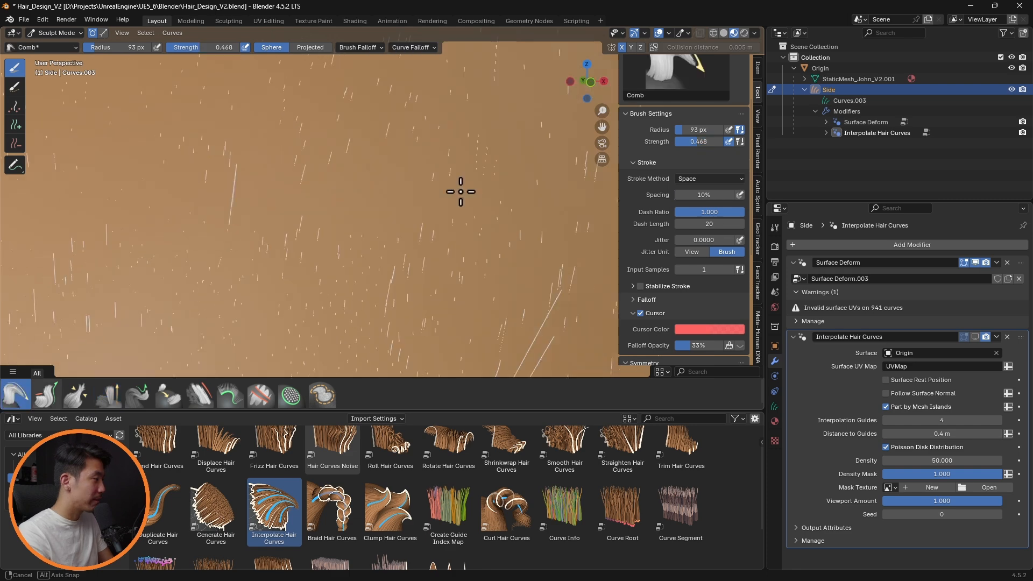
mouse_move(460, 190)
middle_mouse_down()
mouse_move(374, 205)
mouse_move(419, 207)
middle_mouse_up()
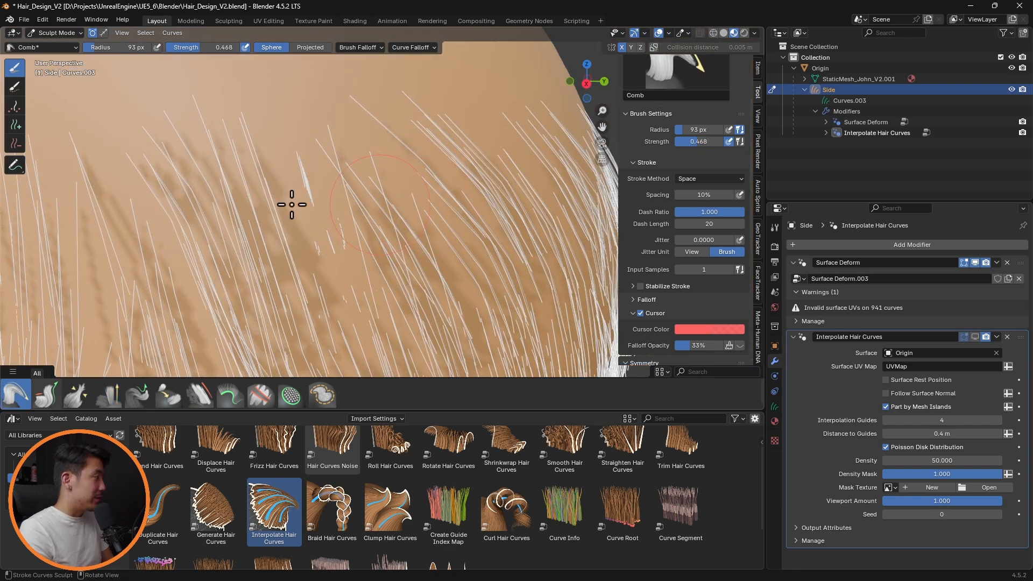
- Delete the short stray hairs in the gap above the ear with the Delete brush at 14 px
left_click(14, 143)
key("f")
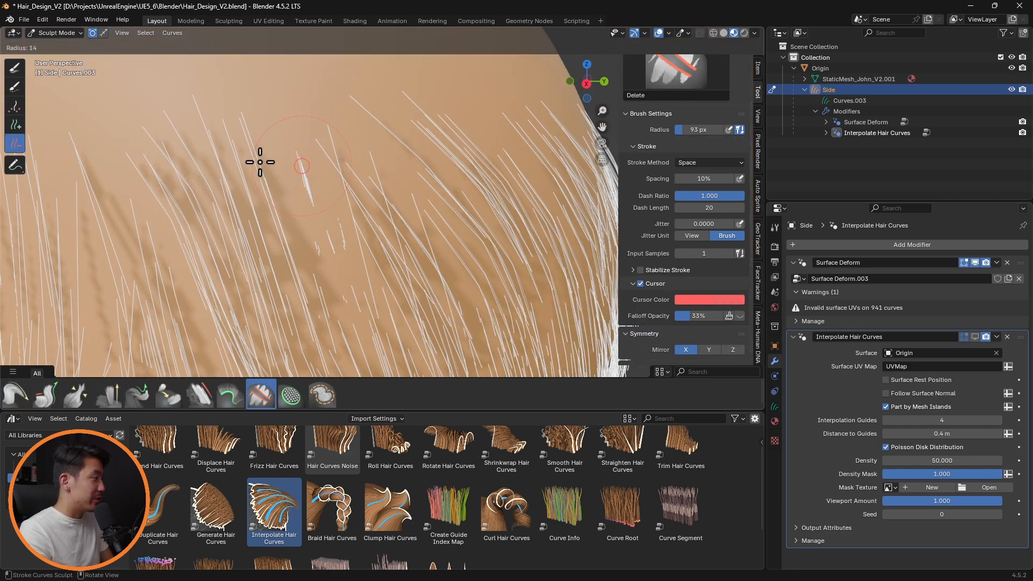
left_click(293, 166)
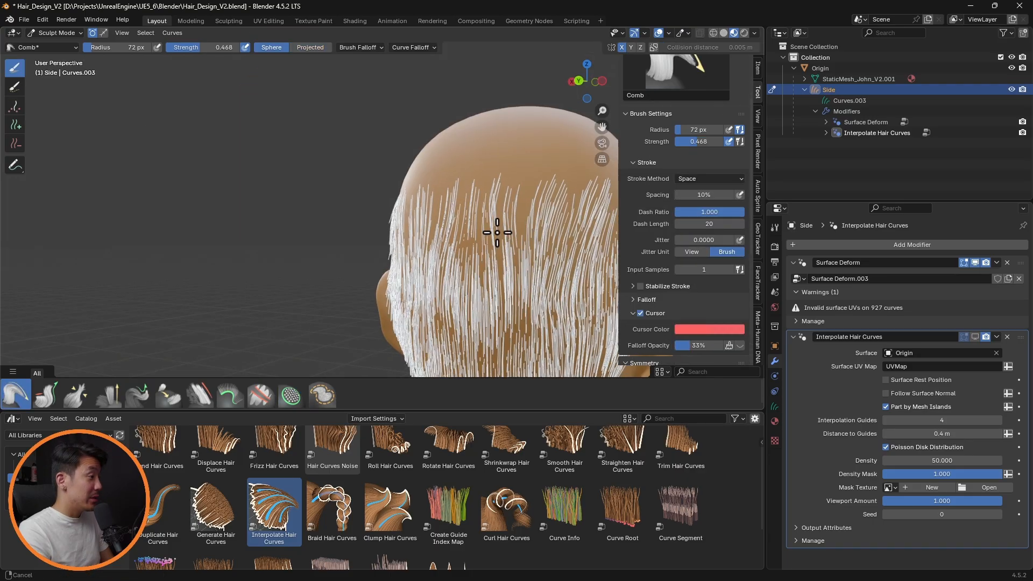
- Puff the hairs on the back and side of the head at 72 px with the interpolated hair shown in the viewport
middle_click_drag(496, 230, 342, 231)
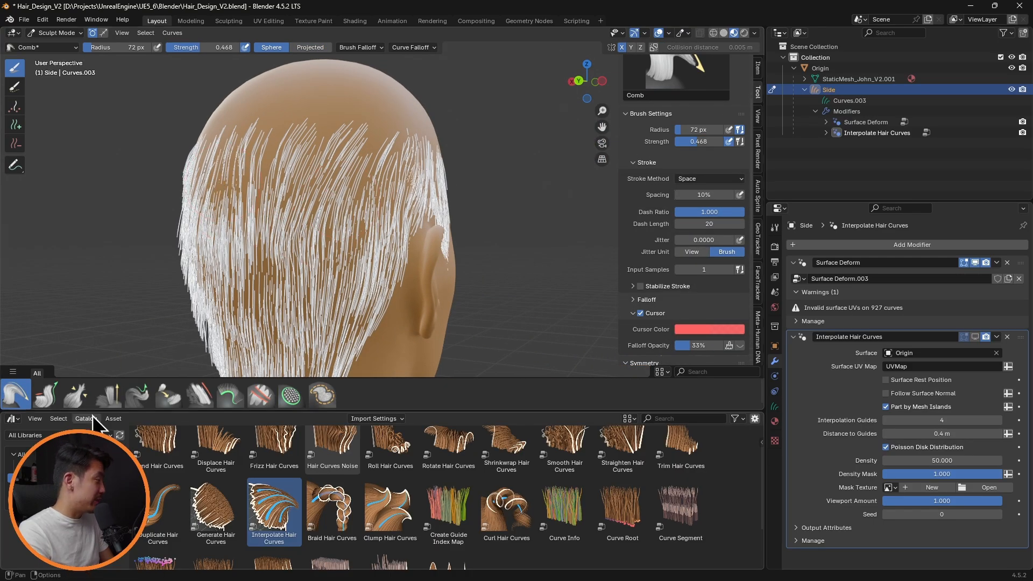
left_click(108, 396)
mouse_move(233, 224)
middle_mouse_down()
mouse_move(431, 217)
mouse_move(527, 226)
middle_mouse_up()
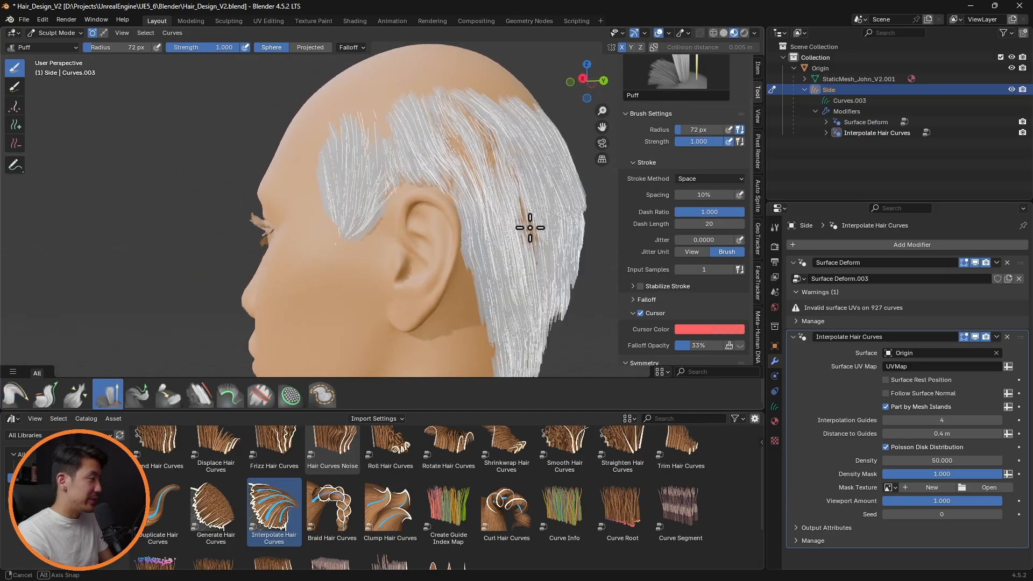
- Hide the interpolated hair in the viewport and adjust the length of the guide hairs above the ear with the Grow/Shrink brush at 33 px
scroll(528, 226, "up", 3)
key("f")
left_click(350, 169)
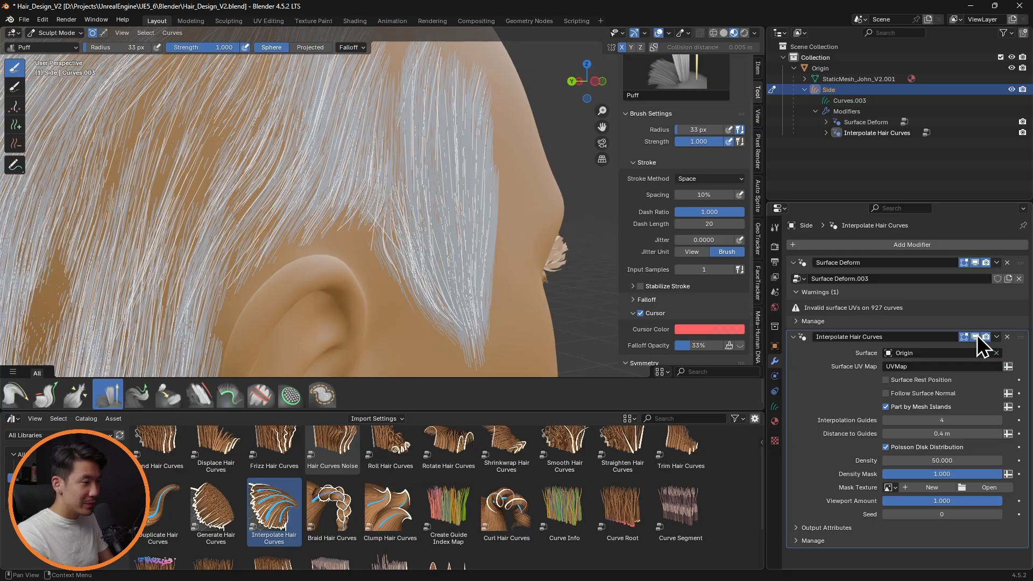
left_click(975, 337)
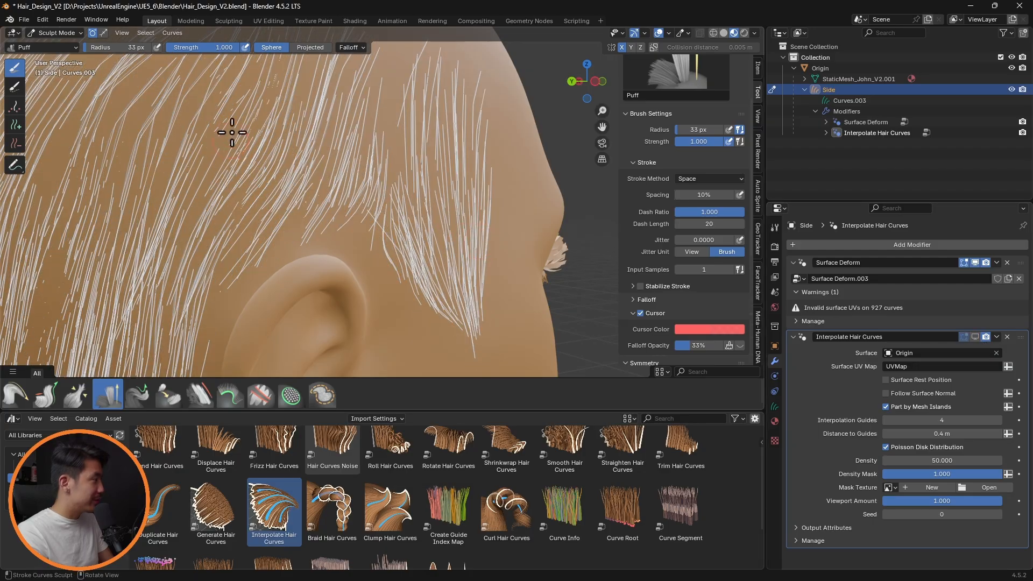
left_click(47, 395)
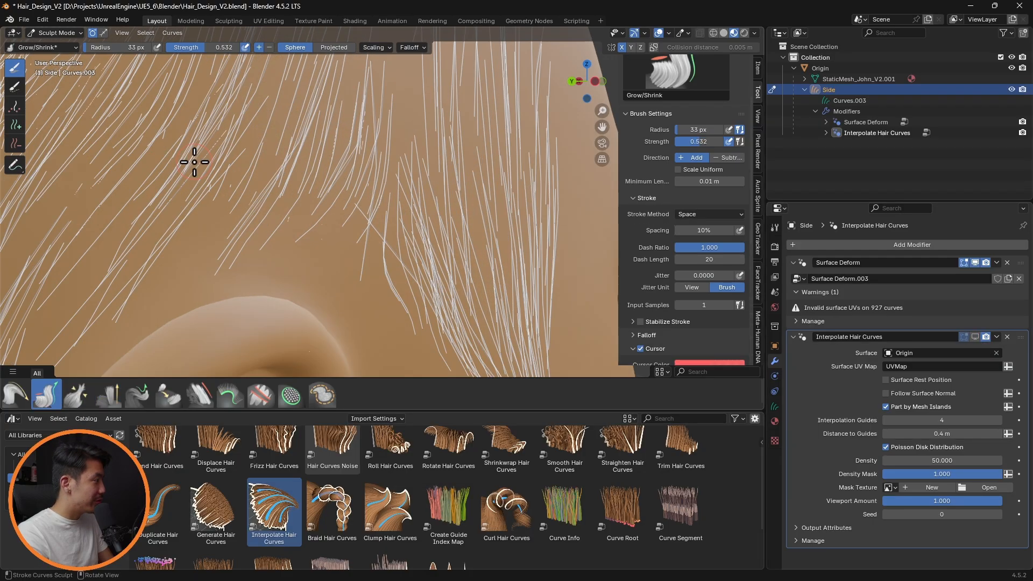
middle_click_drag(194, 163, 334, 191)
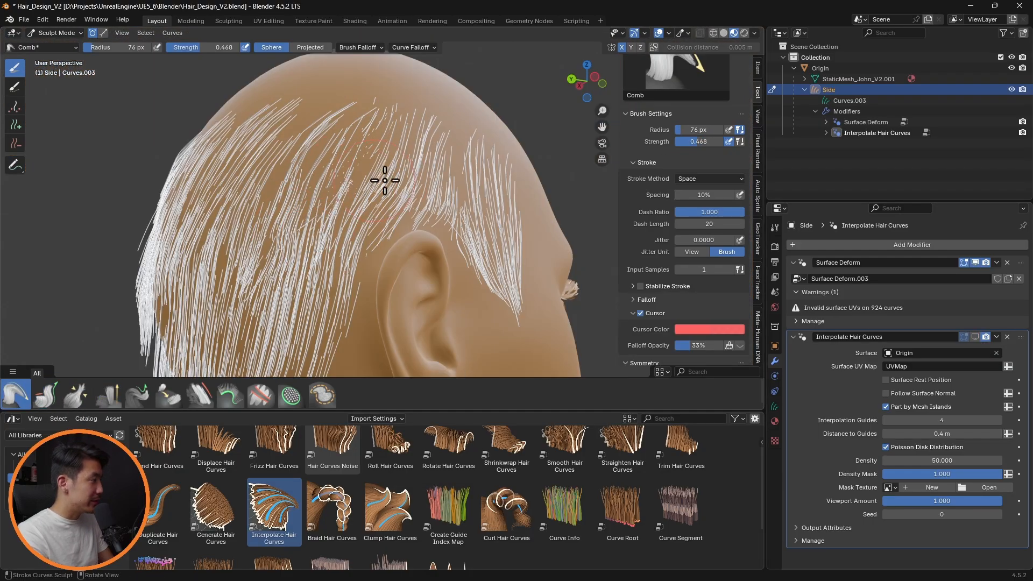
- Puff the guide hairs behind the ear and comb the back hairs with the projected Comb brush at 42 px and strength 0.468
middle_click_drag(384, 180, 350, 196)
left_click(109, 397)
left_click_drag(300, 205, 240, 208)
middle_click_drag(259, 233, 64, 258)
left_click(16, 395)
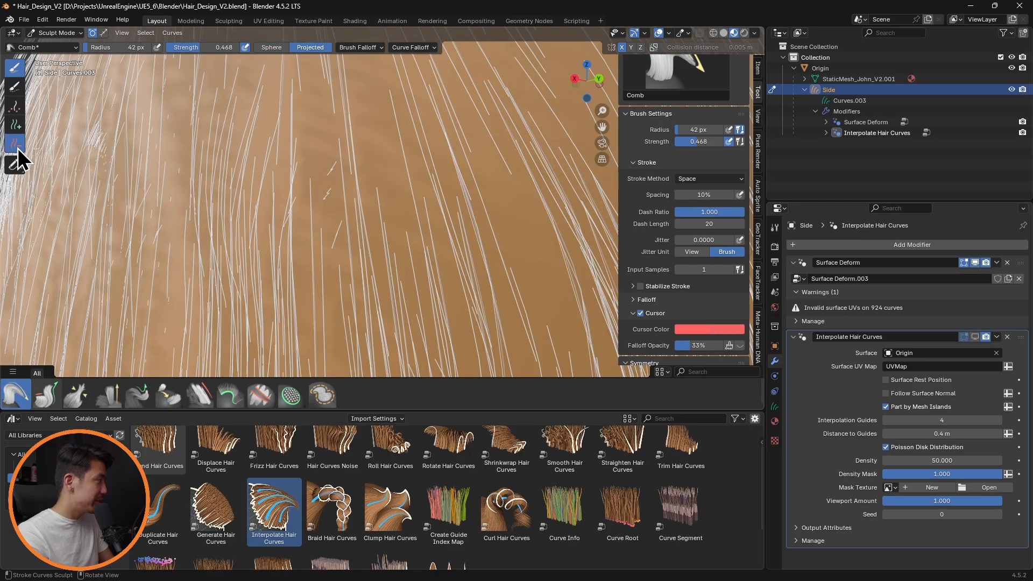
- Delete the short stray hairs on the back of the head with the Delete brush at 14 px
left_click(18, 148)
key("f")
left_click(326, 195)
left_click_drag(331, 171, 309, 228)
middle_click_drag(197, 139, 211, 153)
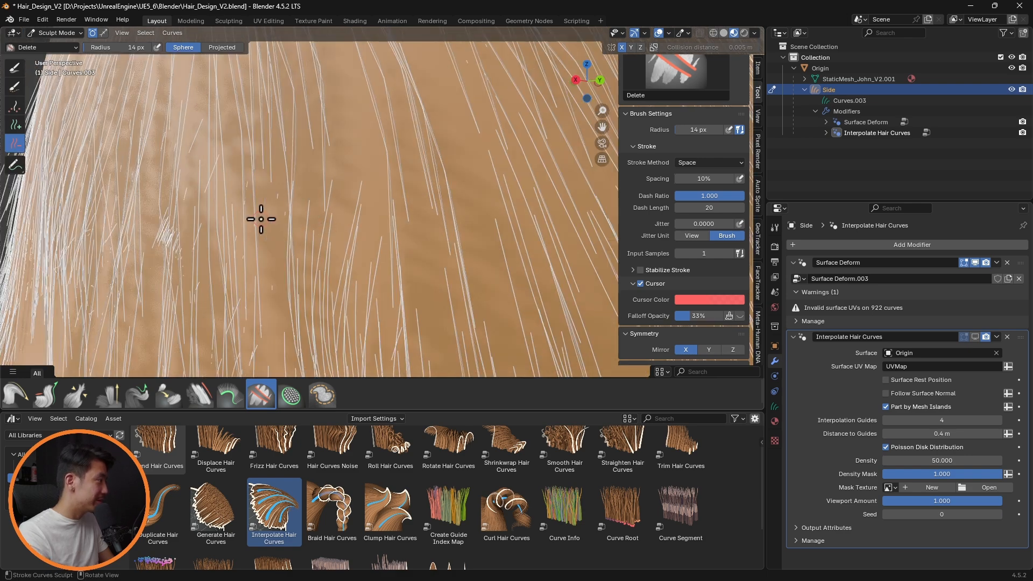
- Touch up the hairs behind the ear with projected Comb and Puff brushes at 39 px, toggling the interpolated hair on for checking and off again
left_click(110, 397)
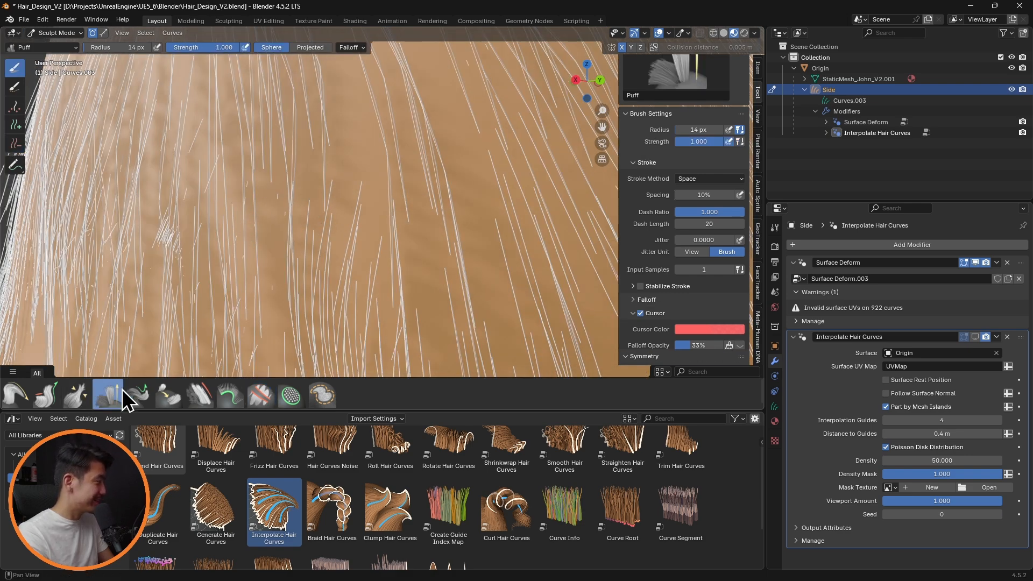
scroll(268, 244, "down", 3)
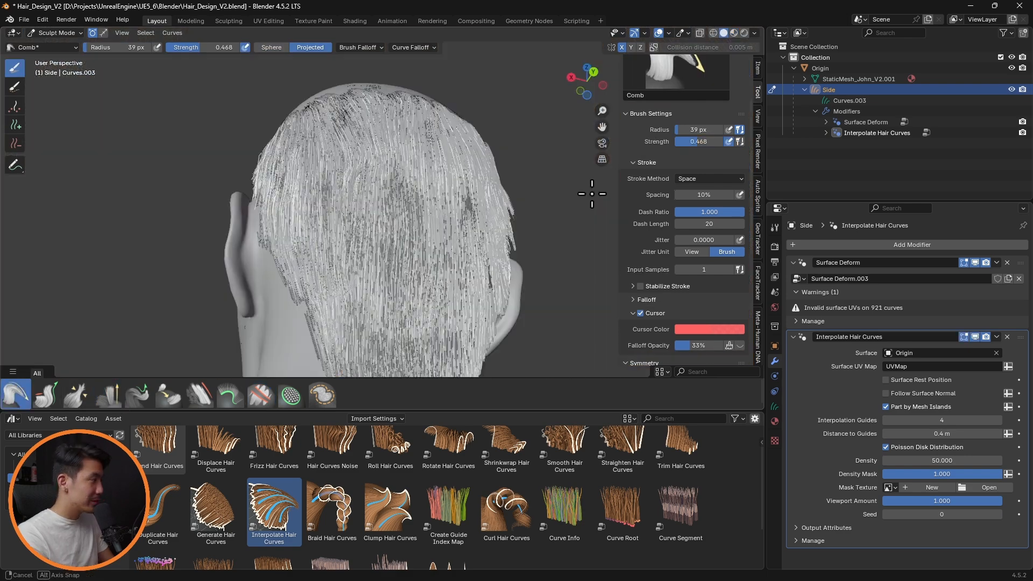
middle_click_drag(592, 194, 583, 215)
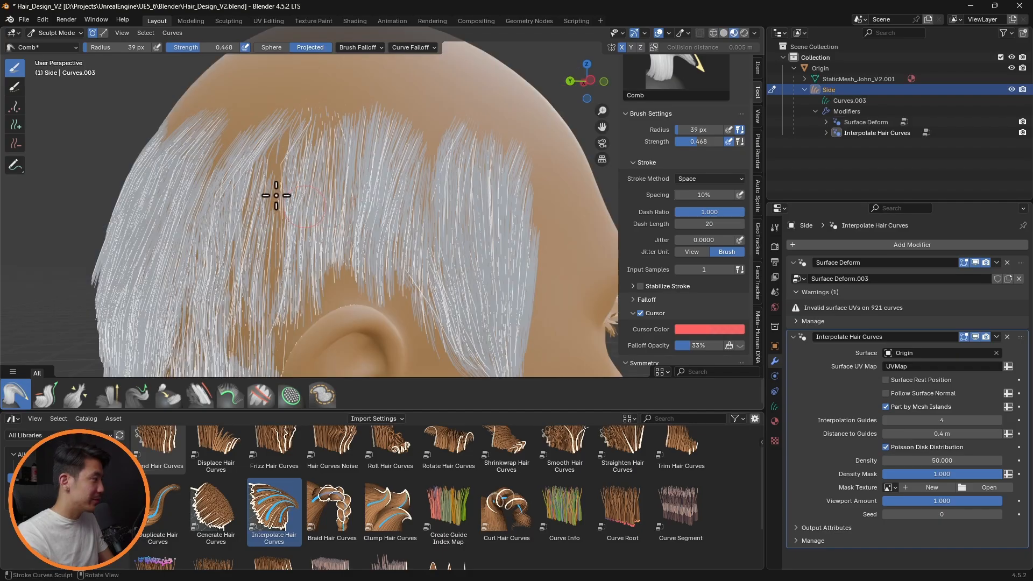
left_click(107, 396)
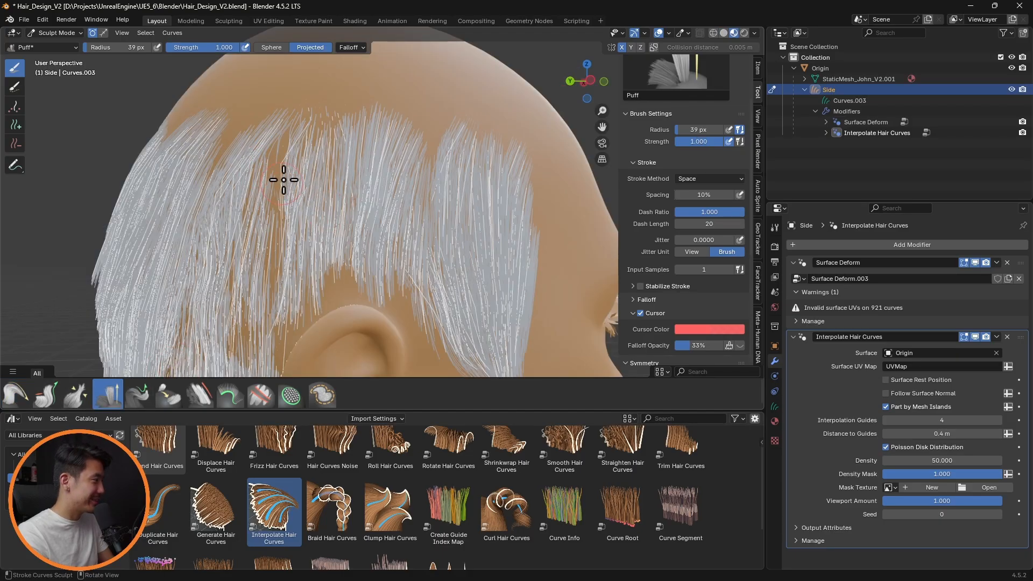
left_click(975, 336)
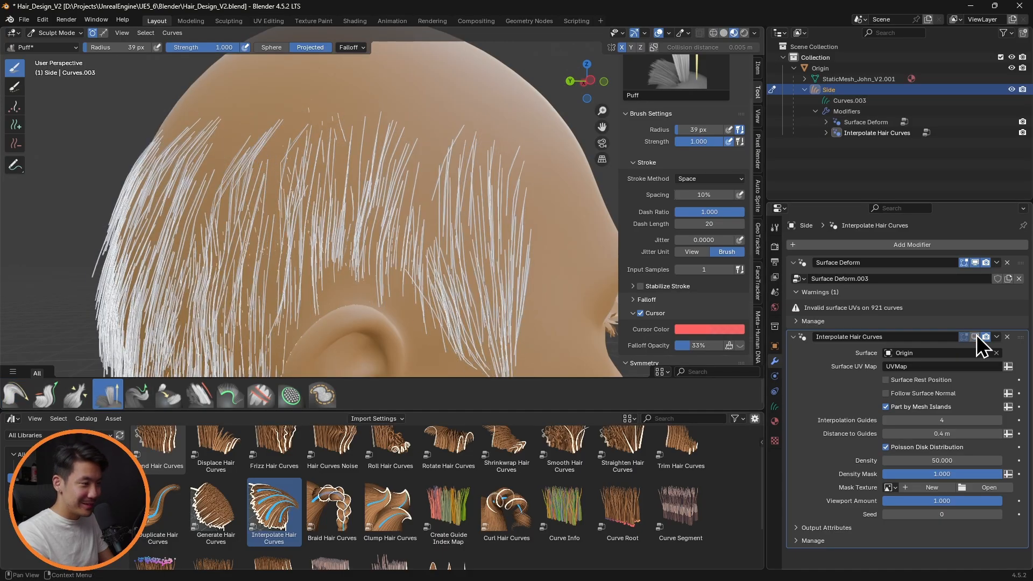
- Hide the Side hair object and select the Origin head mesh
left_click(1011, 89)
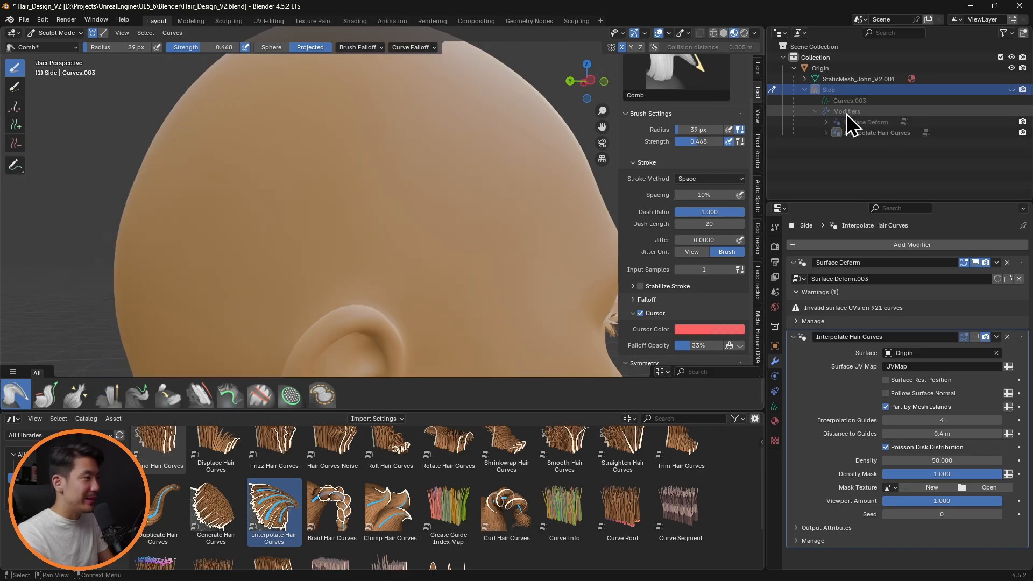
left_click(804, 90)
left_click(822, 68)
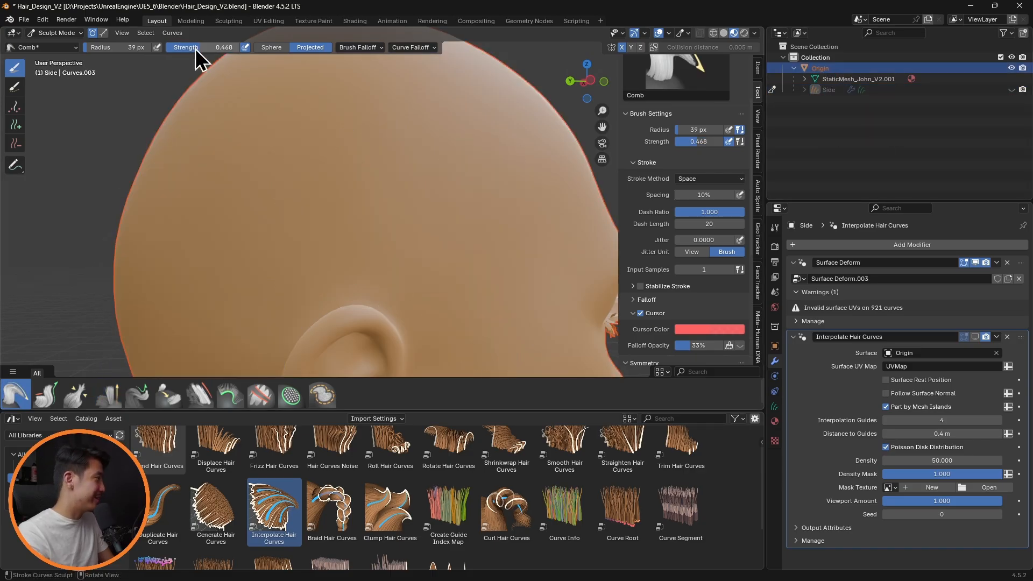
key("KP_Decimal")
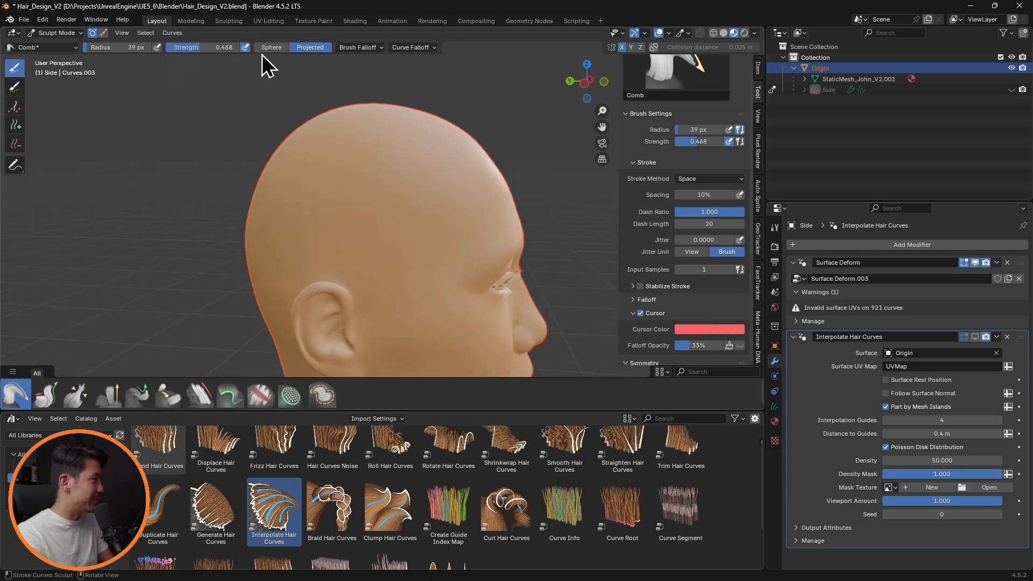
- Switch to Object Mode and add a new empty hair curves object to the Origin head mesh
left_click(54, 33)
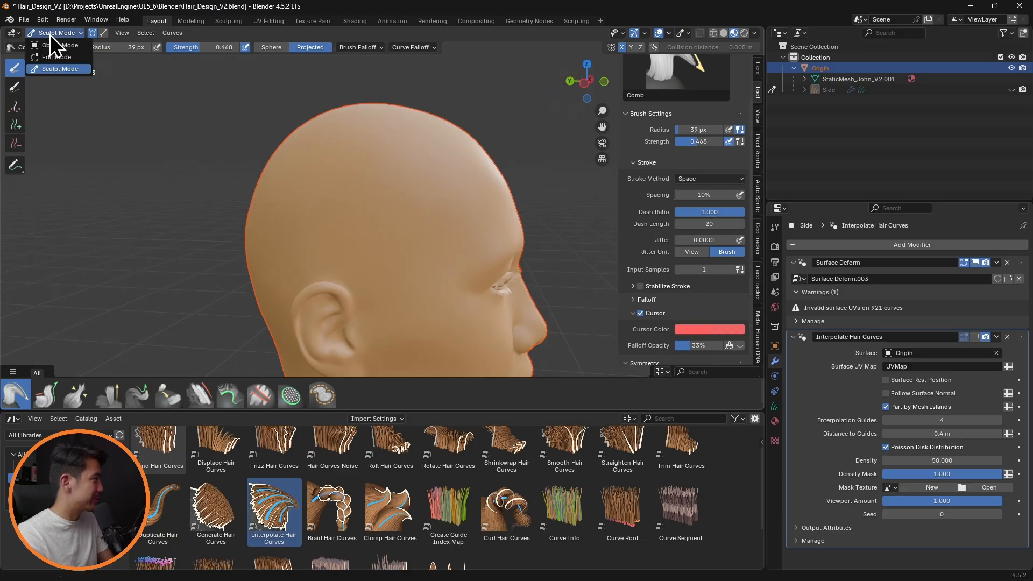
left_click(52, 44)
left_click(144, 33)
mouse_move(198, 48)
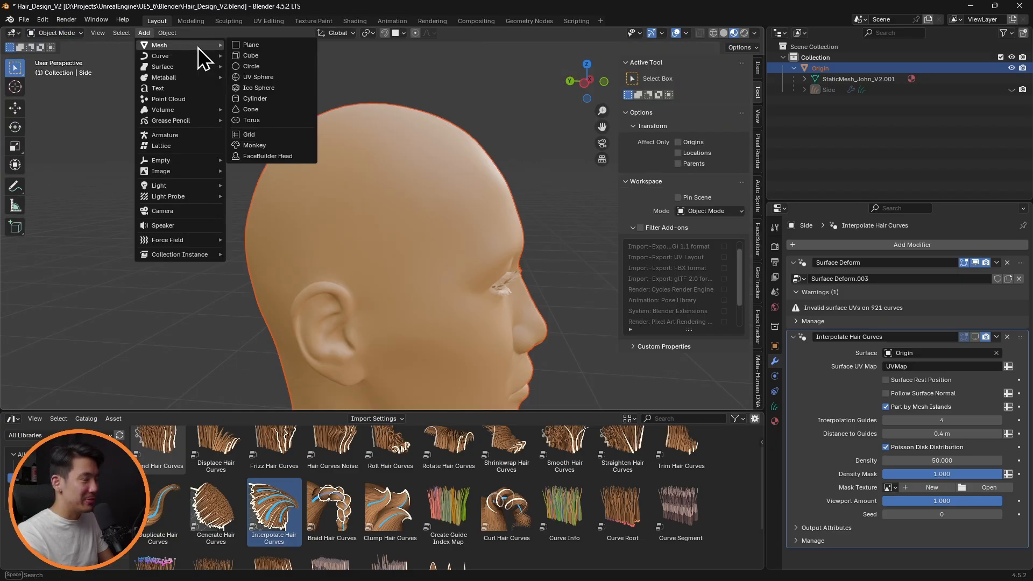
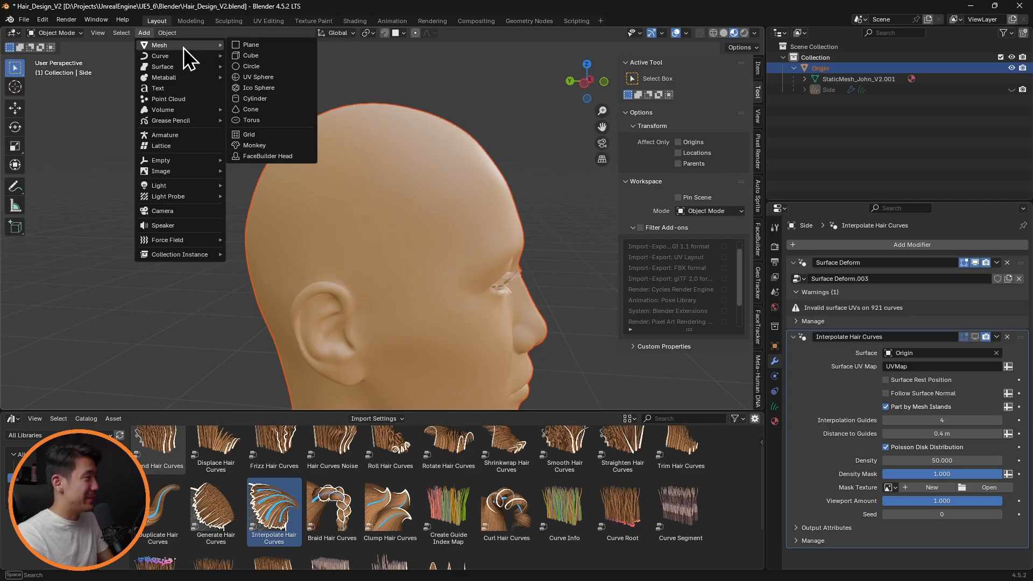
mouse_move(190, 156)
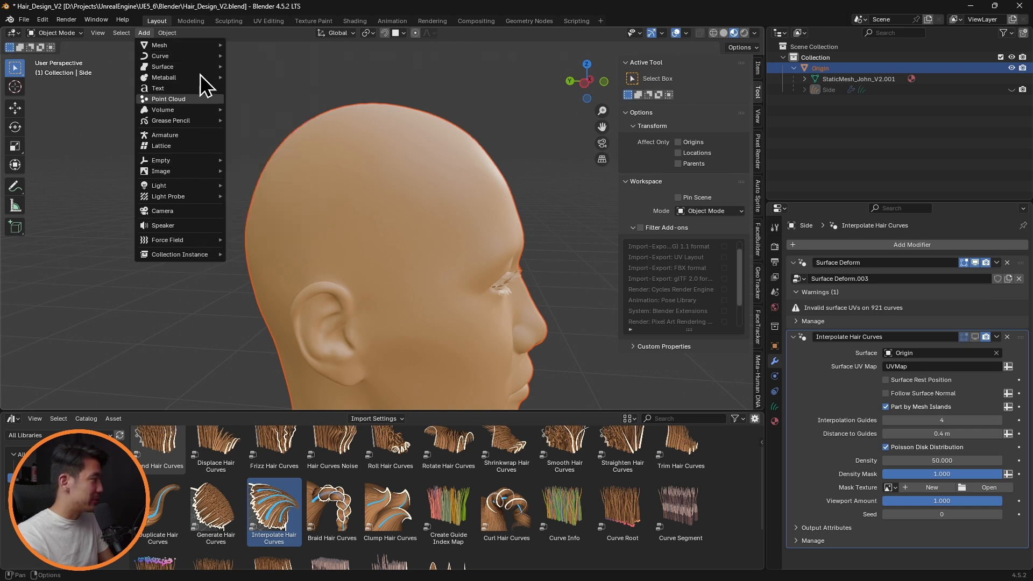
left_click(834, 69)
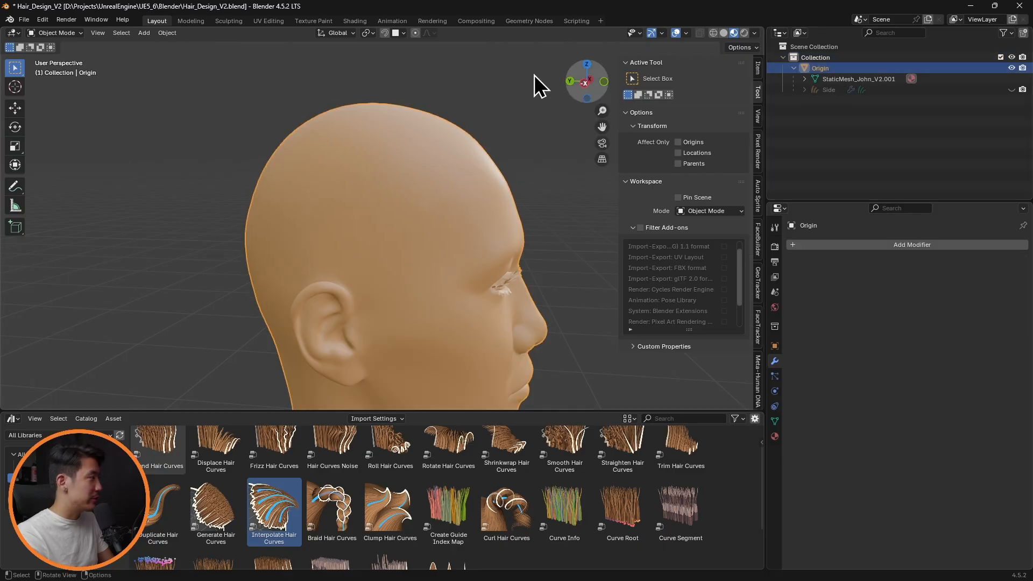
left_click(144, 33)
left_click(298, 117)
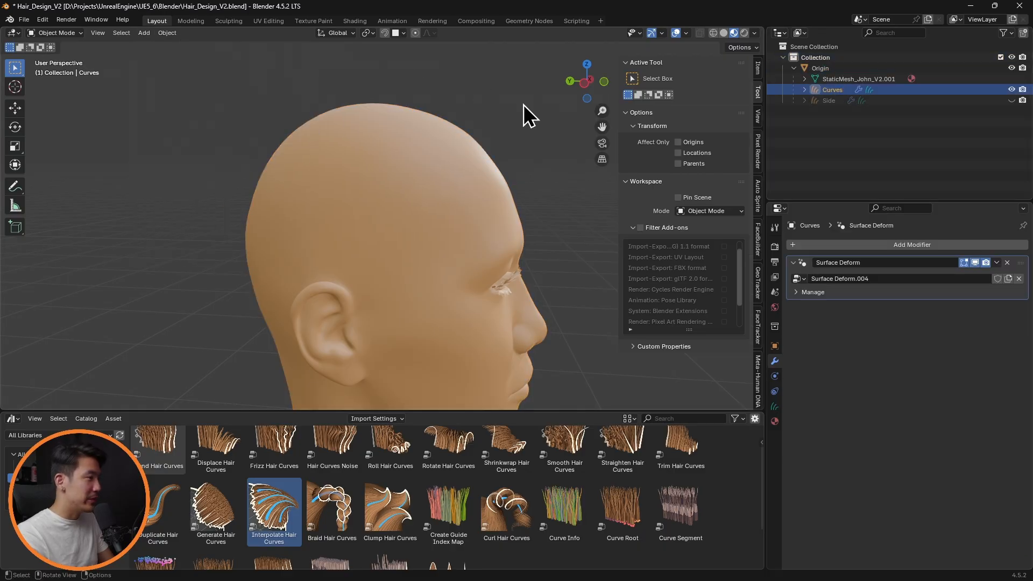
- Rename the new hair curves object as "Side New" and enter Sculpt Mode on it
double_click(872, 91)
type("Side New")
key("Return")
left_click(59, 33)
left_click(60, 69)
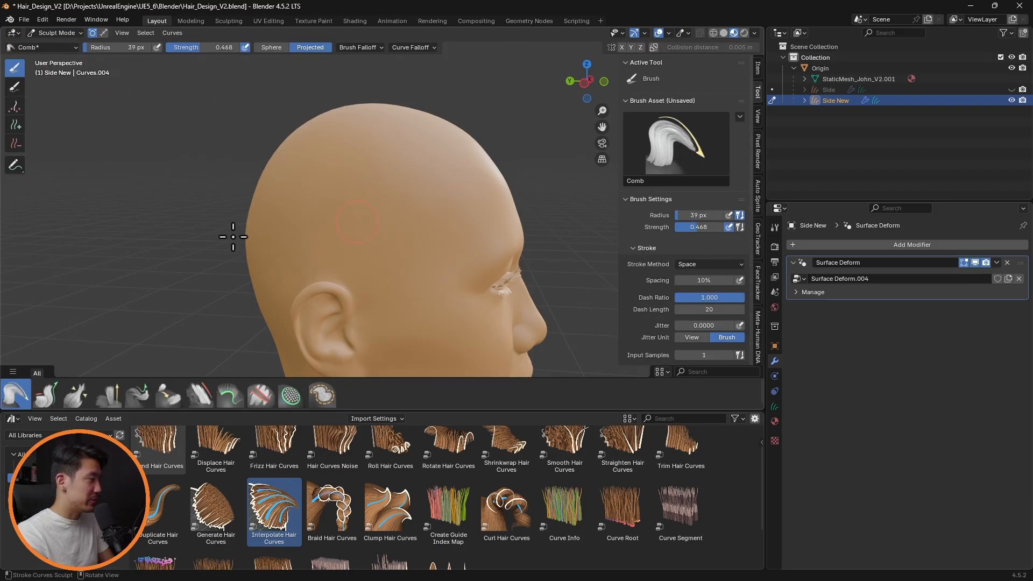
- Add sparse guide hairs around the sides and back with the projected Add brush at 39 px, and comb them downward at 86 px
left_click(14, 125)
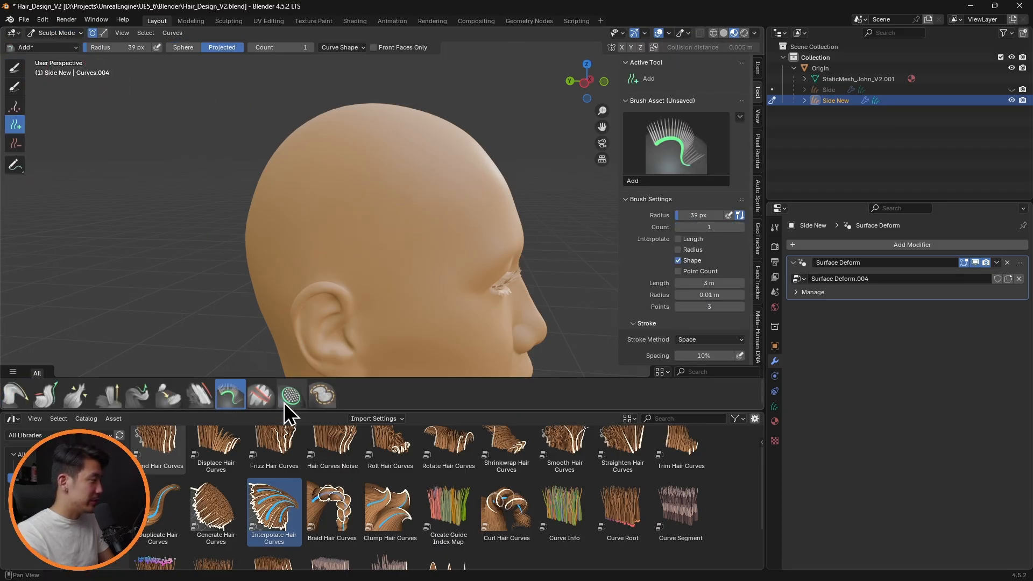
middle_click_drag(453, 195, 385, 168)
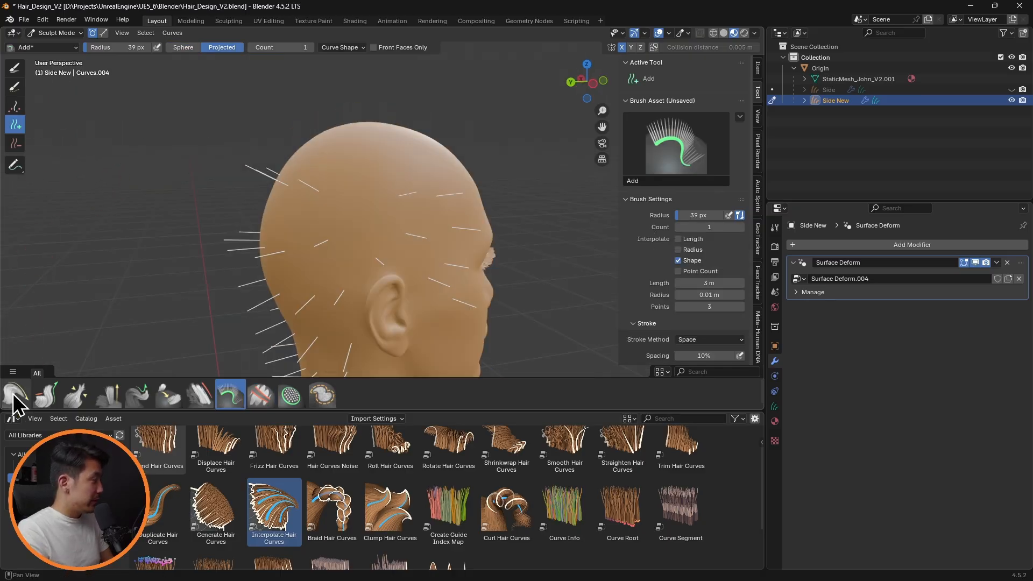
left_click(14, 395)
mouse_move(317, 172)
middle_mouse_down()
mouse_move(356, 146)
mouse_move(364, 203)
middle_mouse_up()
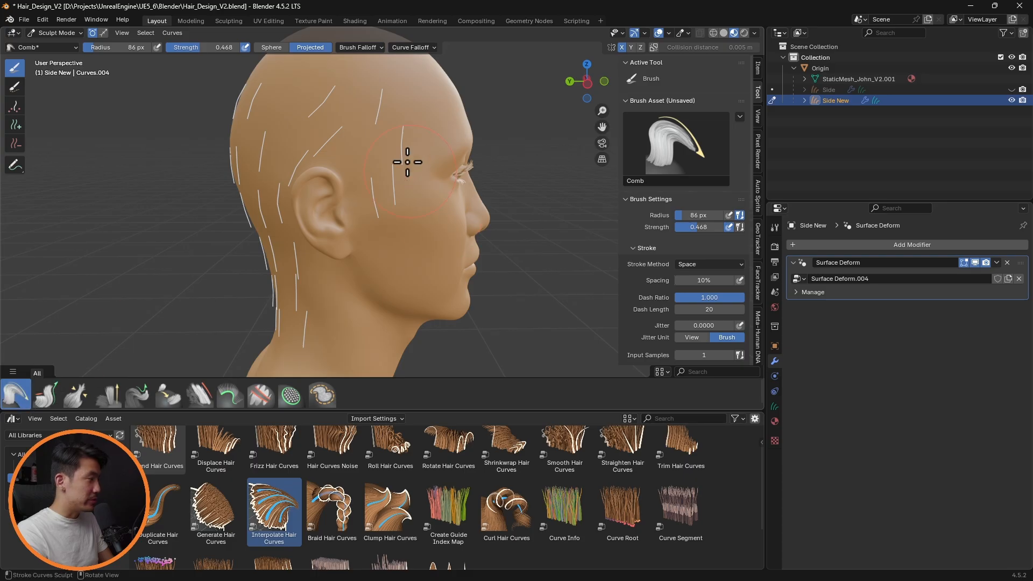
mouse_move(384, 212)
middle_mouse_down()
mouse_move(300, 192)
mouse_move(397, 184)
mouse_move(473, 202)
middle_mouse_up()
- Refine the guides with a 46 px Comb and add Interpolate Hair Curves to Side New with 1 guide, 3.28 m distance and density 5.000
left_click(15, 124)
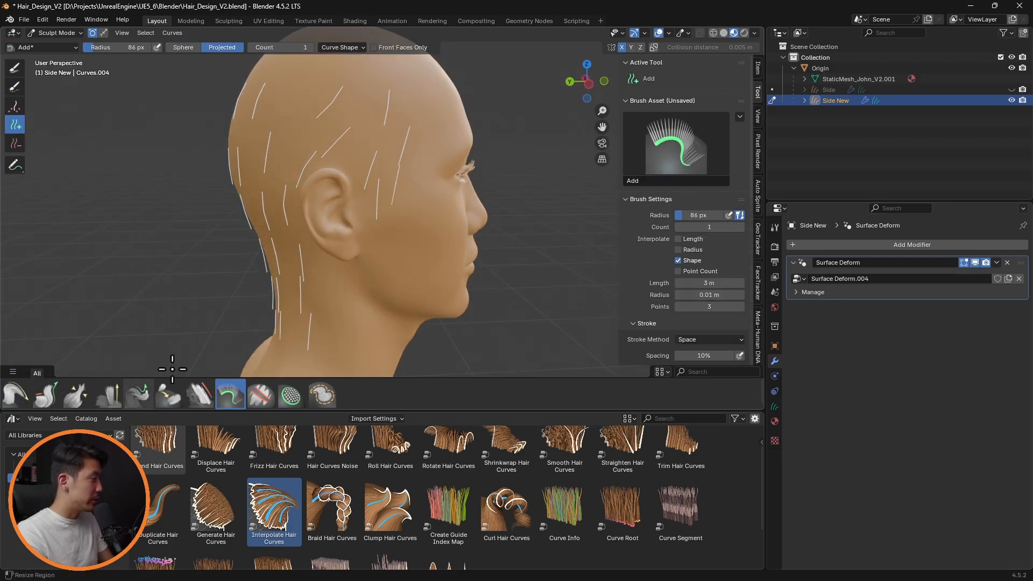
left_click_drag(277, 499, 366, 166)
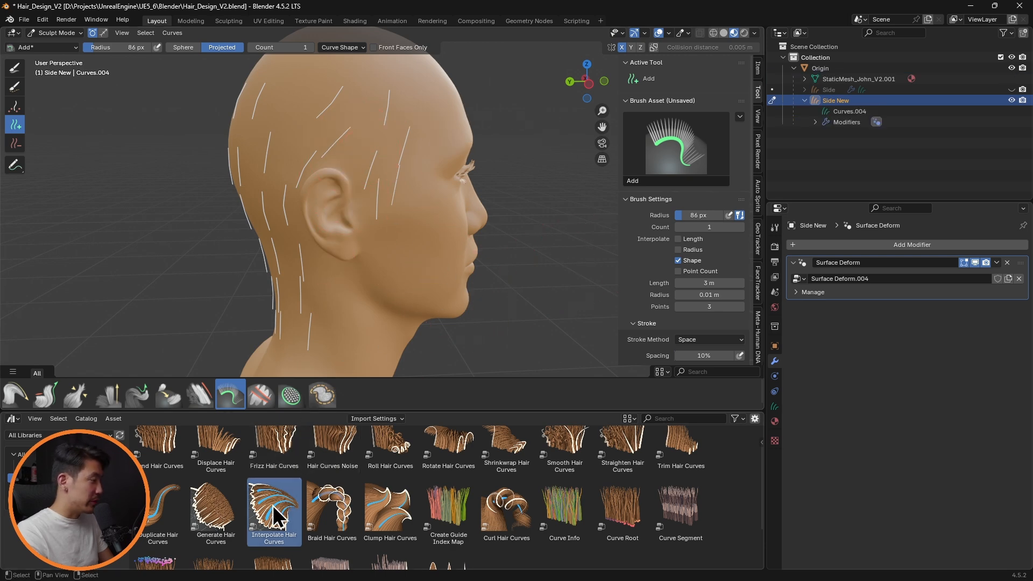
middle_click_drag(515, 167, 405, 164)
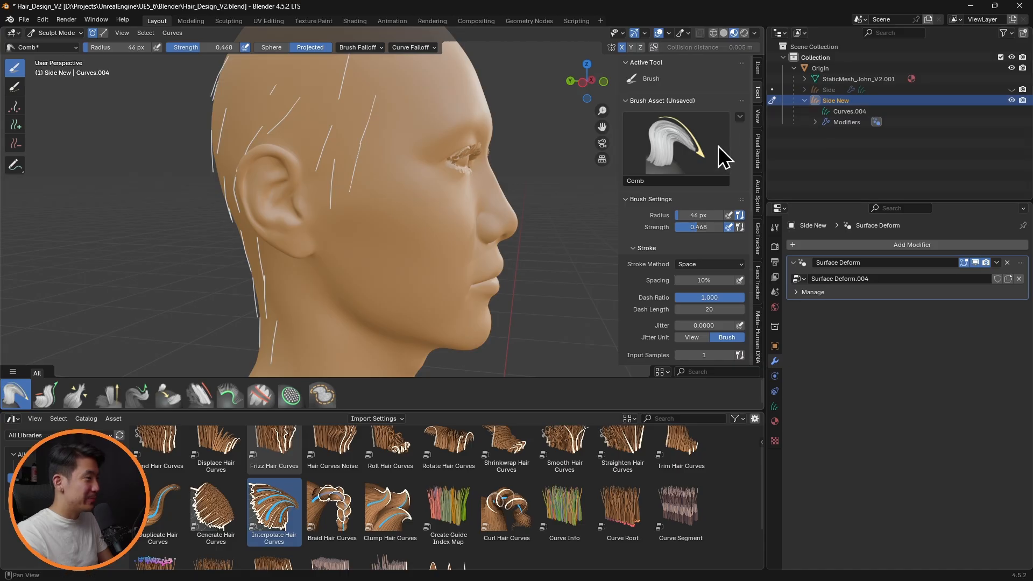
middle_click_drag(472, 219, 355, 161)
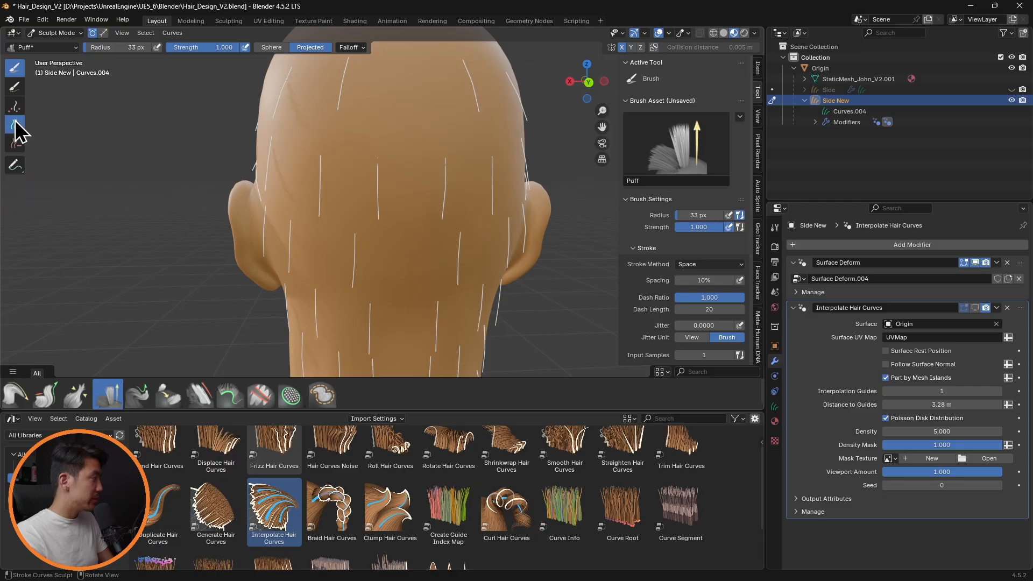
- Add more guide hairs on the upper back and sides of the head with the projected Add brush at 33 px
left_click(15, 125)
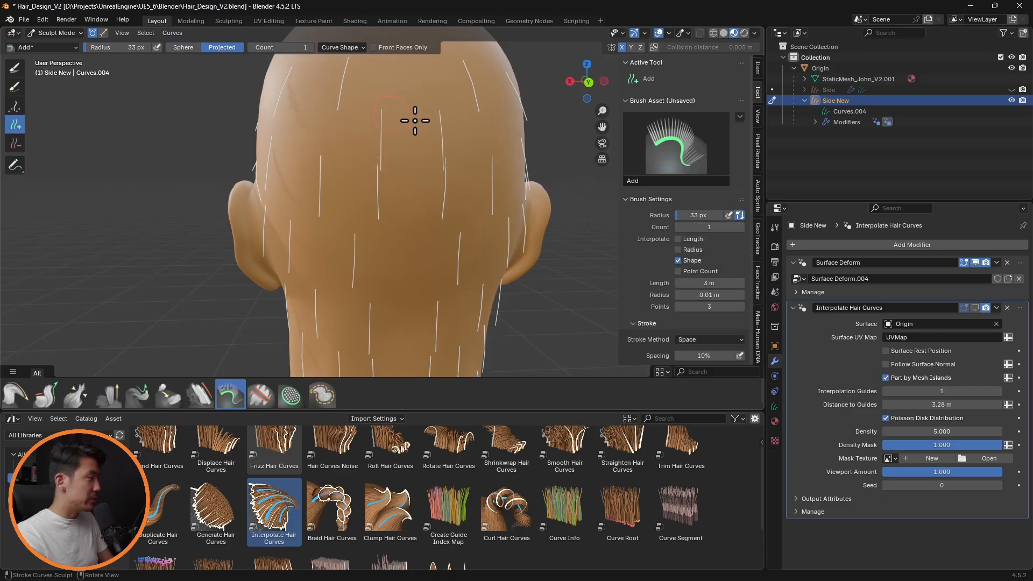
middle_click_drag(463, 156, 491, 179)
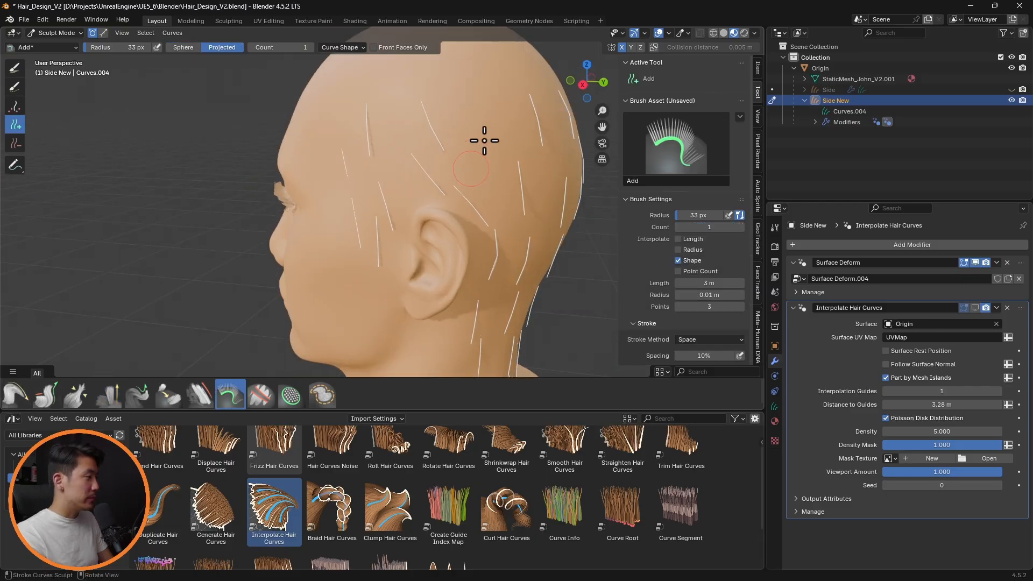
- Show the interpolated hair with Distance to Guides 1.6 m and Density 1.000, and apply the Interpolate Hair Curves modifier
left_click(976, 308)
middle_click_drag(550, 212, 463, 191)
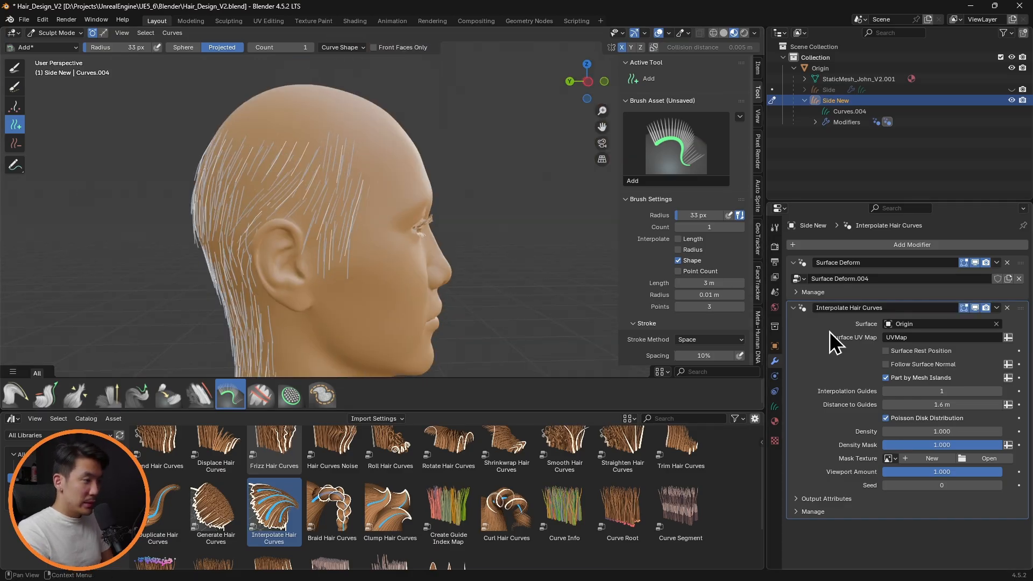
key("ctrl+a")
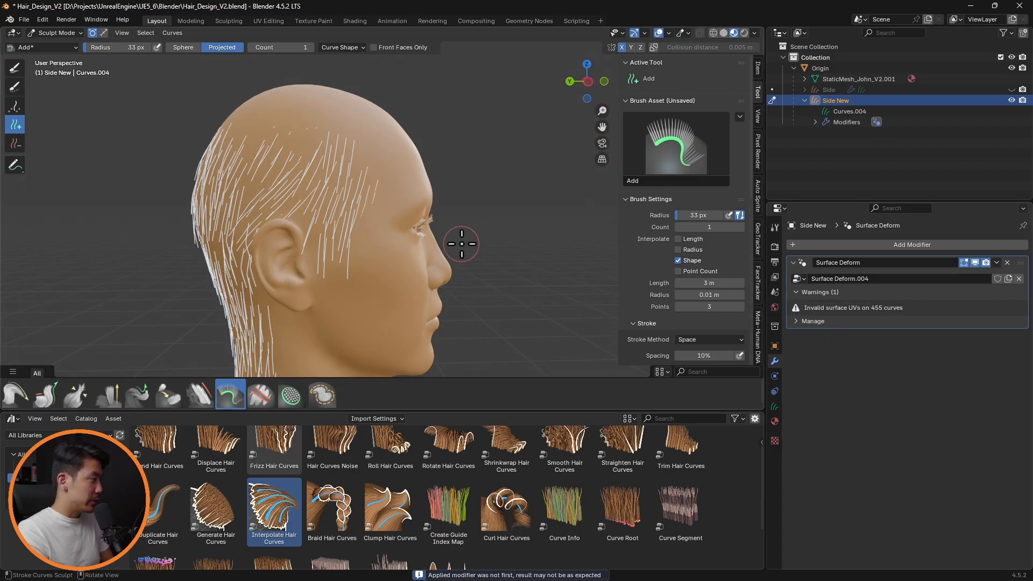
- Lift the hairs above the ear with the projected Puff brush at 34 px and strength 1.000
key("c")
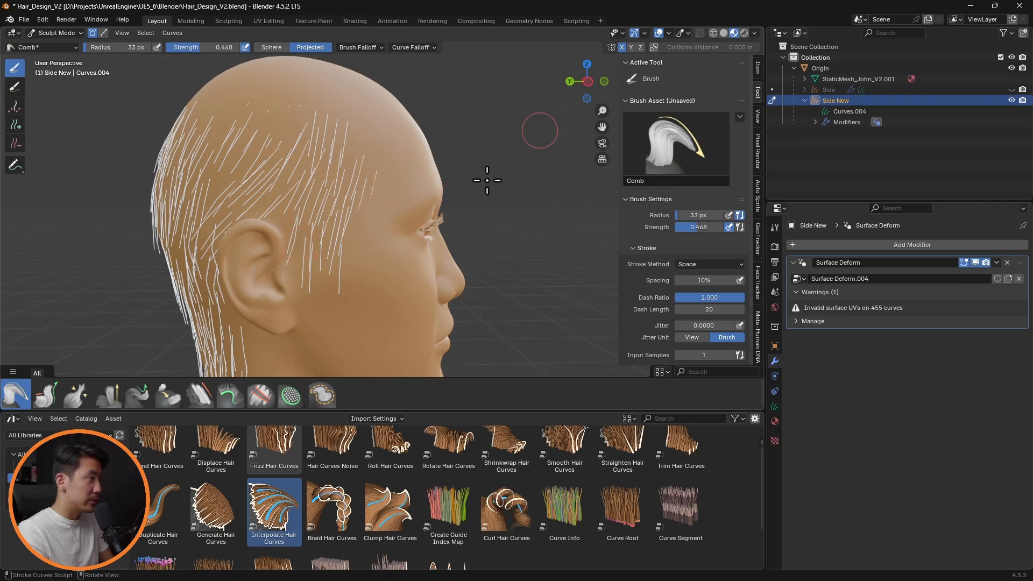
middle_click_drag(365, 208, 323, 215)
left_click(108, 396)
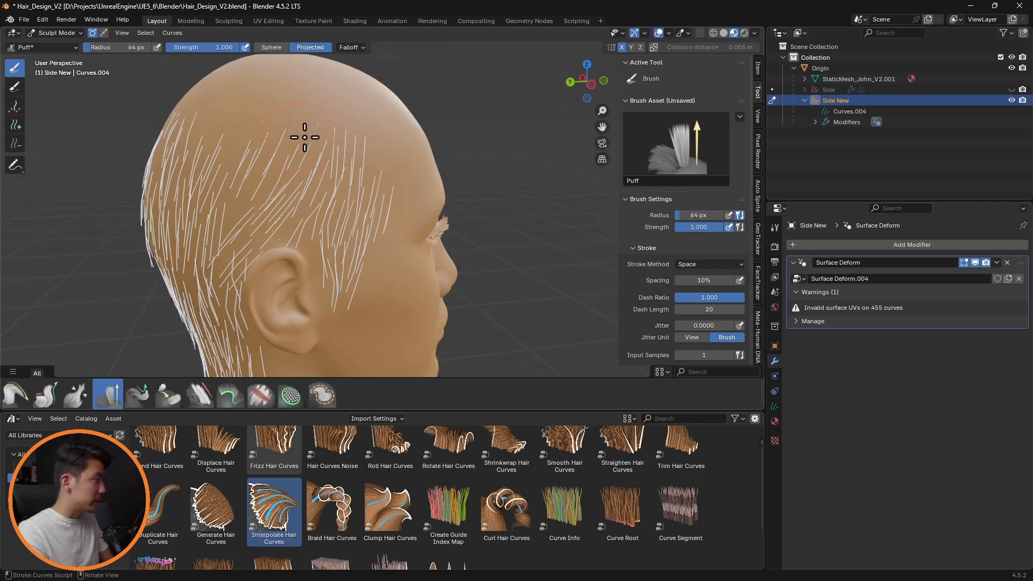
key("f")
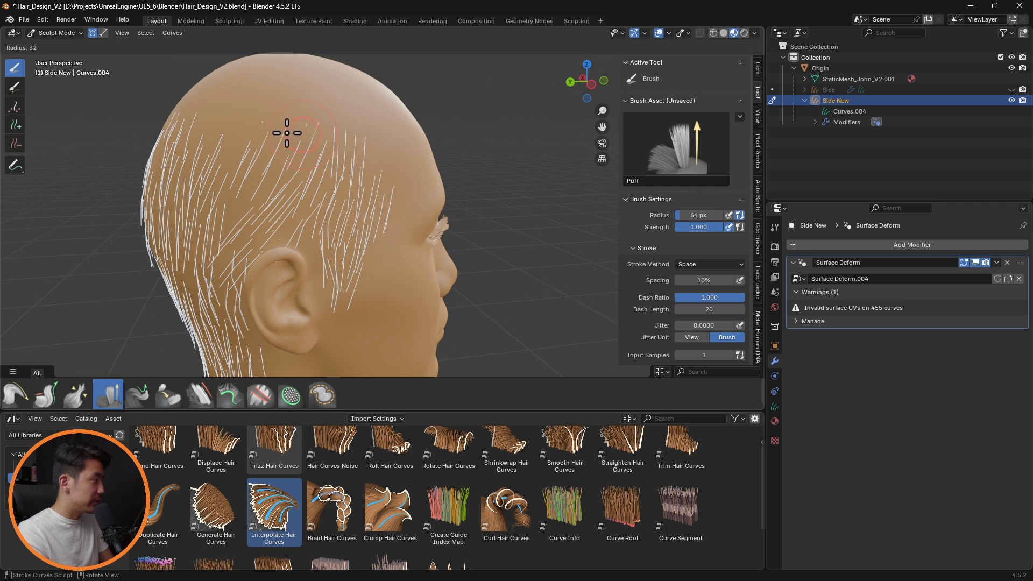
left_click(296, 134)
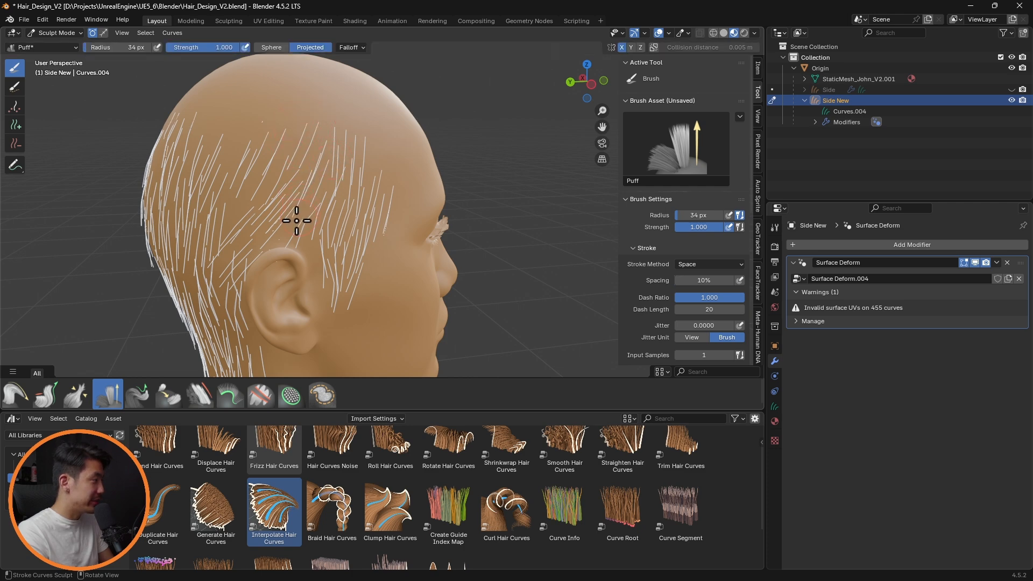
scroll(278, 234, "up", 3)
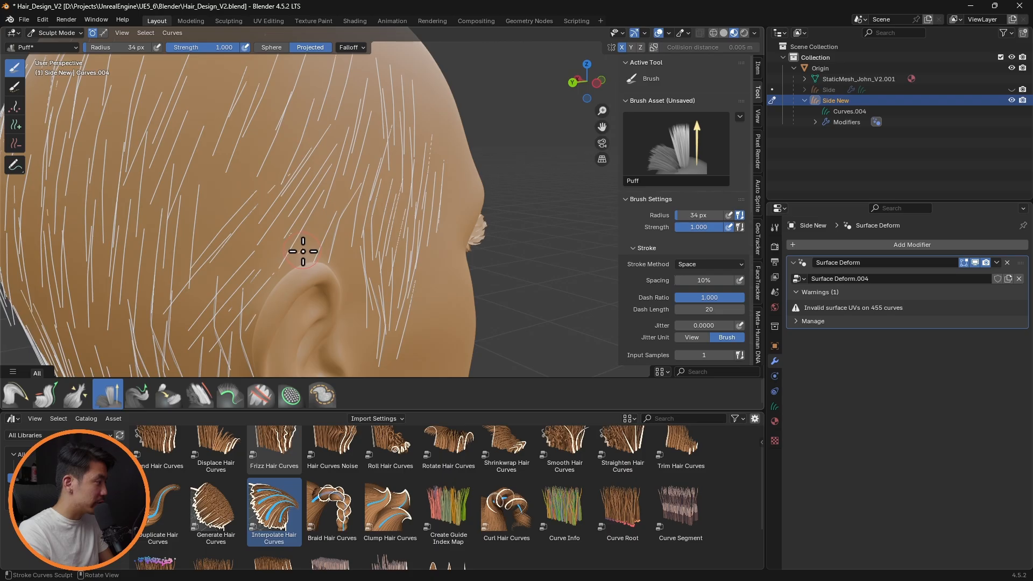
left_click_drag(275, 215, 244, 213)
- Remove the stray hairs growing around the top of the ear with the Delete brush
mouse_move(361, 232)
middle_mouse_down()
mouse_move(403, 226)
mouse_move(18, 157)
middle_mouse_up()
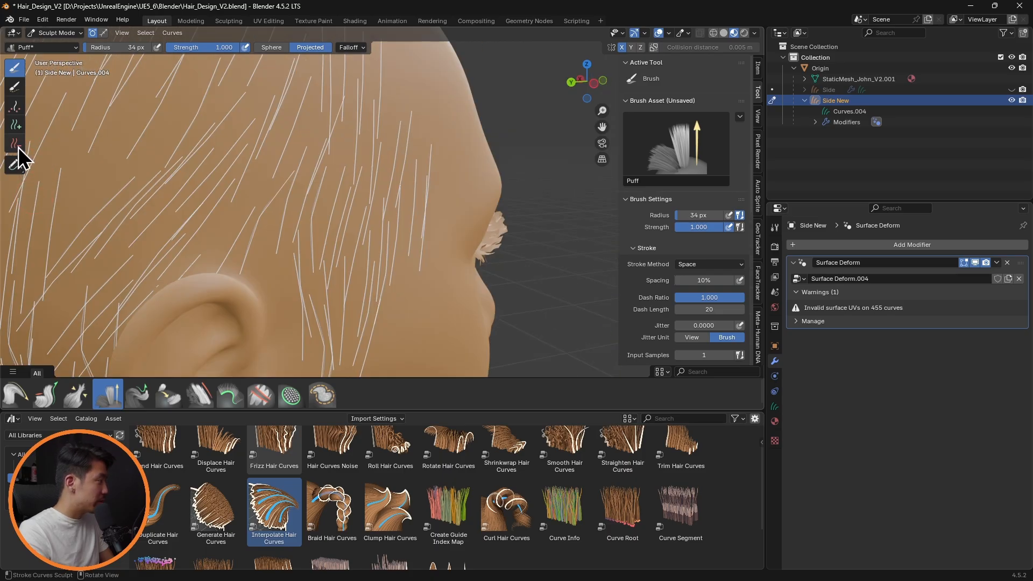
left_click(15, 143)
mouse_move(198, 268)
middle_mouse_down()
mouse_move(250, 270)
mouse_move(276, 284)
mouse_move(180, 226)
middle_mouse_up()
left_click_drag(180, 226, 167, 270)
middle_click_drag(209, 220, 81, 242)
- Comb the hairs above the opposite ear down and toward the face with the Comb brush at 51 px
left_click(14, 396)
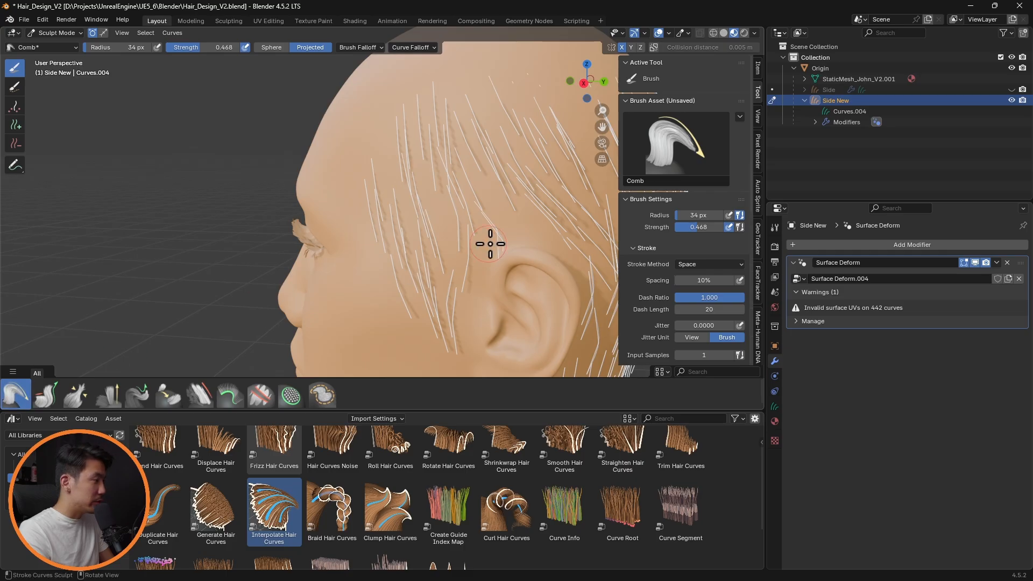
key("f")
left_click(538, 242)
middle_click_drag(538, 210, 504, 198)
left_click_drag(503, 198, 450, 261)
- Add extra hairs beside the ear on that side with the projected Add brush at 16 px
middle_click_drag(511, 260, 474, 260)
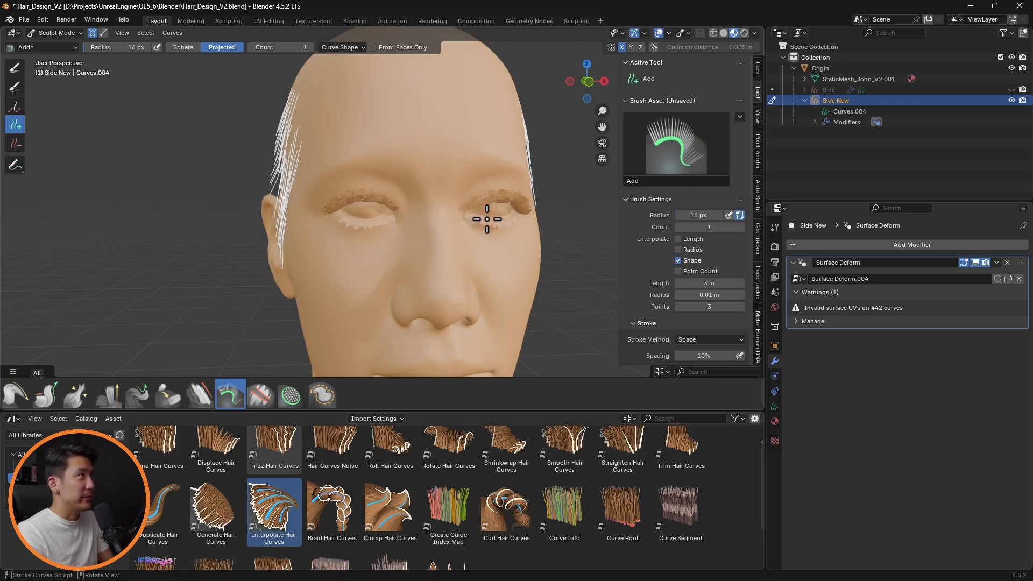
middle_click_drag(431, 219, 514, 241)
left_click_drag(535, 251, 539, 252)
mouse_move(489, 253)
middle_mouse_down()
mouse_move(558, 254)
mouse_move(546, 252)
middle_mouse_up()
scroll(430, 236, "down", 1)
- Comb the temple hairs down in front of the ear at 104 px and retouch the hairs just above the ear
key("c")
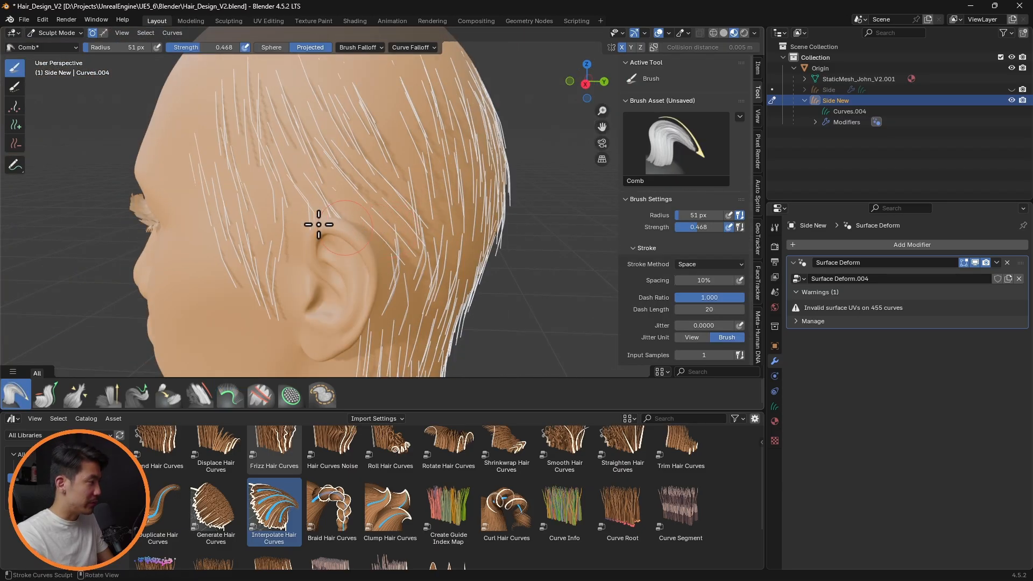
key("f")
left_click(336, 212)
left_click_drag(314, 208, 258, 291)
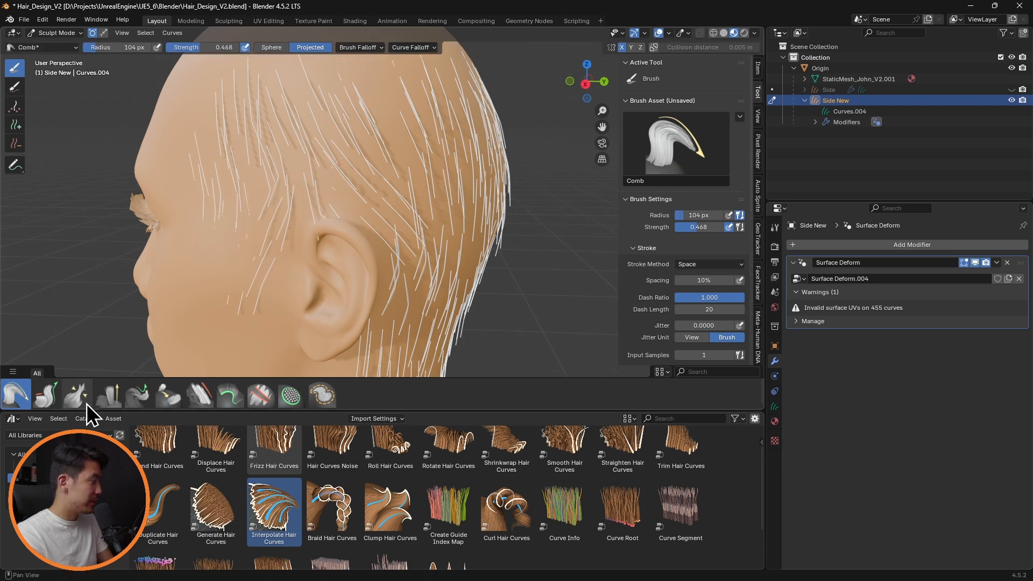
left_click(323, 395)
left_click_drag(302, 189, 316, 205)
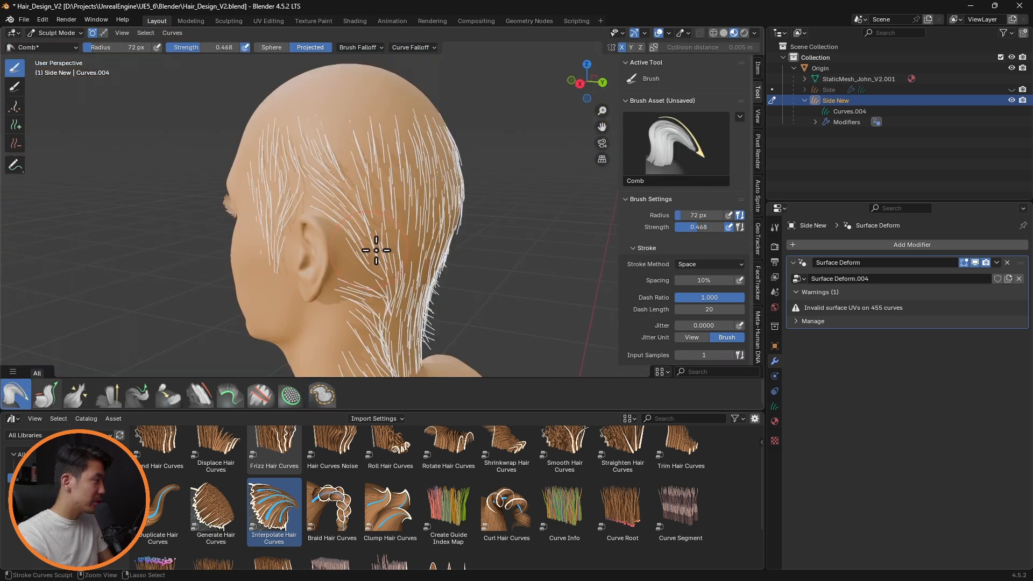
- Undo the last three brush strokes on the side and neck hair
key("ctrl+z")
key("ctrl+z")
middle_click_drag(466, 285, 433, 265)
key("ctrl+z")
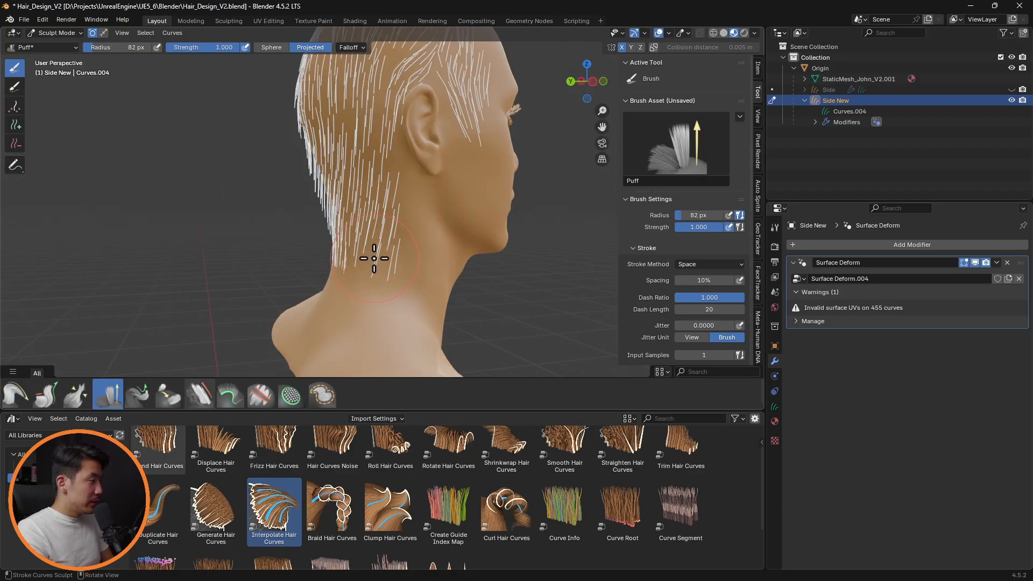
- Delete stray guide hairs at the back and side of the head and comb the remaining ones
middle_click_drag(431, 249, 238, 240)
left_click(16, 143)
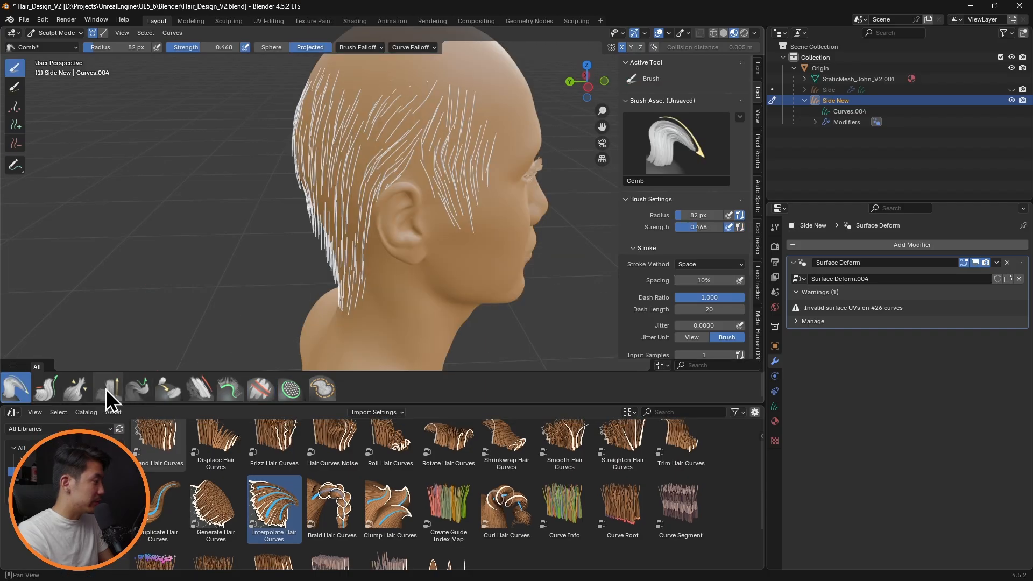
left_click(46, 387)
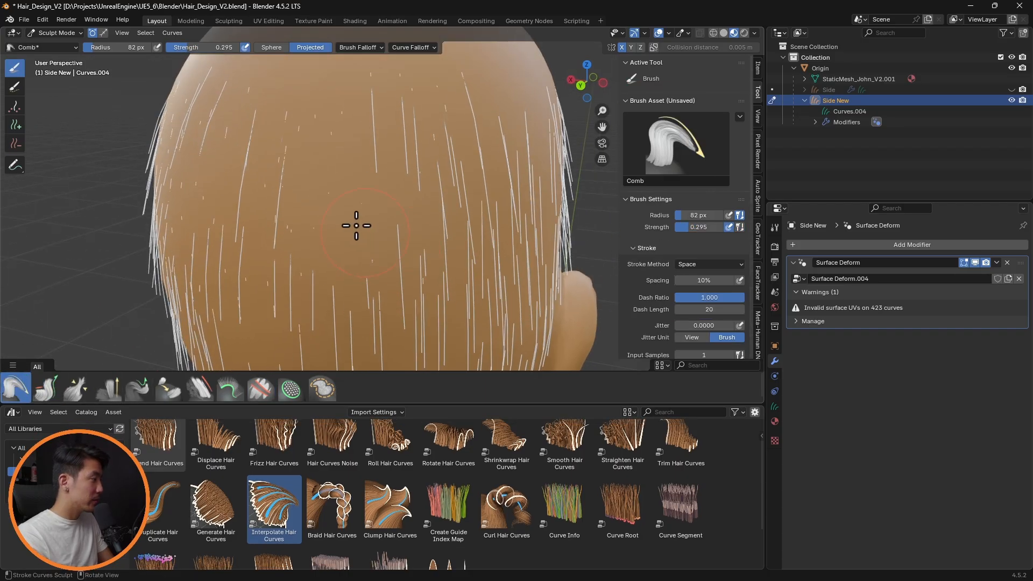
- Lift the guide hairs buried in the back of the scalp using the Puff brush with a 36 px radius
left_click(110, 388)
scroll(383, 263, "up", 3)
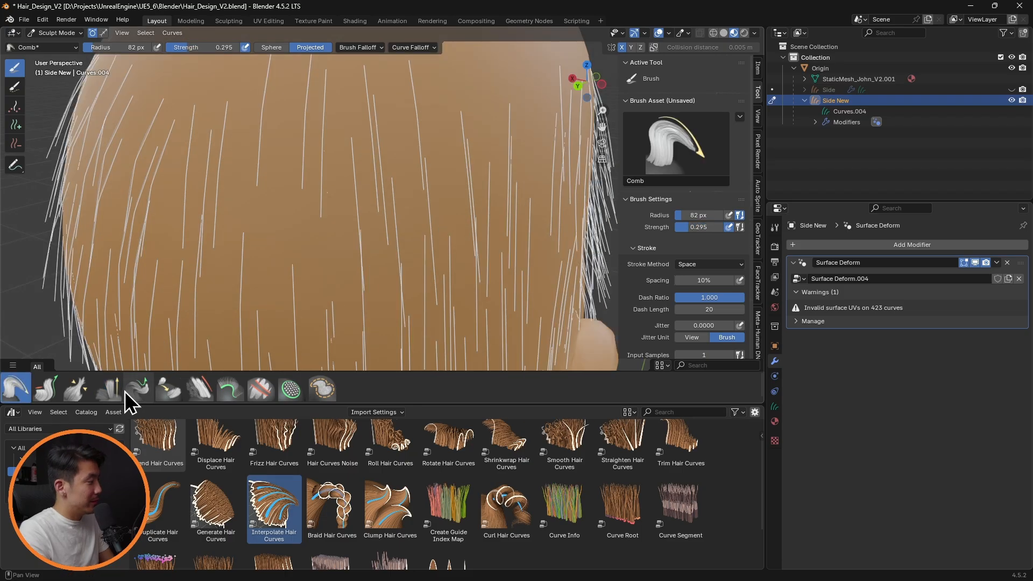
key("f")
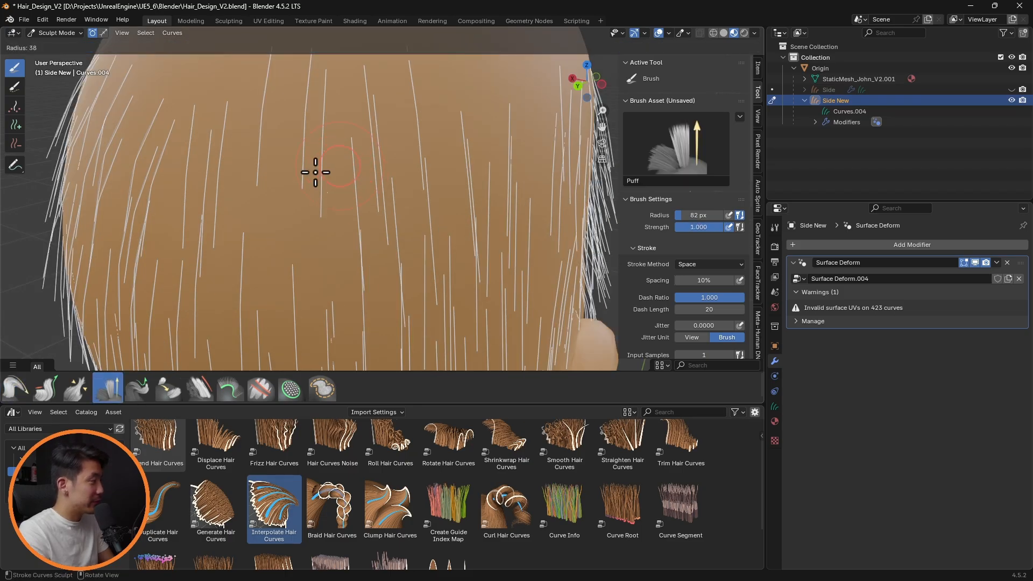
left_click(331, 198)
left_click_drag(331, 191, 331, 196)
mouse_move(312, 219)
middle_mouse_down()
mouse_move(288, 208)
mouse_move(291, 226)
mouse_move(248, 109)
mouse_move(323, 246)
mouse_move(344, 253)
middle_mouse_up()
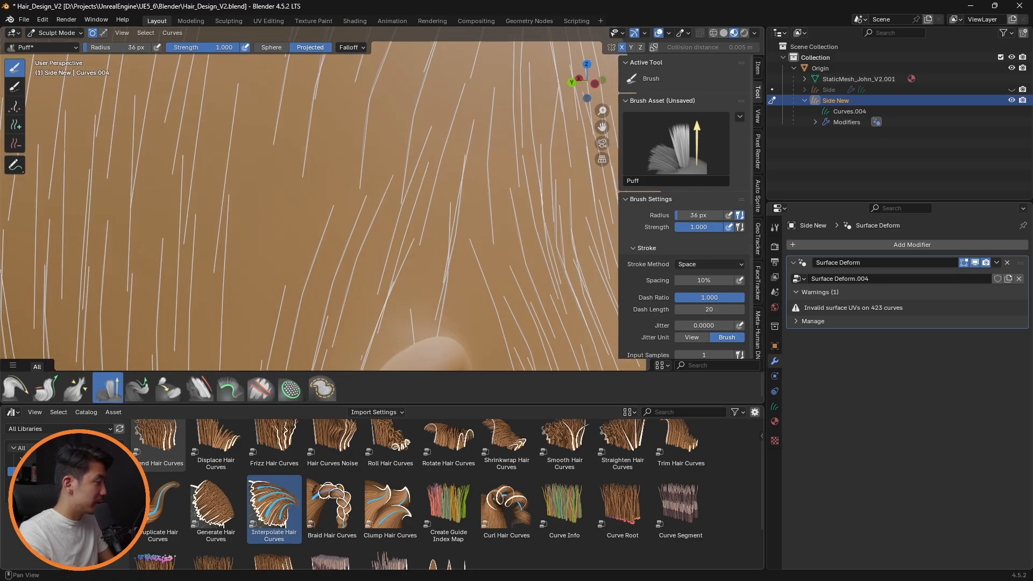
- Delete stray guide hairs behind and above the ear
left_click(38, 389)
left_click(16, 388)
left_click(15, 143)
middle_click_drag(414, 311, 417, 159, "shift")
left_click(401, 166)
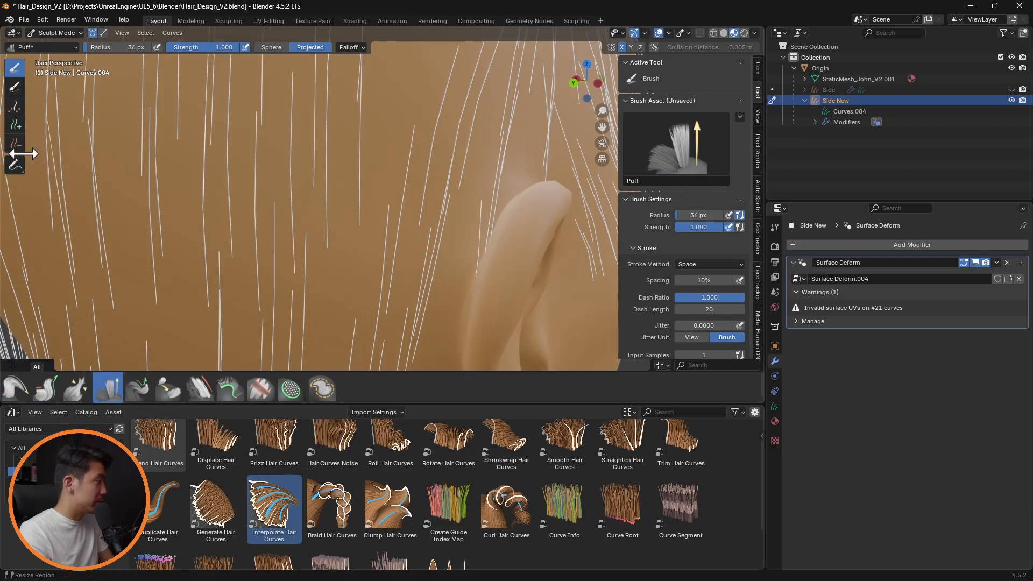
- Delete surplus guide hairs near the ear and comb the sideburn hairs with a 31 px brush radius
left_click(15, 143)
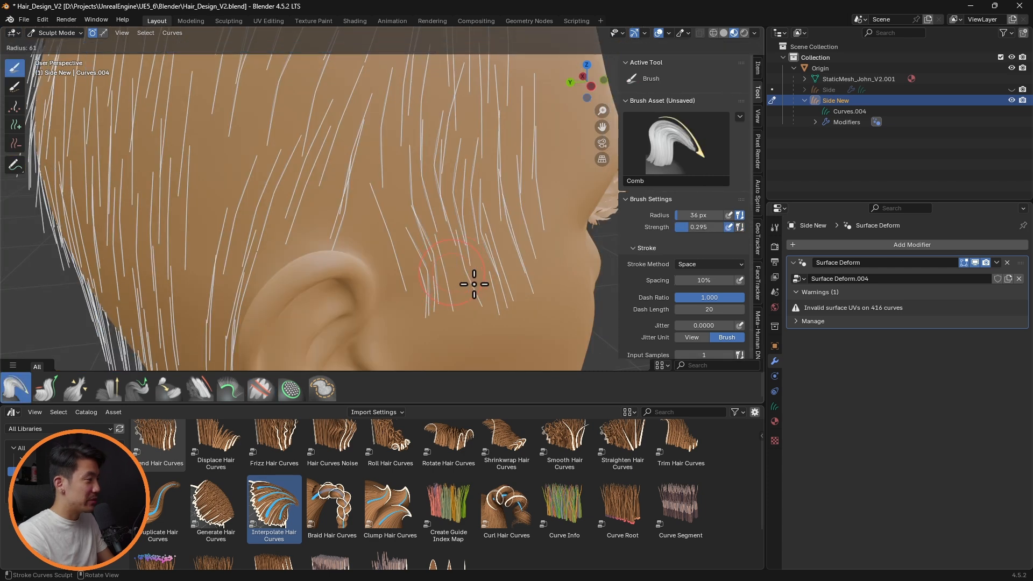
left_click(460, 274)
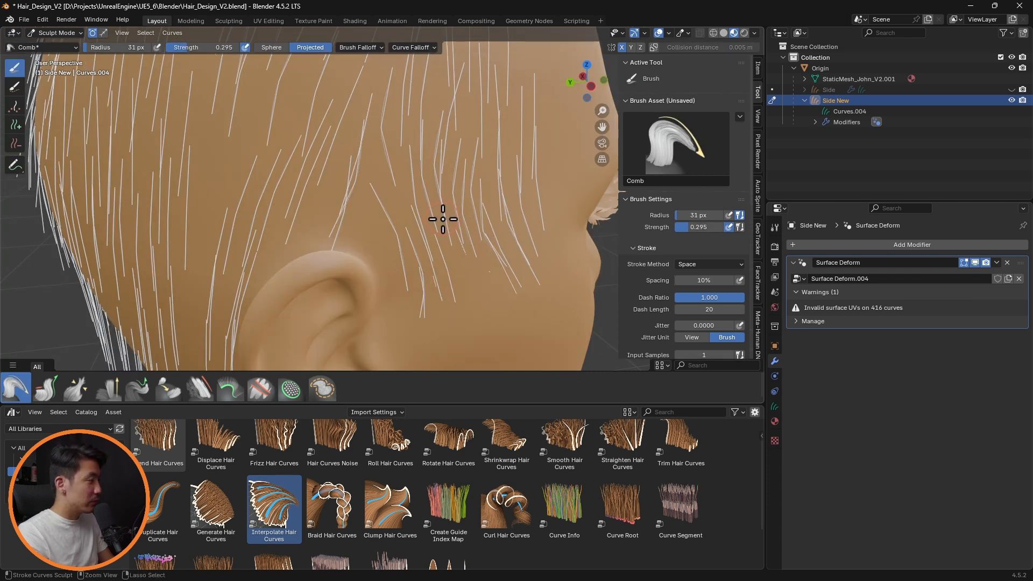
mouse_move(420, 177)
middle_mouse_down()
mouse_move(440, 169)
mouse_move(429, 183)
middle_mouse_up()
- Select the guide hairs just above the ear and comb them toward the back with a 28 px radius at strength 1.000
key("2")
left_click_drag(368, 141, 336, 265)
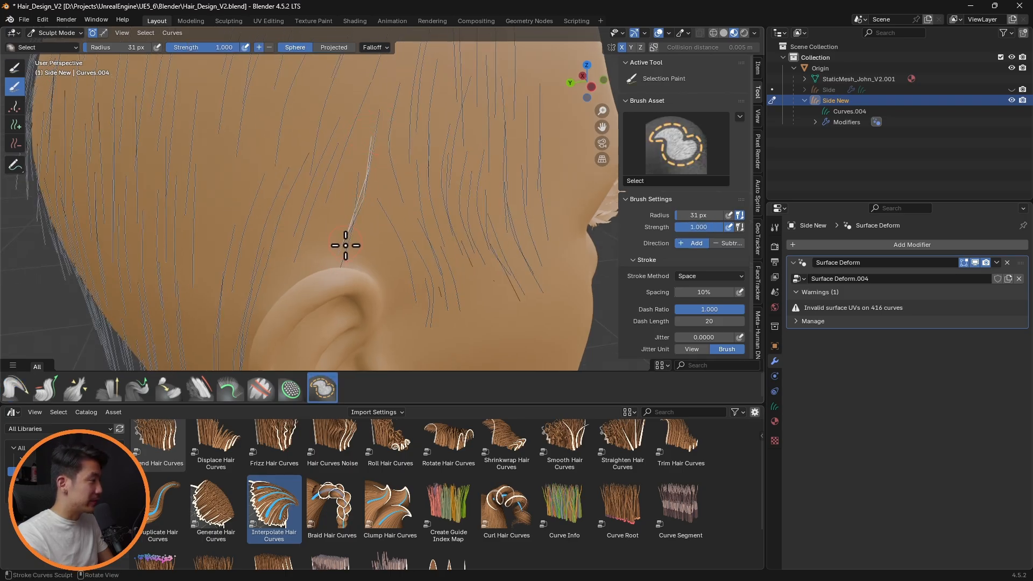
left_click(14, 392)
mouse_move(355, 219)
left_mouse_down()
mouse_move(369, 189)
mouse_move(336, 177)
mouse_move(328, 228)
left_mouse_up()
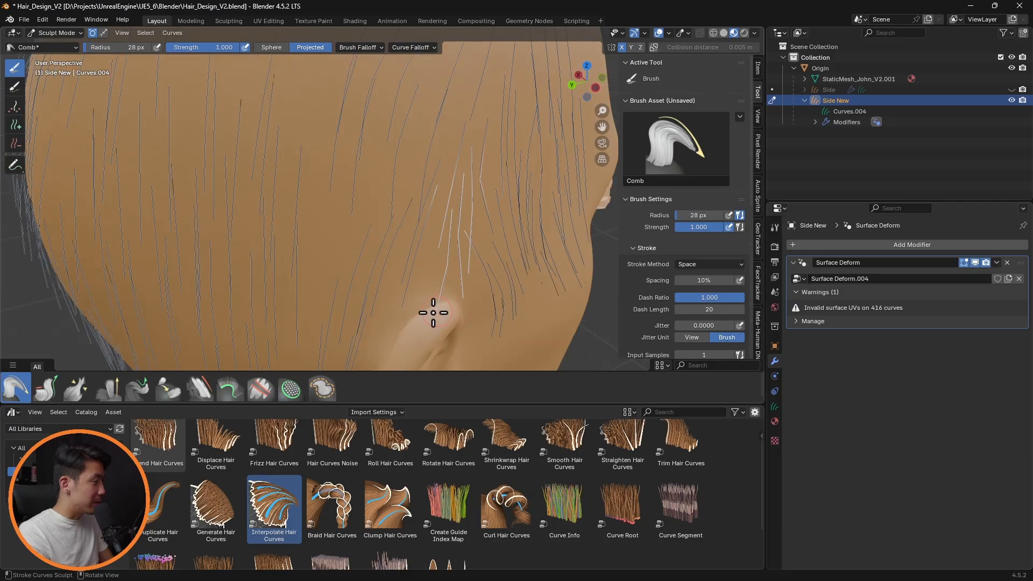
middle_click_drag(393, 314, 453, 261)
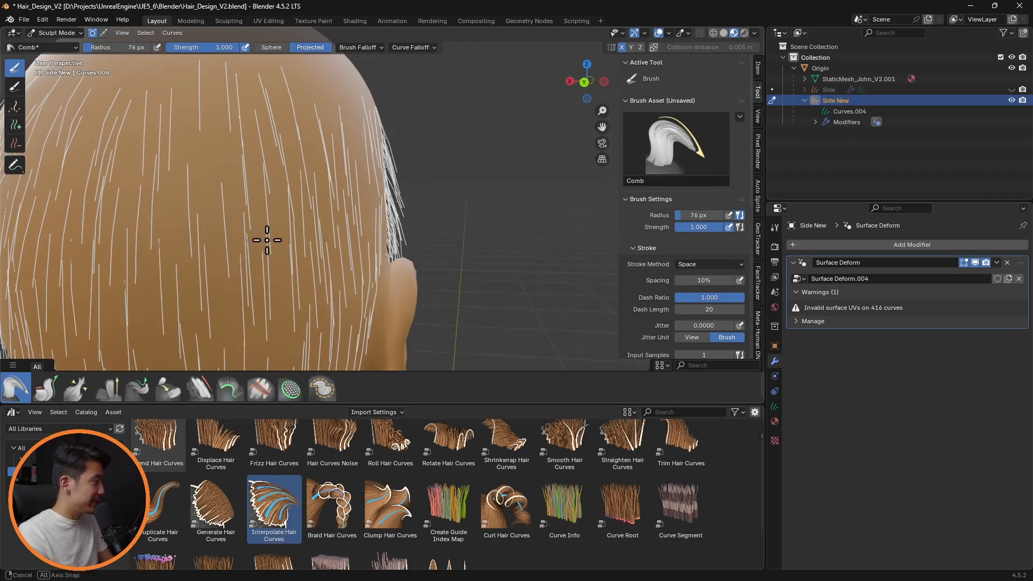
- Lift the guide hairs sunk into the back and side of the scalp using the Puff brush
middle_click_drag(261, 241, 376, 249)
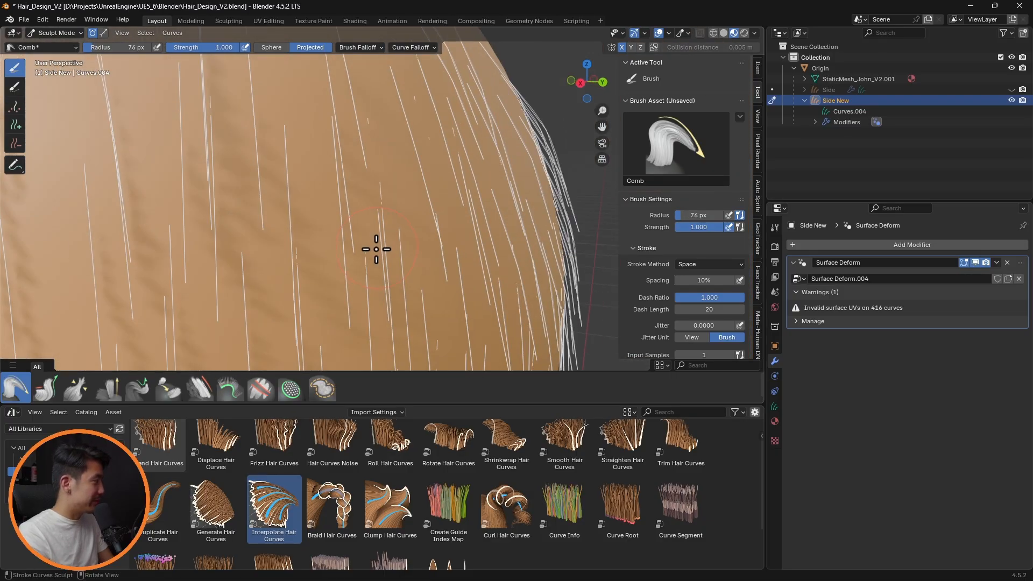
left_click(109, 387)
mouse_move(369, 143)
middle_mouse_down()
mouse_move(463, 269)
mouse_move(526, 256)
mouse_move(405, 259)
mouse_move(289, 237)
mouse_move(382, 247)
middle_mouse_up()
middle_click_drag(448, 257, 359, 270)
- Comb the guide hairs on the side of the head above the ear with a 76 px radius
left_click(16, 389)
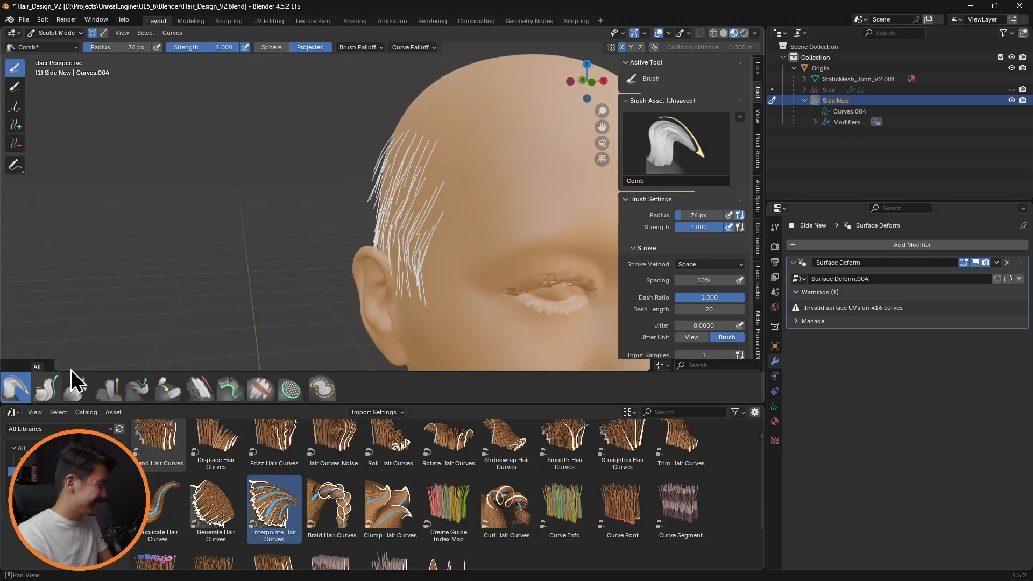
scroll(337, 143, "up", 2)
middle_click_drag(334, 185, 477, 231)
mouse_move(478, 232)
left_mouse_down()
mouse_move(438, 219)
mouse_move(427, 120)
left_mouse_up()
scroll(456, 201, "down", 4)
middle_click_drag(457, 201, 468, 285)
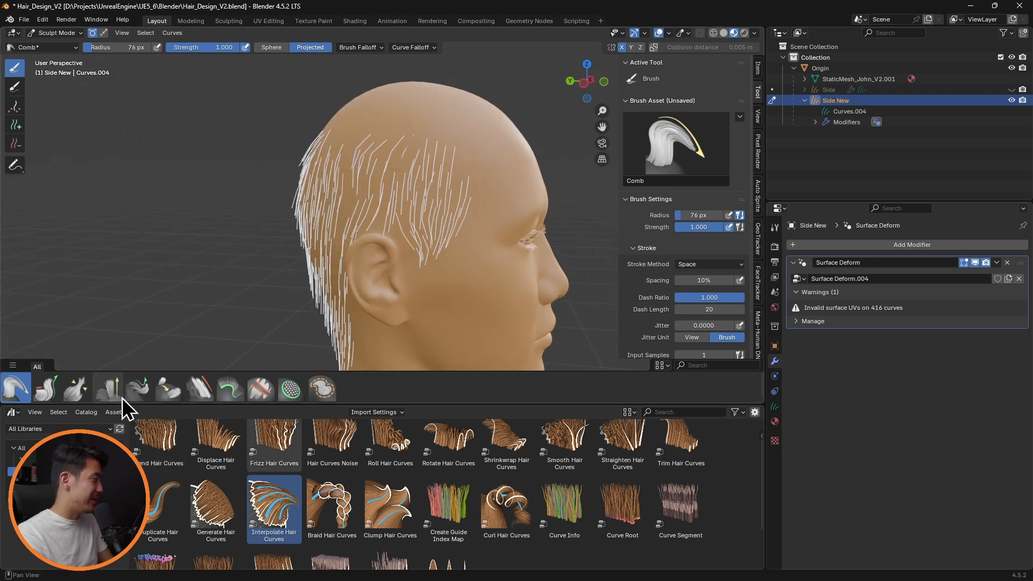
- Add an Interpolate Hair Curves modifier to the Side New hair and set its surface to Origin
left_click(107, 388)
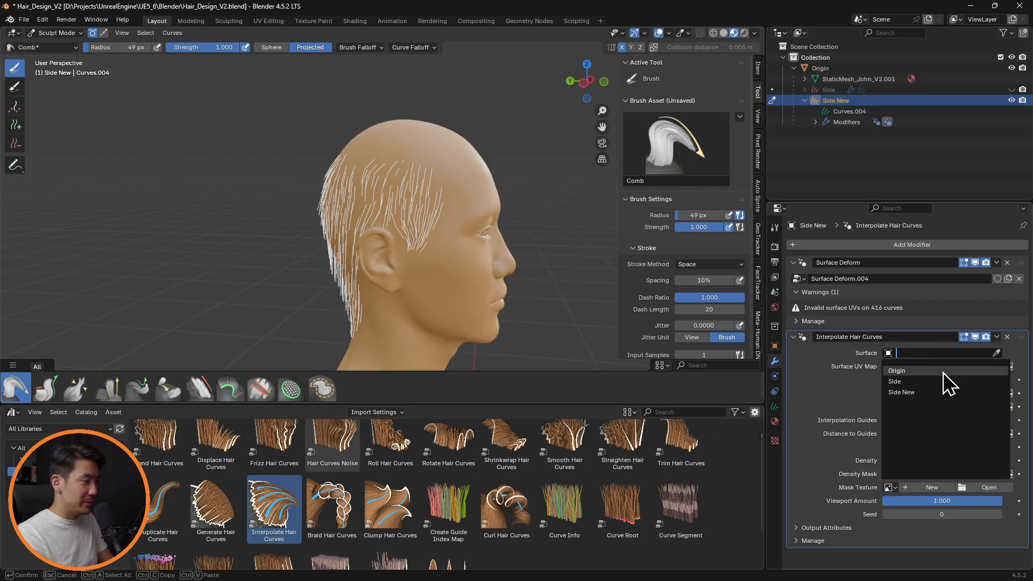
left_click(944, 371)
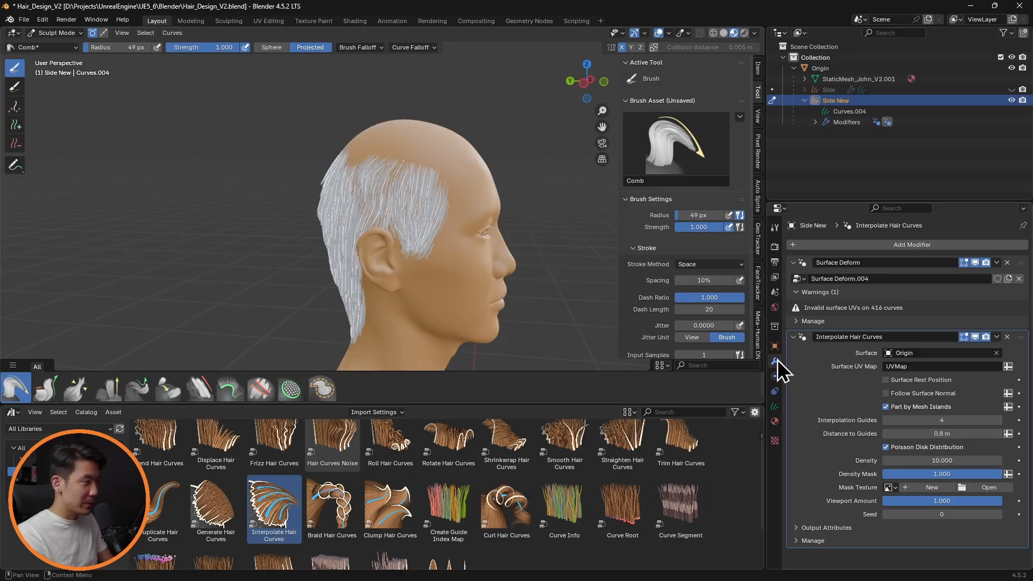
middle_click_drag(492, 215, 565, 229)
scroll(469, 286, "down", 2)
middle_click_drag(480, 287, 581, 251)
scroll(581, 251, "up", 6)
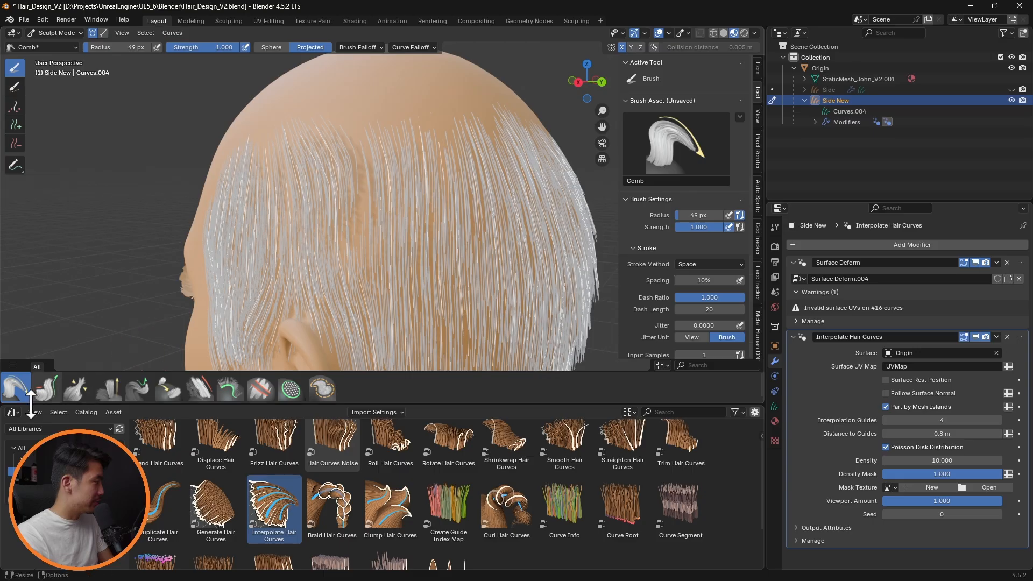
- Switch to the Puff brush and hide the Interpolate Hair Curves modifier in the viewport to expose the guide hairs
left_click(111, 395)
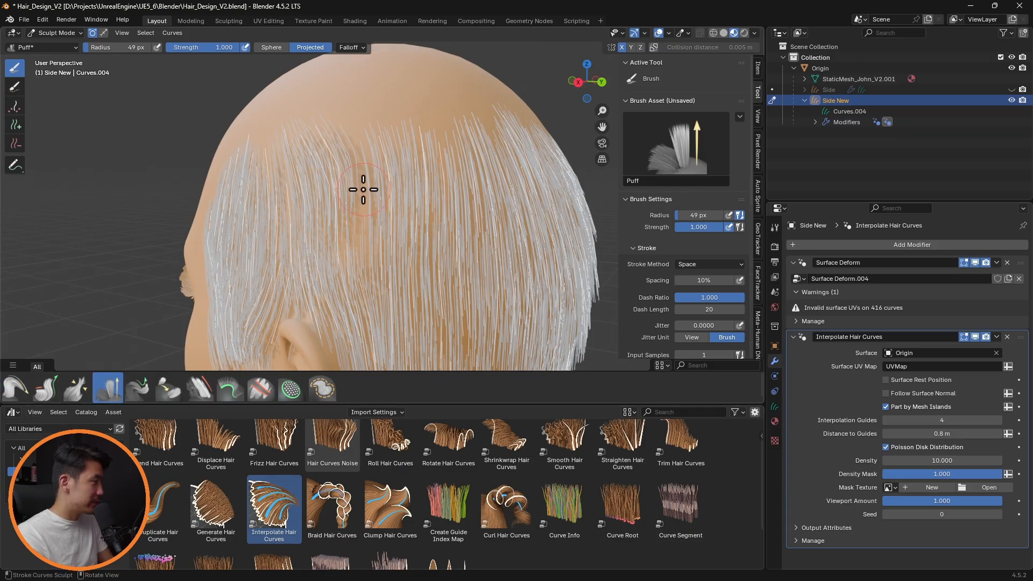
left_click(975, 337)
left_click(975, 338)
left_click(975, 338)
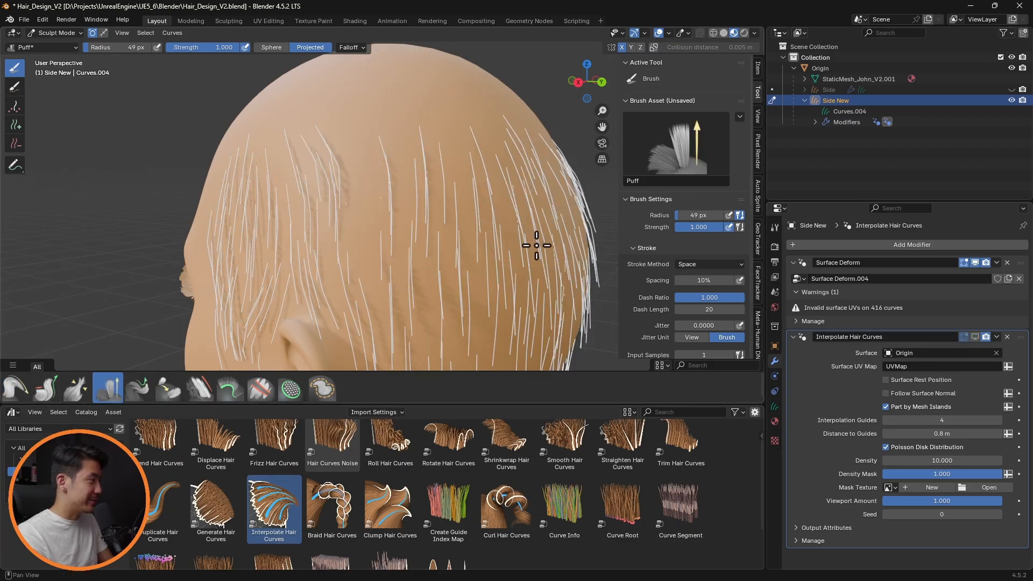
- Add guide hairs in the sparse area above and behind the ear with Length and Radius interpolation turned off
left_click(230, 387)
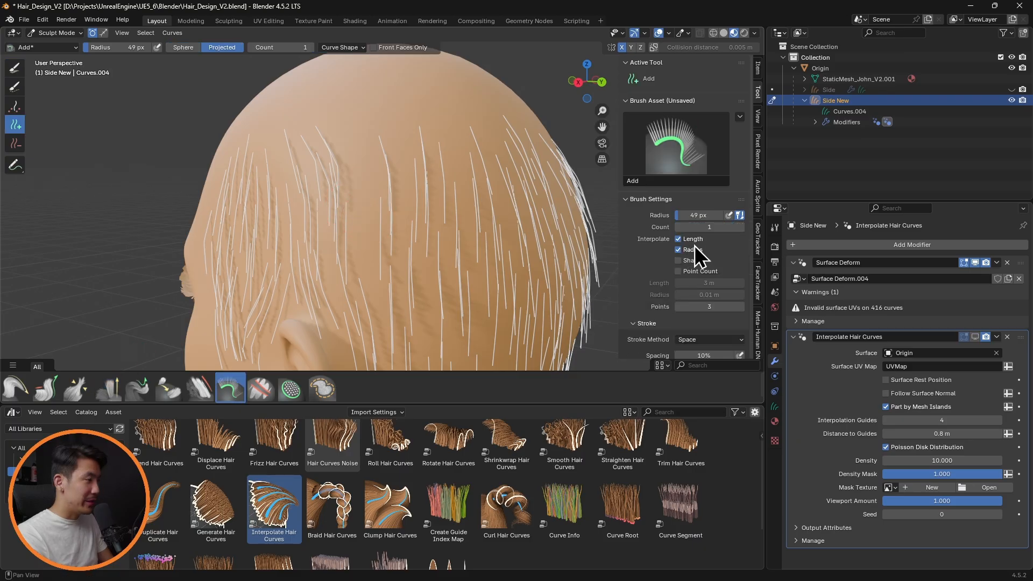
left_click(691, 242)
left_click(681, 250)
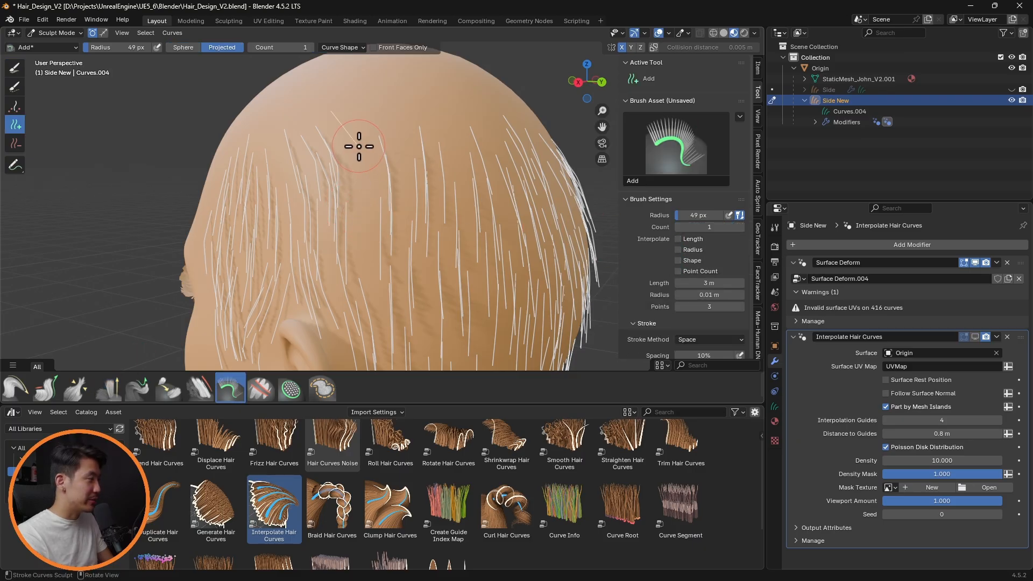
middle_click_drag(412, 160, 329, 166)
middle_click_drag(237, 161, 213, 157)
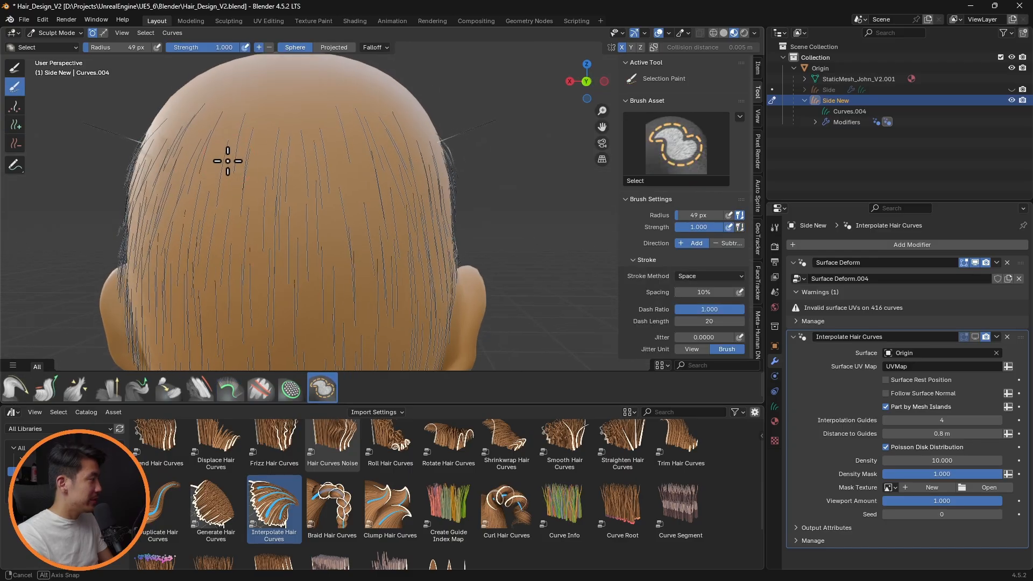
- Select the newly added guide hairs and comb them down along the scalp with a 92 px radius at strength 0.453
middle_click_drag(213, 157, 390, 226, "shift")
scroll(349, 242, "up", 2)
key("f")
left_click(253, 216)
left_click(15, 388)
left_click_drag(217, 214, 205, 410)
left_click_drag(277, 212, 267, 274)
left_click_drag(246, 232, 235, 330)
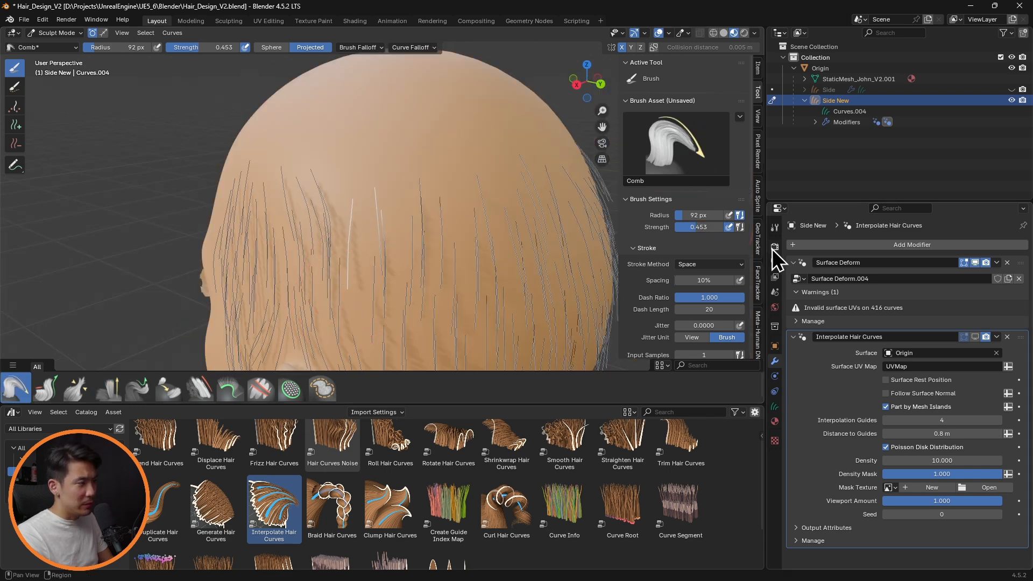
- Set the scene's curves render shape to Strip, and return to the hair's modifier settings
left_click(775, 247)
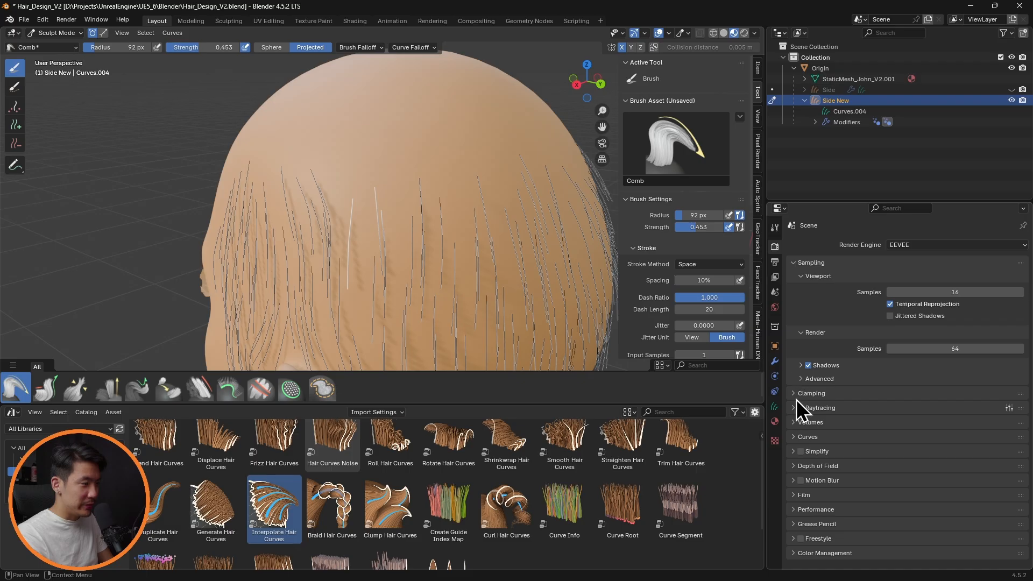
left_click(798, 436)
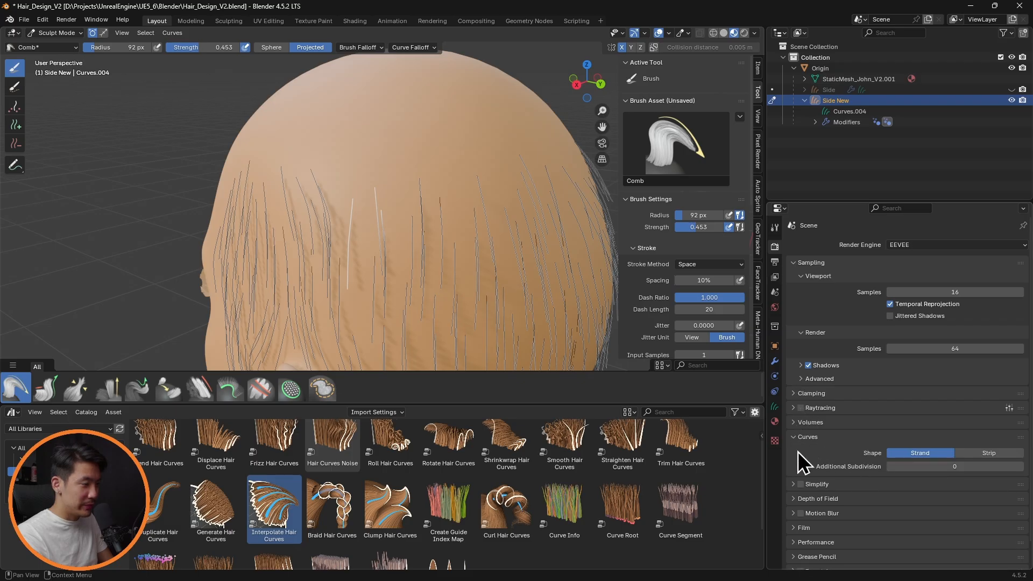
left_click(988, 453)
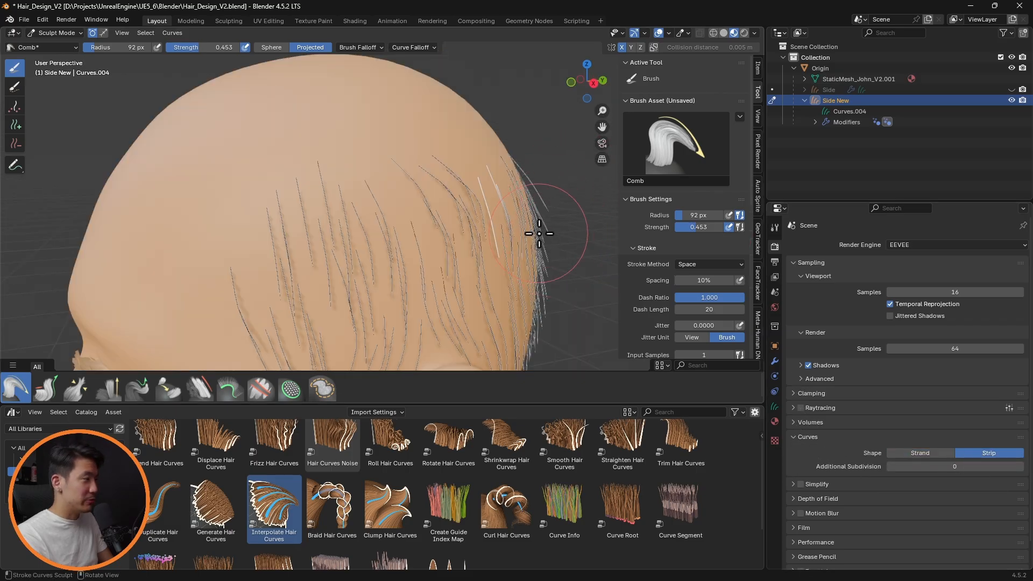
left_click(775, 361)
- Refine the guide hairs on the sides of the head with the Comb and Puff brushes at a 42 px radius
mouse_move(581, 266)
middle_mouse_down()
mouse_move(383, 244)
mouse_move(437, 252)
mouse_move(293, 292)
mouse_move(530, 307)
mouse_move(489, 315)
middle_mouse_up()
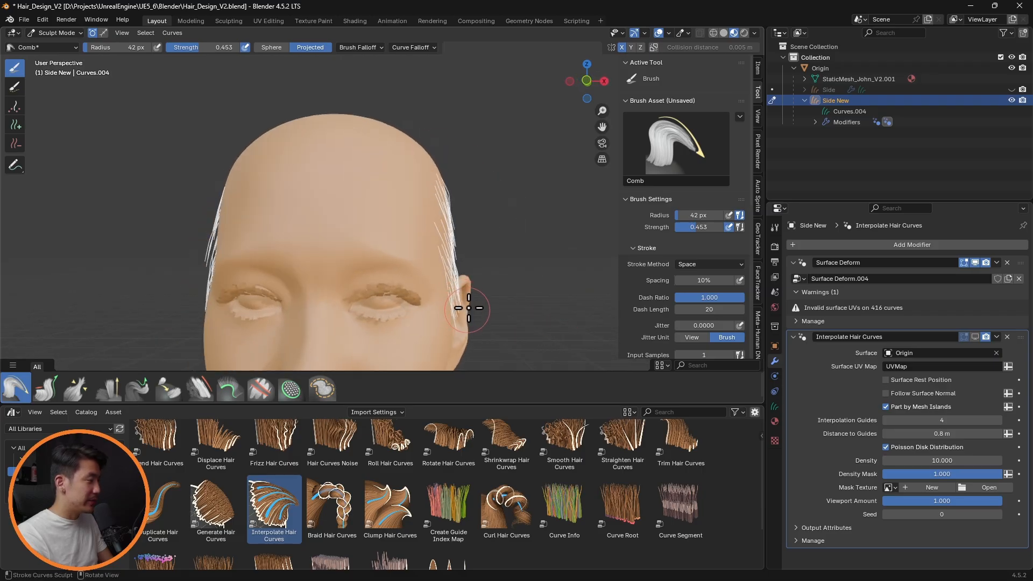
mouse_move(456, 331)
middle_mouse_down()
mouse_move(521, 297)
mouse_move(459, 256)
mouse_move(392, 254)
middle_mouse_up()
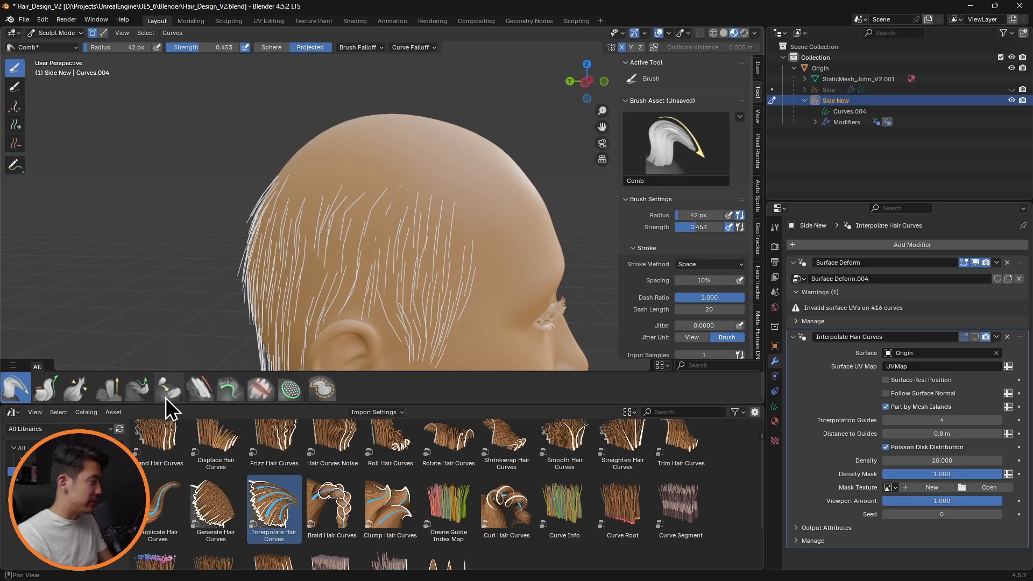
left_click(107, 387)
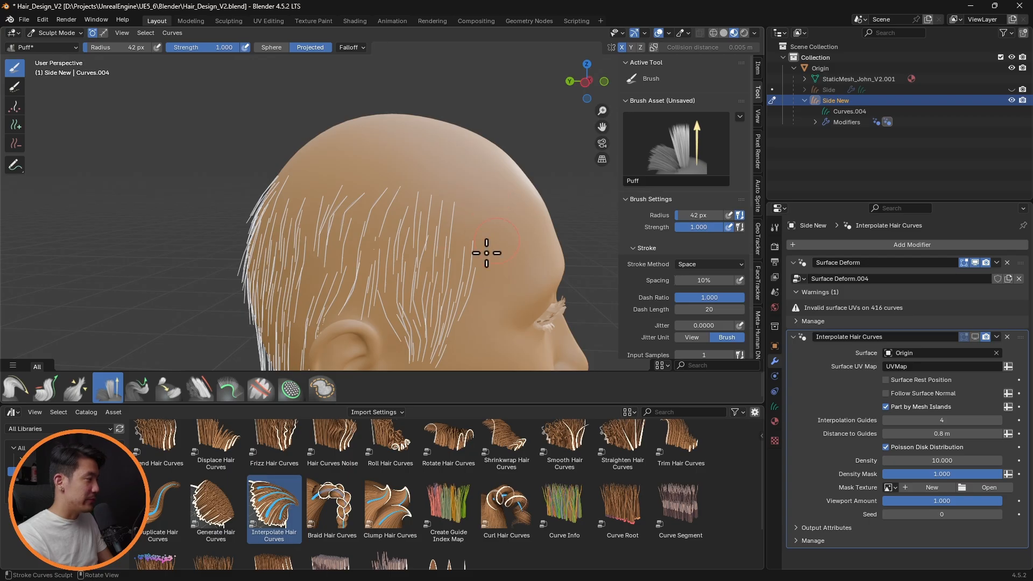
middle_click_drag(377, 244, 945, 376)
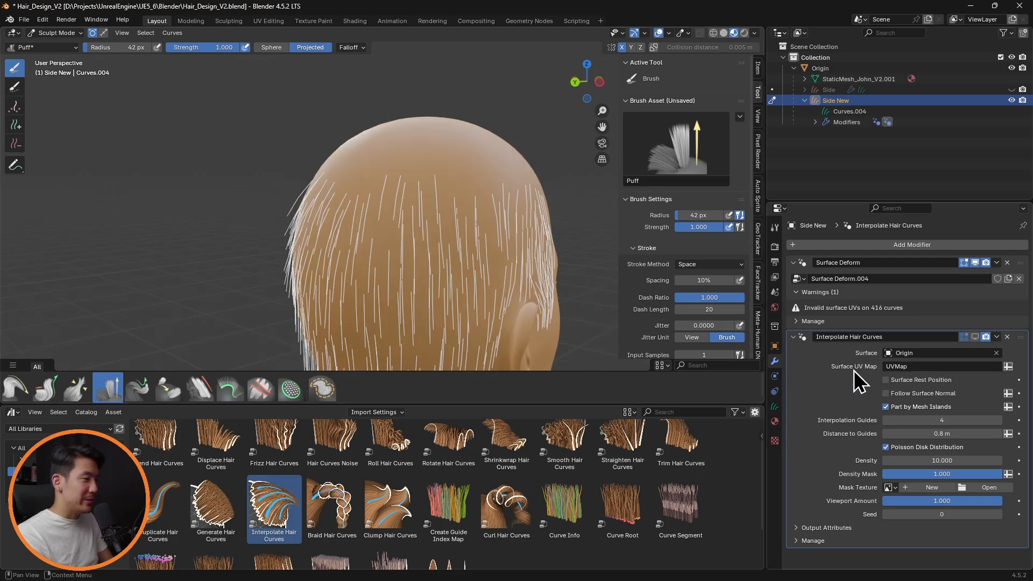
- Preview the interpolated hair across the back of the head, then hide the interpolation in the viewport again
left_click(976, 339)
scroll(526, 251, "down", 3)
middle_click_drag(376, 247, 408, 249)
scroll(409, 249, "up", 3)
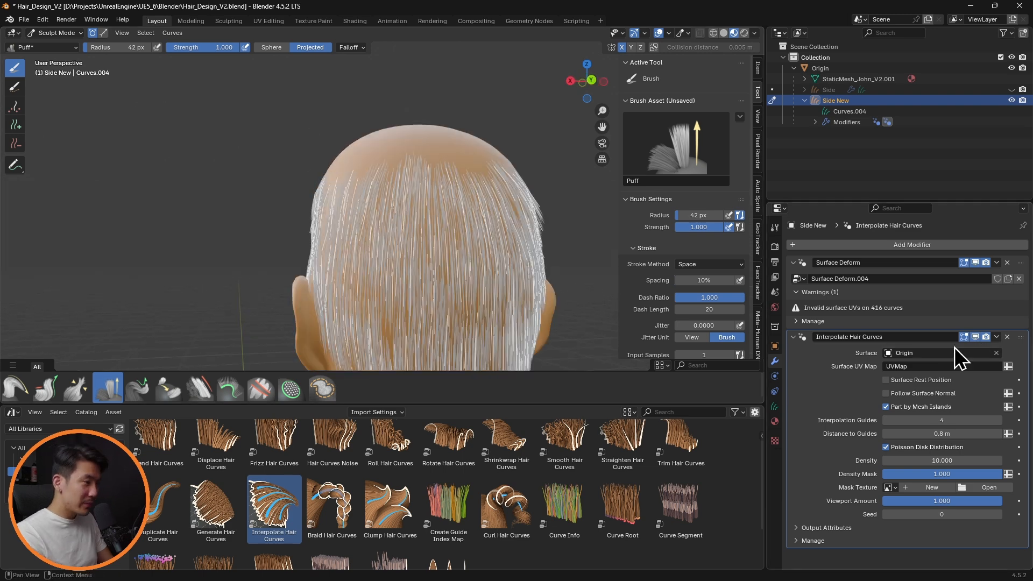
left_click(976, 339)
middle_click_drag(510, 259, 544, 231)
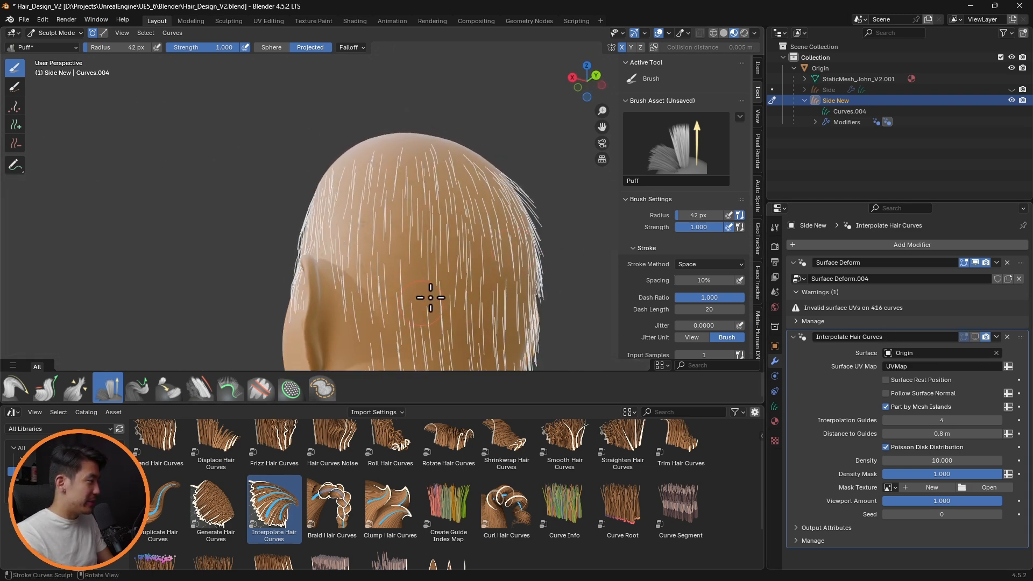
- Add guide hairs across the back of the head and paint-select the new ones with a 42 px radius
left_click(14, 124)
middle_click_drag(507, 269, 393, 286)
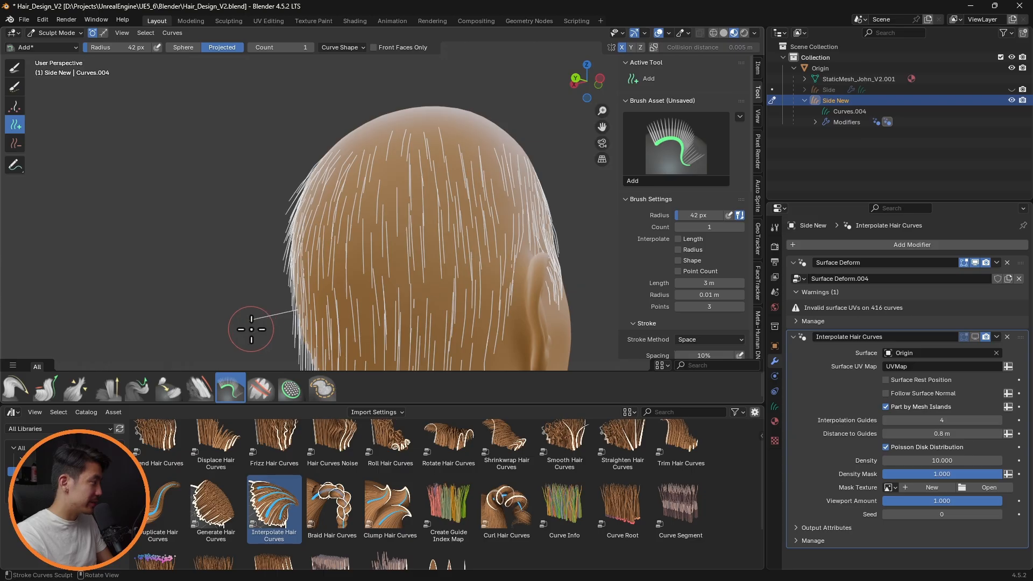
left_click(14, 86)
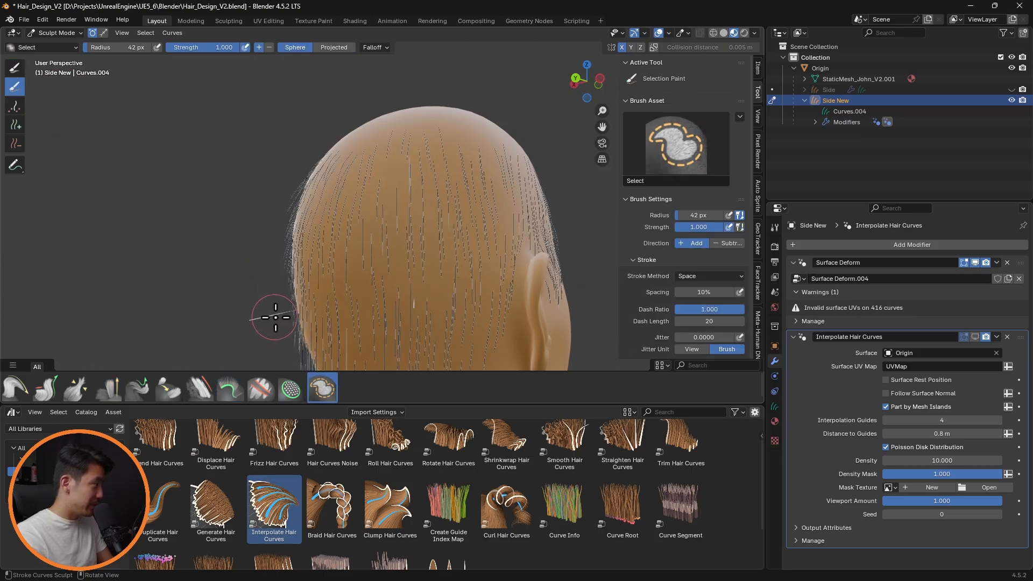
mouse_move(311, 324)
middle_mouse_down()
mouse_move(452, 258)
mouse_move(586, 283)
mouse_move(590, 303)
mouse_move(511, 297)
middle_mouse_up()
- Comb the selected guide hairs along the back of the head, using a 432 px and a 121 px radius at strength 0.453
left_click(15, 68)
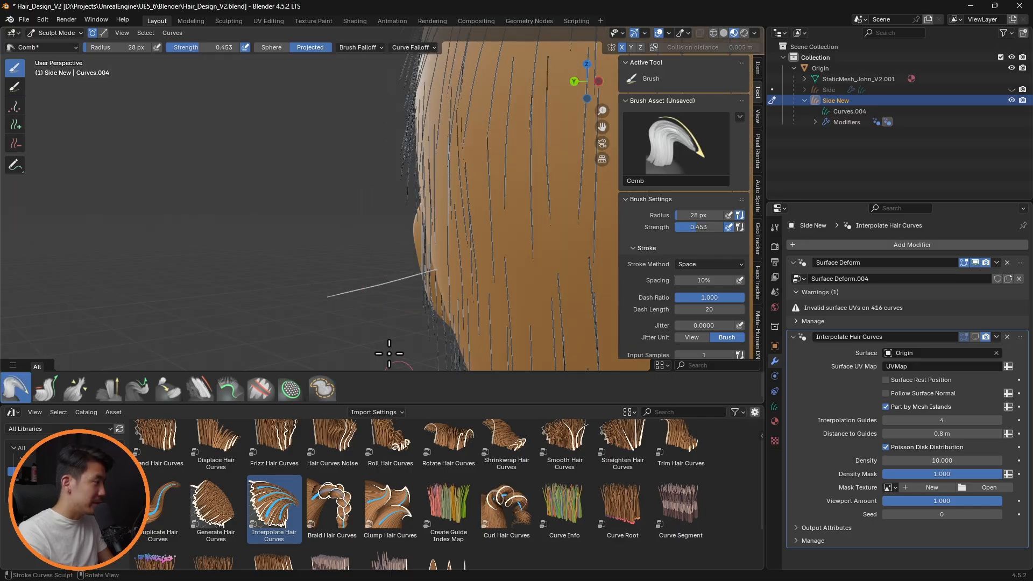
key("f")
left_click(405, 293)
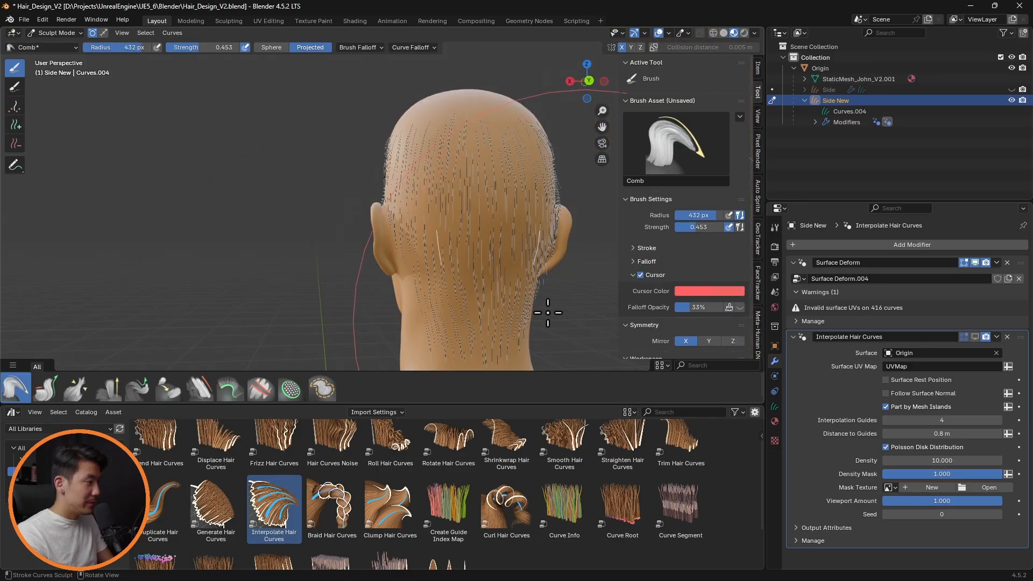
key("f")
middle_click_drag(766, 341, 456, 249)
scroll(472, 284, "up", 3)
- Toggle the interpolated hair in the viewport to inspect coverage behind the ear, leaving it hidden
left_click(975, 336)
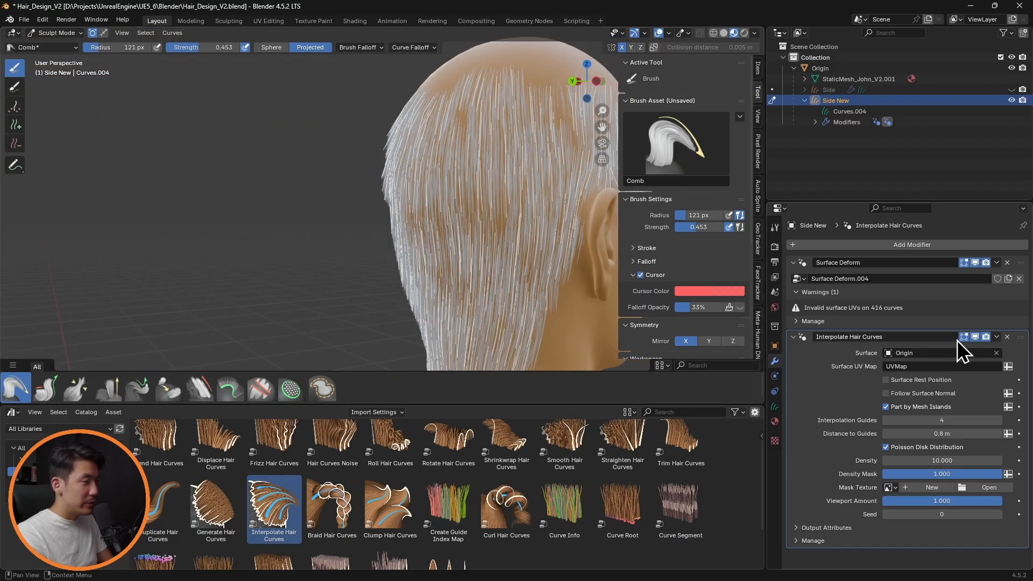
left_click(975, 337)
left_click(975, 338)
left_click(975, 338)
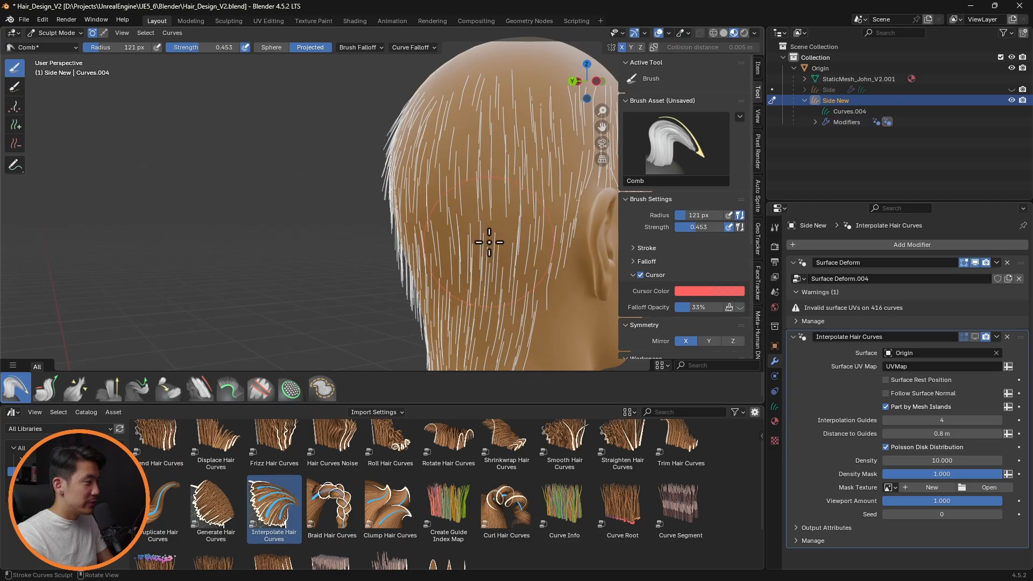
- Add guide hairs in the gaps behind the ear and paint-select them with a 29 px radius
left_click(15, 124)
left_click(507, 232)
middle_click_drag(508, 233, 443, 236)
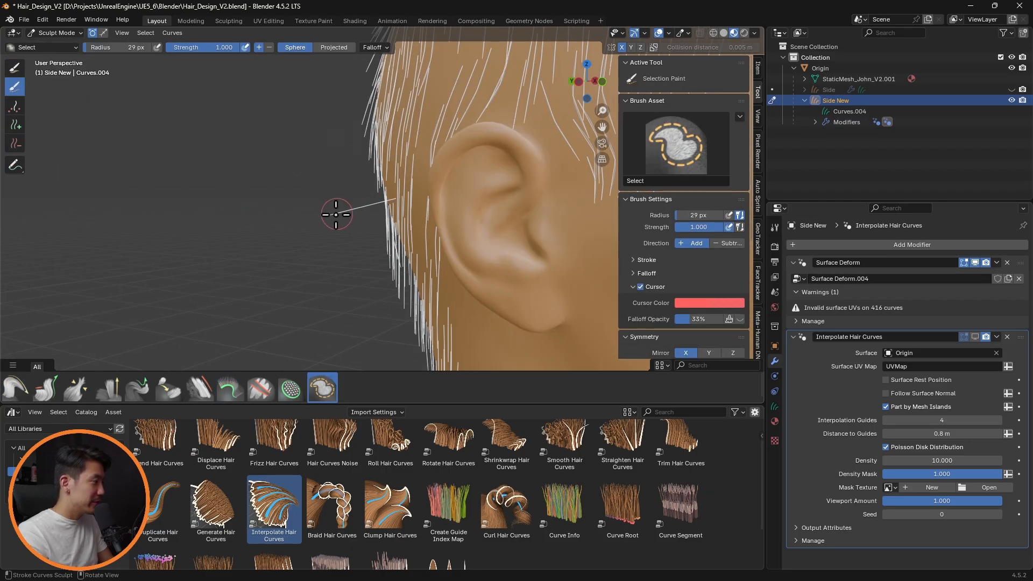
middle_click_drag(336, 214, 507, 248)
scroll(539, 228, "up", 3)
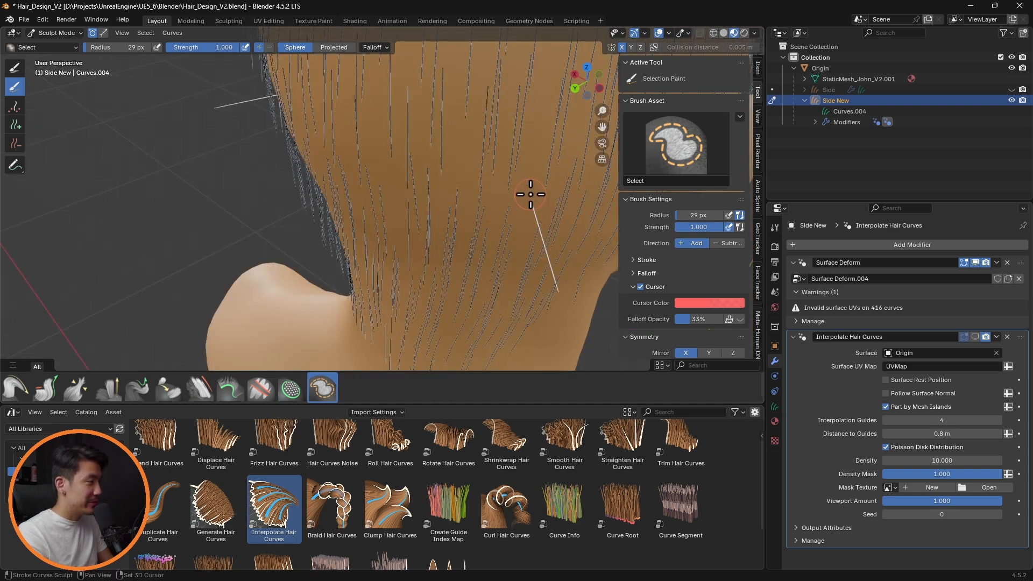
middle_click_drag(547, 195, 428, 161)
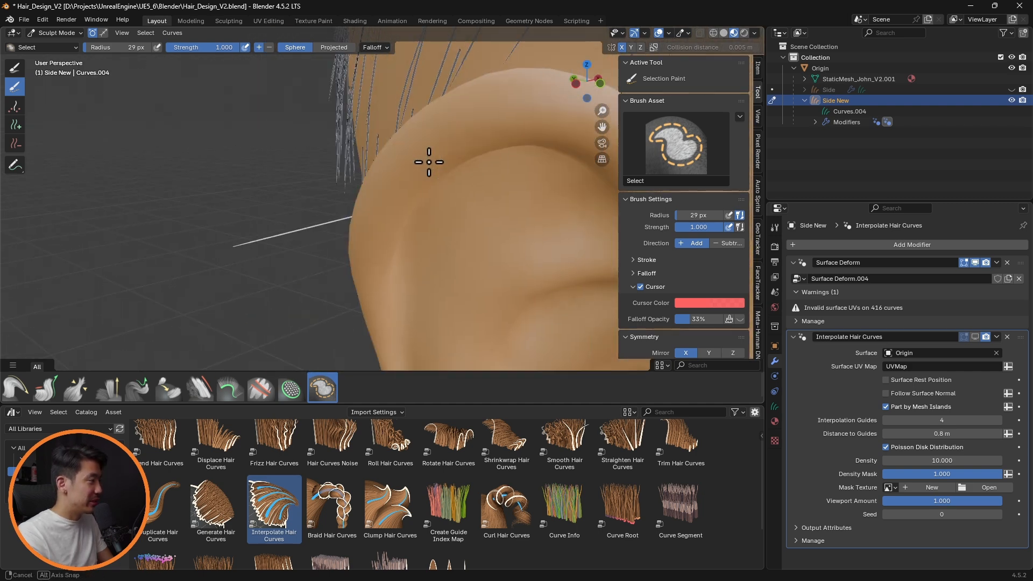
- Comb the selected guide hairs downward behind the ear and toward the nape
left_click(18, 389)
key("f")
left_click(466, 236)
mouse_move(327, 235)
left_mouse_down()
mouse_move(337, 318)
mouse_move(367, 364)
left_mouse_up()
mouse_move(345, 307)
middle_mouse_down()
mouse_move(525, 292)
mouse_move(454, 250)
mouse_move(484, 306)
mouse_move(478, 300)
mouse_move(484, 232)
middle_mouse_up()
- Lift the guide hairs across the back of the head using the Puff brush with a 230 px radius
left_click(107, 388)
key("f")
left_click(409, 220)
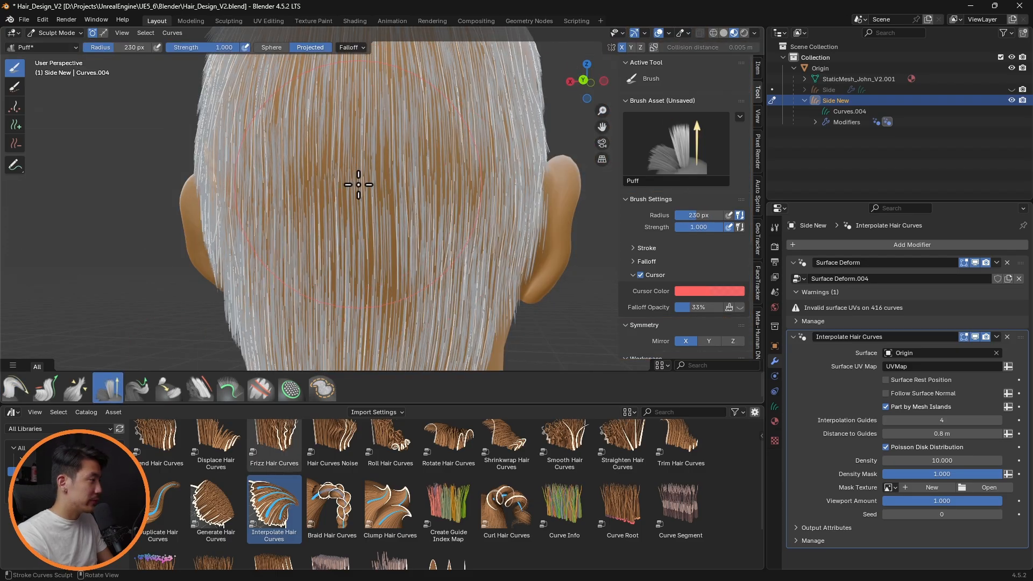
- Set the Interpolate Hair Curves density to 20
middle_click_drag(438, 185, 345, 193)
left_click(965, 463)
type("20")
key("Return")
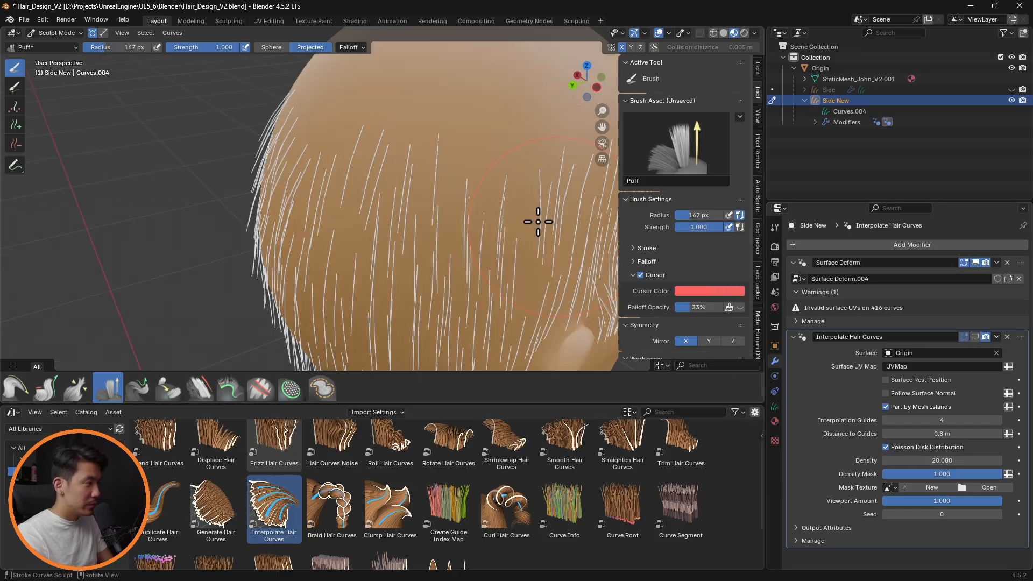
- Reposition guide hairs above the ear and across the back with the Slide brush at a 78 px radius
middle_click_drag(538, 221, 501, 198)
left_click(169, 387)
middle_click_drag(538, 259, 501, 213)
key("f")
left_click(466, 223)
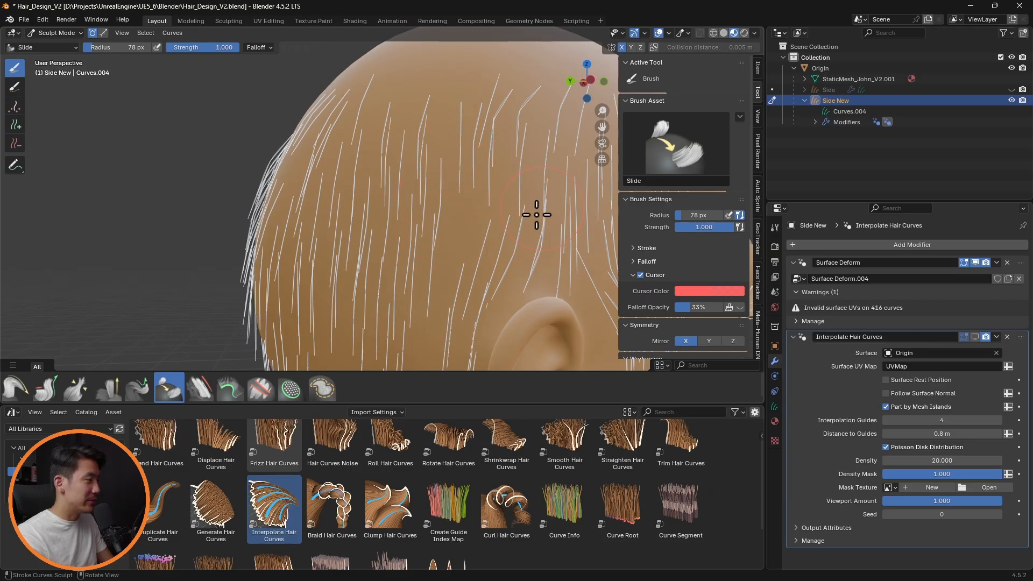
middle_click_drag(565, 226, 470, 188)
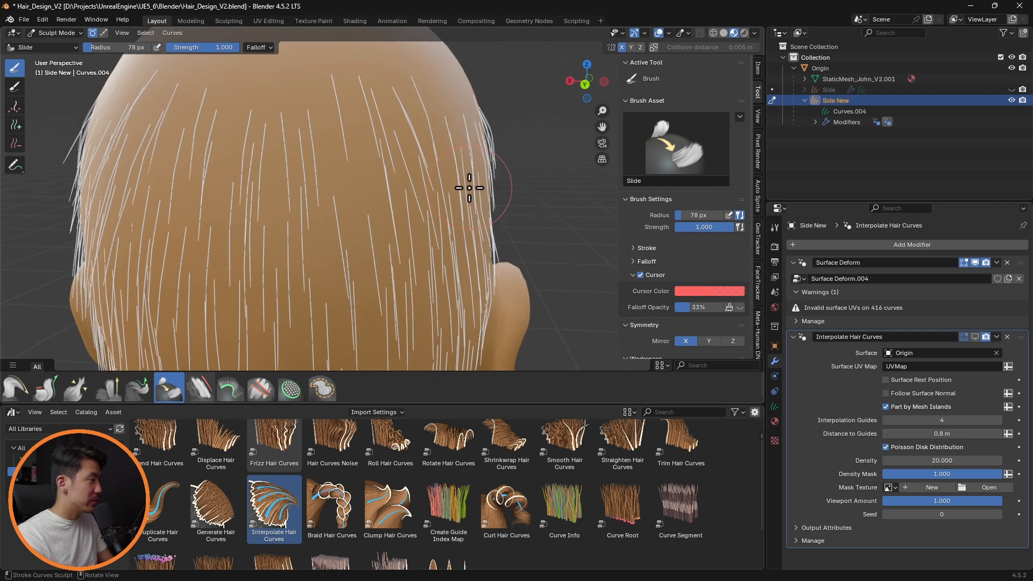
- Add guide hairs on the back of the head, comb them into place, and set the interpolation density to 50
left_click(19, 132)
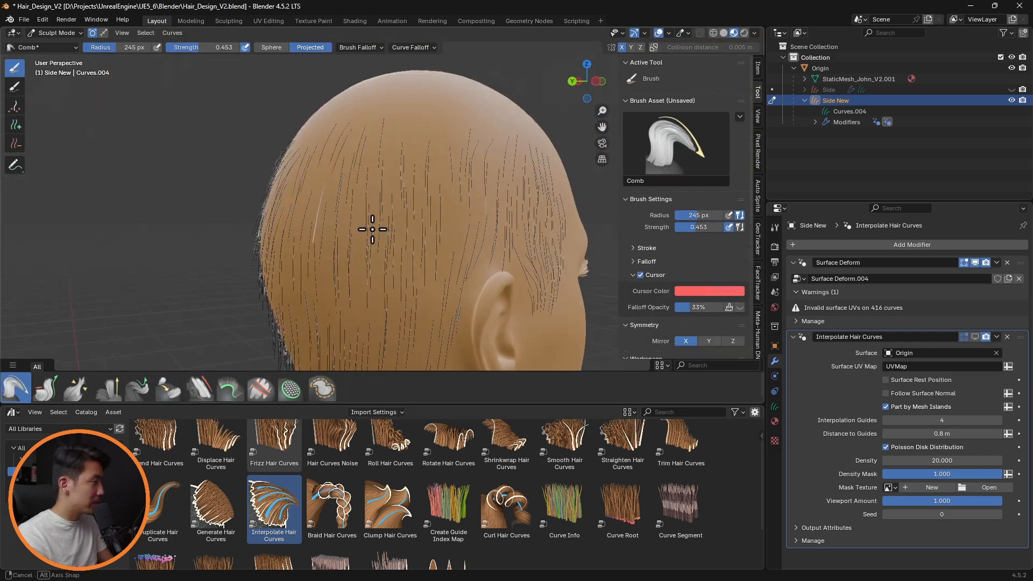
middle_click_drag(372, 229, 439, 259)
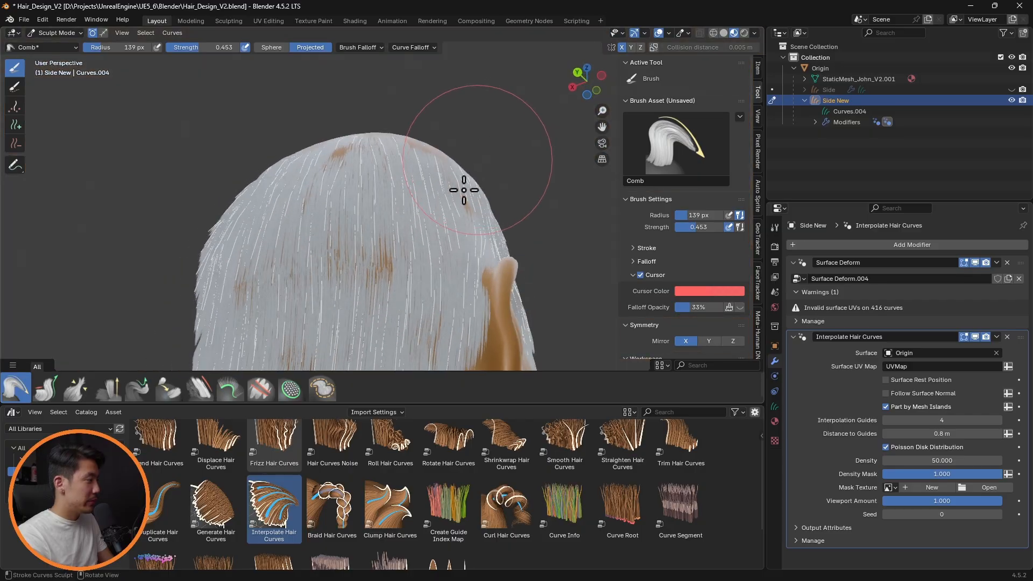
mouse_move(461, 172)
middle_mouse_down()
mouse_move(431, 247)
mouse_move(359, 269)
mouse_move(312, 315)
mouse_move(480, 289)
mouse_move(518, 317)
middle_mouse_up()
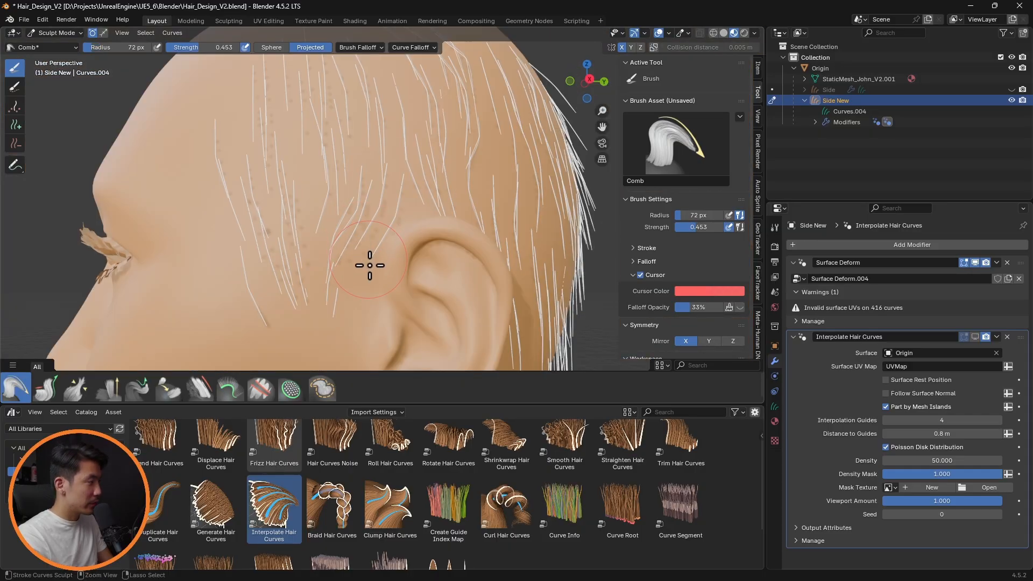
- Add guide hairs around the top of the ear, select them with a 14 px radius, and comb them at 217 px
key("shift+space")
mouse_move(337, 172)
middle_mouse_down()
mouse_move(337, 226)
mouse_move(339, 161)
middle_mouse_up()
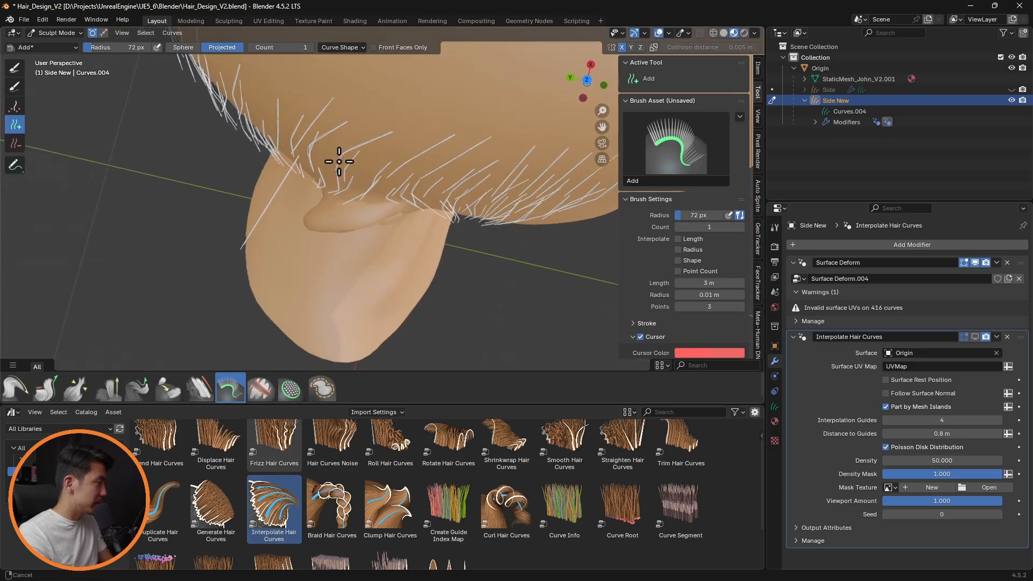
key("e")
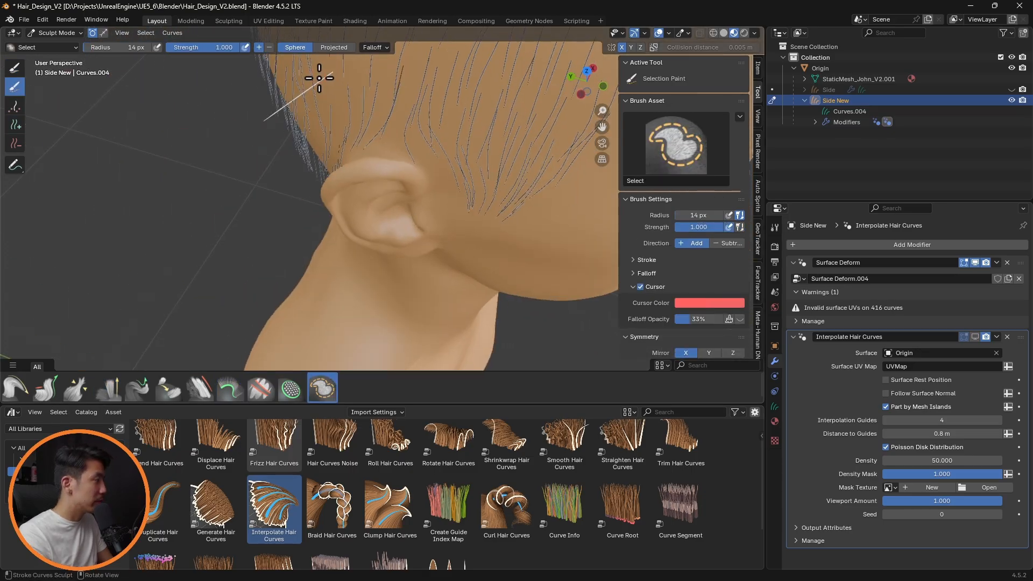
left_click(16, 387)
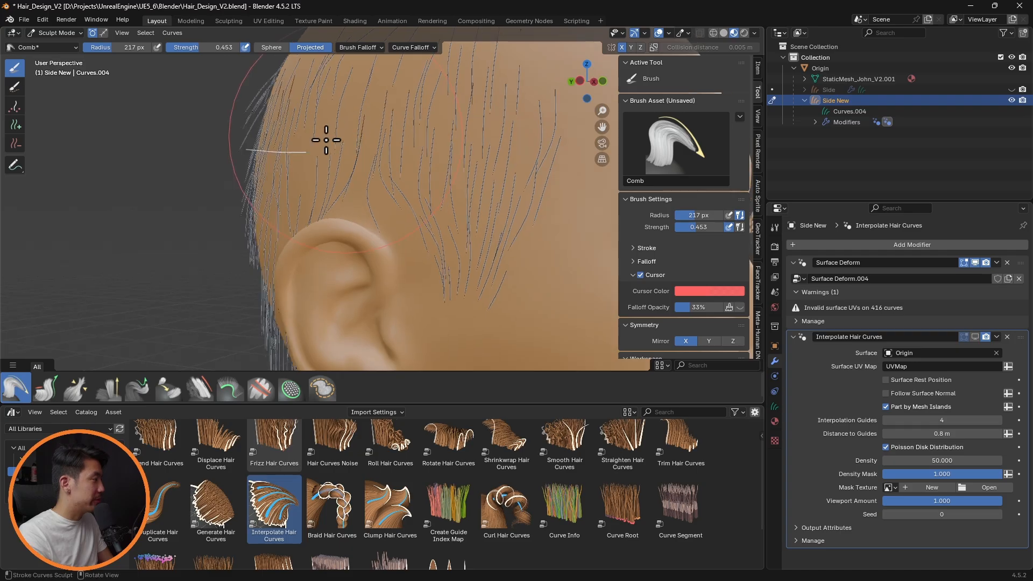
scroll(326, 140, "down", 2)
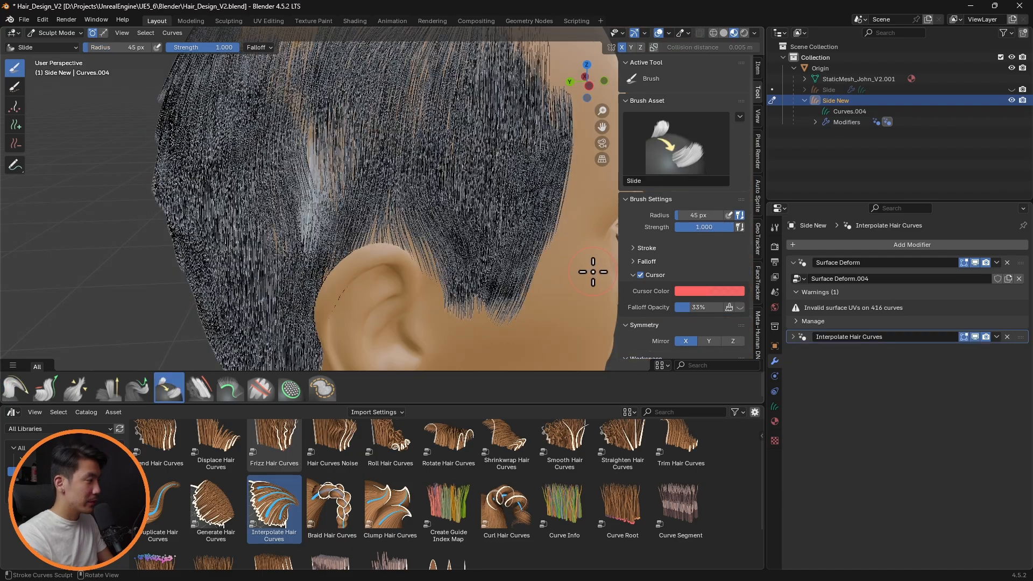
- Slide the guide hairs along the upper edge of the back hairline to even out their spacing
middle_click_drag(592, 272, 534, 191)
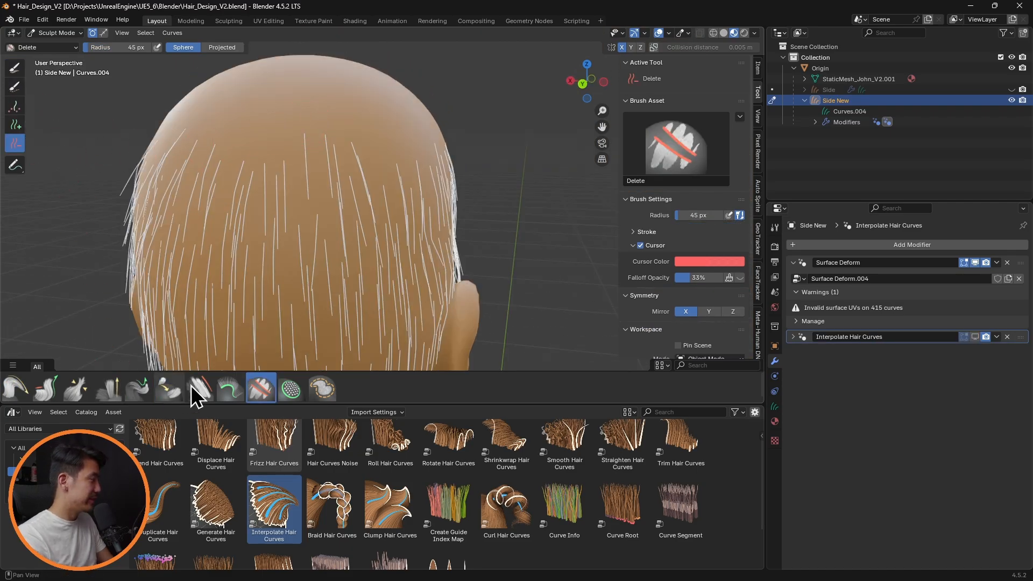
left_click(168, 387)
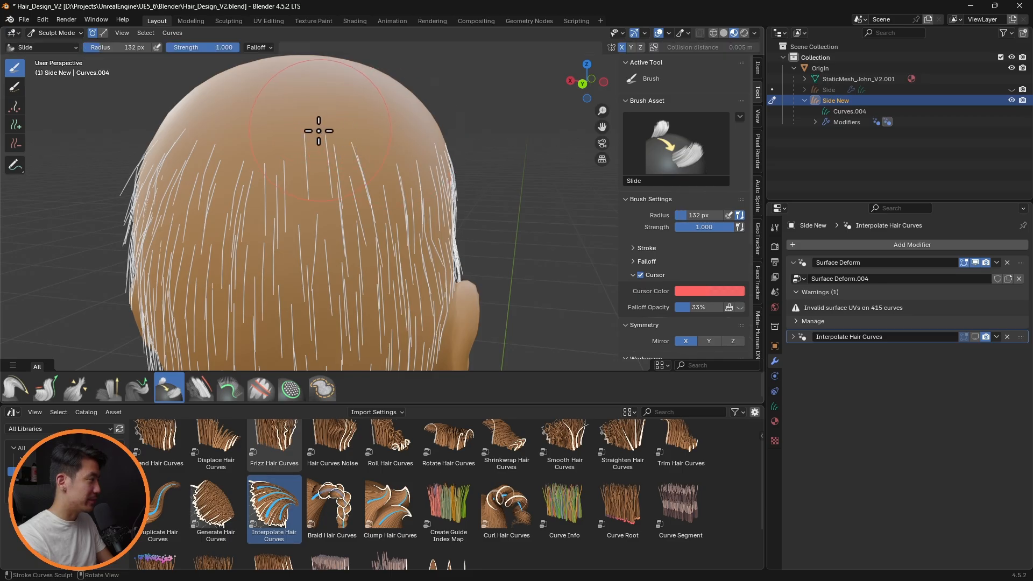
key("f")
left_click(372, 130)
- Delete stray guide hairs with a 32 px radius and lift the remaining hairs using Puff at 125 px
left_click(15, 143)
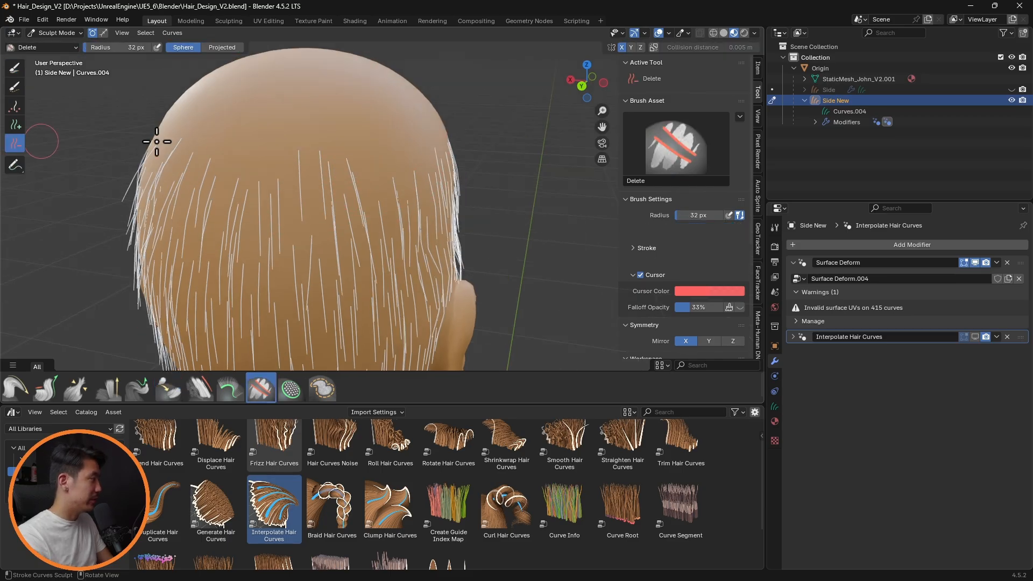
middle_click_drag(330, 131, 334, 113)
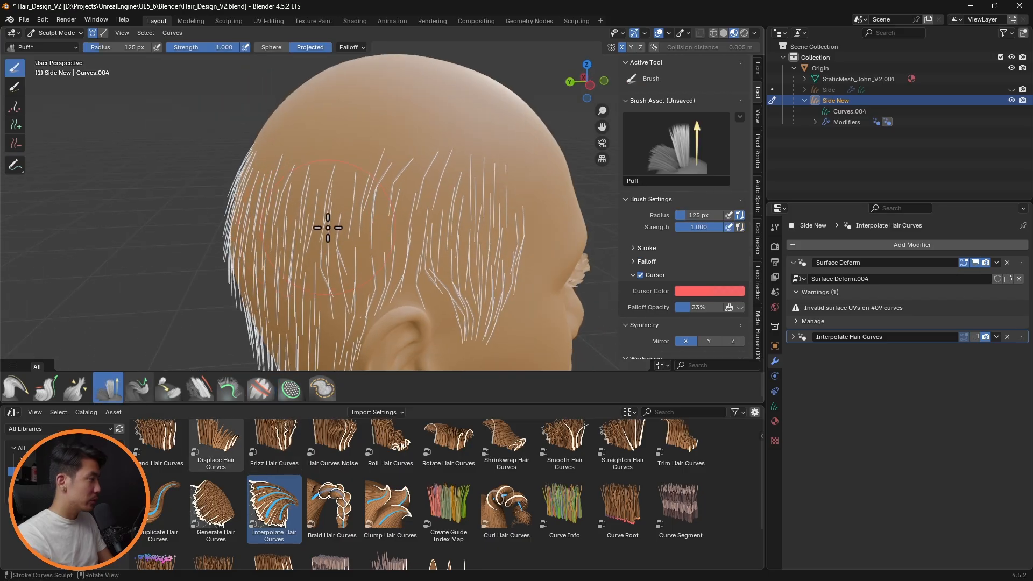
mouse_move(325, 228)
middle_mouse_down()
mouse_move(312, 185)
mouse_move(317, 212)
mouse_move(301, 231)
middle_mouse_up()
- Comb the guide hairs with an 85 px radius, and refine them with the Puff and Pull Tips brushes
left_click(15, 388)
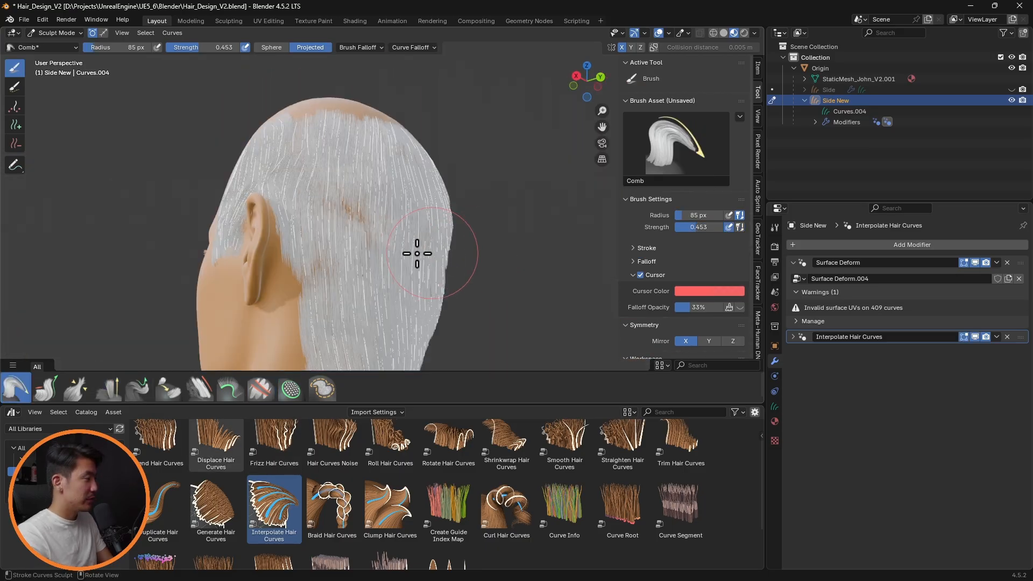
scroll(417, 253, "up", 5)
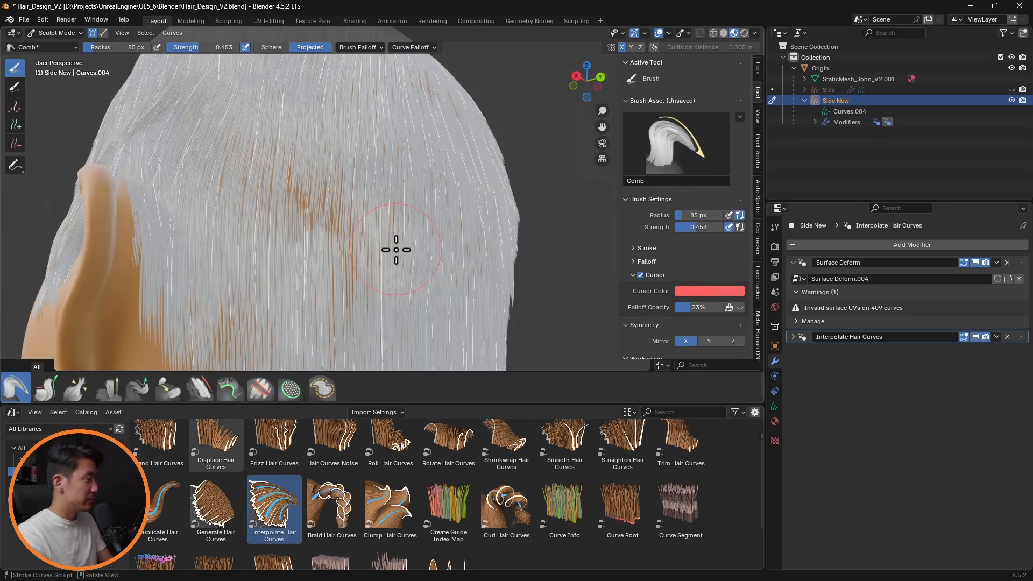
left_click(964, 336)
left_click(106, 394)
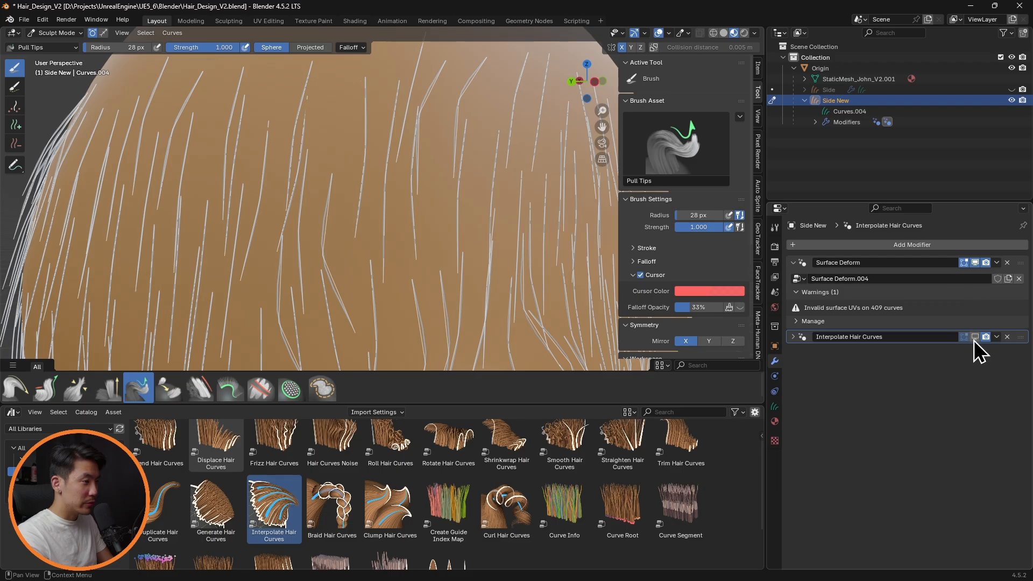
- Check the interpolated hair on the back of the head, and delete a stray guide hair there with a 28 px radius
left_click(974, 336)
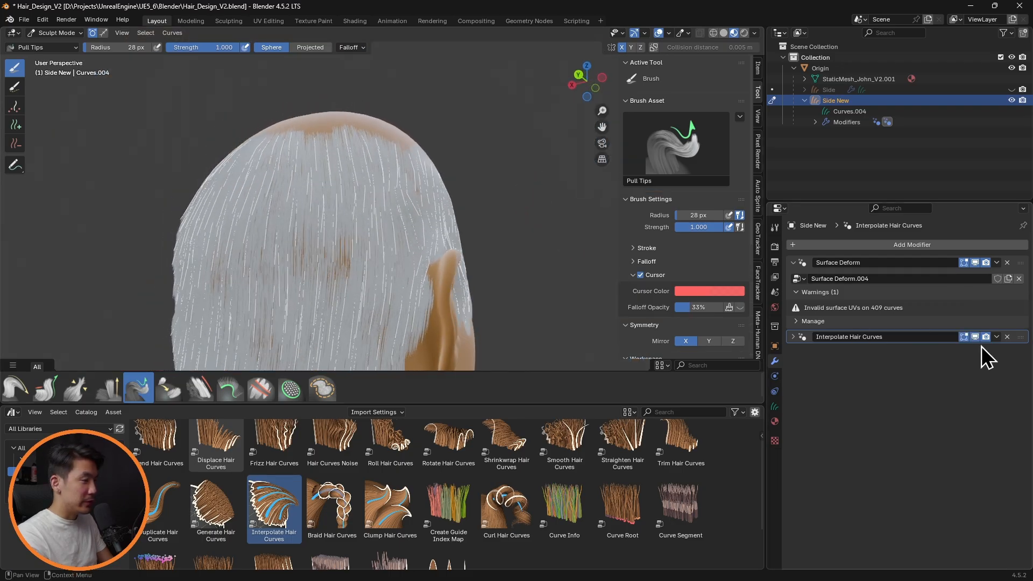
left_click(975, 337)
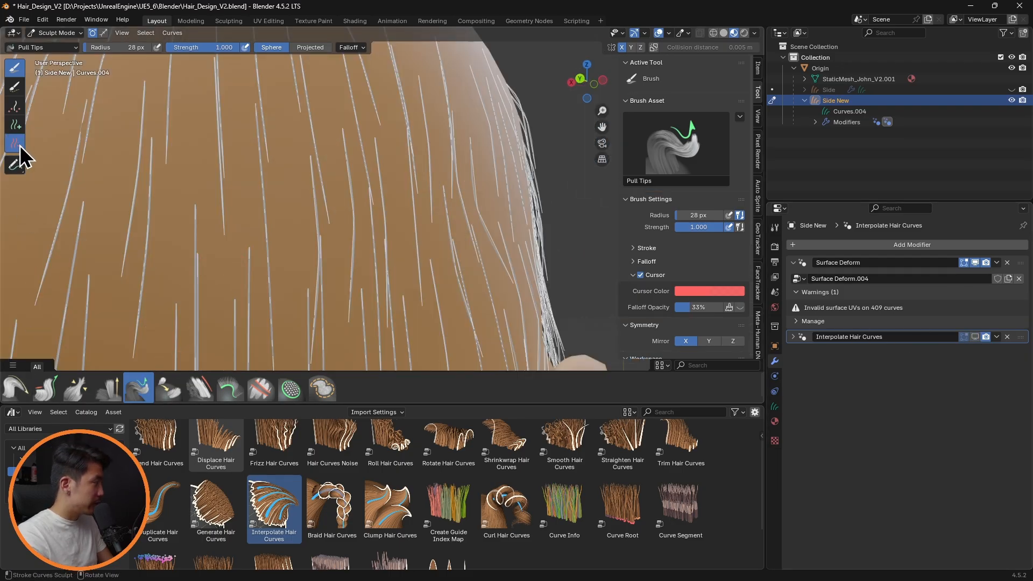
left_click(15, 143)
scroll(215, 215, "up", 5)
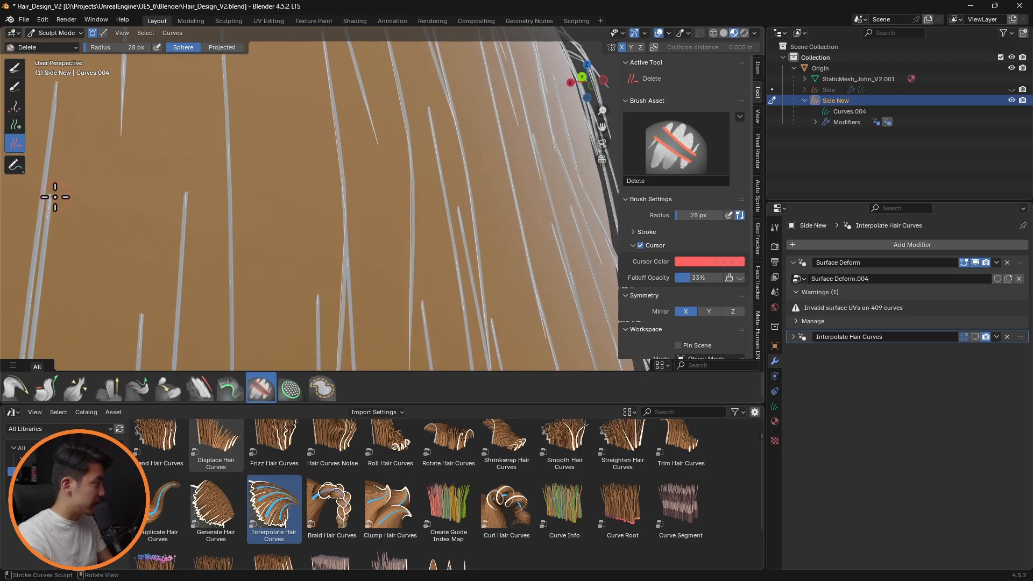
scroll(52, 198, "down", 3)
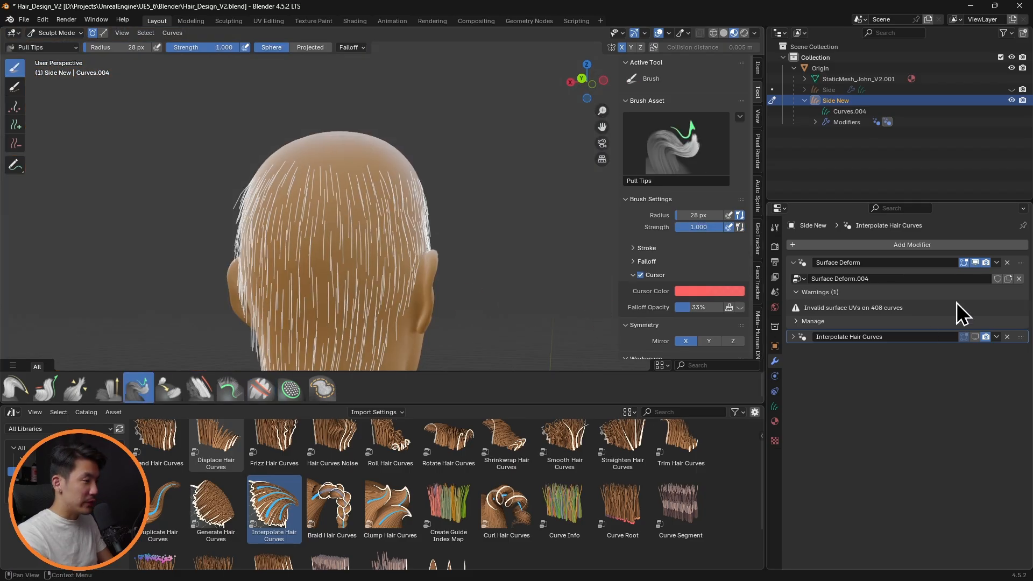
- Show the interpolated hair around the head and set the Interpolate Hair Curves density to 20
left_click(975, 337)
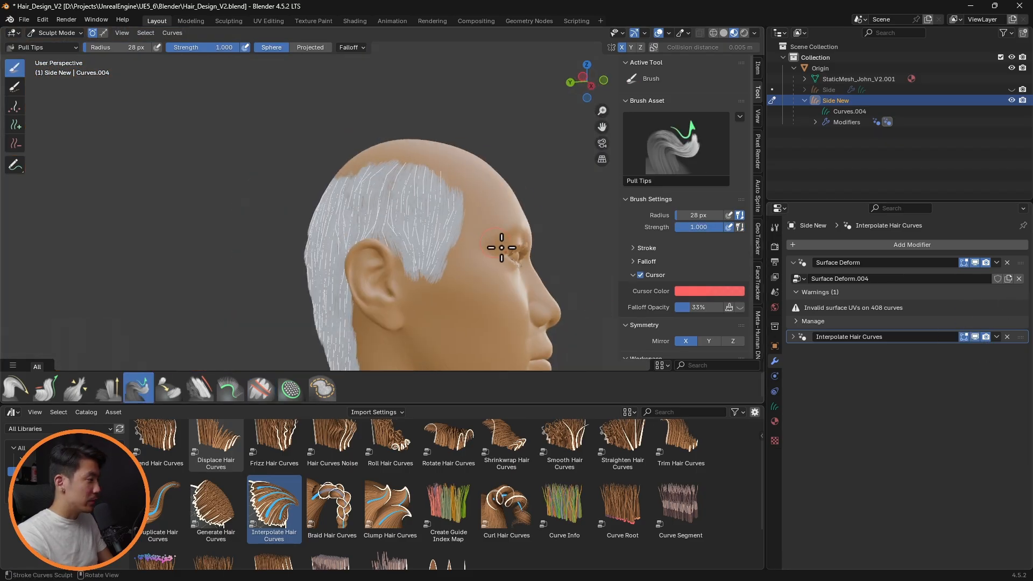
middle_click_drag(502, 242, 563, 265)
left_click(793, 336)
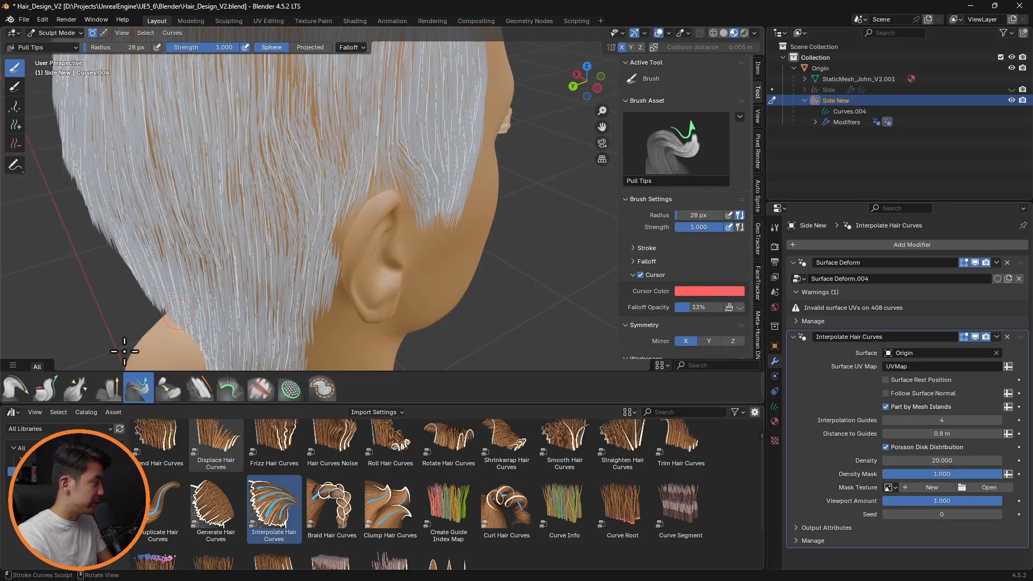
- Hide the interpolated hair and delete the stray guide hairs around the ear with a 38 px radius
left_click(18, 390)
mouse_move(351, 207)
middle_mouse_down()
mouse_move(377, 208)
mouse_move(334, 222)
middle_mouse_up()
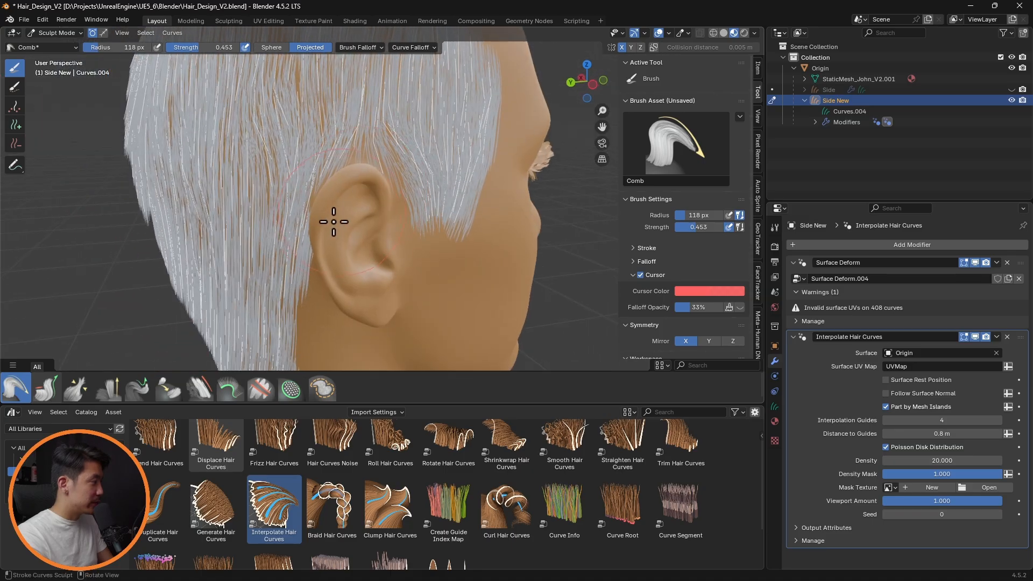
left_click(974, 337)
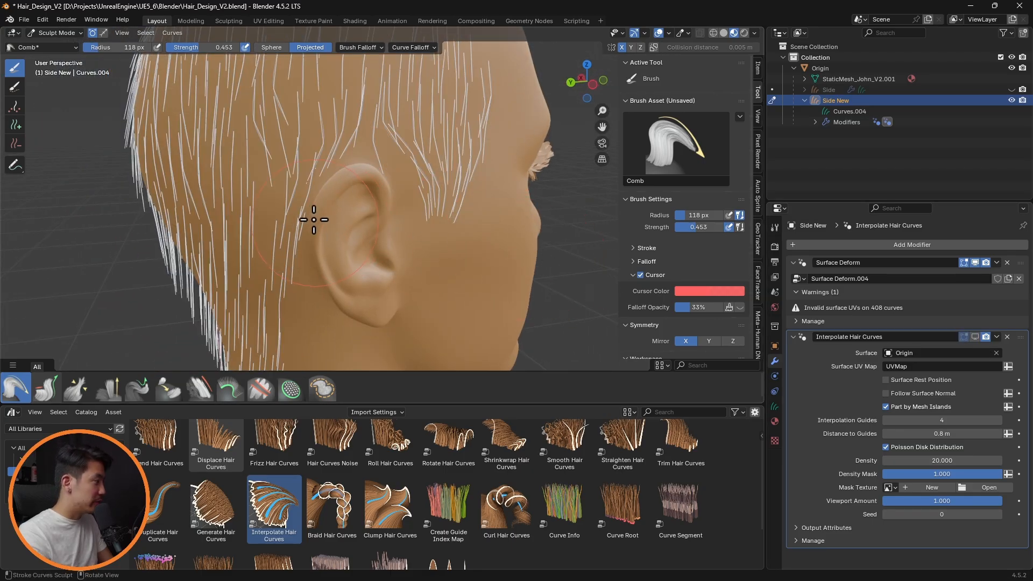
middle_click_drag(319, 223, 383, 237)
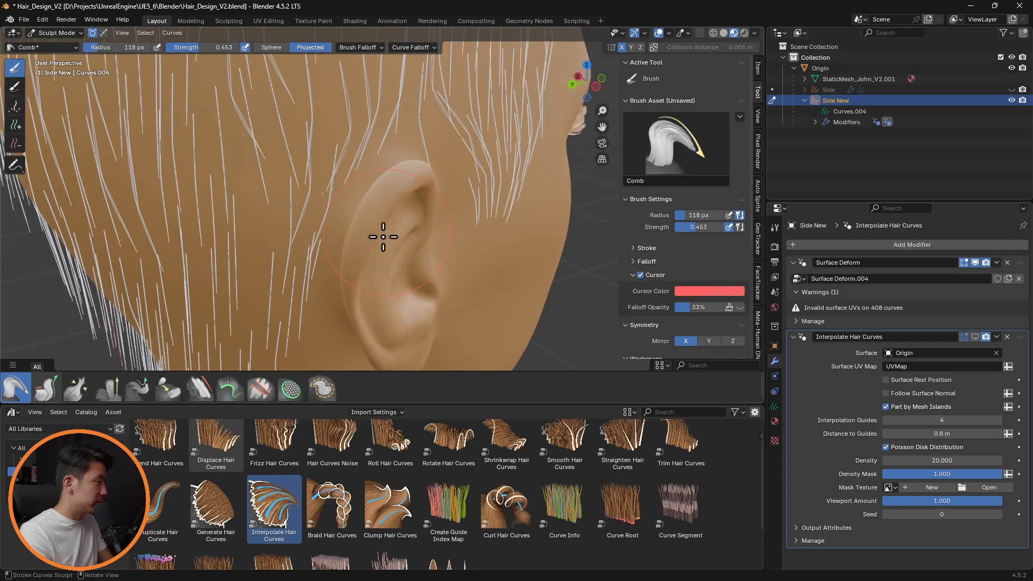
key("f")
left_click(315, 239)
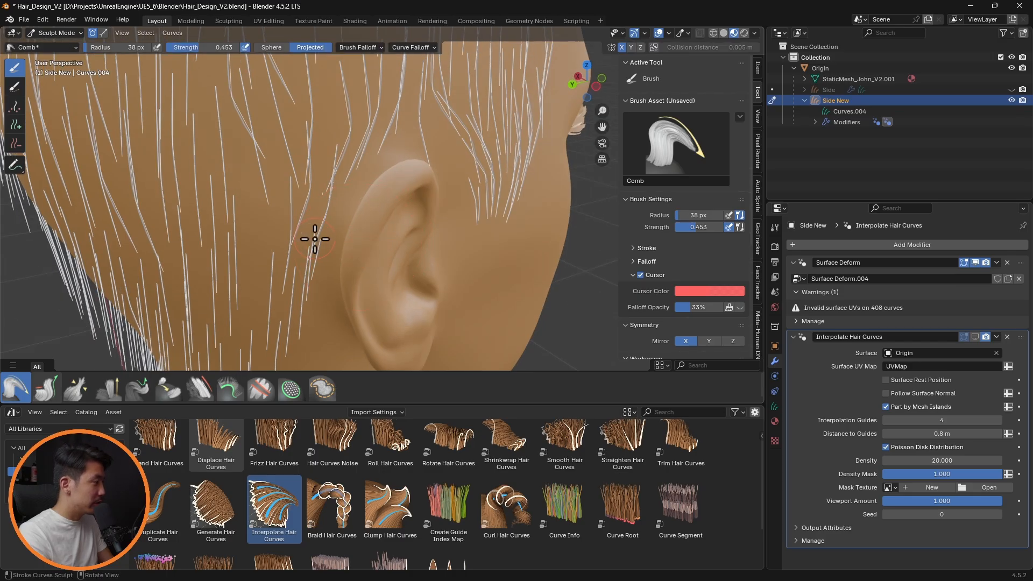
left_click(17, 145)
left_click(386, 160)
middle_click_drag(357, 233, 408, 156)
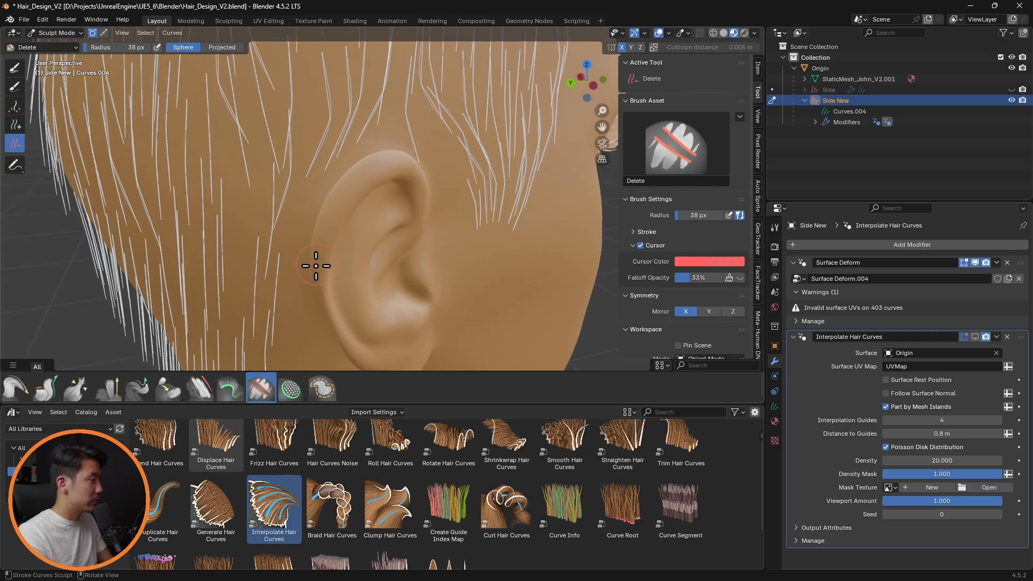
middle_click_drag(425, 222, 378, 168)
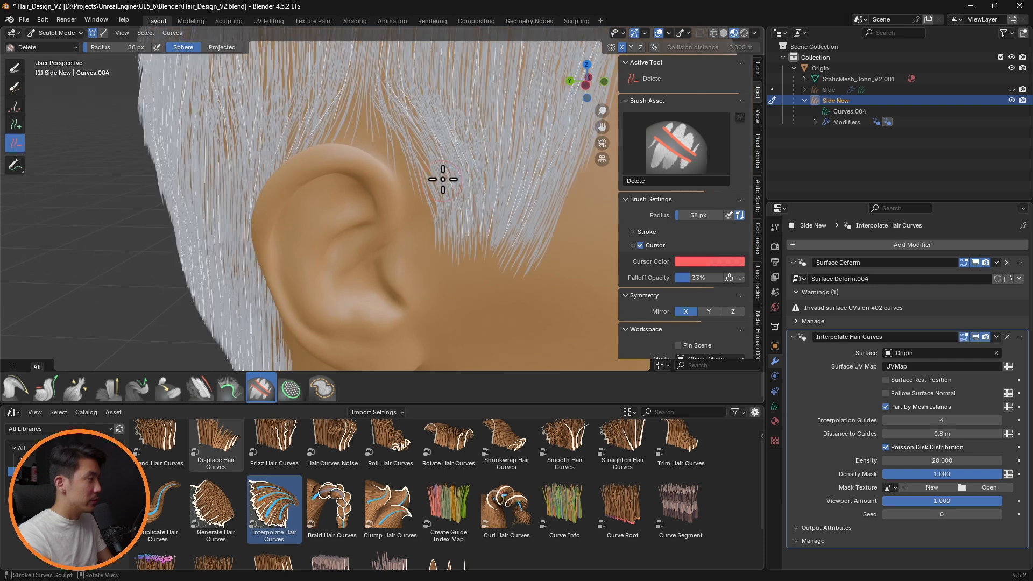
- Comb the guide hairs around the ear with an 86 px radius and delete the remaining strays behind it
middle_click_drag(443, 180, 528, 198)
left_click(15, 388)
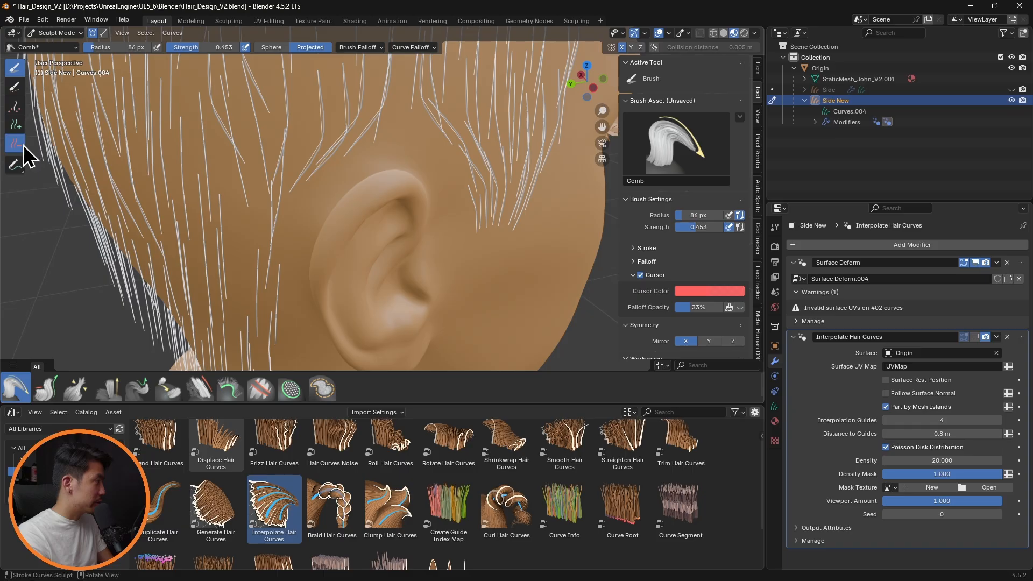
left_click(16, 143)
key("f")
left_click(295, 273)
- Show the interpolated hair in the viewport again and collapse the Interpolate Hair Curves settings
left_click(974, 337)
scroll(459, 223, "down", 3)
left_click(973, 337)
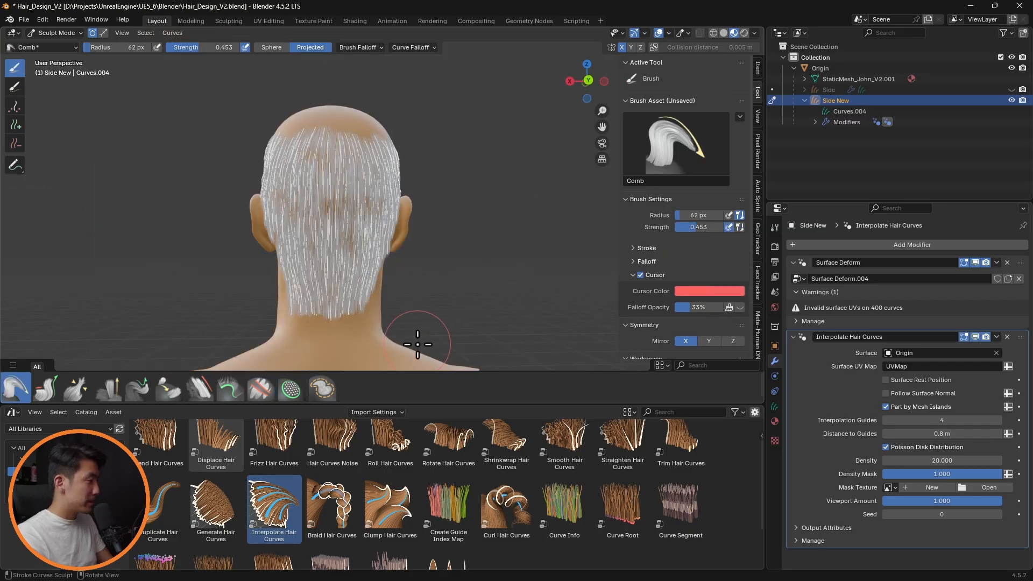
mouse_move(415, 346)
middle_mouse_down()
mouse_move(399, 231)
mouse_move(470, 237)
mouse_move(430, 223)
mouse_move(300, 218)
mouse_move(453, 249)
middle_mouse_up()
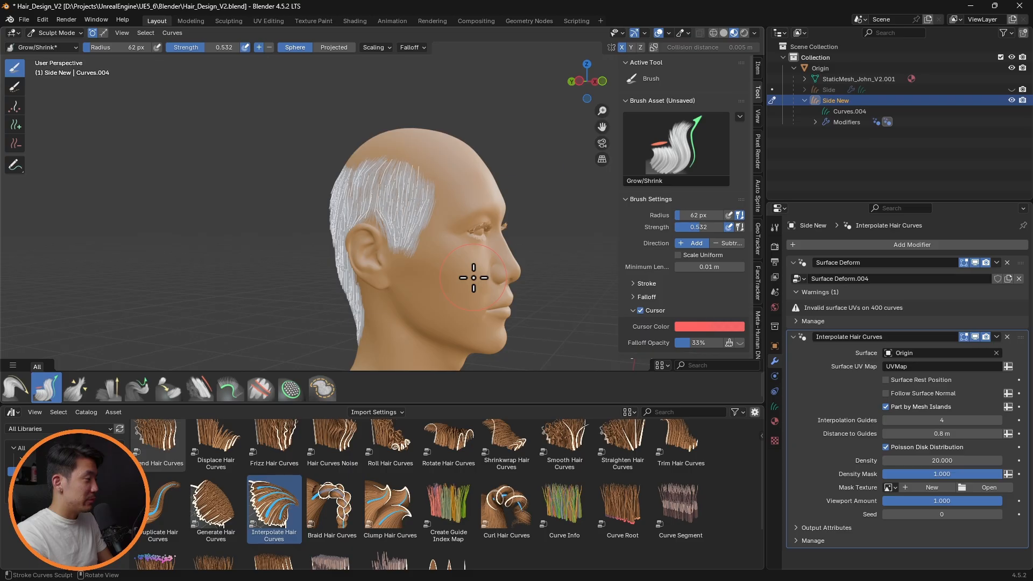
left_click(793, 337)
mouse_move(516, 215)
middle_mouse_down()
mouse_move(606, 226)
mouse_move(569, 279)
mouse_move(528, 231)
middle_mouse_up()
scroll(512, 258, "up", 3)
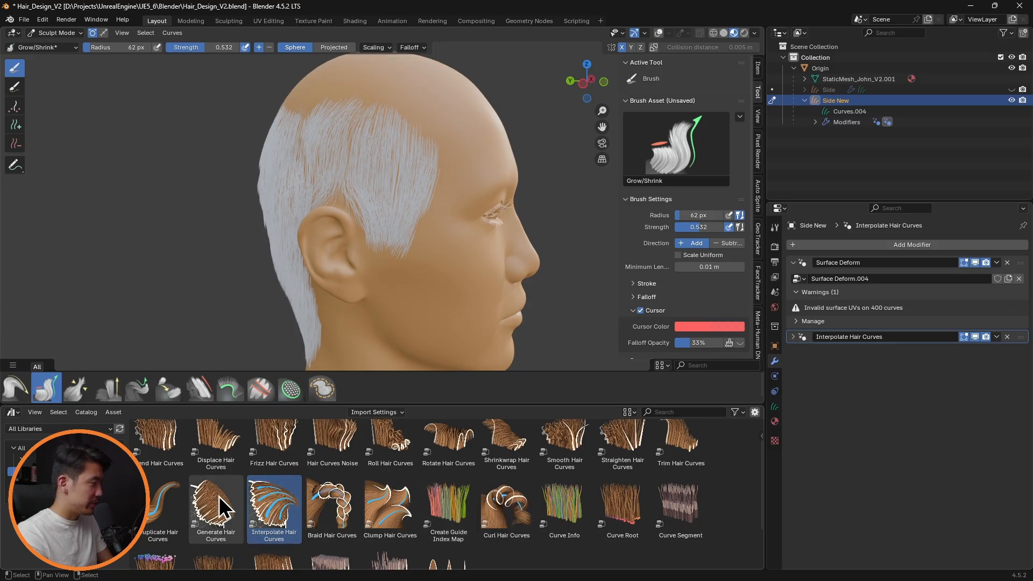
- Add a Displace Hair Curves modifier to the hair, try an X displacement of -1.03 m, and reset it to 0 m
scroll(506, 479, "up", 1)
left_click_drag(216, 449, 283, 267)
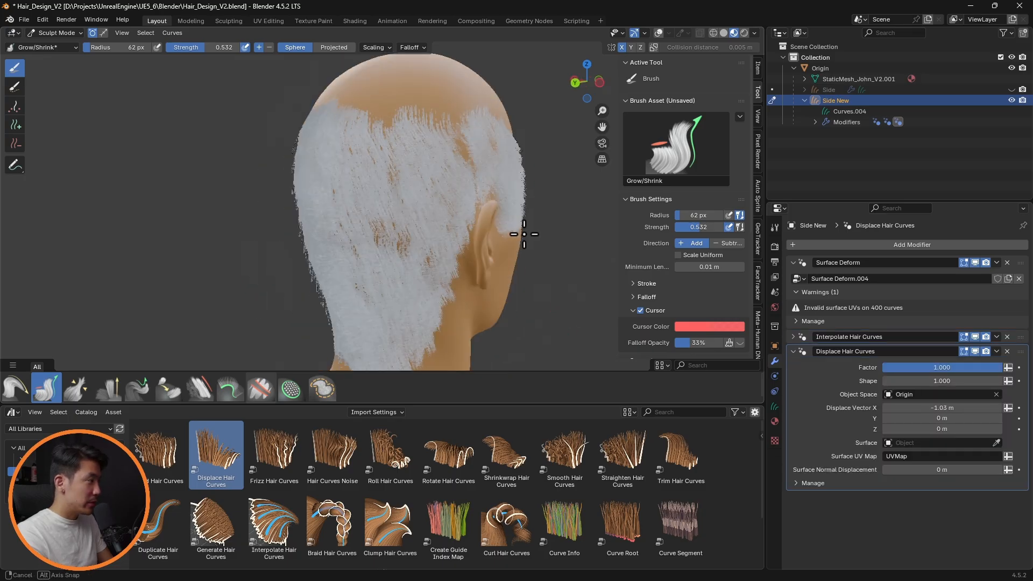
middle_click_drag(526, 230, 591, 212)
middle_click_drag(608, 252, 555, 251)
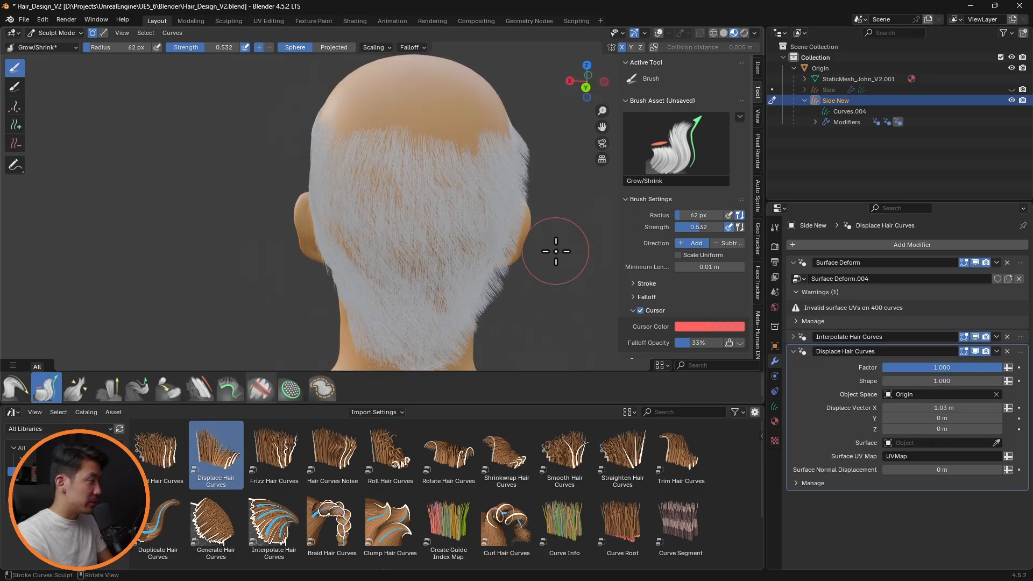
key("Return")
middle_click_drag(500, 231, 490, 253)
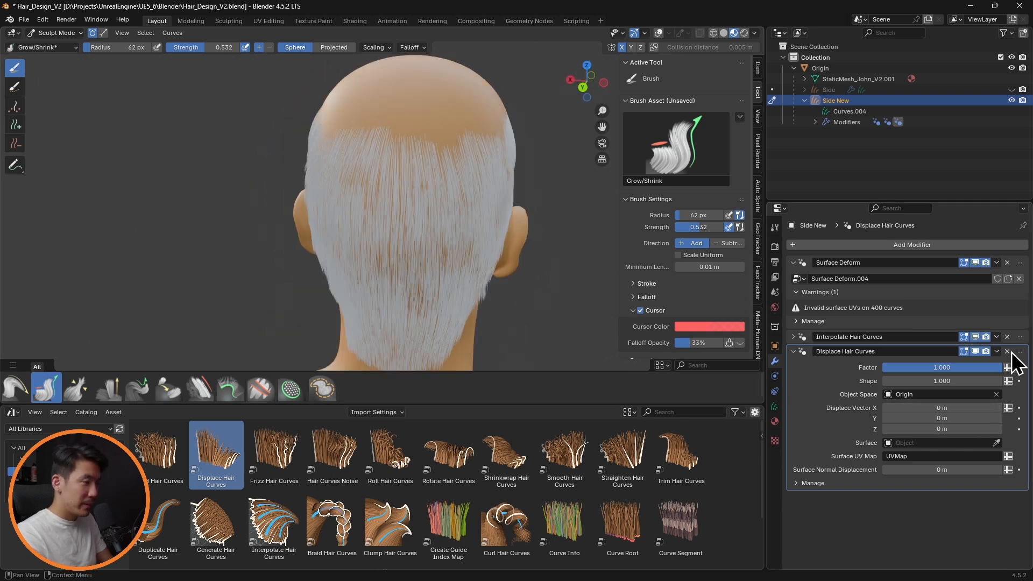
- Set the Y displacement of the Displace Hair Curves modifier to 0.18 m
scroll(530, 300, "down", 6)
middle_click_drag(531, 300, 475, 292)
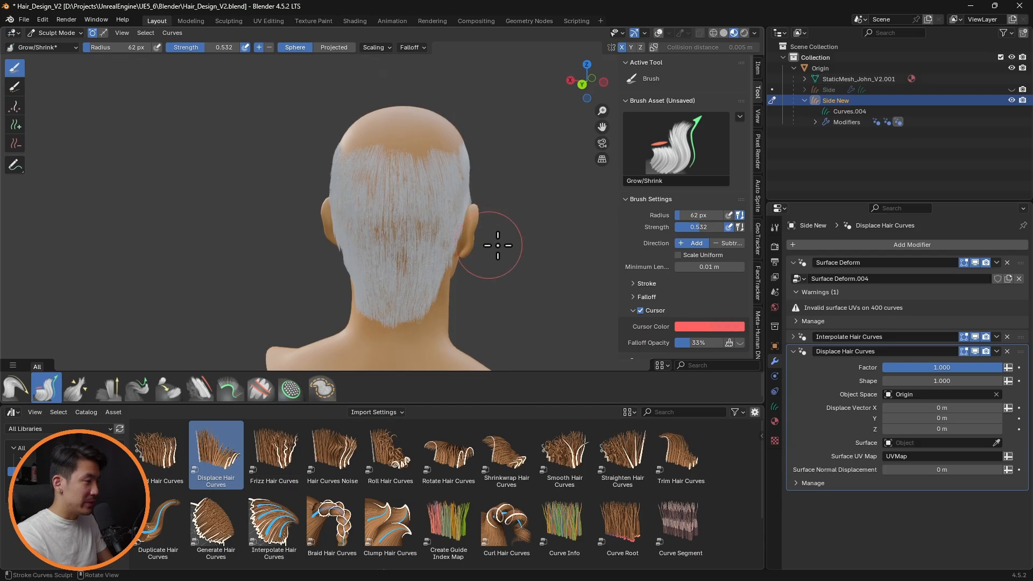
left_click_drag(934, 421, 943, 422)
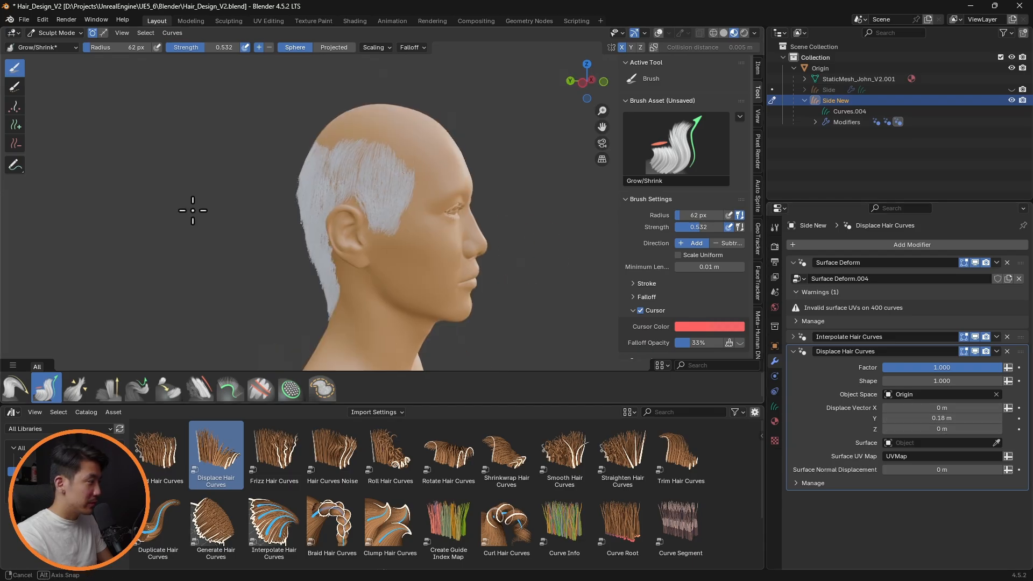
middle_click_drag(194, 210, 171, 210)
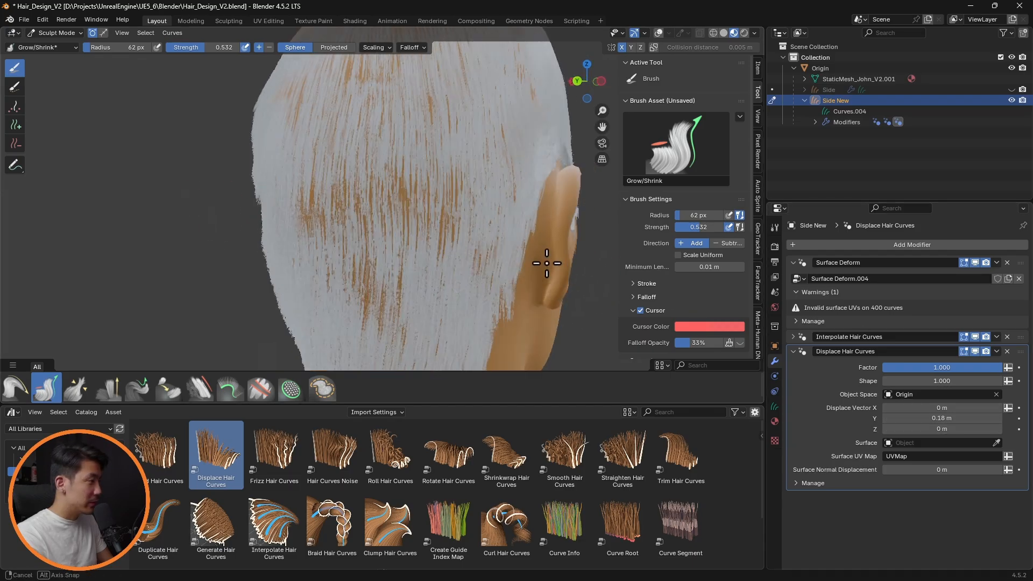
middle_click_drag(546, 263, 487, 279)
- Add a Frizz Hair Curves modifier to the hair with a distance of 0.05 m and a shape of 1
left_click_drag(283, 447, 331, 226)
double_click(969, 494)
type("0")
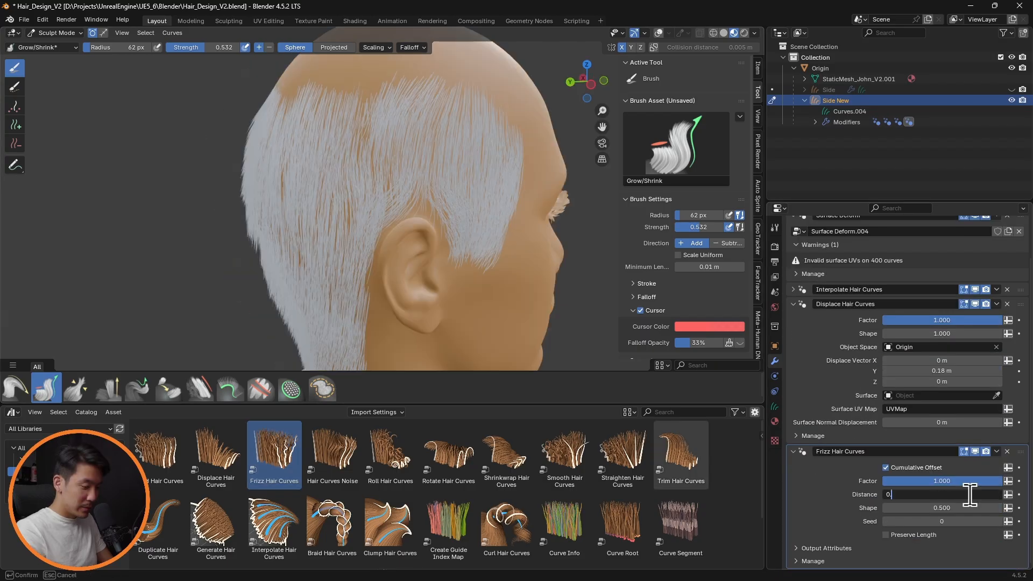
key("Return")
- Add a Smooth Hair Curves modifier to the hair and set the Interpolate Hair Curves density to 30
left_click_drag(565, 455, 421, 189)
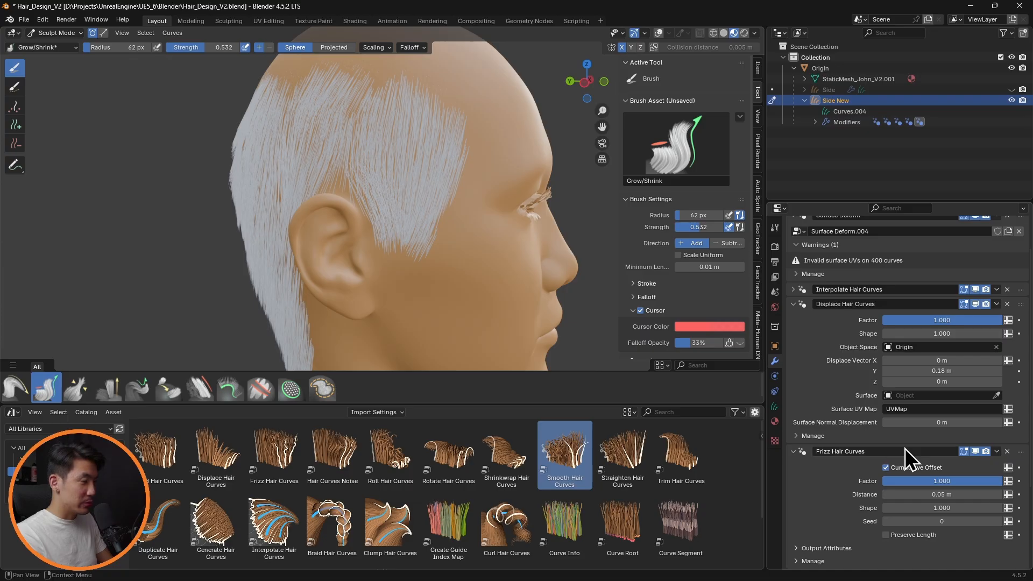
scroll(901, 444, "down", 5)
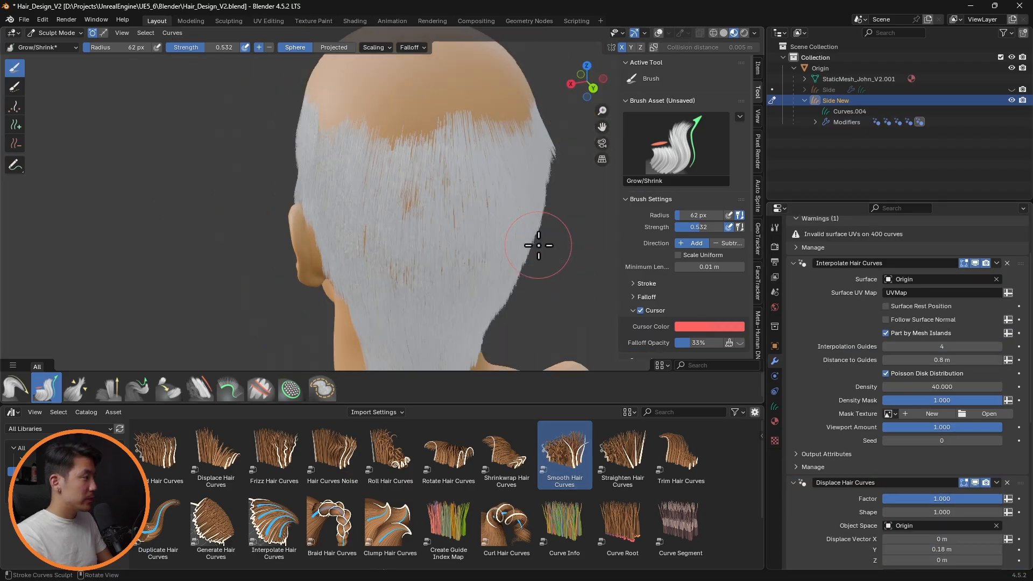
middle_click_drag(537, 243, 614, 226)
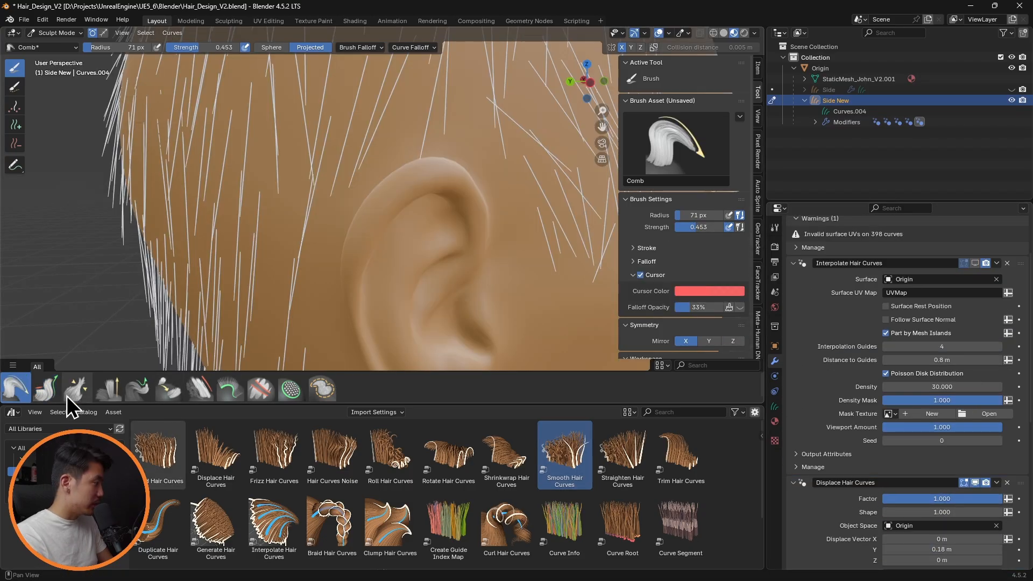
- Rework the guide hairs above the ear with the Grow/Shrink brush, and delete stray hairs with a 69 px radius
left_click(45, 390)
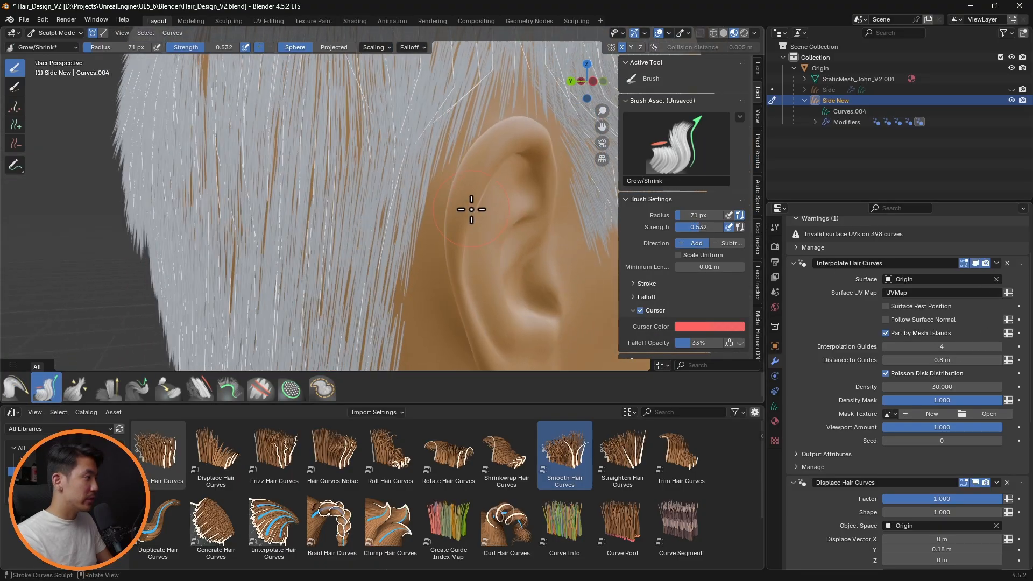
key("f")
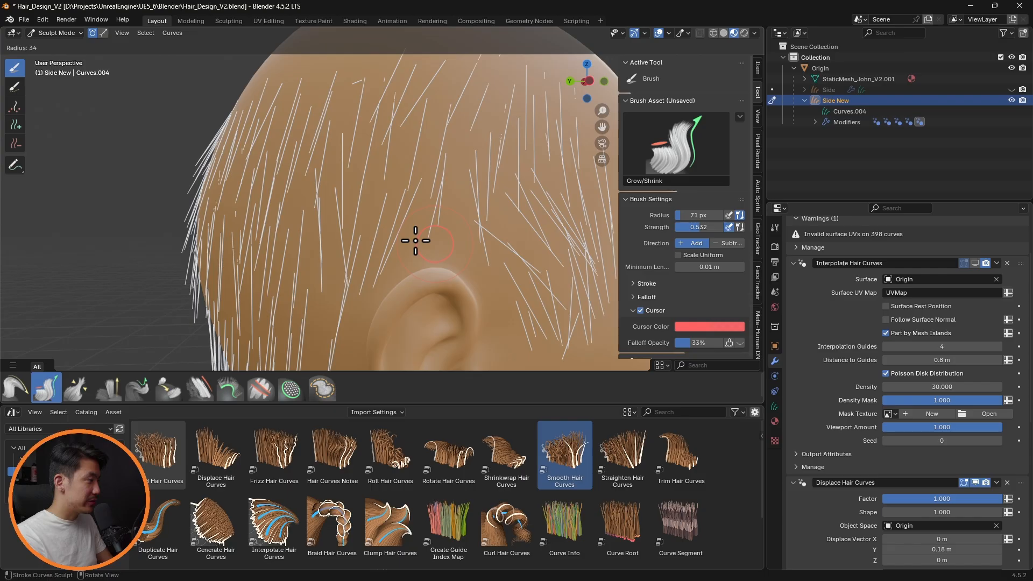
left_click(416, 240)
left_click(199, 389)
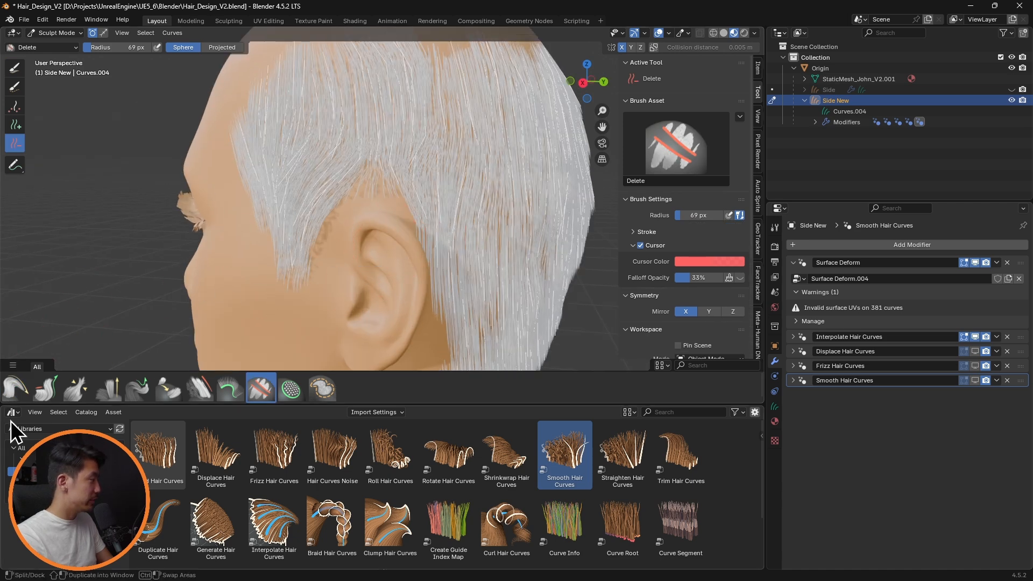
- Comb the guide hairs above the other ear with a 69 px radius and undo the last stroke
left_click(15, 387)
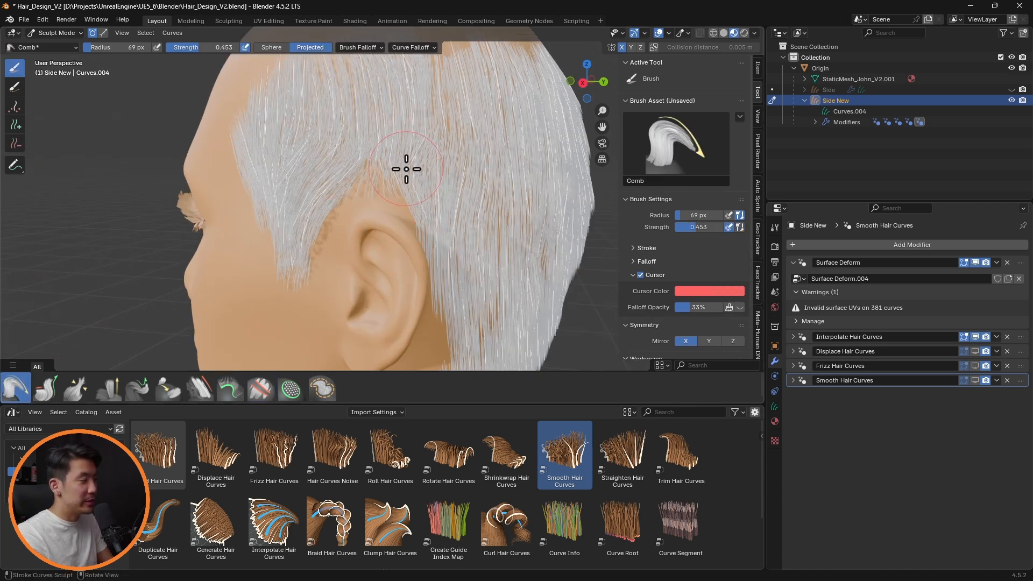
left_click_drag(387, 180, 379, 186)
left_click_drag(361, 149, 363, 189)
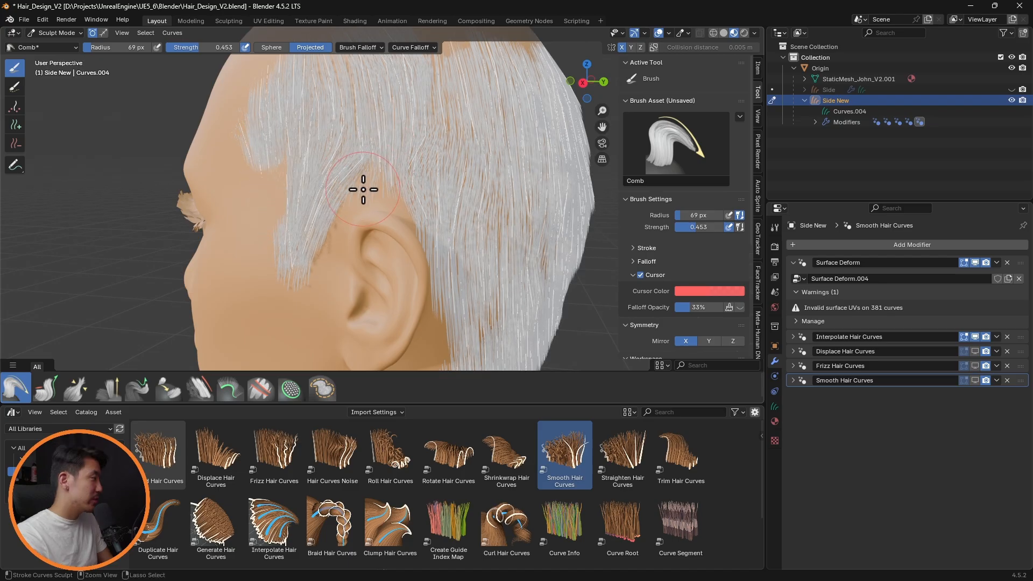
key("ctrl+z")
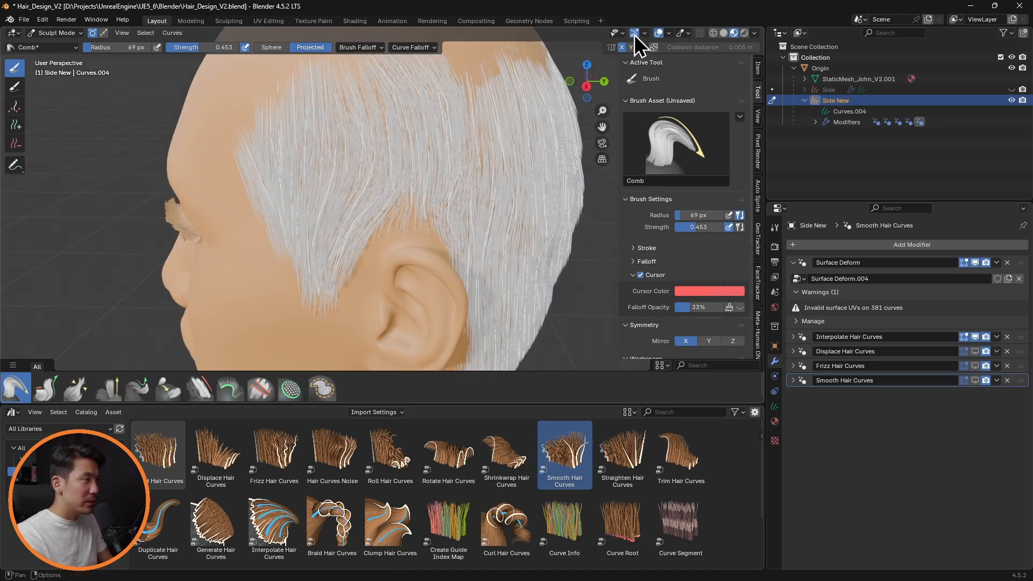
- Refine the sideburn guide hairs using Comb at 44 px and Puff at 65 px
left_click(669, 33)
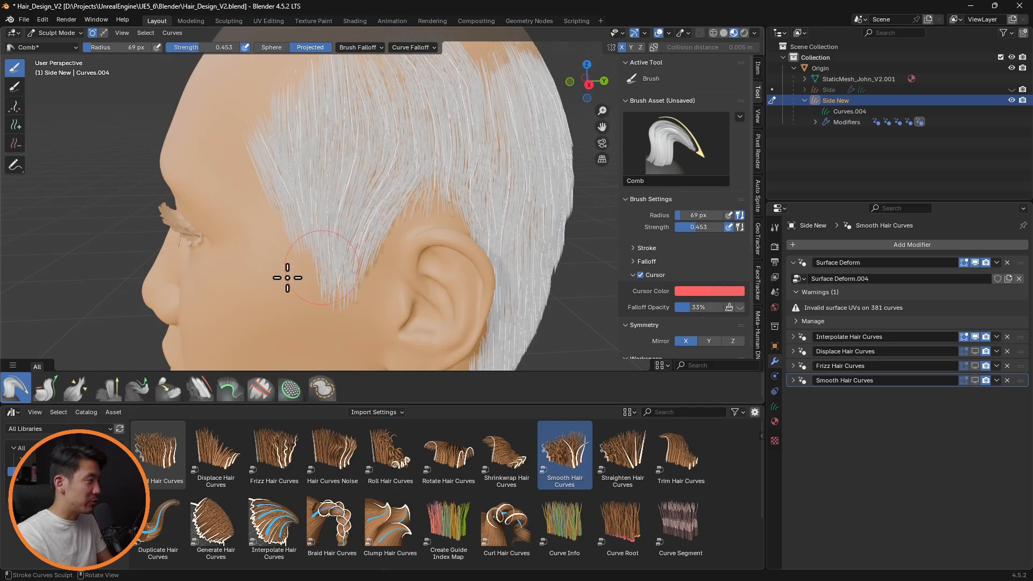
middle_click_drag(359, 202, 222, 237)
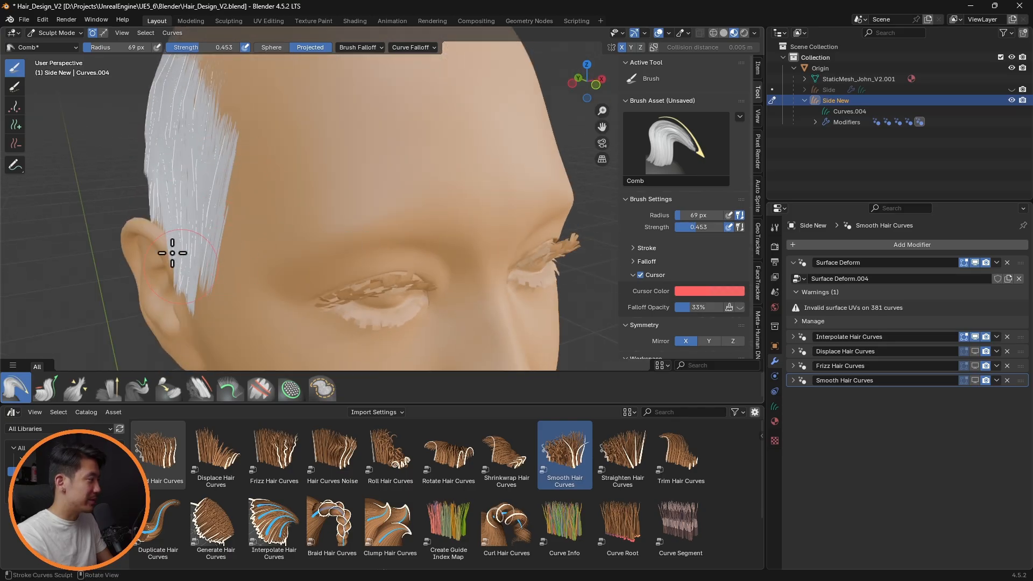
mouse_move(287, 245)
middle_mouse_down()
mouse_move(196, 212)
mouse_move(426, 221)
mouse_move(274, 201)
mouse_move(249, 207)
mouse_move(277, 199)
mouse_move(413, 228)
mouse_move(377, 247)
mouse_move(449, 228)
middle_mouse_up()
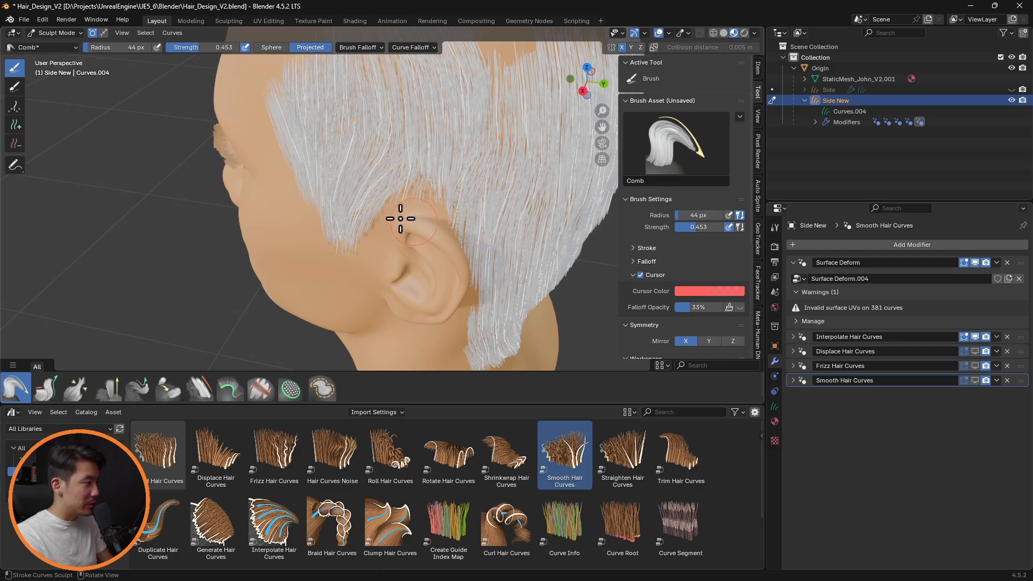
mouse_move(438, 213)
middle_mouse_down()
mouse_move(362, 168)
mouse_move(454, 162)
mouse_move(452, 173)
middle_mouse_up()
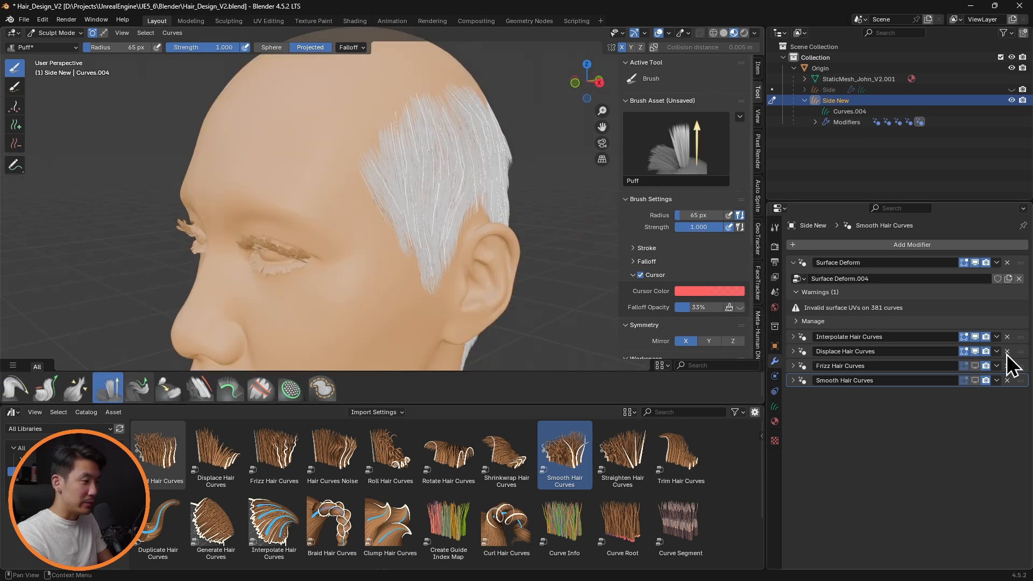
- Remove the Displace and Smooth Hair Curves modifiers and turn the Frizz Hair Curves modifier back on in the viewport
left_click(1006, 352)
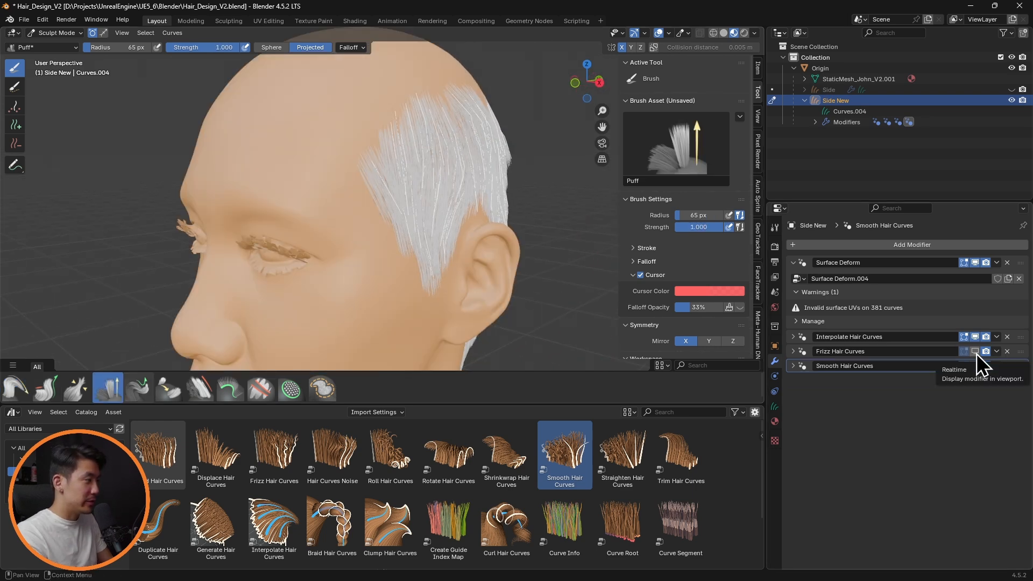
middle_click_drag(565, 231, 592, 242)
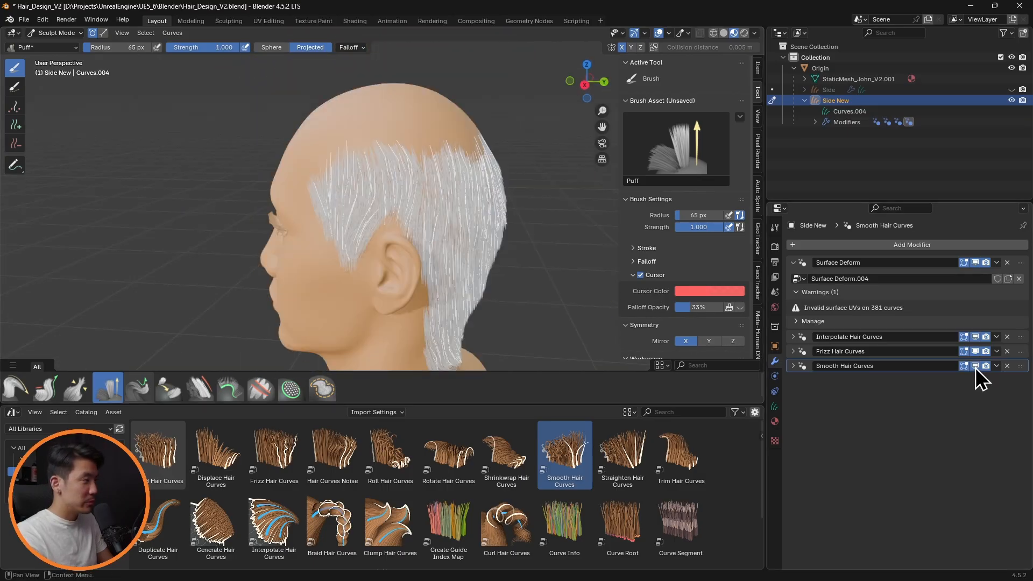
middle_click_drag(536, 225, 780, 317)
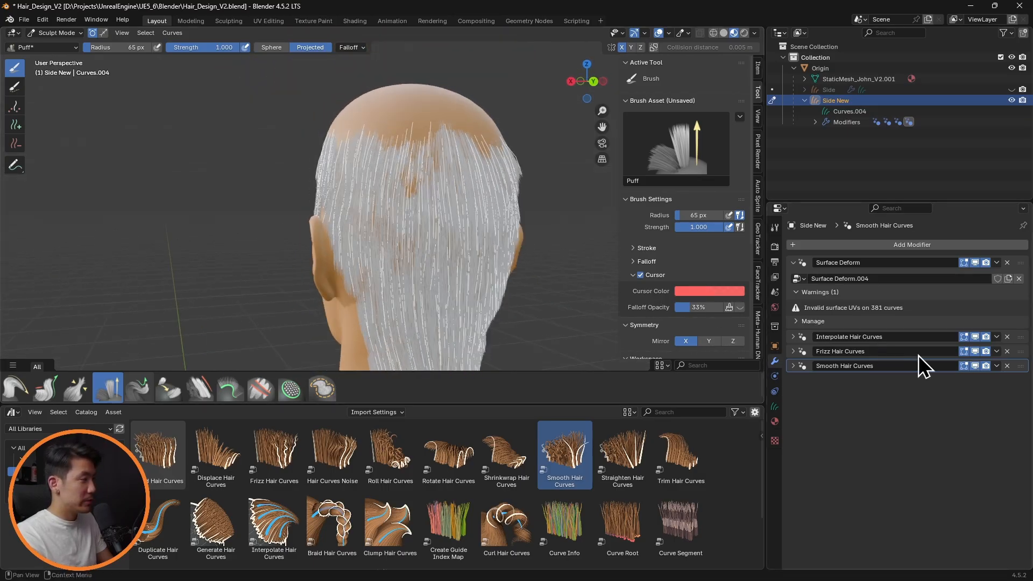
left_click(1007, 366)
middle_click_drag(538, 231, 491, 230)
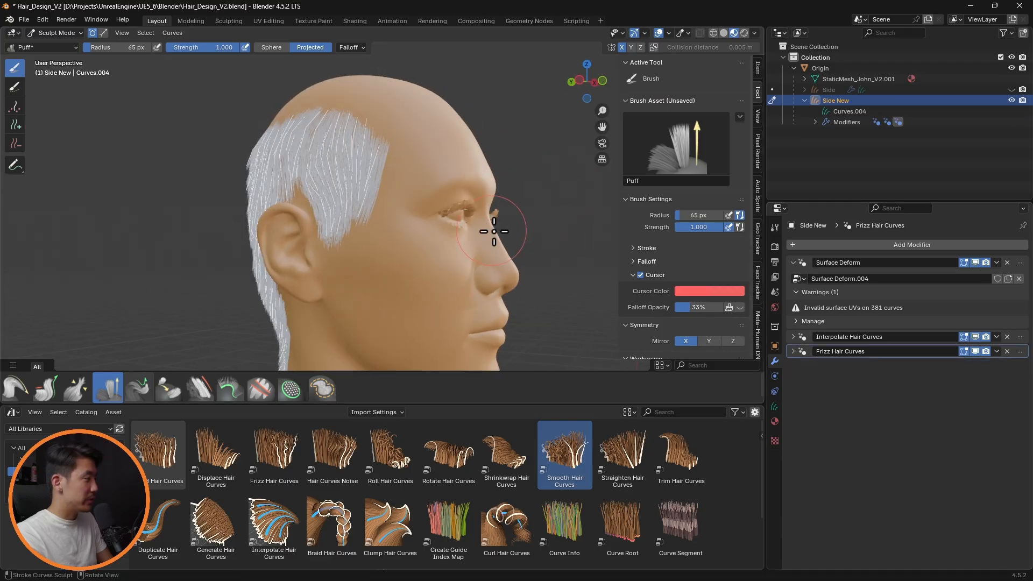
- Add a Set Hair Curve Profile modifier to the hair
scroll(411, 519, "down", 2)
left_click_drag(449, 527, 390, 205)
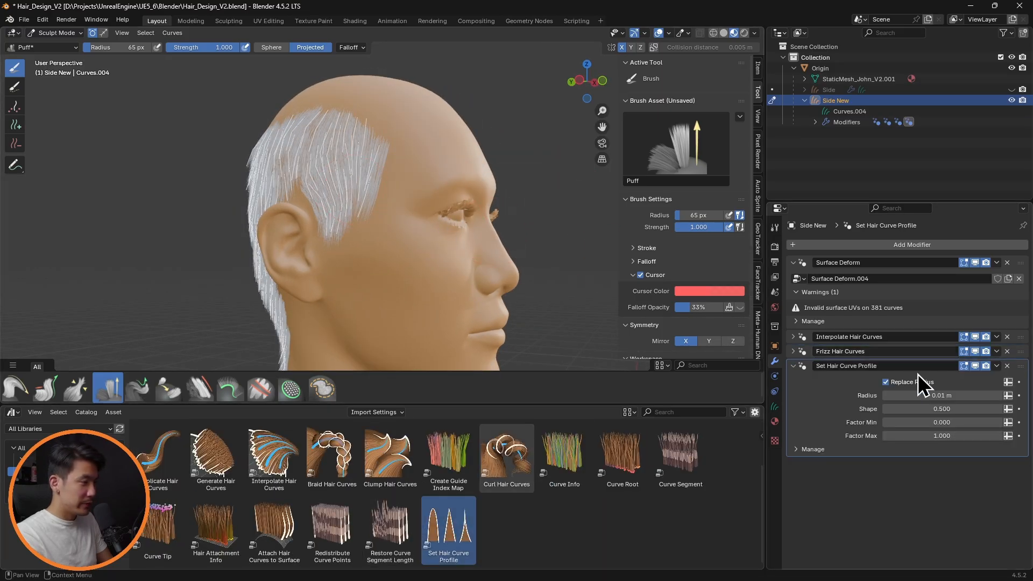
- Set the Set Hair Curve Profile modifier's shape to 0.370 and its minimum factor to 0.790
middle_click_drag(483, 233, 683, 255)
scroll(479, 210, "up", 4)
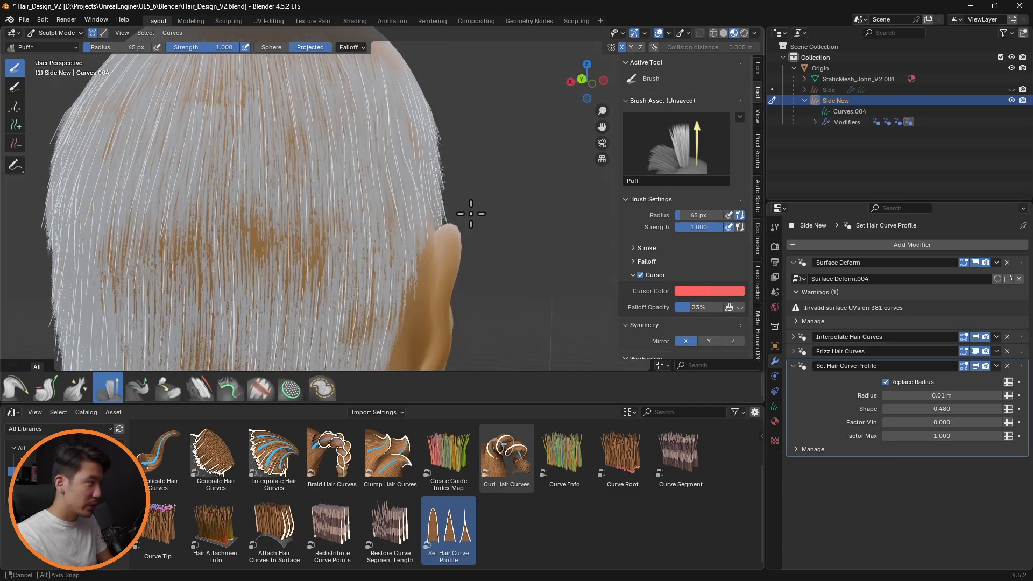
middle_click_drag(480, 210, 355, 226)
left_click(957, 407)
type("0.1")
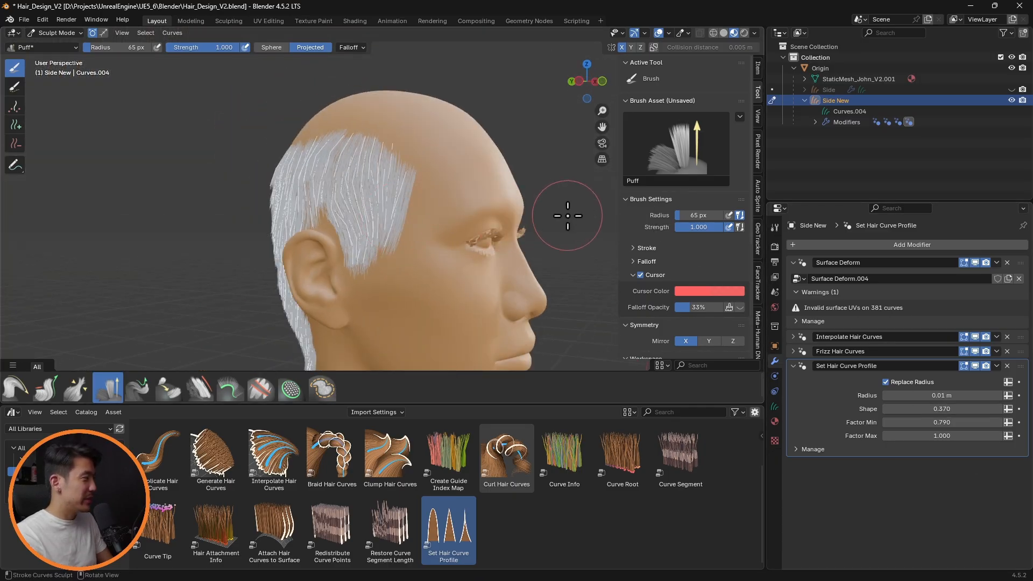
- Examine the interpolated side, back and nape hair from all around, with and without the viewport overlays
middle_click_drag(568, 215, 498, 233)
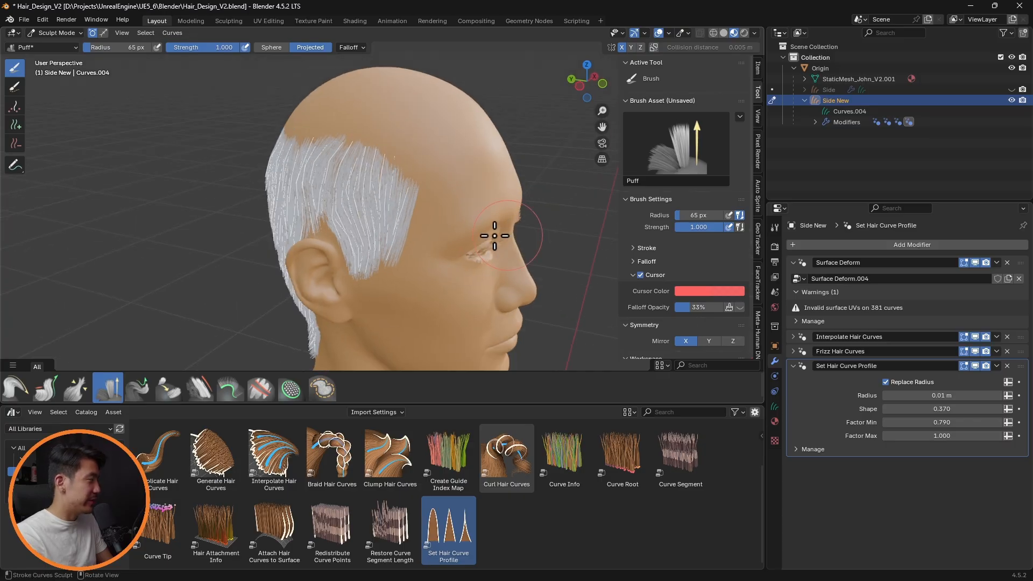
scroll(413, 151, "up", 5)
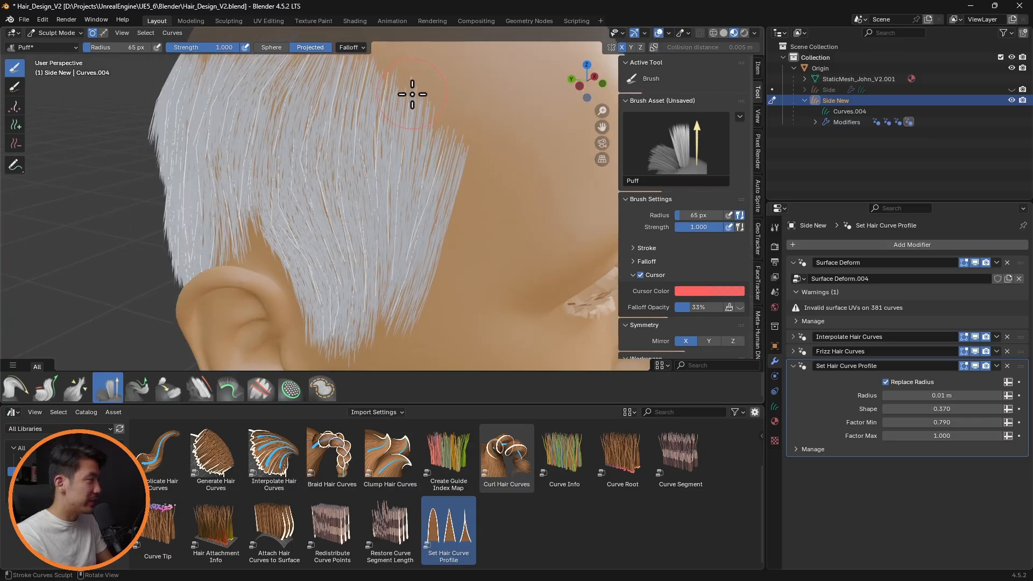
mouse_move(440, 112)
middle_mouse_down()
mouse_move(452, 143)
mouse_move(424, 170)
middle_mouse_up()
scroll(418, 171, "down", 3)
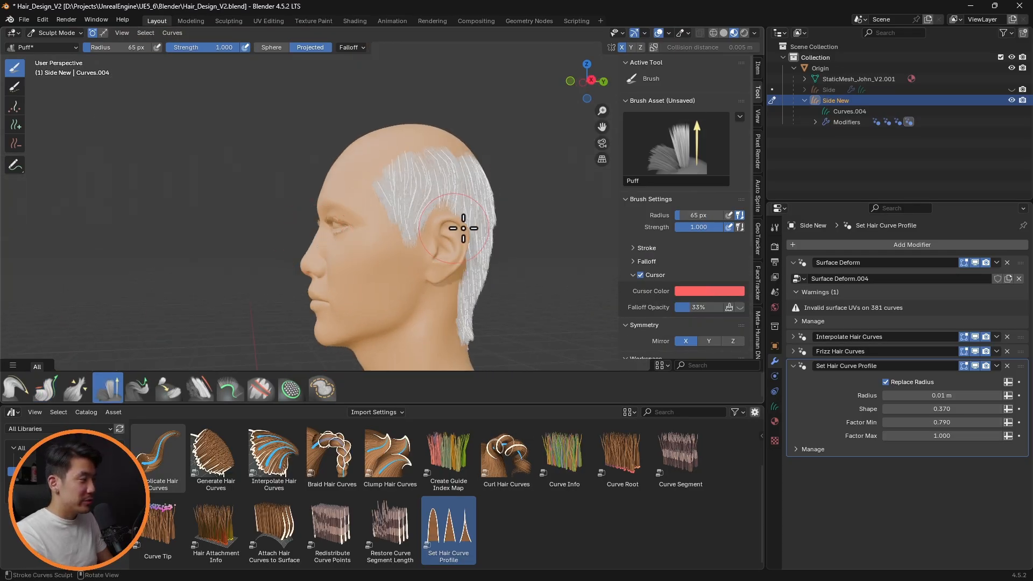
middle_click_drag(499, 237, 663, 41)
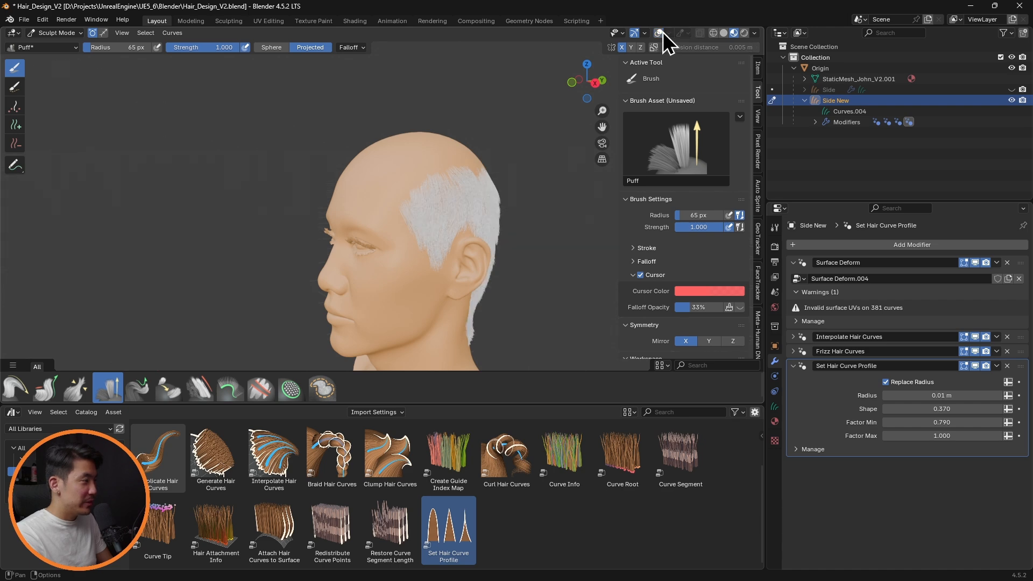
left_click(660, 32)
middle_click_drag(516, 240, 574, 280)
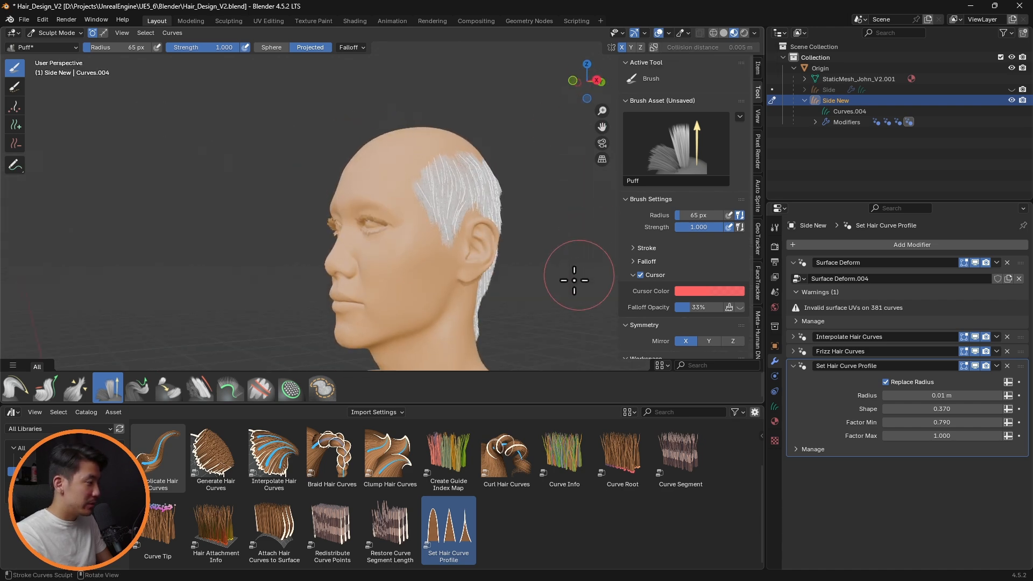
scroll(553, 289, "up", 10)
middle_click_drag(509, 233, 530, 276)
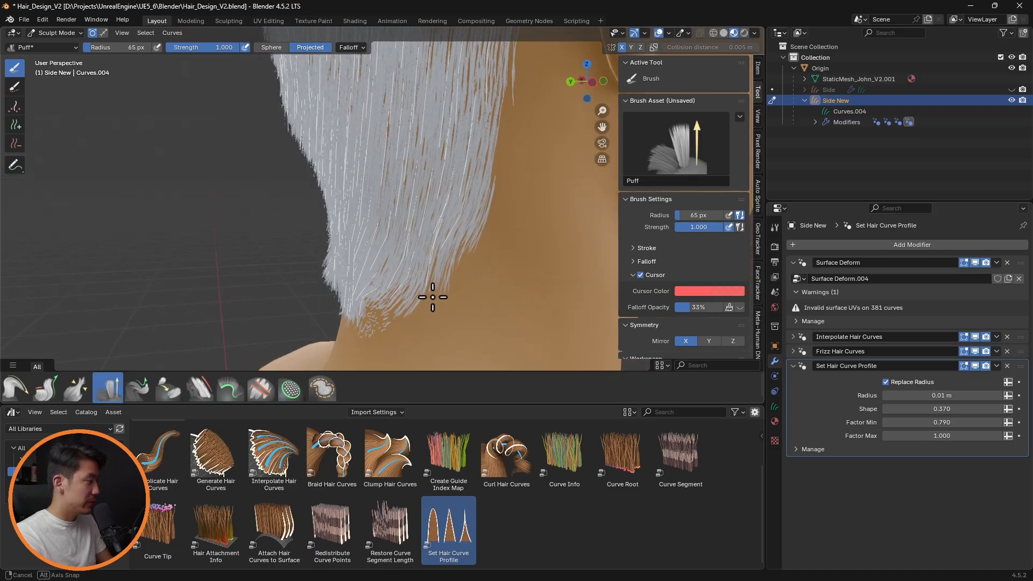
mouse_move(422, 295)
middle_mouse_down()
mouse_move(491, 276)
mouse_move(503, 260)
middle_mouse_up()
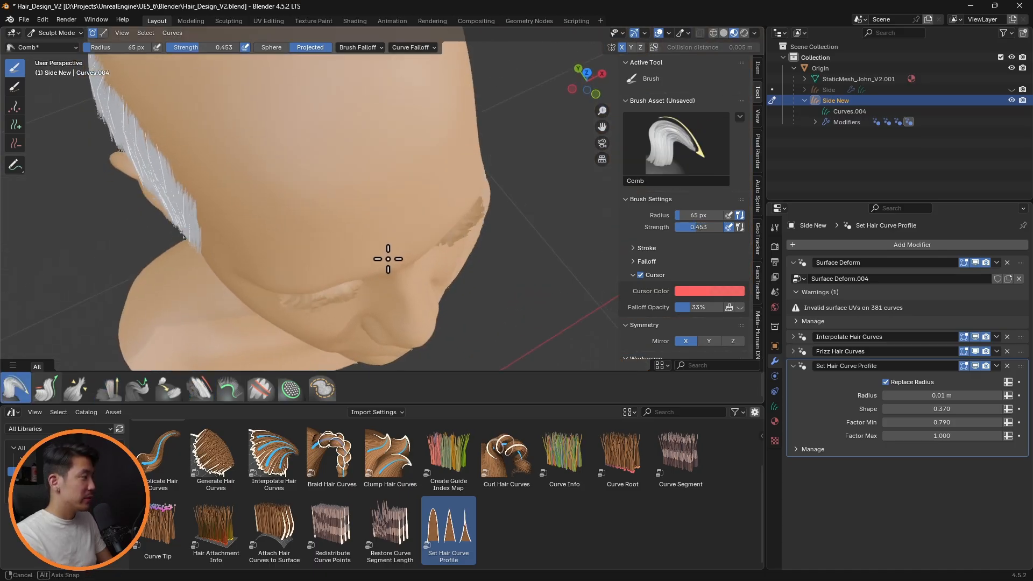
mouse_move(382, 259)
middle_mouse_down()
mouse_move(410, 219)
mouse_move(410, 172)
mouse_move(450, 154)
mouse_move(477, 210)
mouse_move(561, 196)
middle_mouse_up()
- Return the Side New hair to Object Mode and save the file
left_click(804, 100)
middle_click_drag(512, 219, 515, 191)
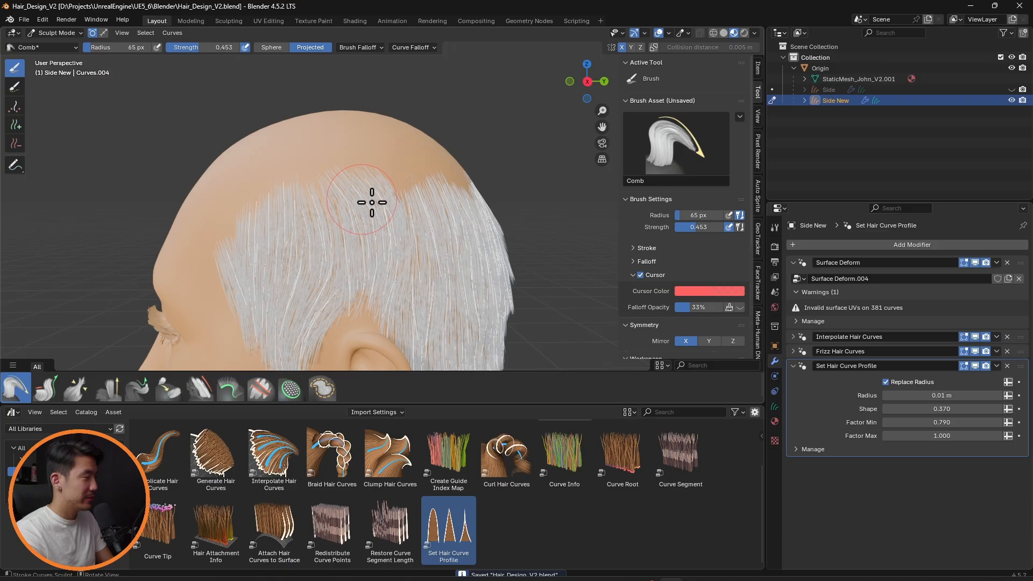
middle_click_drag(274, 144, 418, 178)
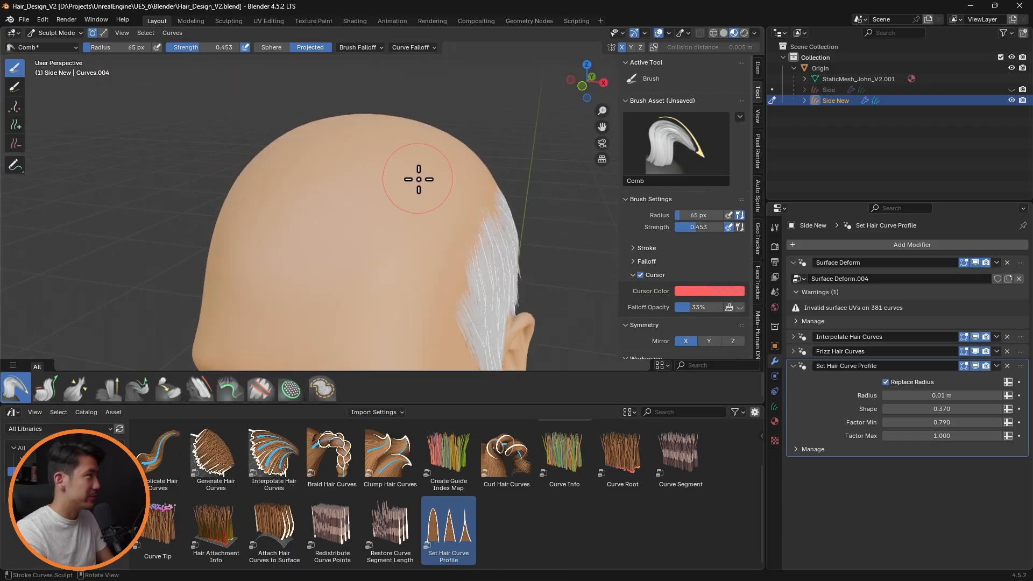
middle_click_drag(472, 223, 402, 158, "shift")
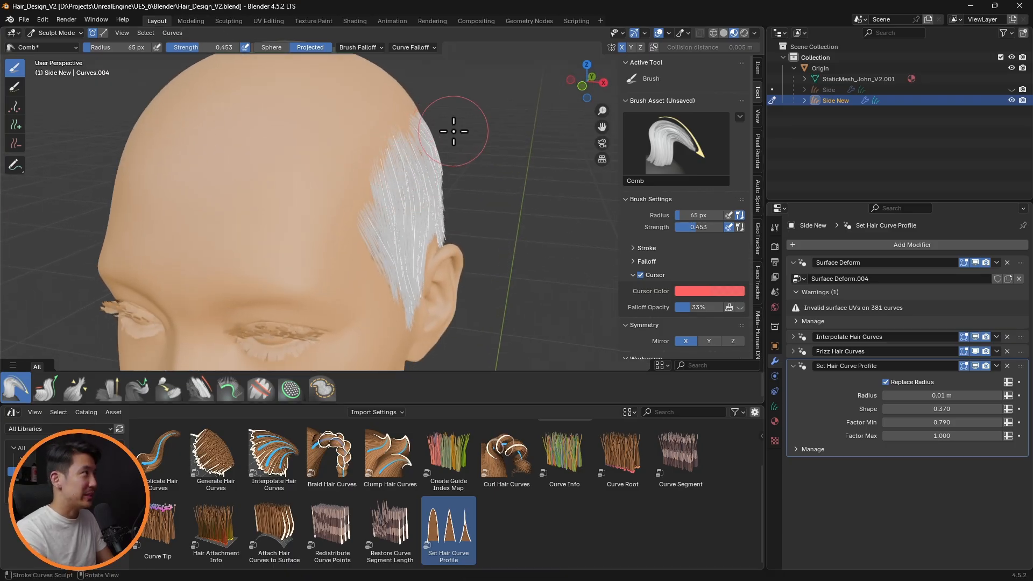
middle_click_drag(427, 156, 431, 263)
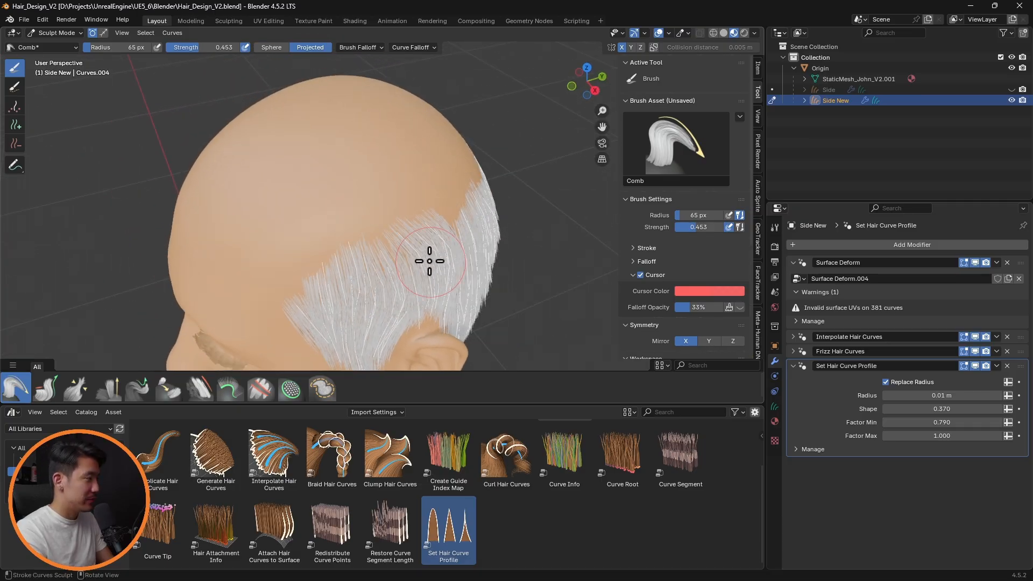
left_click(64, 33)
left_click(72, 45)
key("ctrl+s")
- Add an Empty Hair curve object to the Origin head mesh and name it Top
left_click(854, 69)
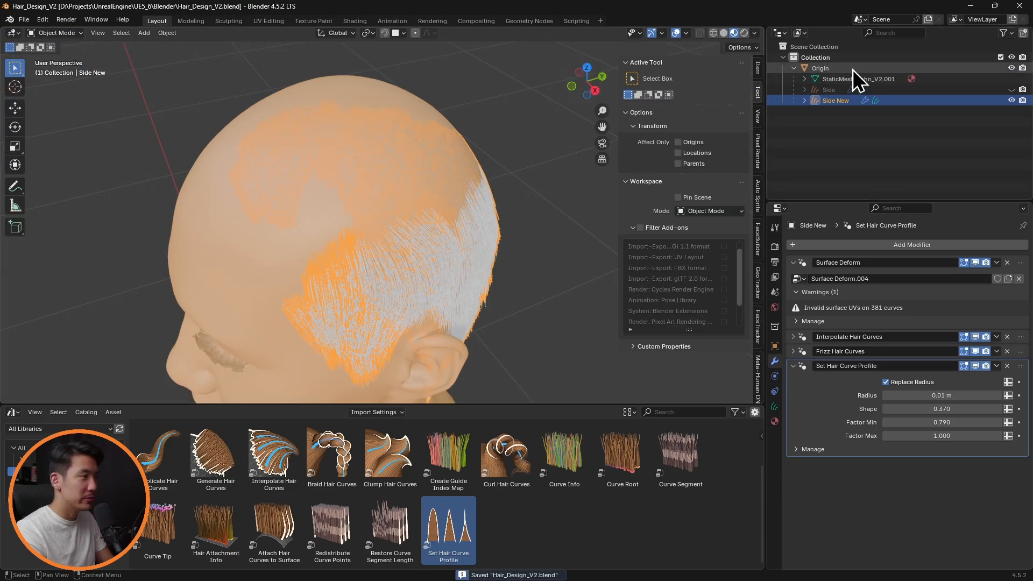
left_click(143, 33)
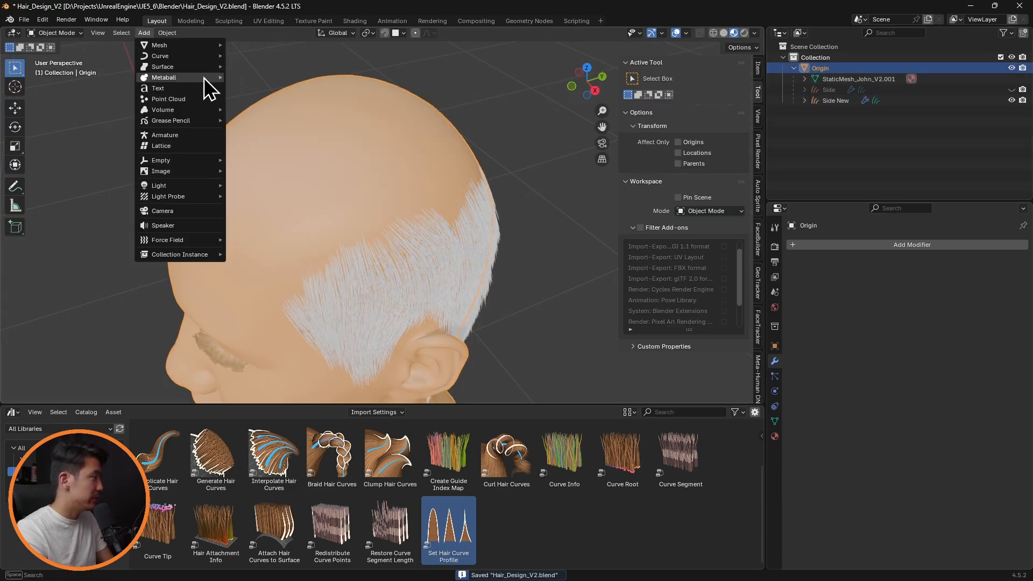
mouse_move(205, 57)
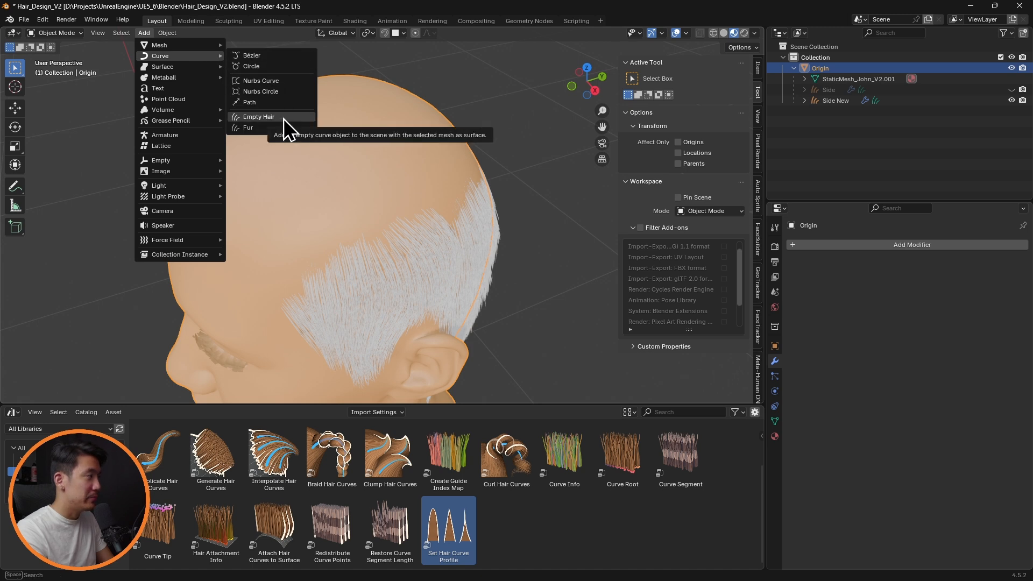
left_click(283, 117)
double_click(831, 89)
type("Top")
key("Return")
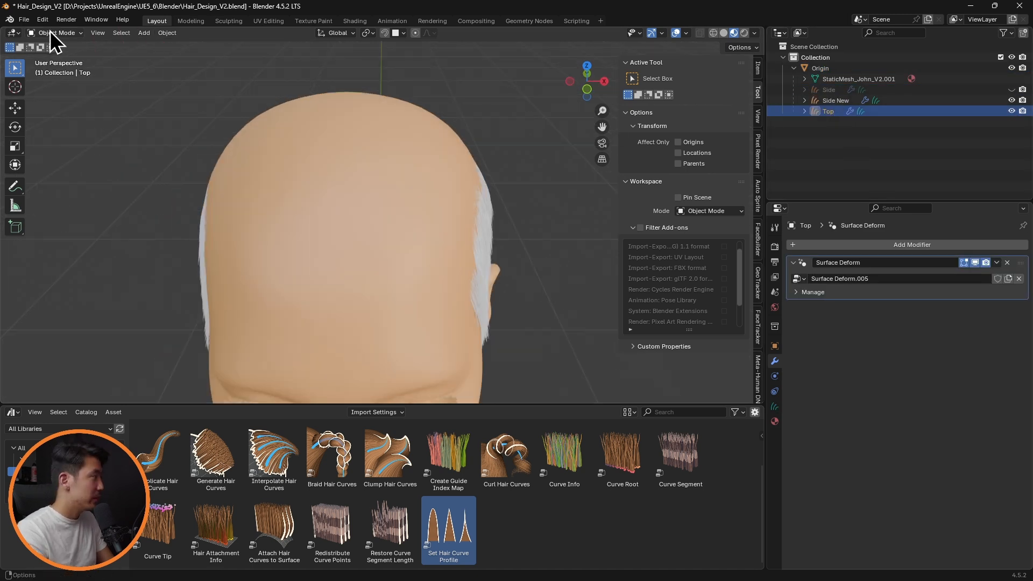
- Enter Sculpt Mode on Top and add sparse 6 m guide hairs across the scalp, mirrored on X, with a 65 px Add brush
left_click(54, 33)
left_click(59, 69)
mouse_move(369, 134)
middle_mouse_down()
mouse_move(364, 168)
mouse_move(438, 185)
mouse_move(426, 209)
mouse_move(531, 224)
middle_mouse_up()
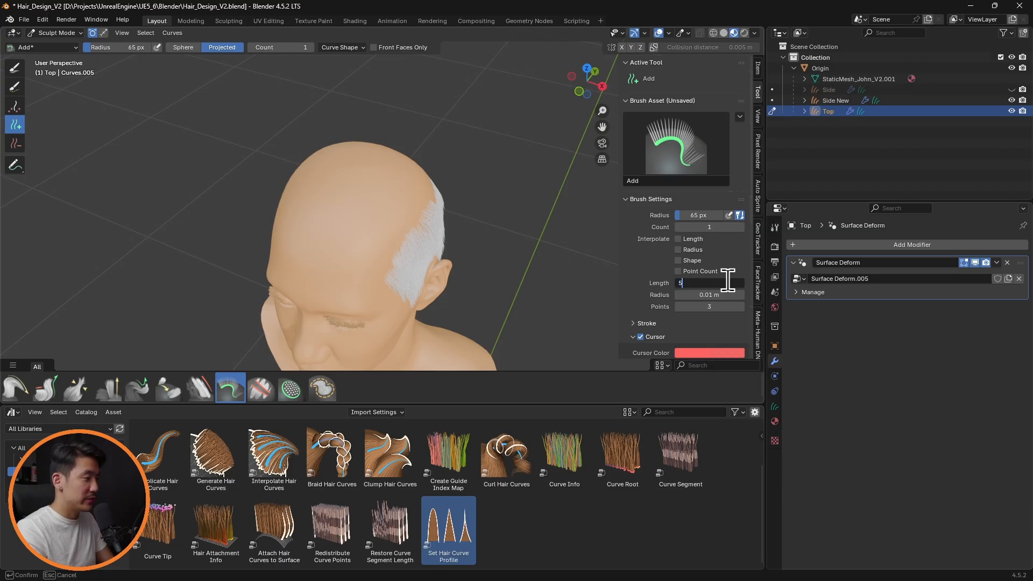
key("Return")
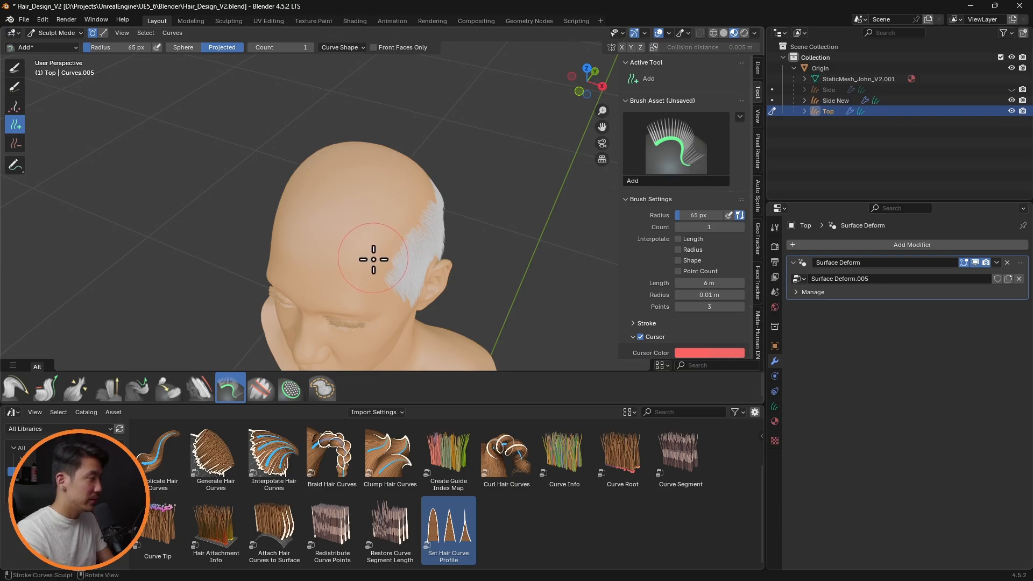
mouse_move(381, 265)
middle_mouse_down()
mouse_move(295, 127)
mouse_move(454, 97)
mouse_move(453, 115)
mouse_move(93, 177)
middle_mouse_up()
- Switch to the Comb brush with a 146 px radius and turn off X mirroring
left_click(15, 388)
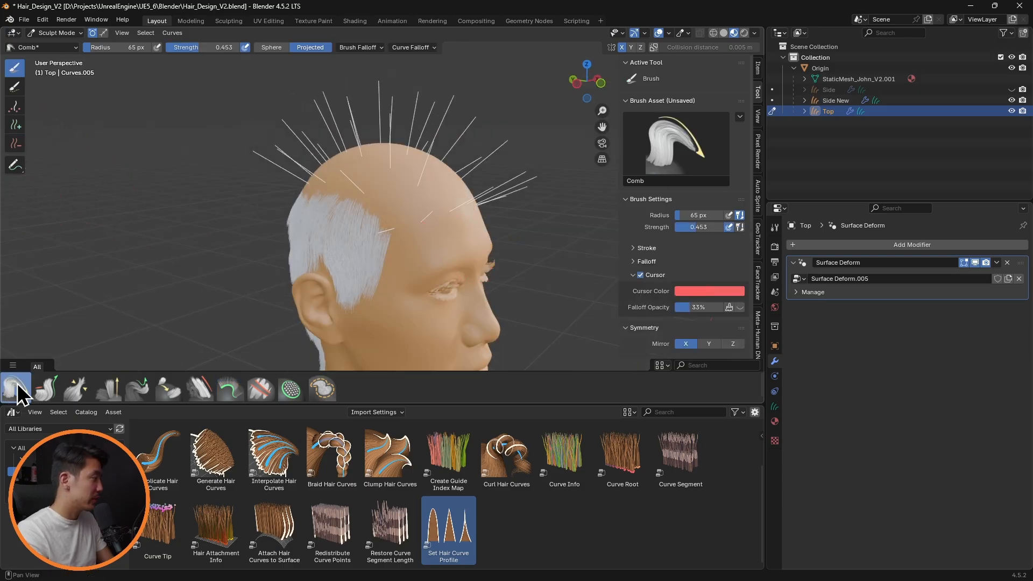
key("f")
left_click(411, 217)
mouse_move(350, 207)
middle_mouse_down()
mouse_move(461, 193)
mouse_move(603, 221)
middle_mouse_up()
middle_click_drag(460, 228, 511, 239)
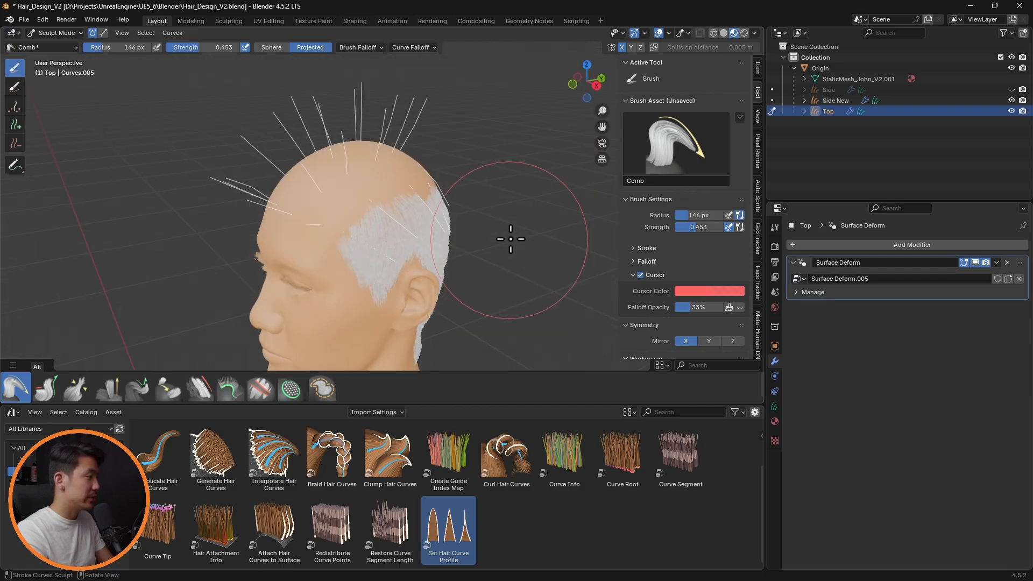
left_click(622, 47)
- Comb the upright top guide hairs down over the scalp with a 101 px radius
mouse_move(441, 150)
middle_mouse_down()
mouse_move(553, 120)
mouse_move(597, 124)
middle_mouse_up()
left_click_drag(442, 129, 503, 189)
left_click_drag(489, 129, 505, 219)
left_click_drag(329, 119, 455, 120)
middle_click_drag(454, 120, 364, 175)
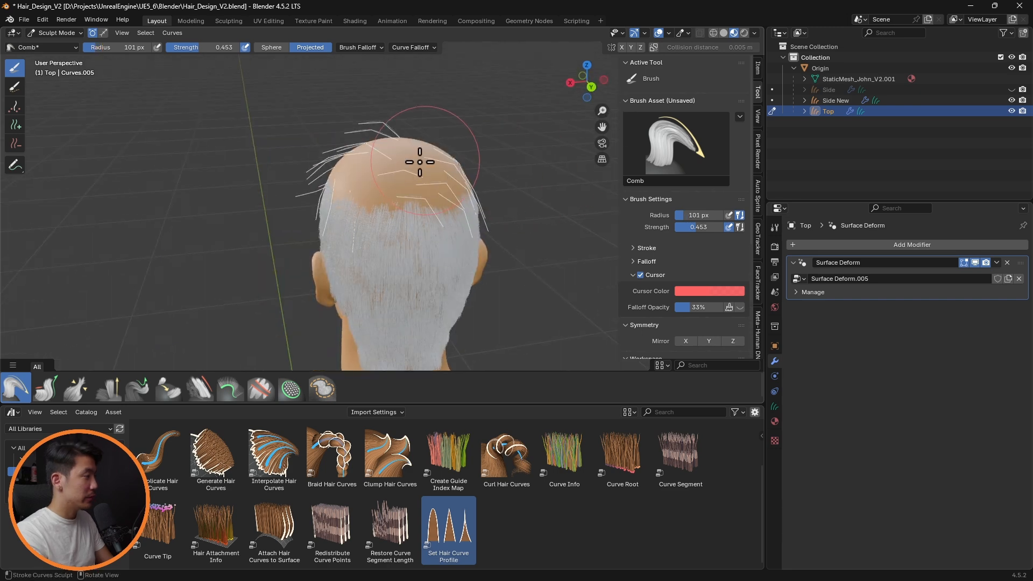
- Raise the Comb strength to 1.000 and comb the top guide hairs with a 187 px radius
left_click_drag(257, 404, 256, 412)
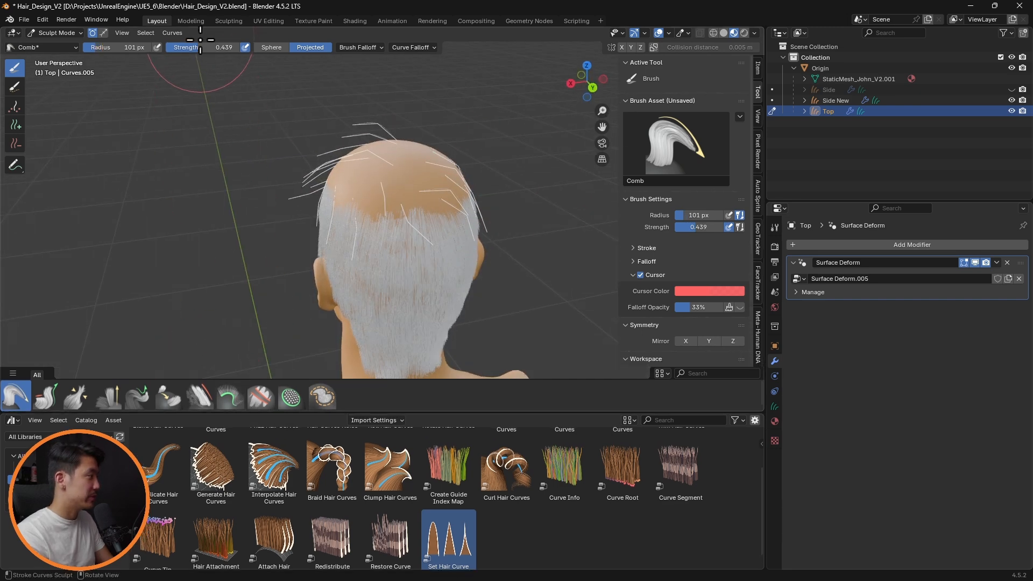
left_click_drag(216, 47, 249, 47)
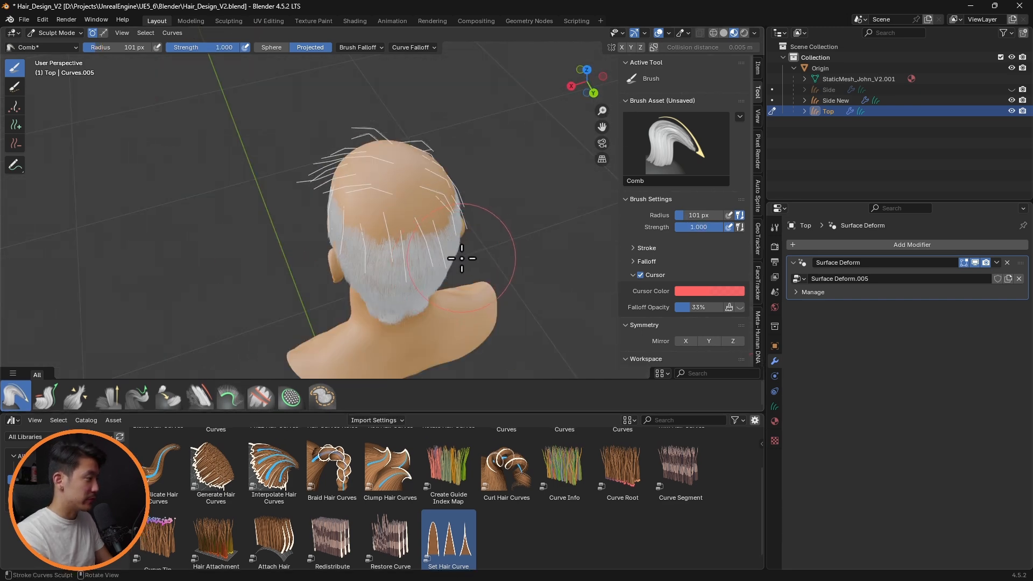
key("f")
left_click(425, 246)
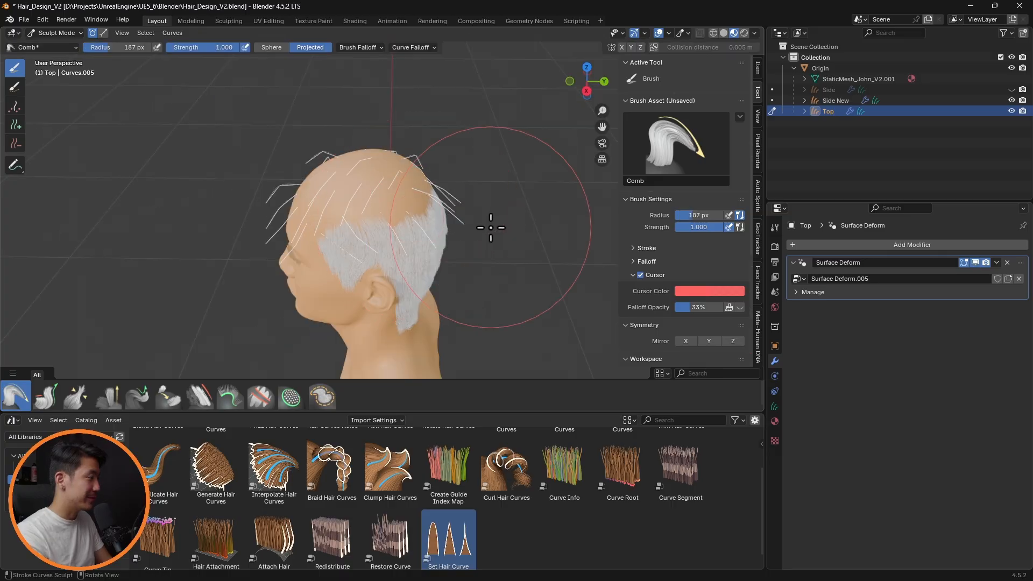
mouse_move(489, 224)
middle_mouse_down()
mouse_move(422, 244)
mouse_move(383, 281)
mouse_move(507, 166)
middle_mouse_up()
middle_click_drag(507, 167, 533, 164)
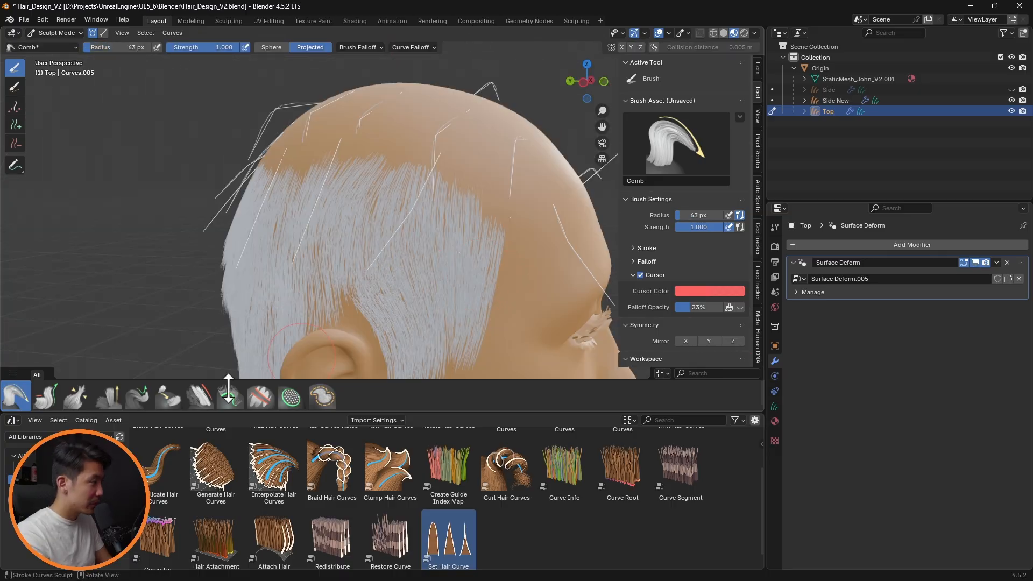
- Refine the top guide hairs around the sides and crown using Comb and Puff at 71 px
middle_click_drag(228, 386, 497, 144)
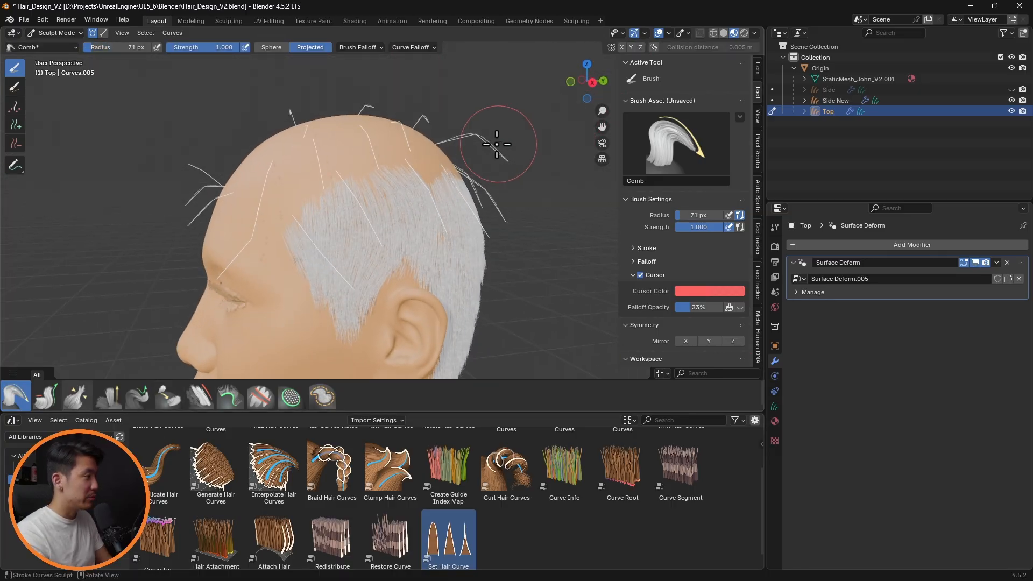
mouse_move(500, 184)
middle_mouse_down()
mouse_move(320, 185)
mouse_move(429, 202)
mouse_move(385, 207)
middle_mouse_up()
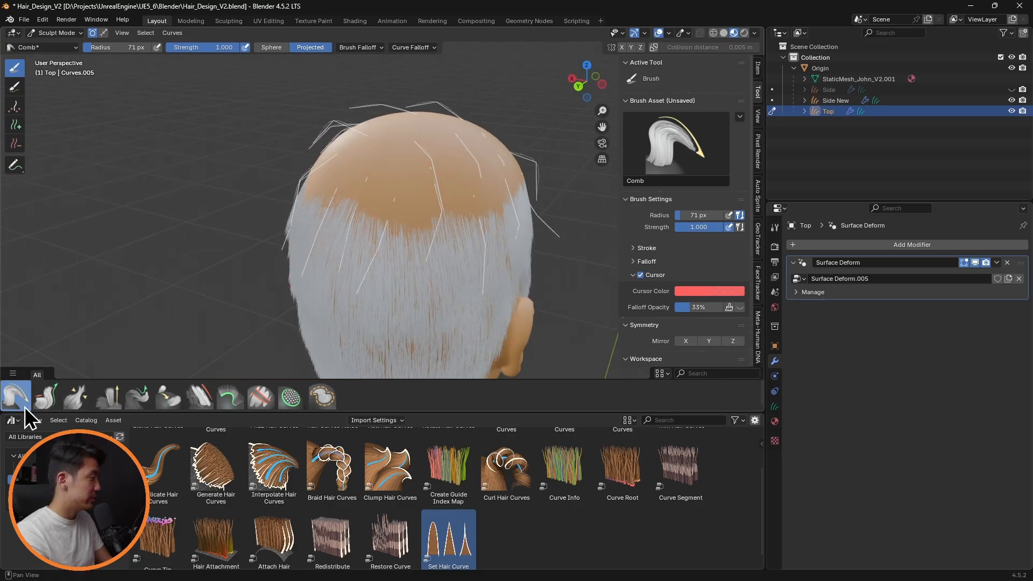
left_click(109, 398)
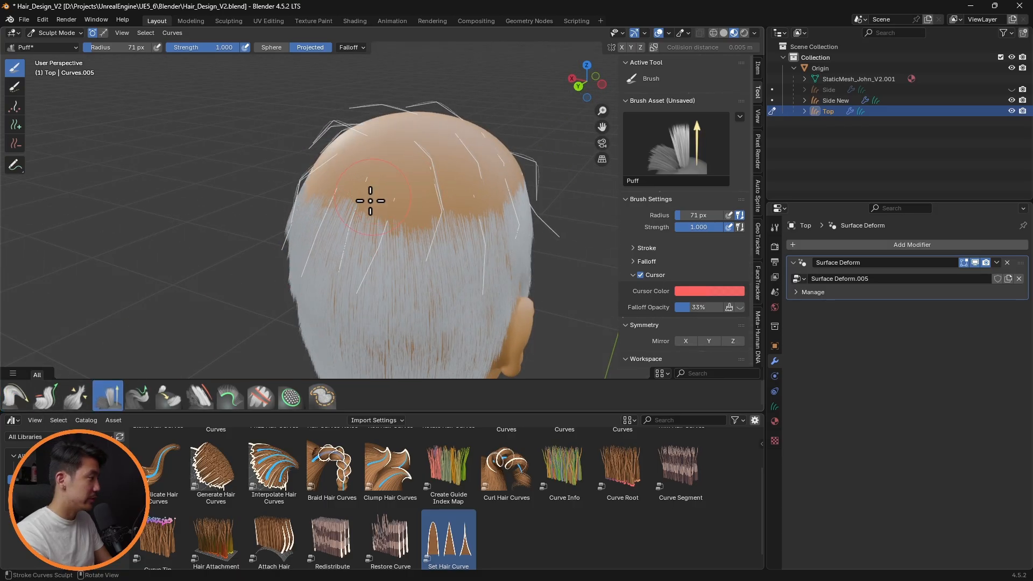
mouse_move(431, 183)
middle_mouse_down()
mouse_move(403, 178)
mouse_move(365, 133)
mouse_move(475, 299)
mouse_move(404, 295)
mouse_move(364, 189)
mouse_move(386, 224)
mouse_move(409, 236)
mouse_move(398, 253)
middle_mouse_up()
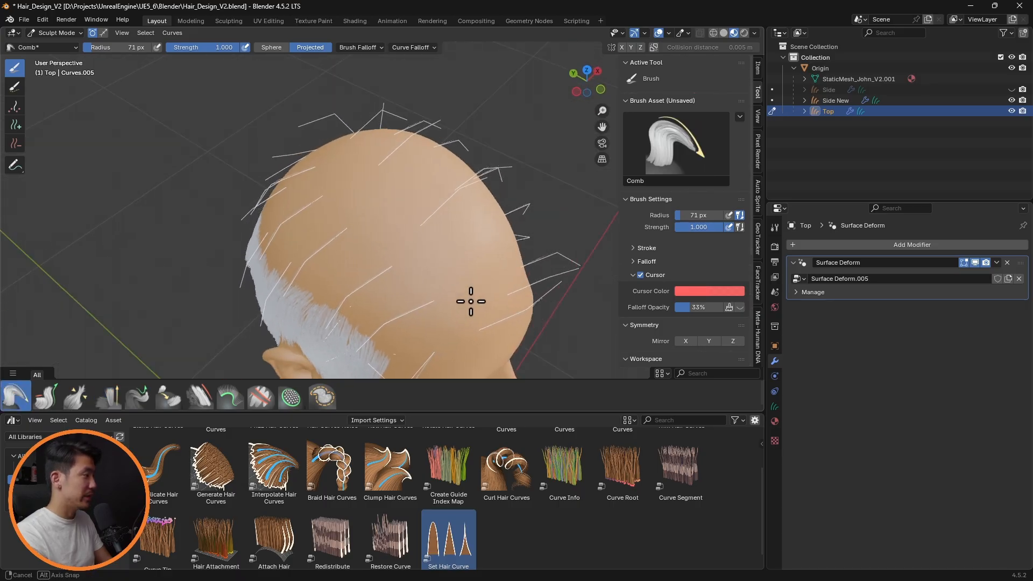
- Add an Interpolate Hair Curves modifier to Top with Origin as surface, UVMap as UV map and 2 m distance to guides
left_click_drag(286, 477, 357, 224)
left_click(928, 324)
left_click(927, 342)
middle_click_drag(526, 285, 457, 274)
scroll(456, 275, "down", 4)
left_click_drag(939, 405, 966, 405)
type("2")
key("Return")
- Set the density of the top hair's interpolation to 20
middle_click_drag(457, 178, 350, 323)
middle_click_drag(401, 270, 409, 221)
left_click(904, 431)
type("20")
key("Return")
middle_click_drag(479, 269, 265, 228)
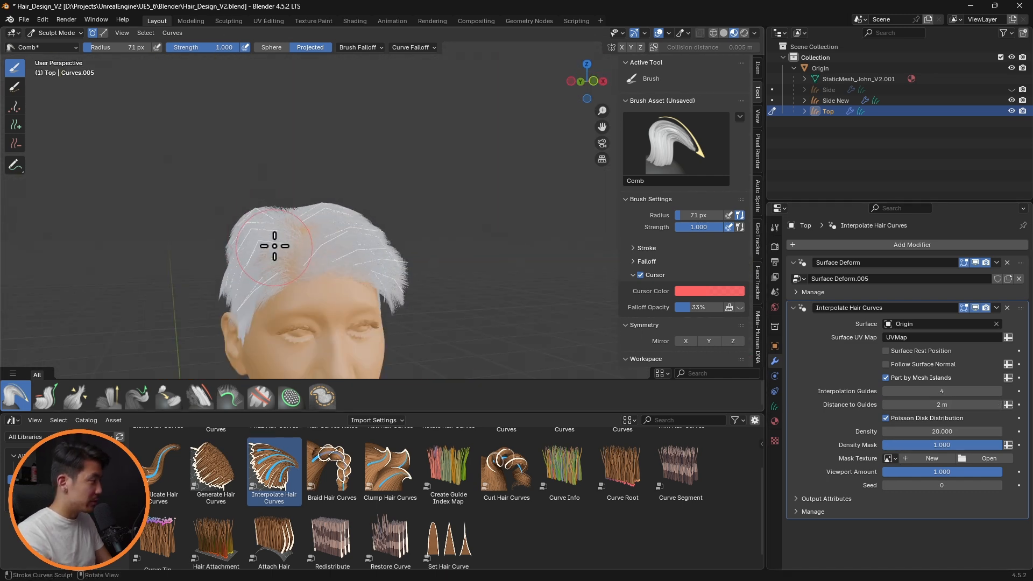
- Comb the front of the top hair with a 106 px radius and use the Add brush around the sparse crown
mouse_move(376, 252)
middle_mouse_down()
mouse_move(443, 226)
mouse_move(379, 286)
middle_mouse_up()
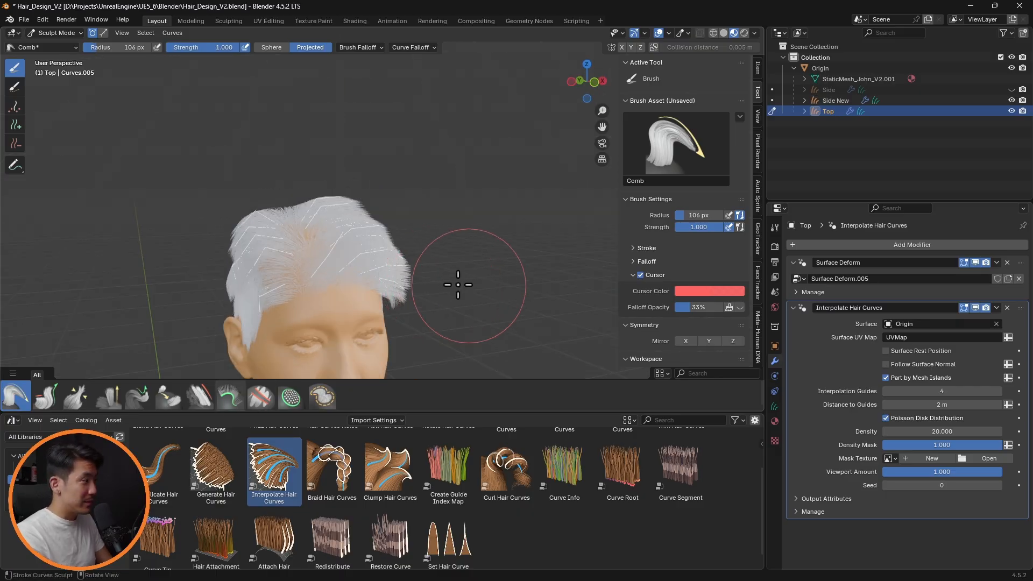
middle_click_drag(458, 285, 608, 246)
left_click(14, 124)
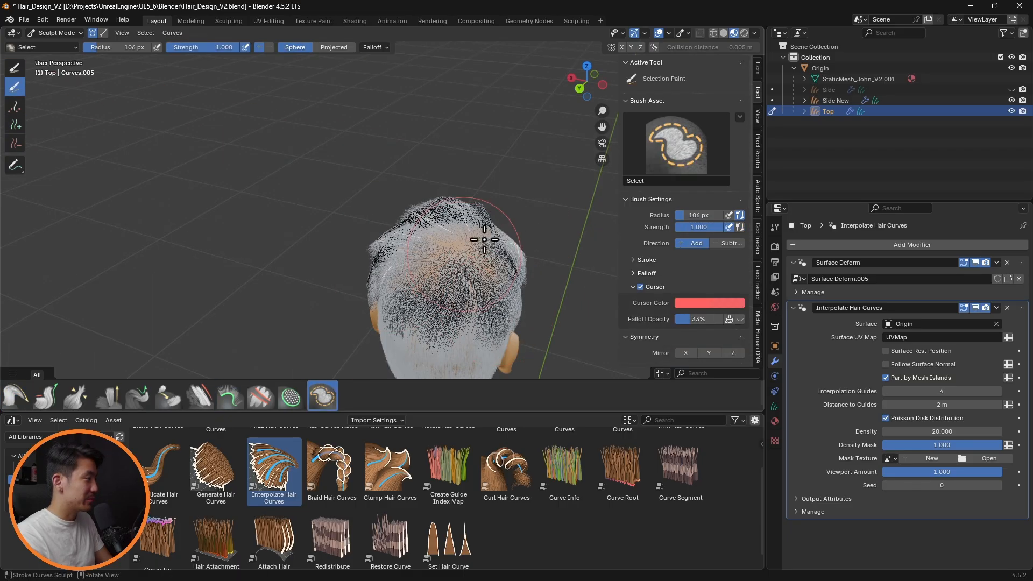
left_click(15, 124)
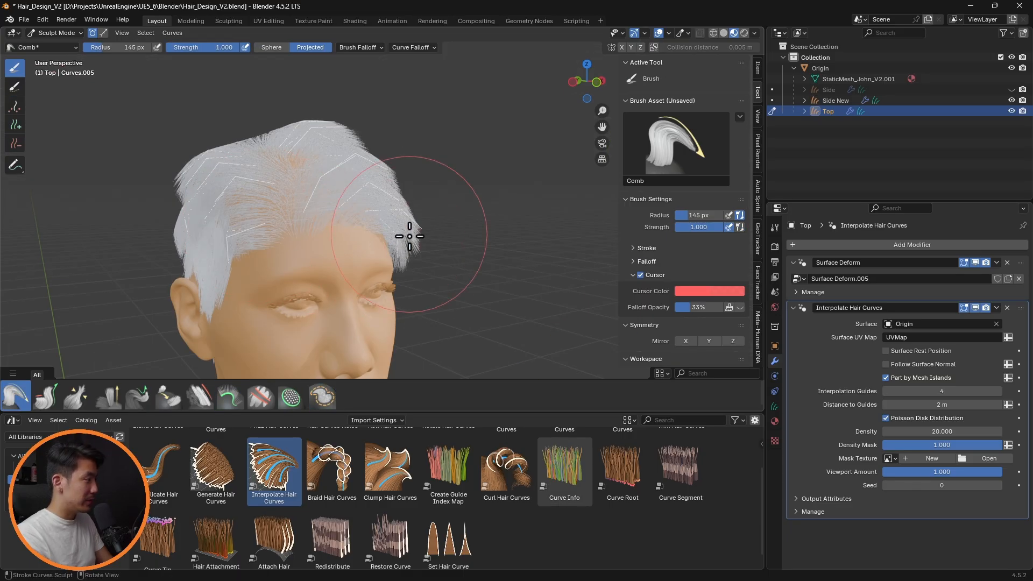
- Clear the existing top guide hairs from the scalp with the Delete brush at a 145 px radius
left_click(14, 143)
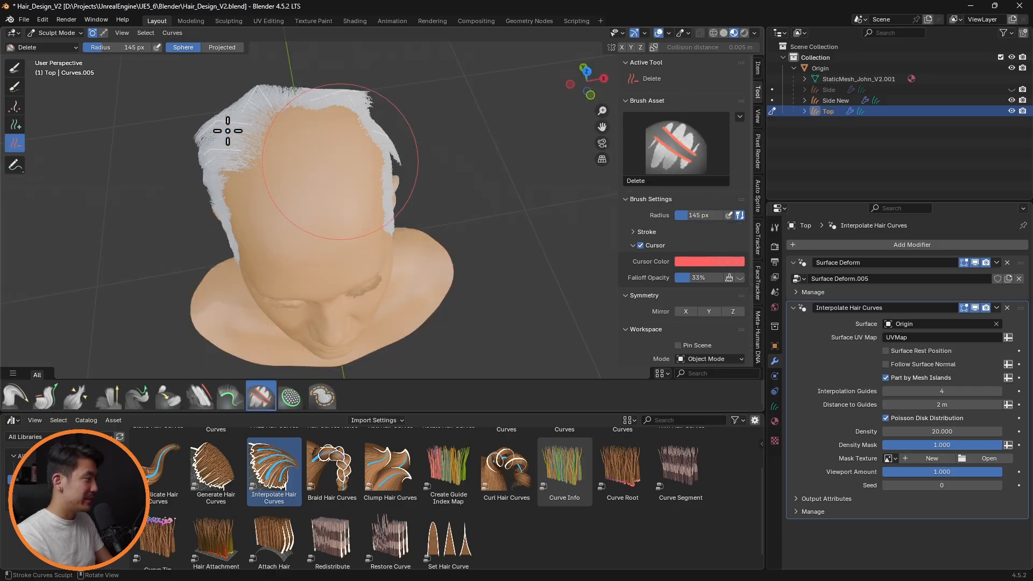
mouse_move(227, 131)
left_mouse_down()
mouse_move(330, 156)
mouse_move(316, 148)
left_mouse_up()
middle_click_drag(316, 147, 385, 189)
middle_click_drag(204, 216, 426, 236)
middle_click_drag(496, 184, 143, 177)
- Plant new top guide hairs across the scalp with the Add brush at 42 px, count 5, length 6 m and 8 points
left_click(15, 125)
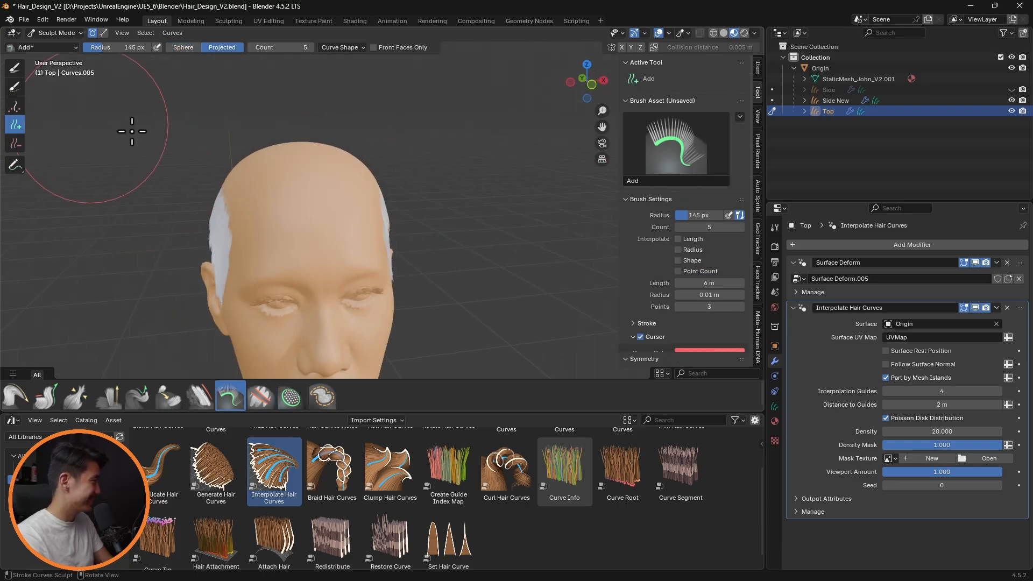
middle_click_drag(226, 177, 342, 185)
key("f")
left_click(418, 216)
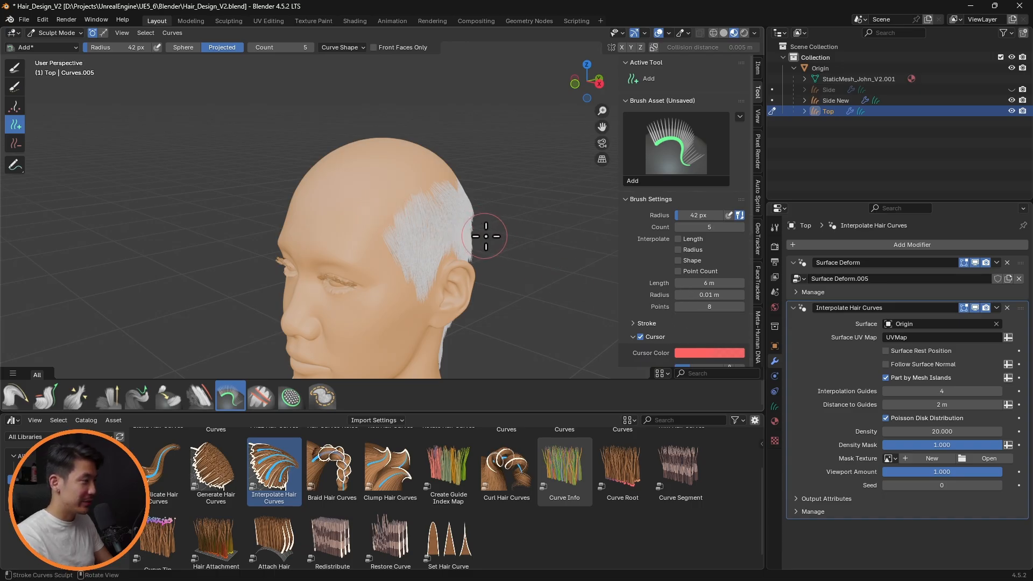
mouse_move(477, 246)
middle_mouse_down()
mouse_move(491, 276)
mouse_move(455, 151)
mouse_move(362, 224)
mouse_move(414, 197)
mouse_move(404, 196)
middle_mouse_up()
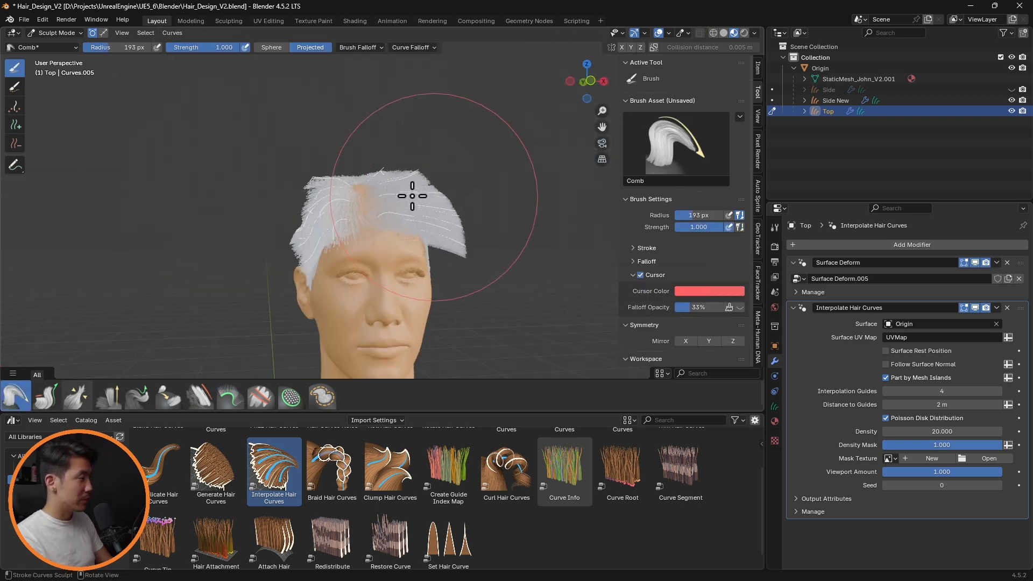
- Comb the new top hair into a parted shape and adjust its length with Grow/Shrink at 83 px and 0.532 strength
mouse_move(410, 195)
middle_mouse_down()
mouse_move(490, 207)
mouse_move(495, 276)
mouse_move(339, 288)
middle_mouse_up()
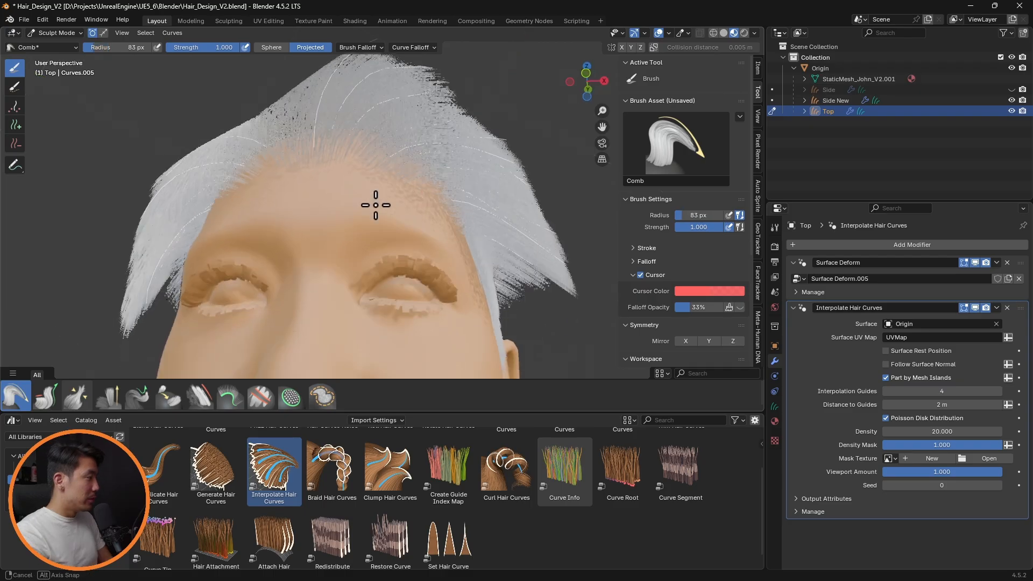
middle_click_drag(376, 205, 468, 254)
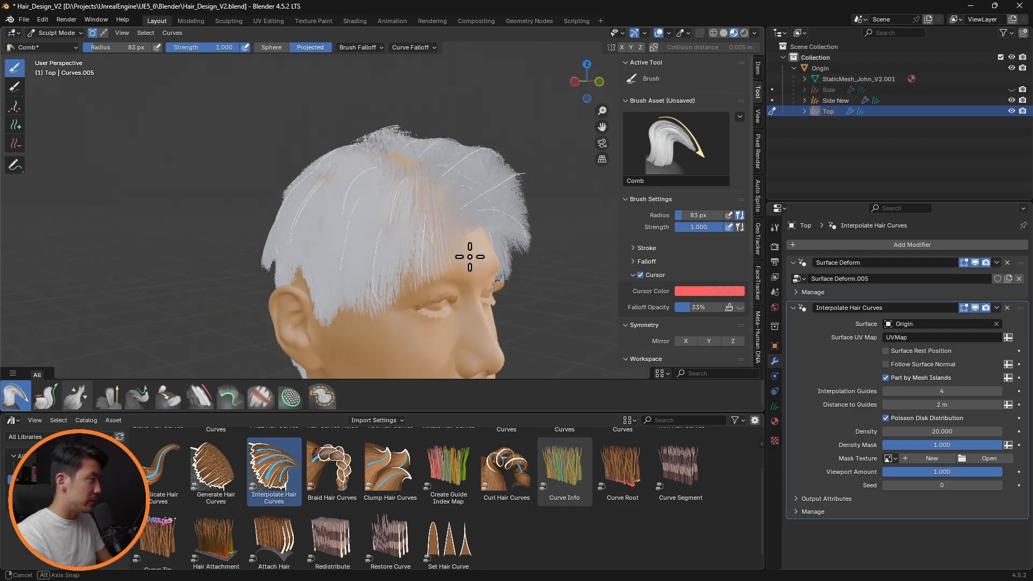
left_click(53, 399)
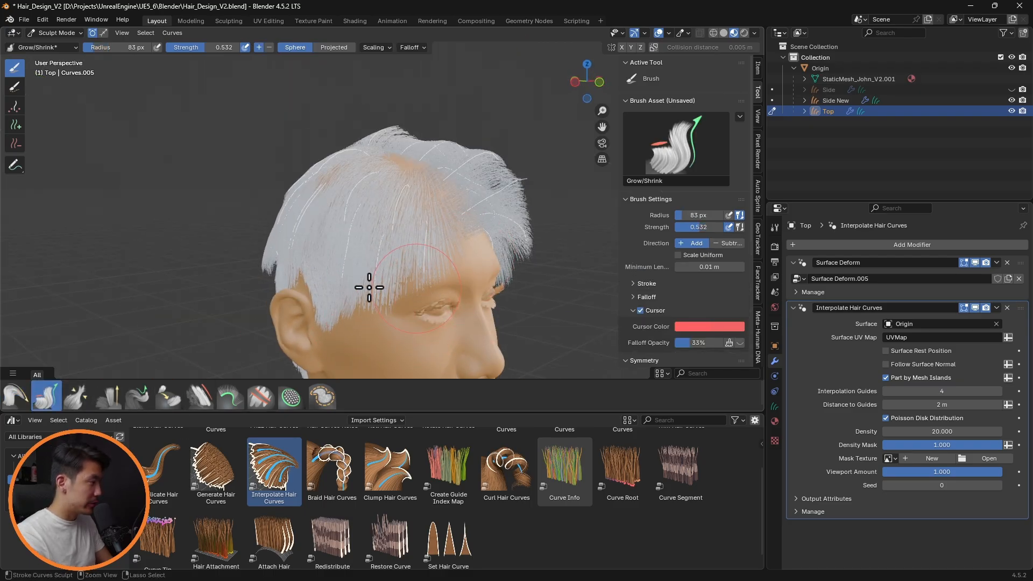
middle_click_drag(369, 287, 419, 266)
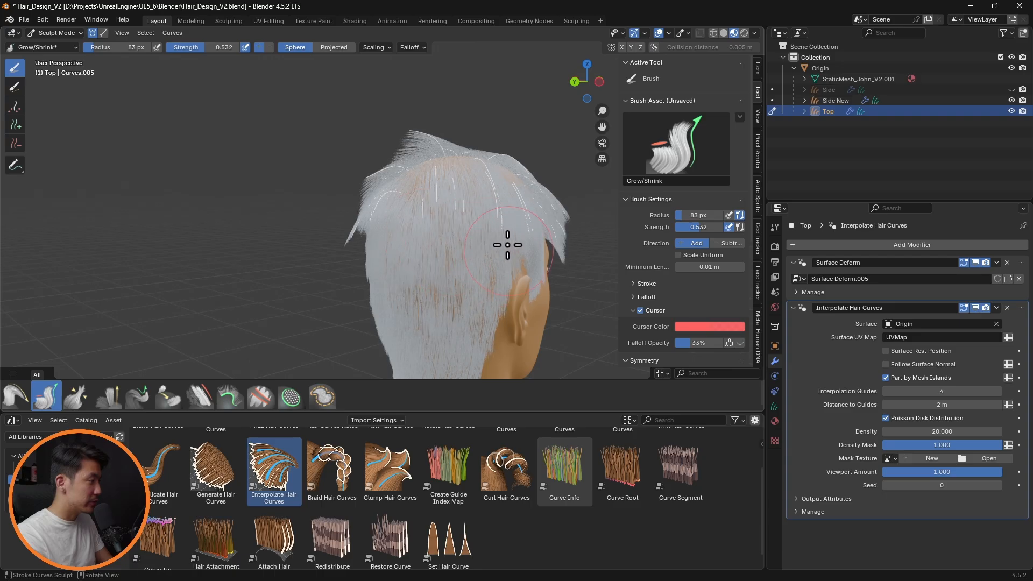
middle_click_drag(531, 257, 396, 230)
middle_click_drag(492, 211, 429, 267)
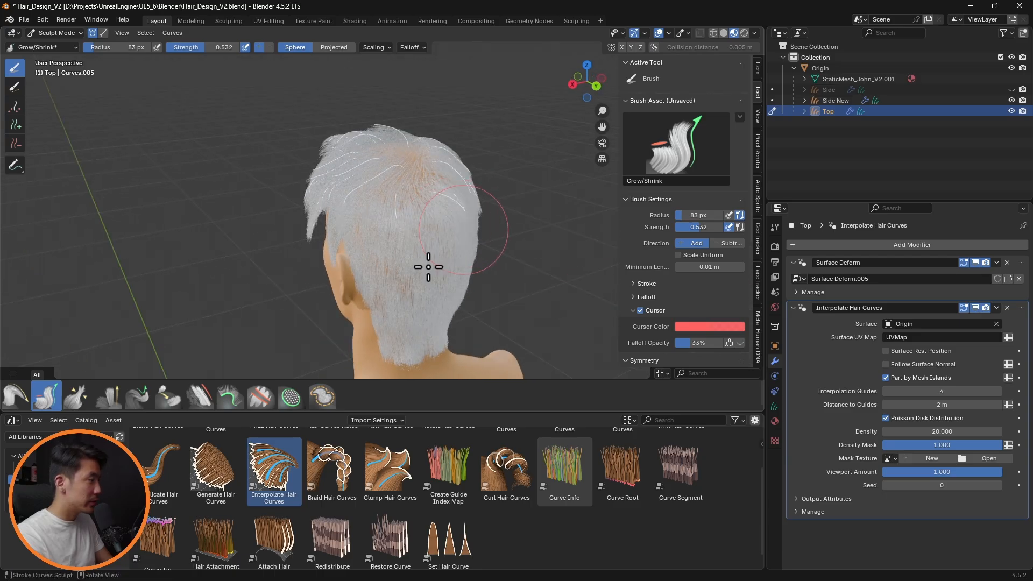
- Comb the front and sides of the top hair with brush radii from 74 to 97 px
key("c")
middle_click_drag(512, 233, 473, 217)
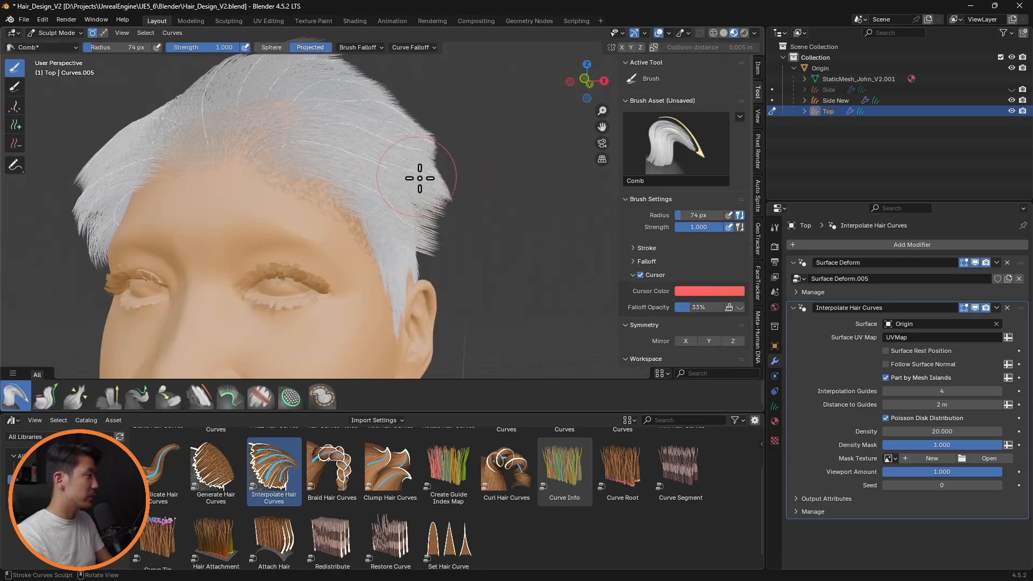
middle_click_drag(420, 178, 411, 258, "shift")
key("f")
left_click(434, 205)
middle_click_drag(448, 230, 465, 228)
left_click_drag(296, 155, 285, 145)
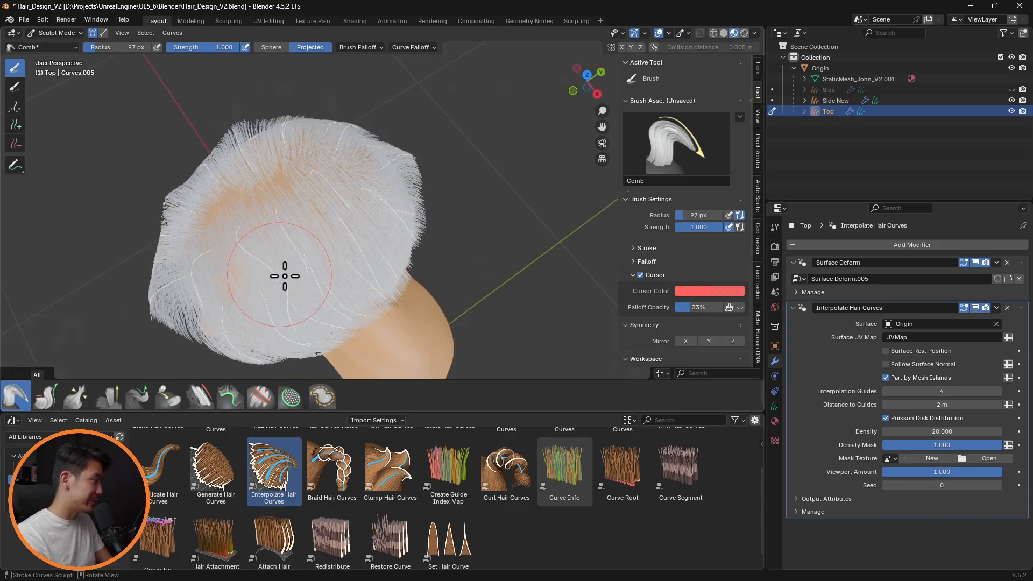
- Comb the crown hair outward from the parting with a 67 px radius
mouse_move(289, 312)
middle_mouse_down()
mouse_move(473, 247)
mouse_move(466, 316)
mouse_move(302, 261)
mouse_move(376, 233)
mouse_move(246, 258)
mouse_move(461, 167)
mouse_move(424, 253)
mouse_move(323, 281)
middle_mouse_up()
key("f")
left_click(360, 233)
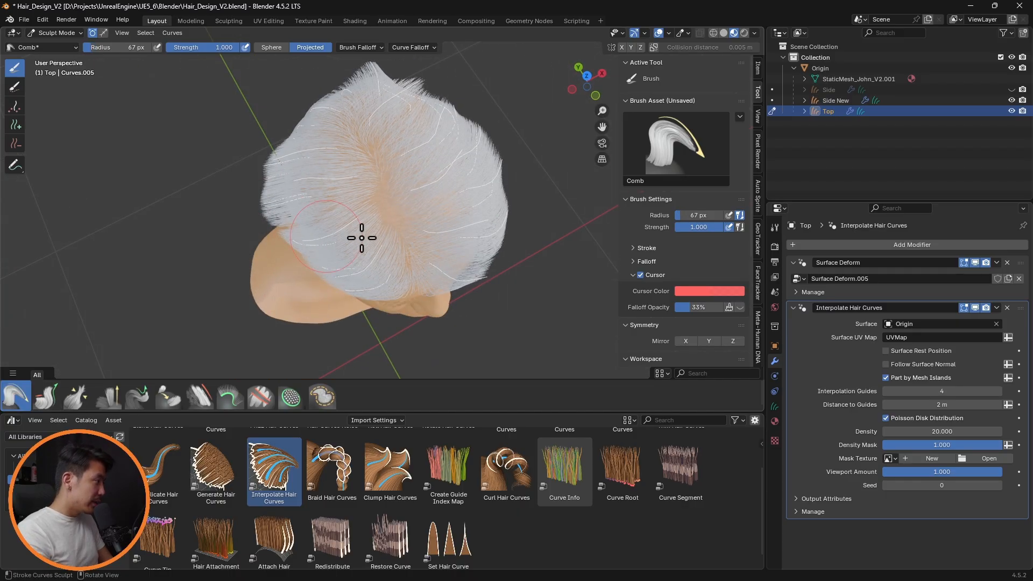
middle_click_drag(324, 237, 422, 160)
middle_click_drag(289, 111, 473, 203)
scroll(473, 203, "up", 4)
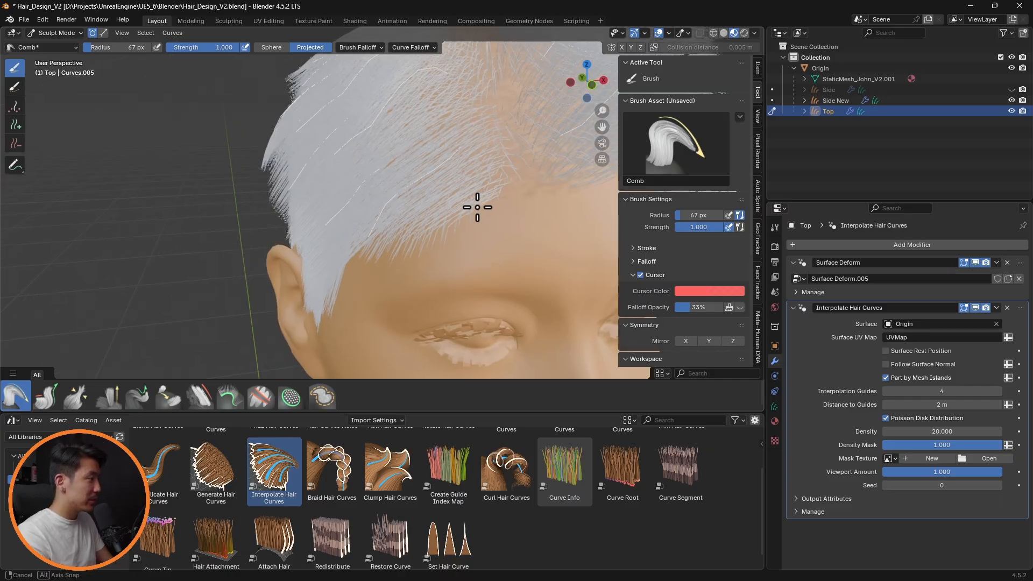
- Rework the front hairline guides with Delete and Slide, and fill sparse crown areas with Add at 67 px, count 1, interpolating from neighbouring hairs
left_click(16, 144)
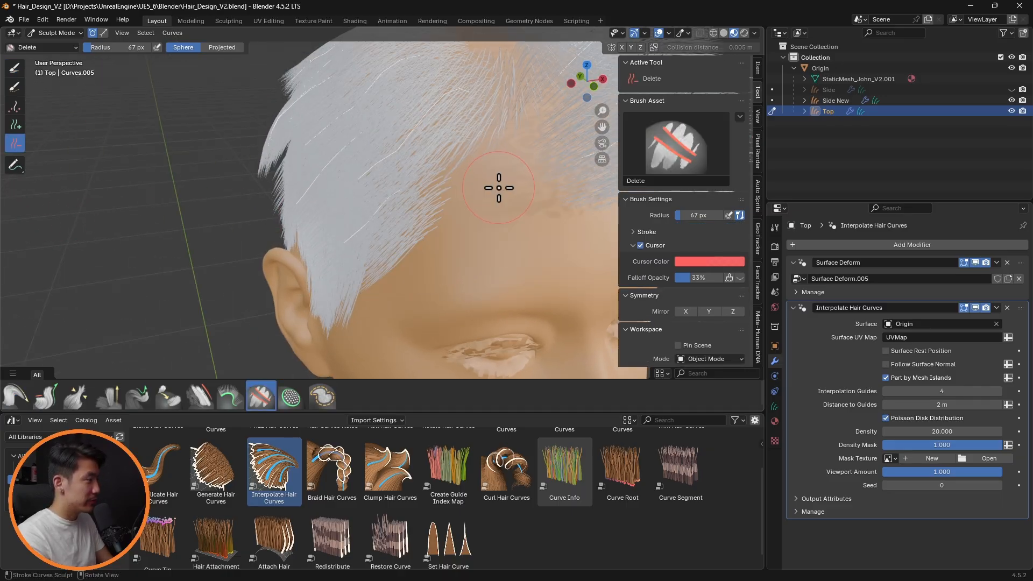
scroll(499, 187, "down", 2)
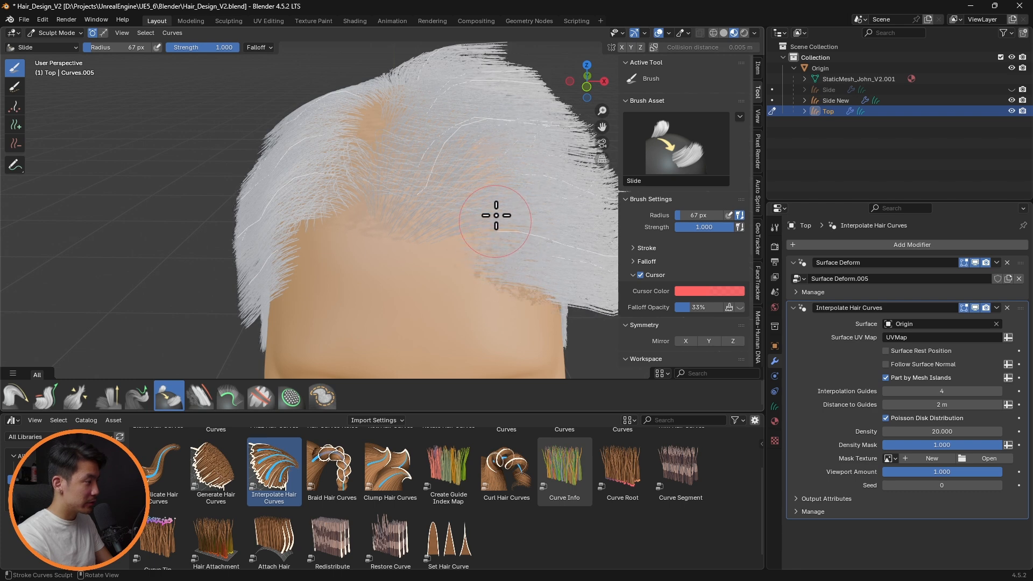
mouse_move(500, 200)
middle_mouse_down()
mouse_move(479, 177)
mouse_move(415, 268)
mouse_move(450, 106)
middle_mouse_up()
scroll(415, 267, "down", 4)
scroll(415, 268, "up", 3)
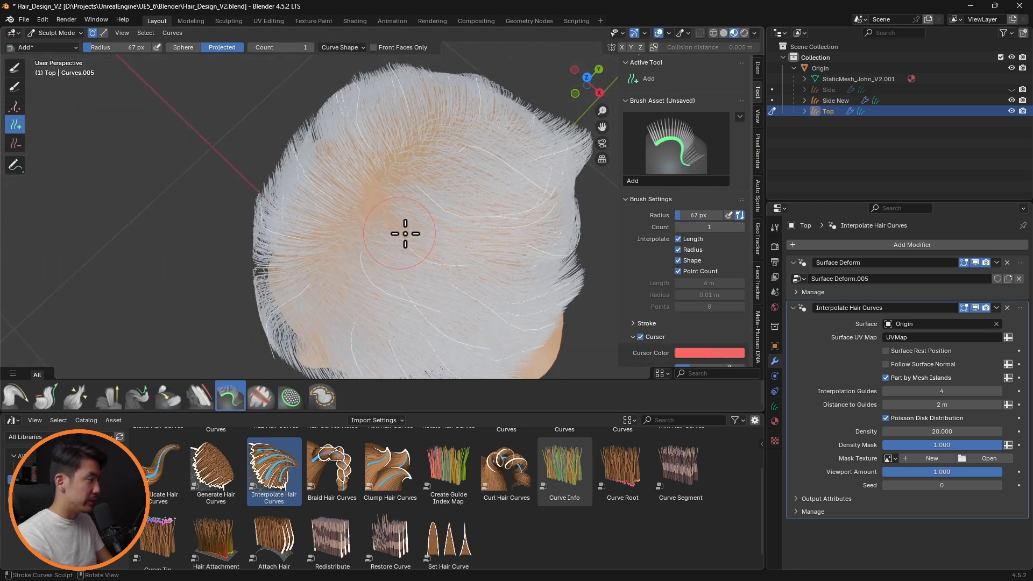
mouse_move(405, 234)
middle_mouse_down()
mouse_move(468, 221)
mouse_move(334, 166)
mouse_move(341, 194)
mouse_move(452, 171)
mouse_move(389, 214)
middle_mouse_up()
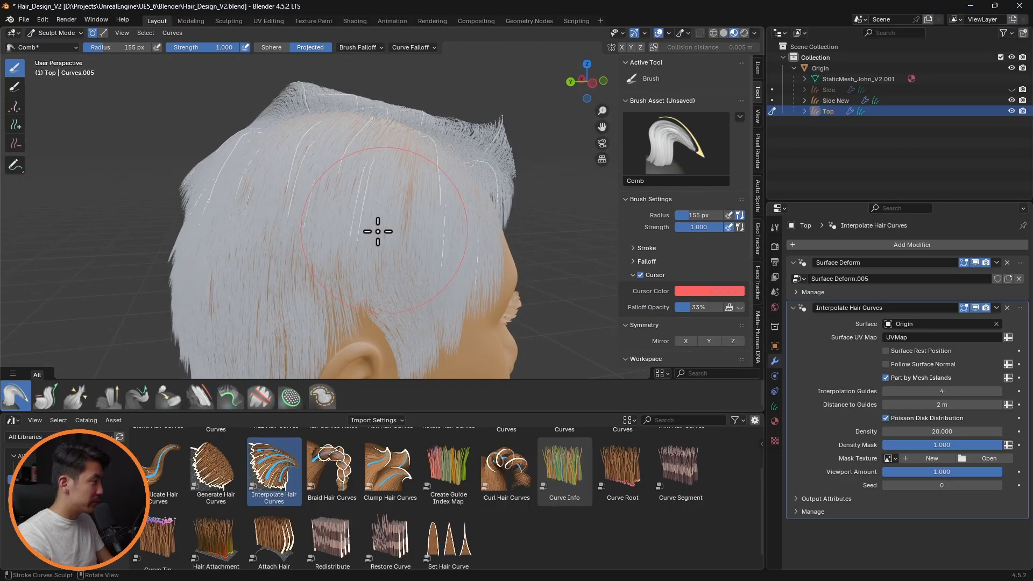
- Comb the sides and back of the top hair down over the side hair with a 155 px radius
middle_click_drag(179, 207, 418, 227)
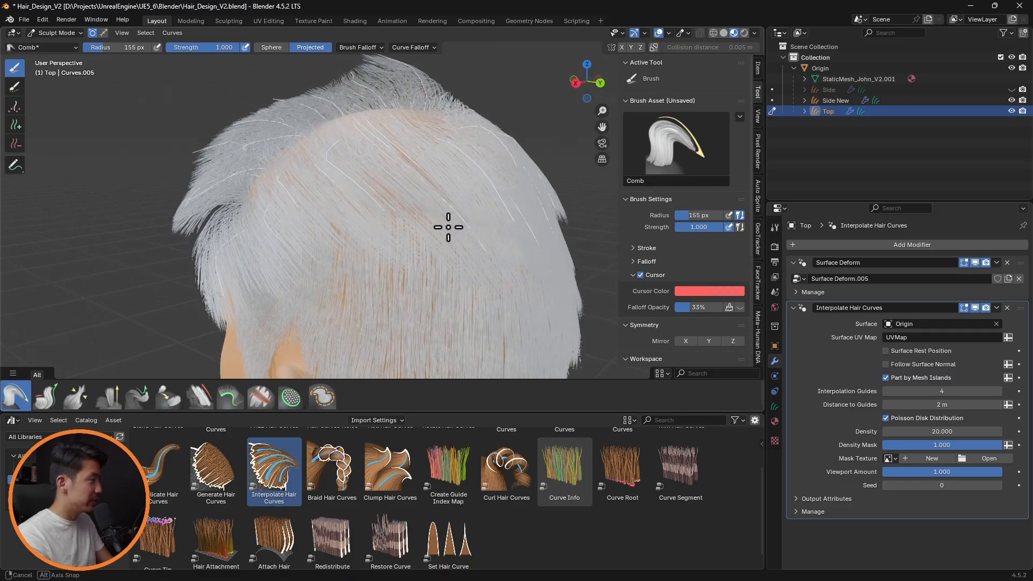
middle_click_drag(447, 228, 296, 173)
mouse_move(394, 165)
middle_mouse_down()
mouse_move(422, 163)
mouse_move(650, 229)
mouse_move(493, 253)
mouse_move(604, 207)
mouse_move(526, 269)
middle_mouse_up()
- Hide Side New and refine the top hair's side edges and front sweep with Smooth, Grow/Shrink and Comb at 37 to 79 px
left_click(200, 395)
left_click(15, 396)
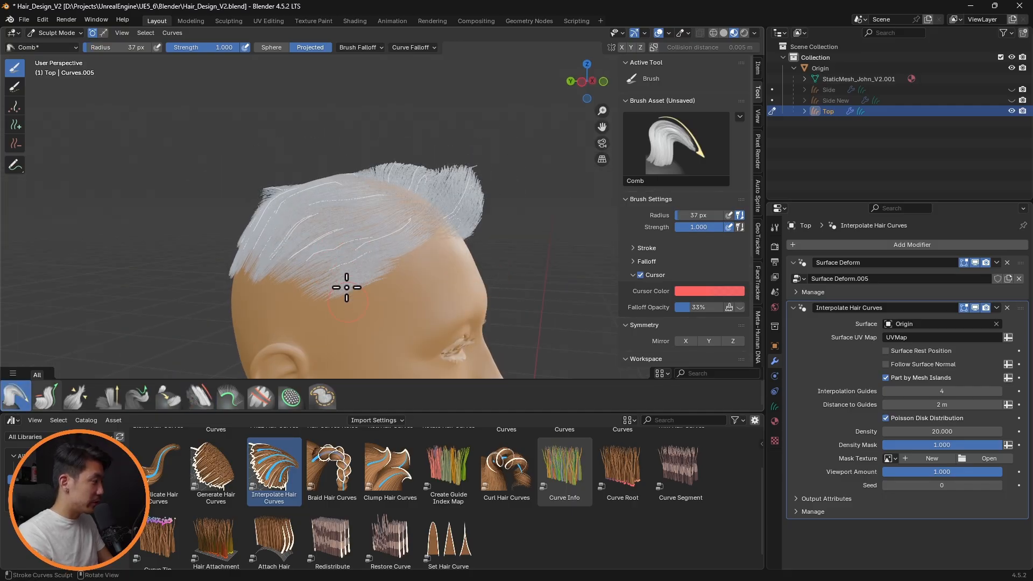
left_click_drag(358, 307, 347, 329)
left_click(46, 395)
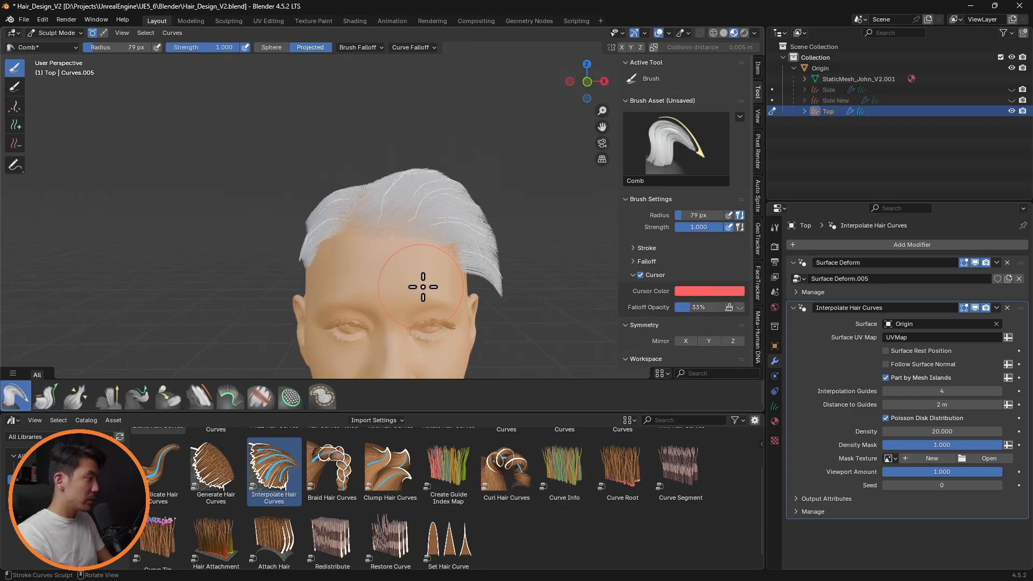
middle_click_drag(422, 286, 475, 274)
mouse_move(541, 200)
middle_mouse_down()
mouse_move(557, 194)
mouse_move(436, 127)
middle_mouse_up()
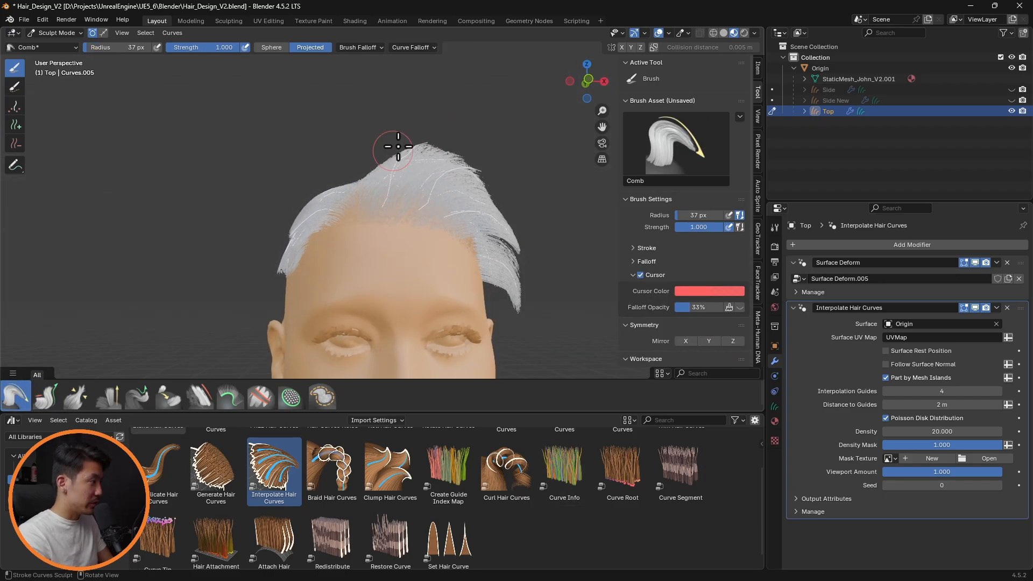
middle_click_drag(433, 149, 474, 289)
- Even out the side guides of the top hair with Slide and Smooth at 77 px, and lift them with Puff at 72 px
left_click(168, 398)
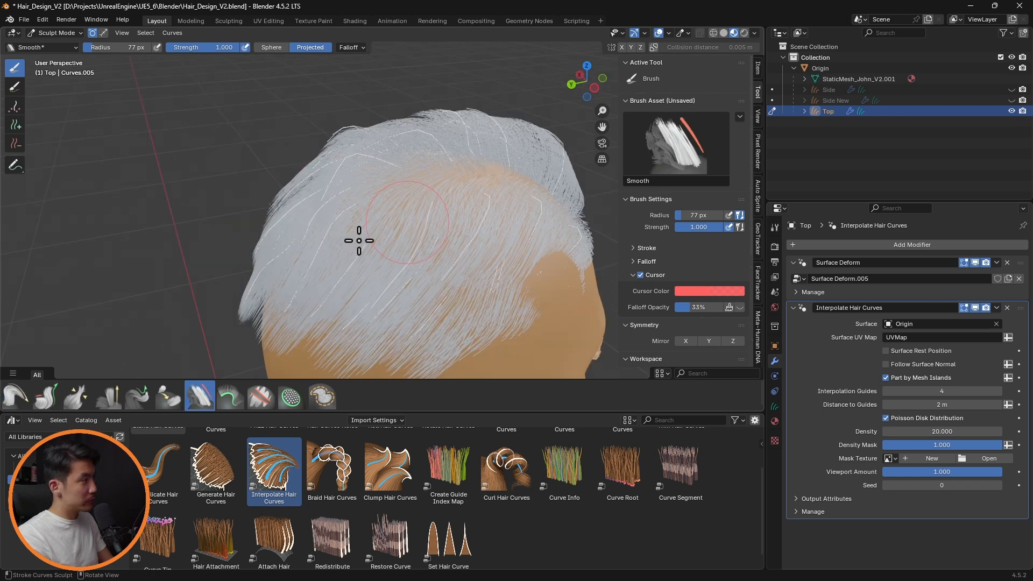
mouse_move(358, 240)
middle_mouse_down()
mouse_move(539, 214)
mouse_move(457, 249)
mouse_move(460, 234)
mouse_move(307, 240)
mouse_move(376, 270)
mouse_move(376, 280)
middle_mouse_up()
left_click(107, 397)
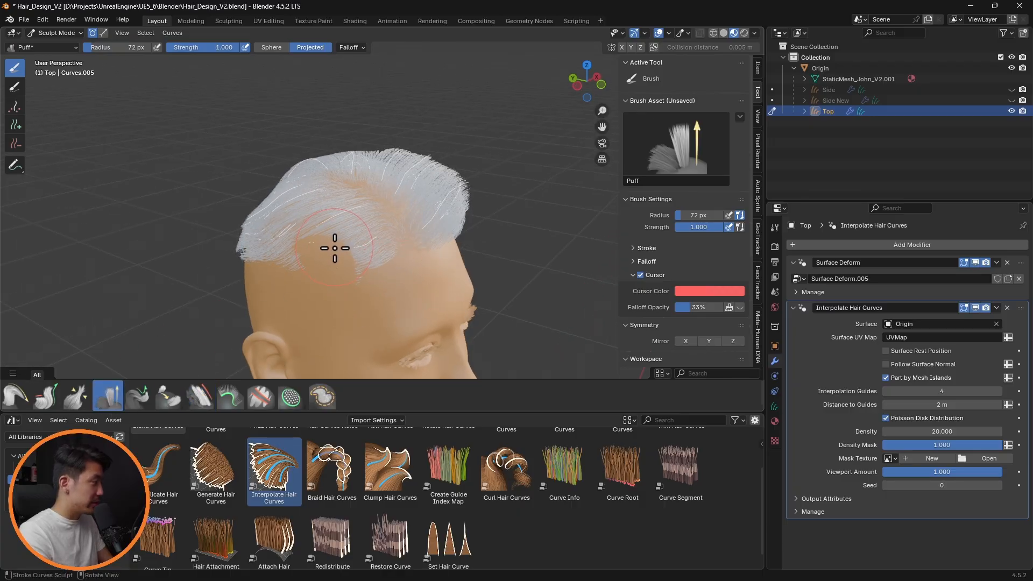
middle_click_drag(334, 248, 222, 357)
- Comb the top hair's sides and front at 61 px, switching the brush to Sphere falloff, and smooth uneven guides
left_click(15, 397)
middle_click_drag(414, 321, 356, 172)
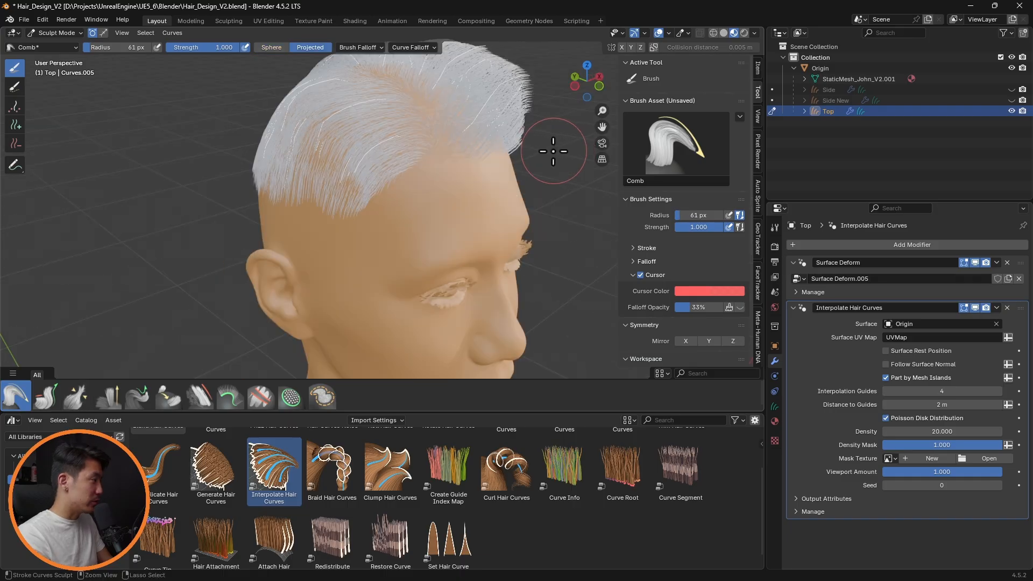
middle_click_drag(553, 151, 488, 125)
mouse_move(339, 156)
middle_mouse_down()
mouse_move(424, 161)
mouse_move(356, 147)
mouse_move(468, 166)
mouse_move(511, 157)
mouse_move(179, 397)
middle_mouse_up()
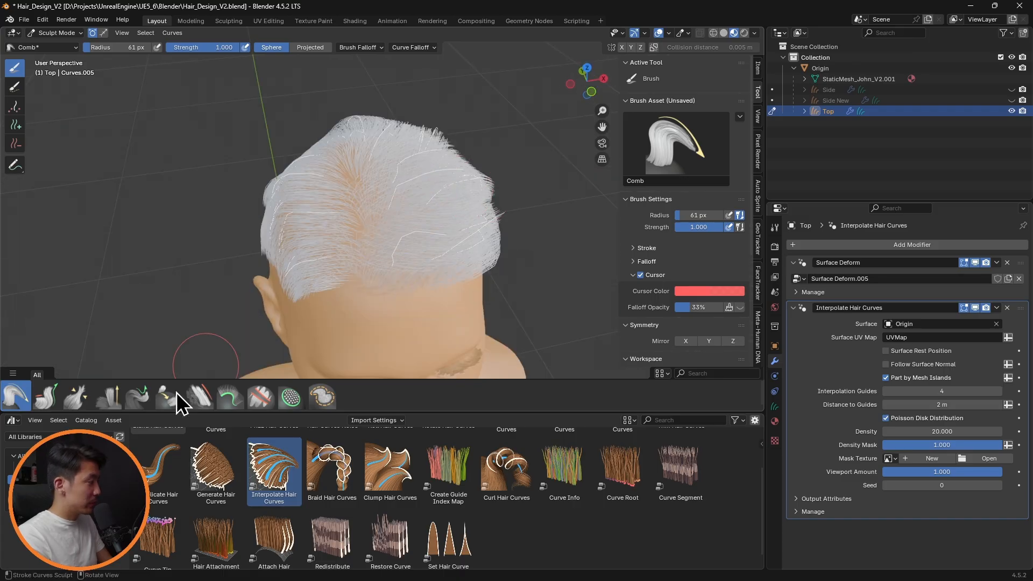
left_click(200, 397)
left_click(15, 397)
mouse_move(334, 253)
middle_mouse_down()
mouse_move(450, 221)
mouse_move(334, 218)
middle_mouse_up()
- Show Side New and blend the top hair into it at the temples using Slide and Add at 61 px
left_click(1012, 100)
scroll(431, 216, "up", 4)
middle_click_drag(409, 215, 513, 213)
left_click(169, 396)
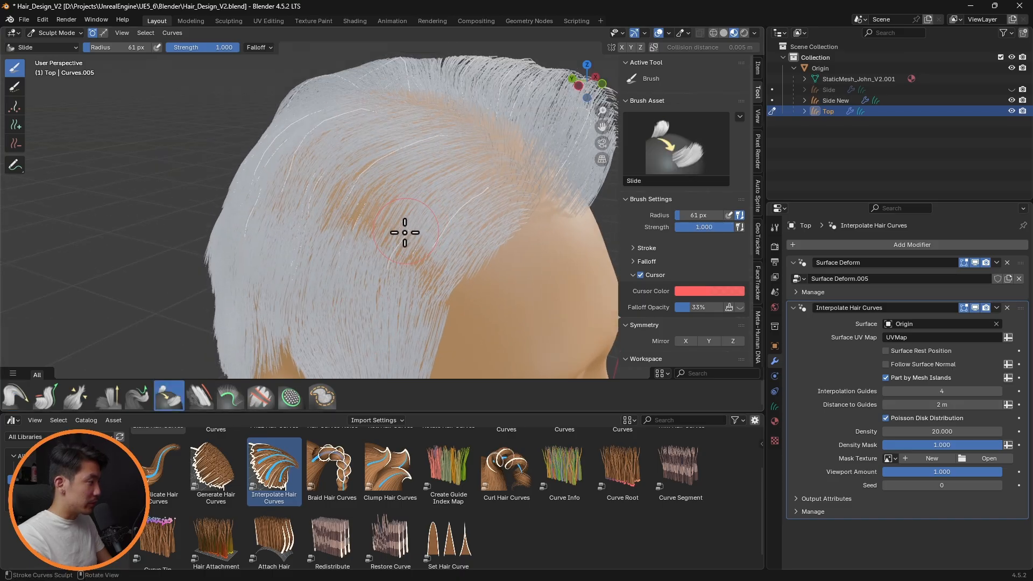
middle_click_drag(451, 230, 495, 231)
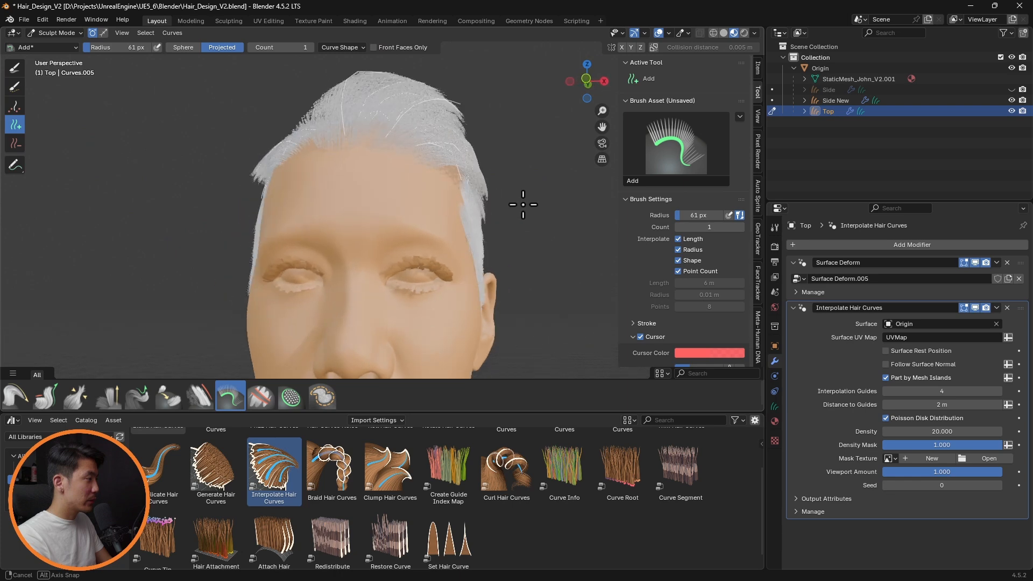
mouse_move(524, 203)
middle_mouse_down()
mouse_move(438, 219)
mouse_move(413, 253)
middle_mouse_up()
- Comb the top hair at 72 px with Side New hidden, and set its interpolation density to 40
left_click(1012, 100)
middle_click_drag(530, 230, 455, 229)
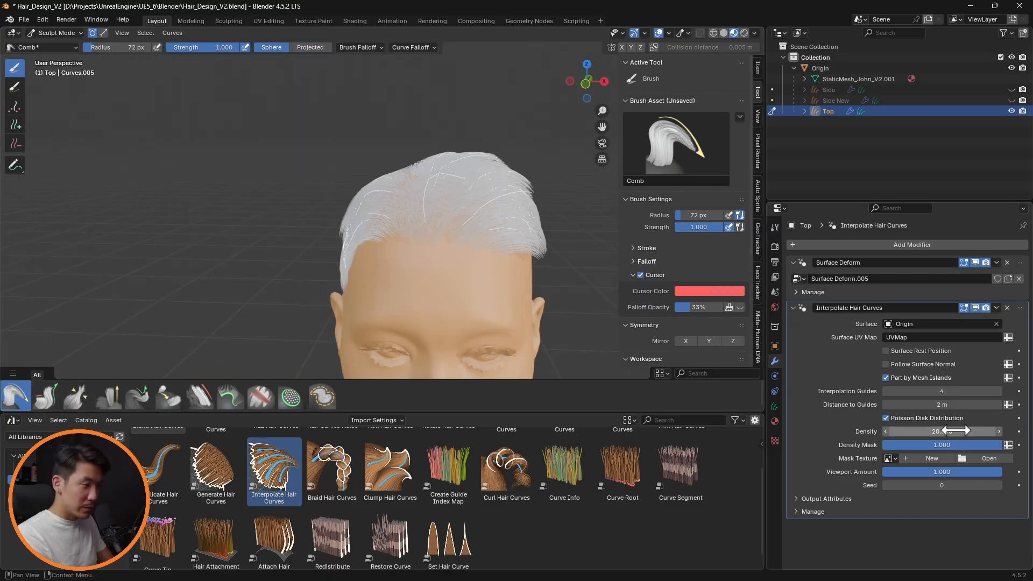
left_click(957, 431)
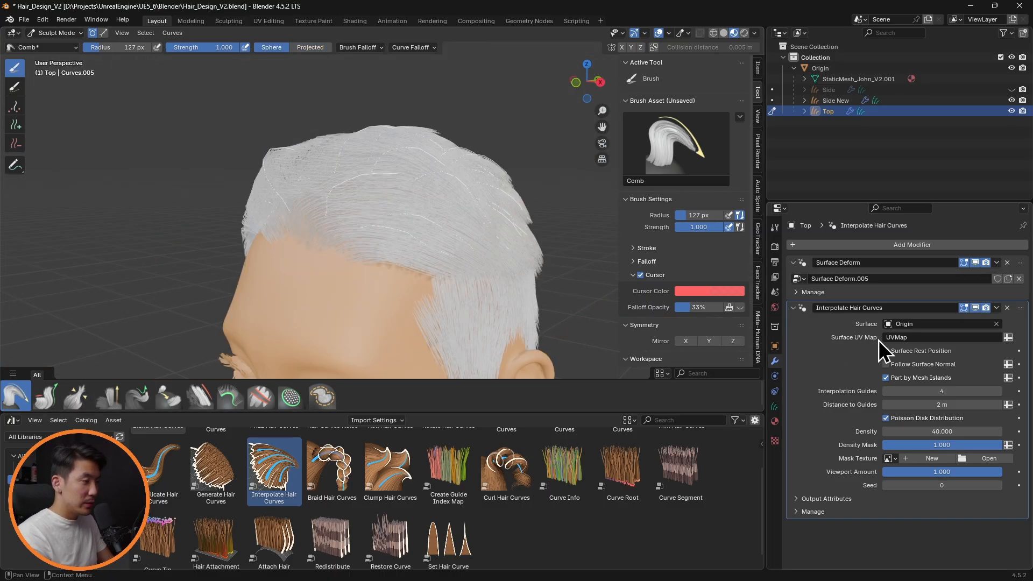
- Try adding a Clump Hair Curves modifier after the interpolation on Top
left_click(794, 307)
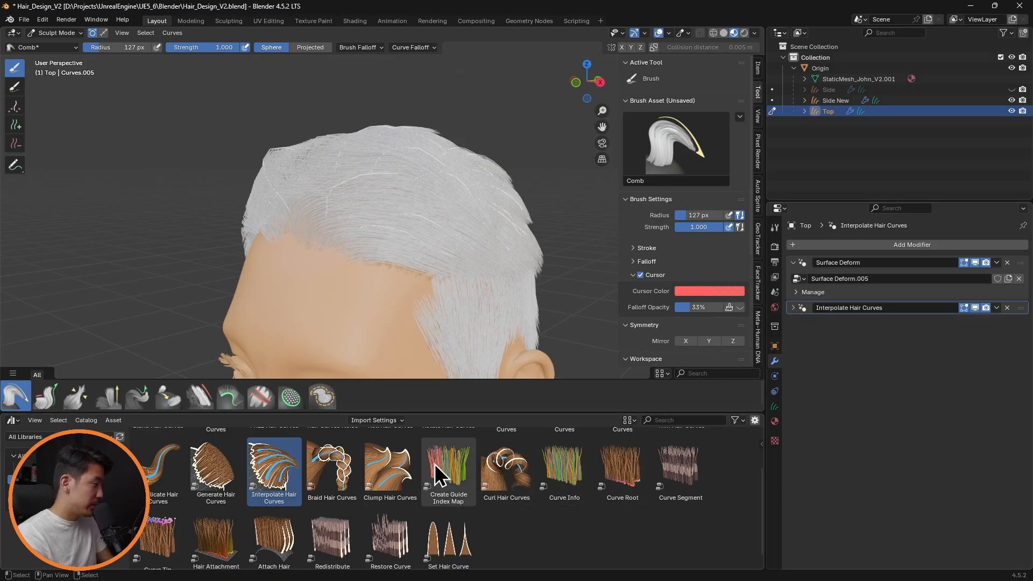
left_click_drag(412, 481, 412, 213)
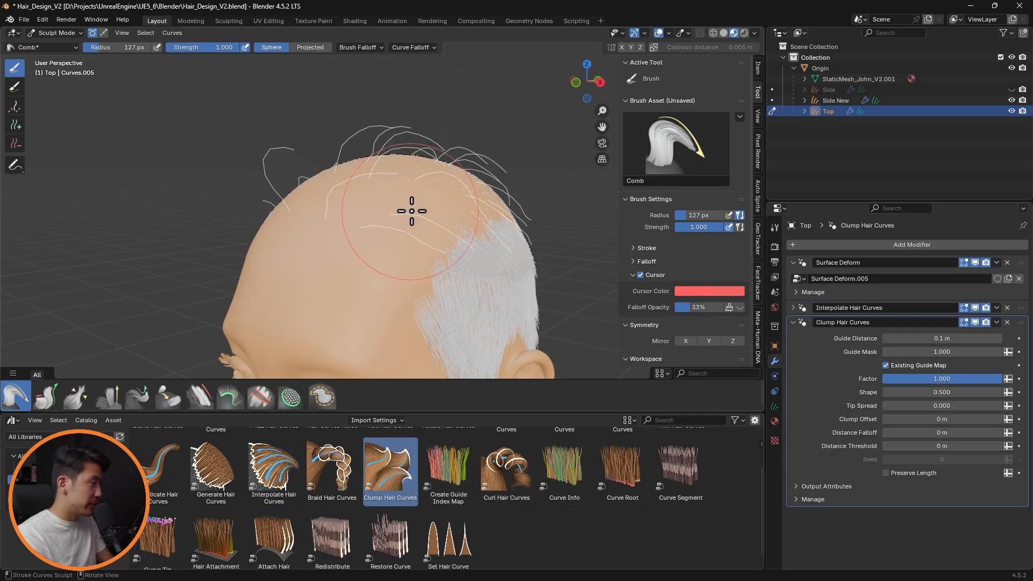
scroll(417, 494, "up", 3)
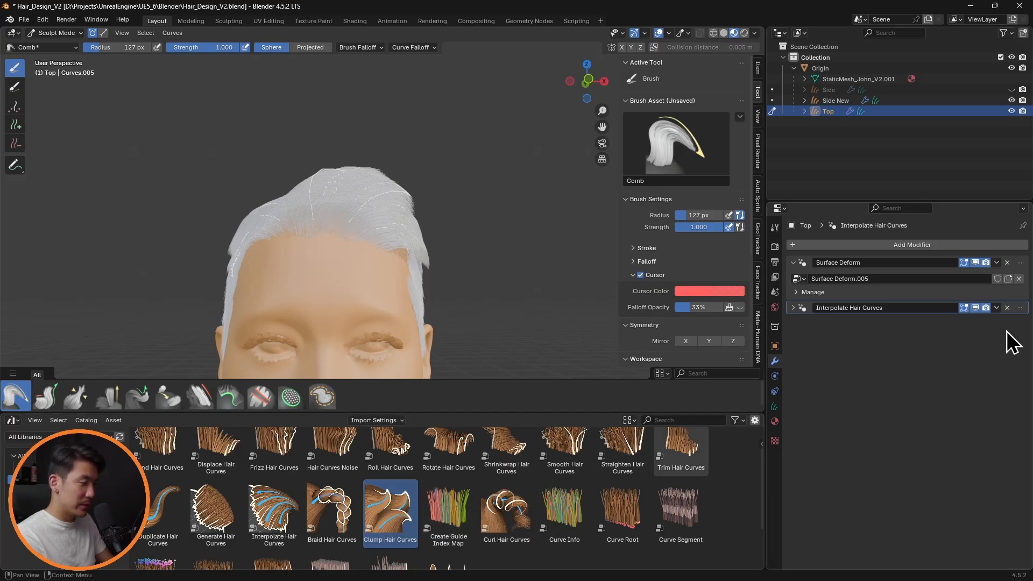
- Add Clump, Curl and Frizz Hair Curves modifiers to Top, with clump shape 0.5, curl factor 0.449, curl start 0.52 and curl radius 0.29 m
middle_click_drag(457, 295, 533, 355)
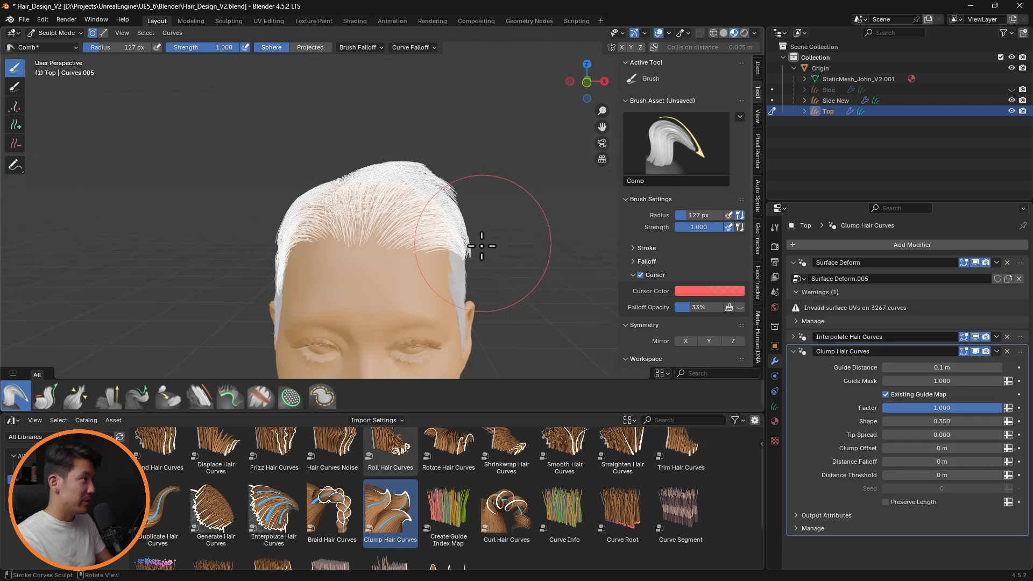
middle_click_drag(482, 246, 506, 247)
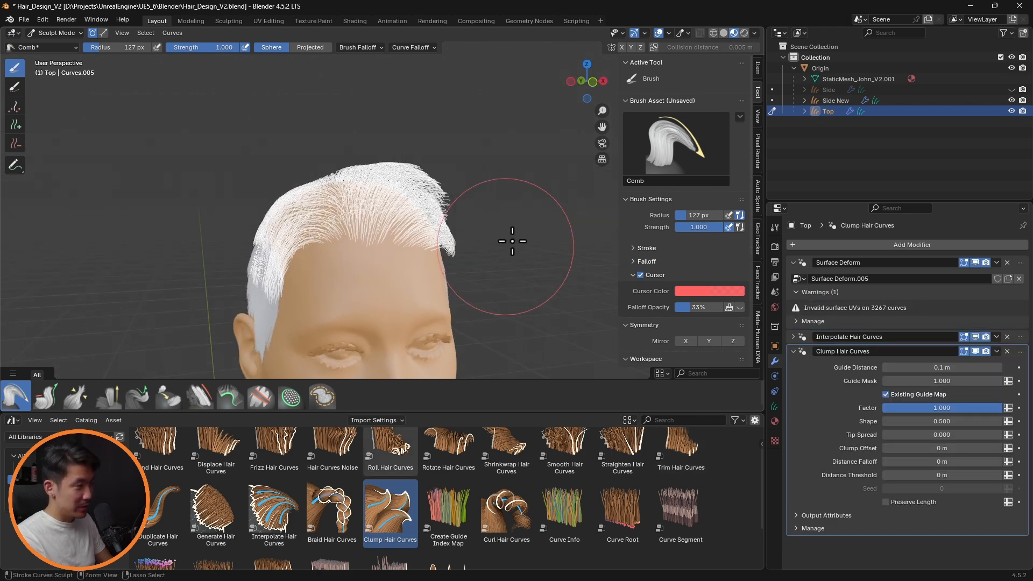
type("0")
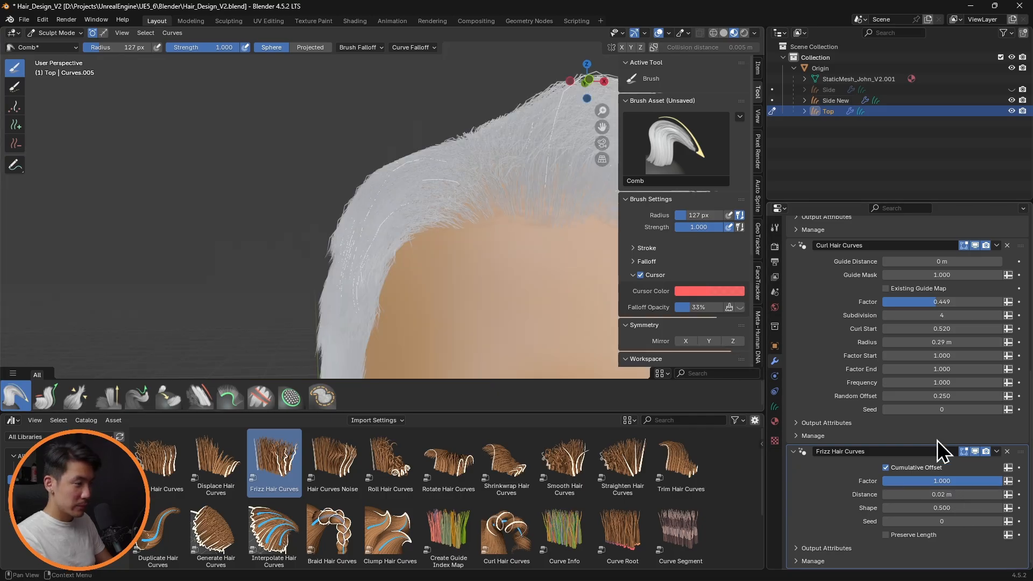
- Set the distance of the Frizz Hair Curves modifier on Top to 0.01 m
double_click(950, 494)
type("0.01")
key("Return")
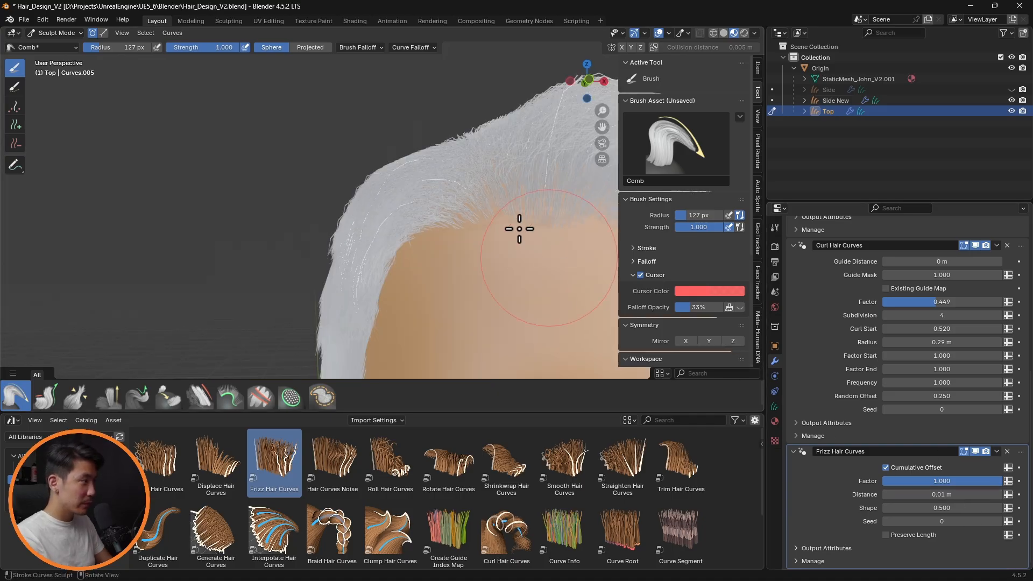
middle_click_drag(531, 242, 407, 263)
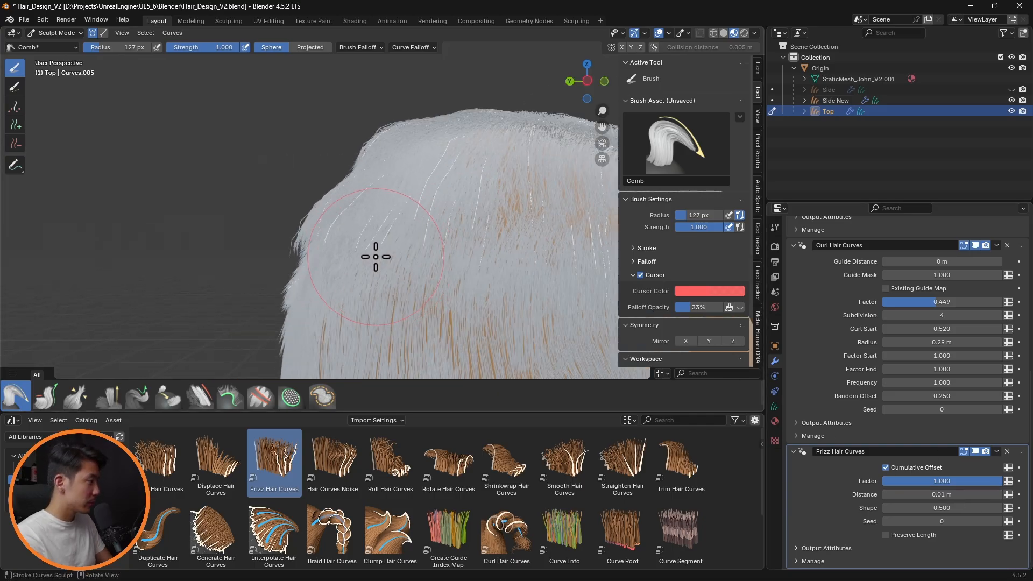
middle_click_drag(373, 253, 526, 229)
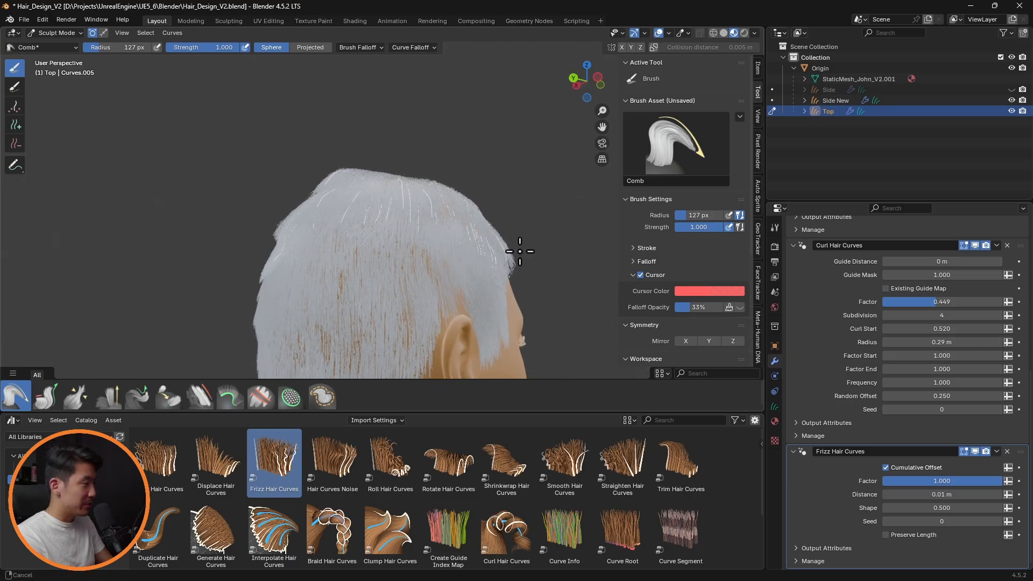
middle_click_drag(519, 249, 506, 209, "ctrl")
middle_click_drag(584, 248, 477, 241)
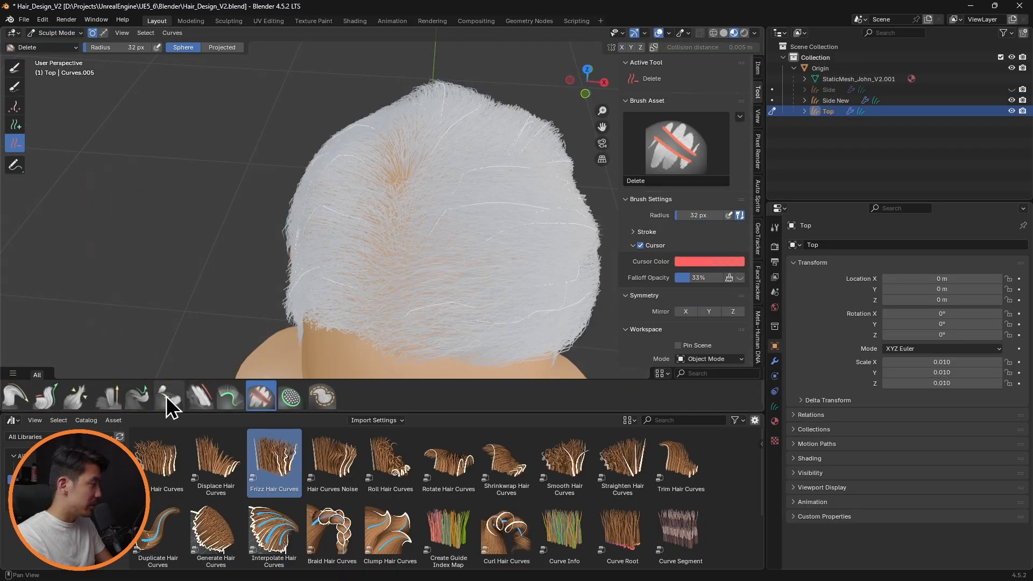
- Set the density of the Interpolate Hair Curves modifier on Top to 100 and save the file
left_click(167, 398)
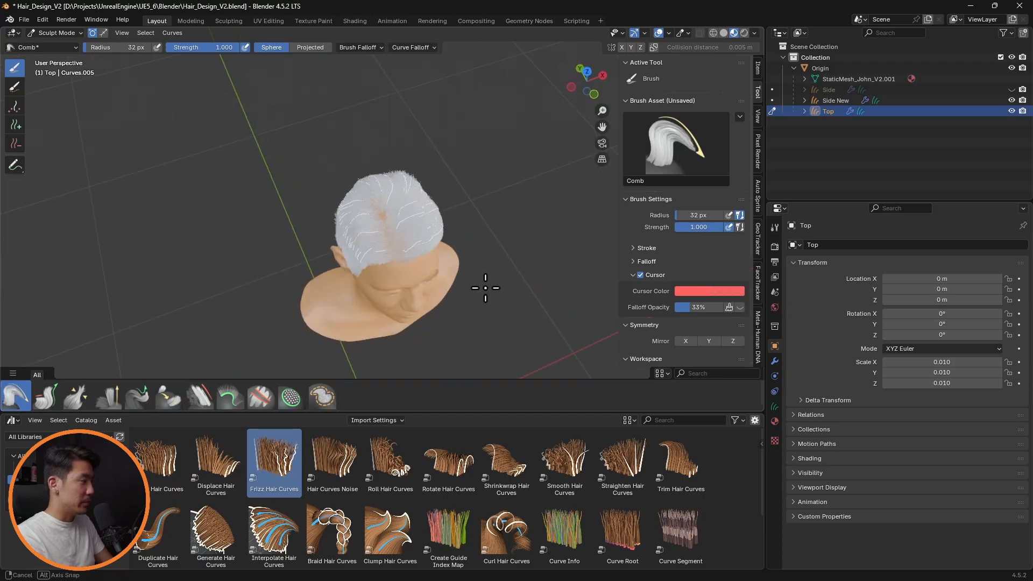
left_click(775, 362)
scroll(834, 412, "down", 2)
left_click(944, 388)
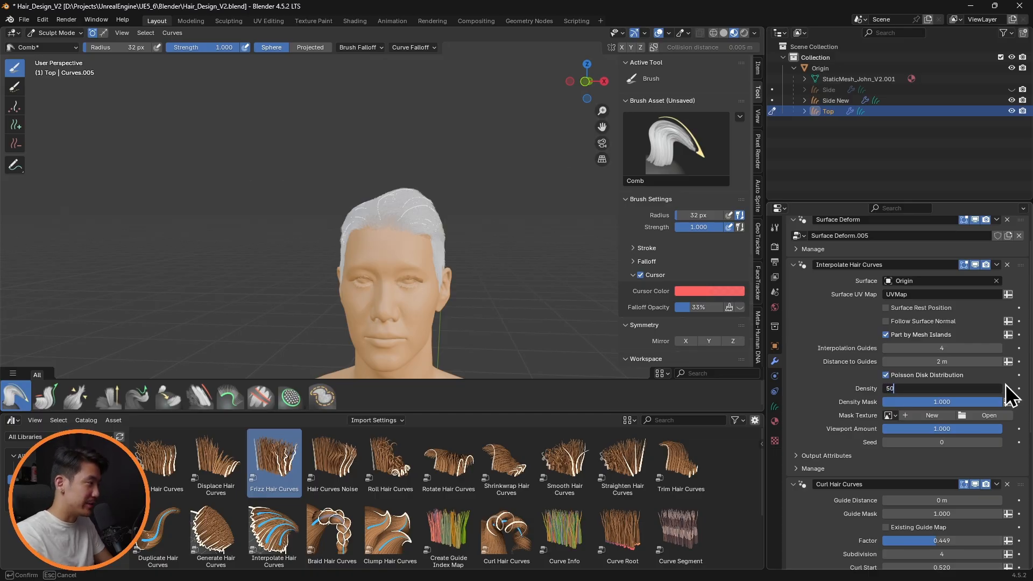
key("Return")
left_click(942, 388)
type("100")
key("Return")
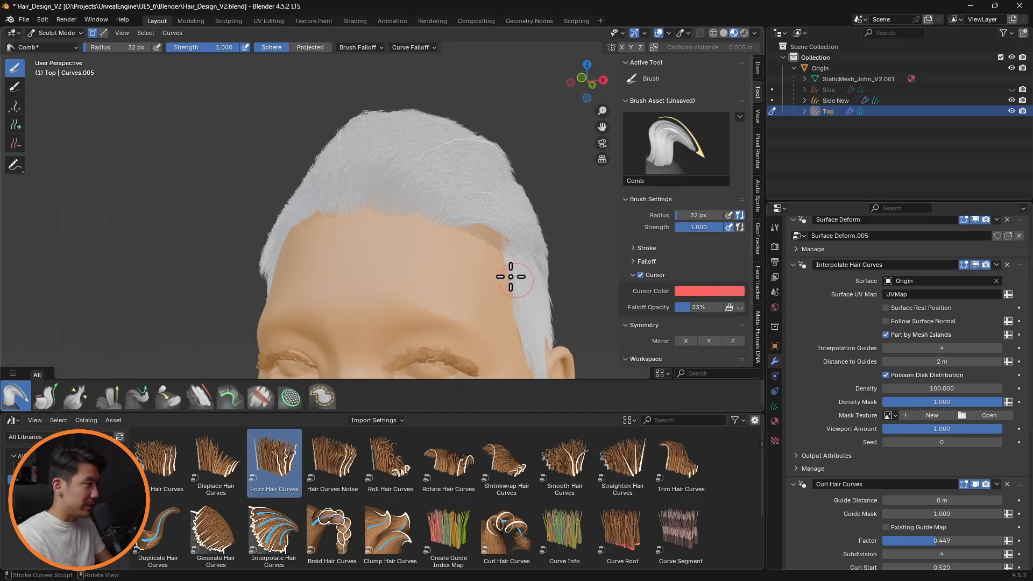
mouse_move(511, 276)
middle_mouse_down()
mouse_move(513, 258)
mouse_move(493, 250)
mouse_move(503, 243)
mouse_move(503, 292)
middle_mouse_up()
scroll(503, 293, "down", 5)
key("ctrl+s")
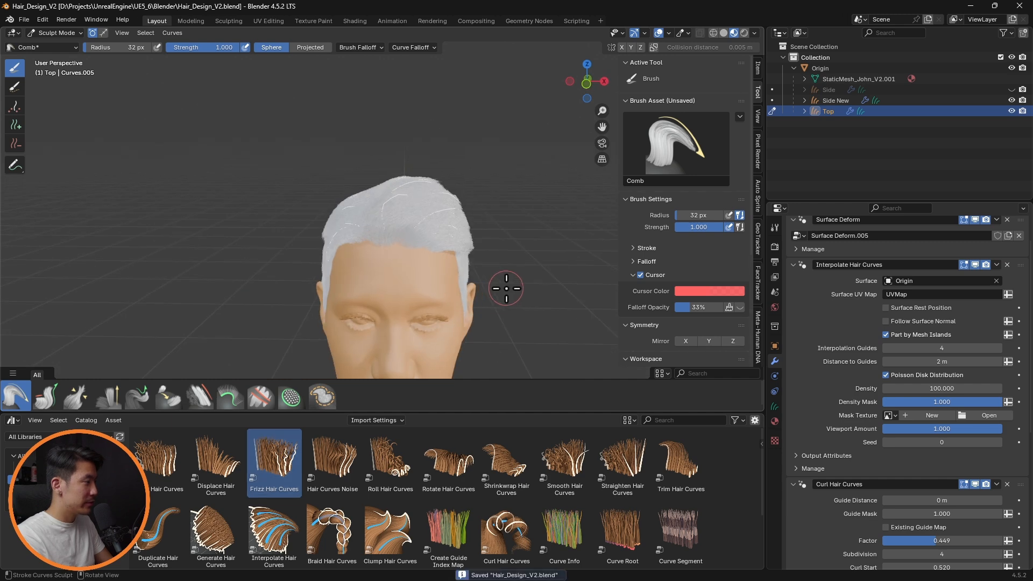
- Save the scene as a separate export file named Hair_Export_V2.blend
scroll(468, 270, "down", 2)
middle_click_drag(468, 270, 539, 240)
scroll(458, 237, "up", 3)
middle_click_drag(433, 235, 496, 221)
key("ctrl+shift+s")
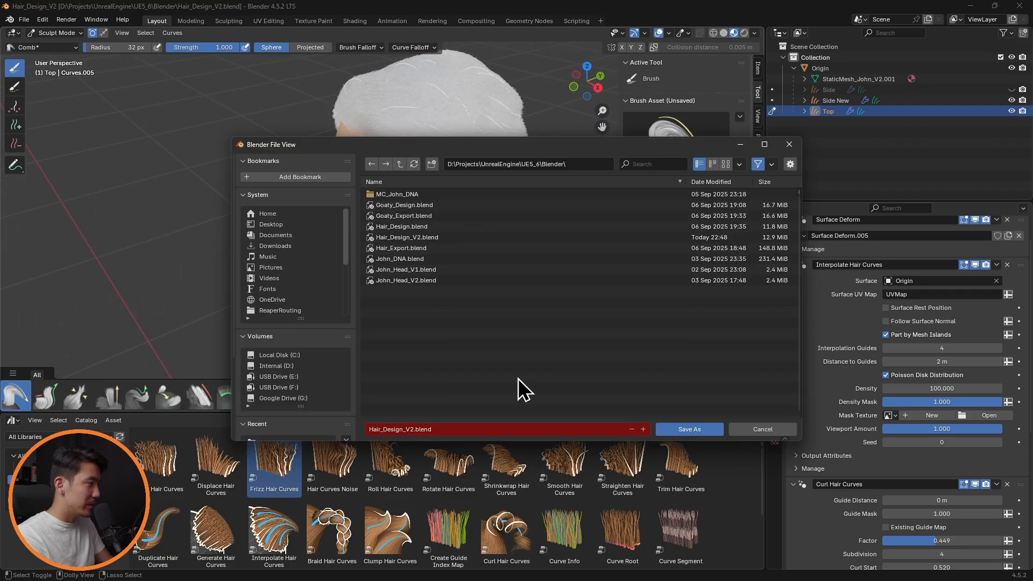
key("BackSpace")
key("BackSpace")
key("BackSpace")
key("BackSpace")
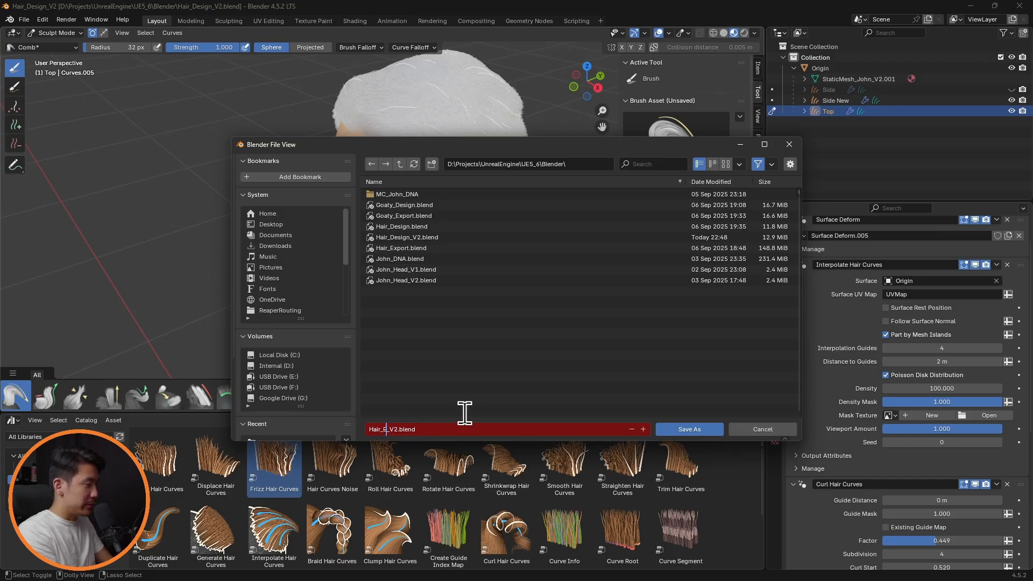
key("Return")
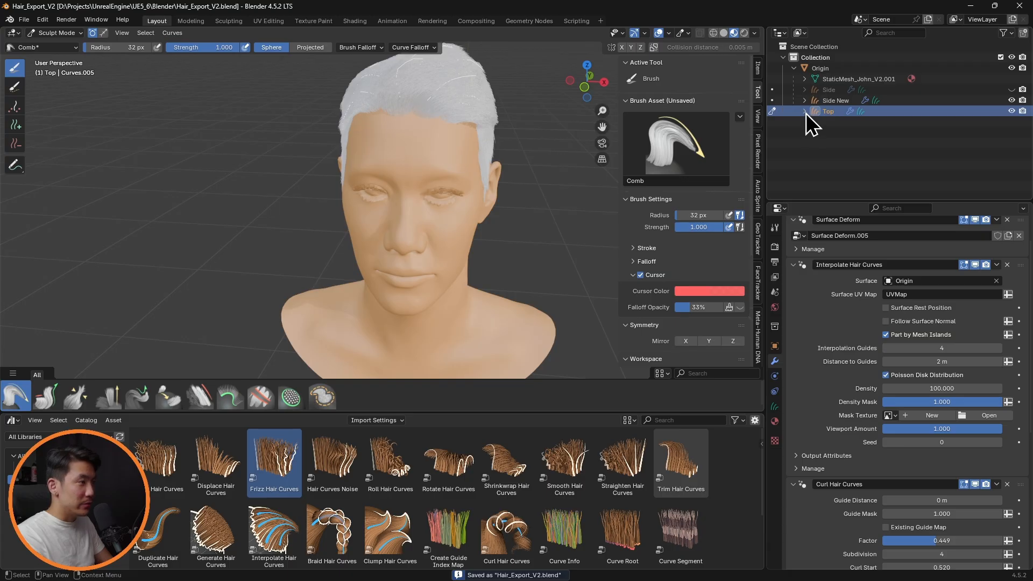
key("ctrl+s")
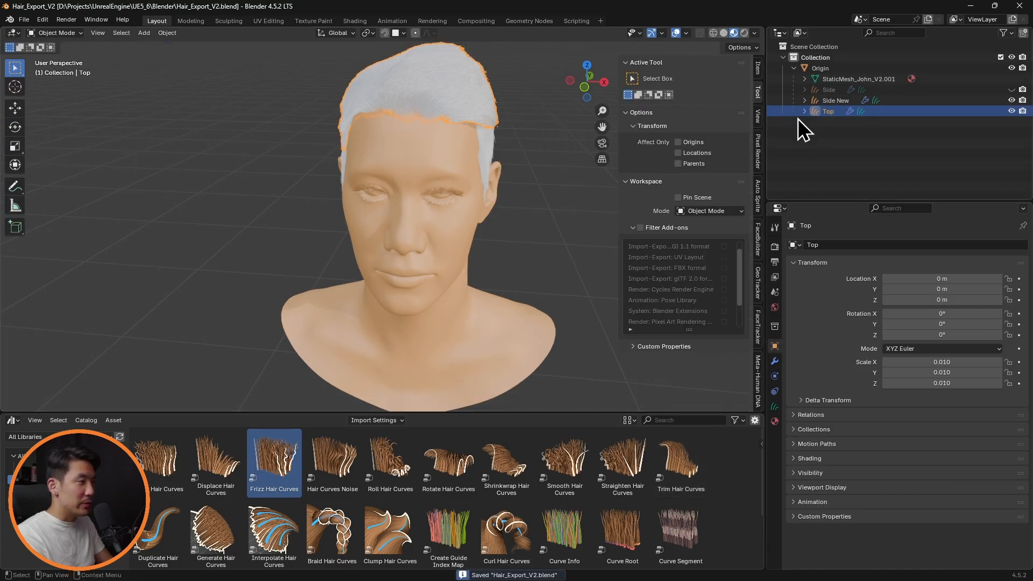
- Apply the Surface Deform, Interpolate, Curl and Frizz Hair Curves modifiers on Top
left_click(805, 111)
left_click(848, 134)
left_click(774, 361)
left_click(996, 262)
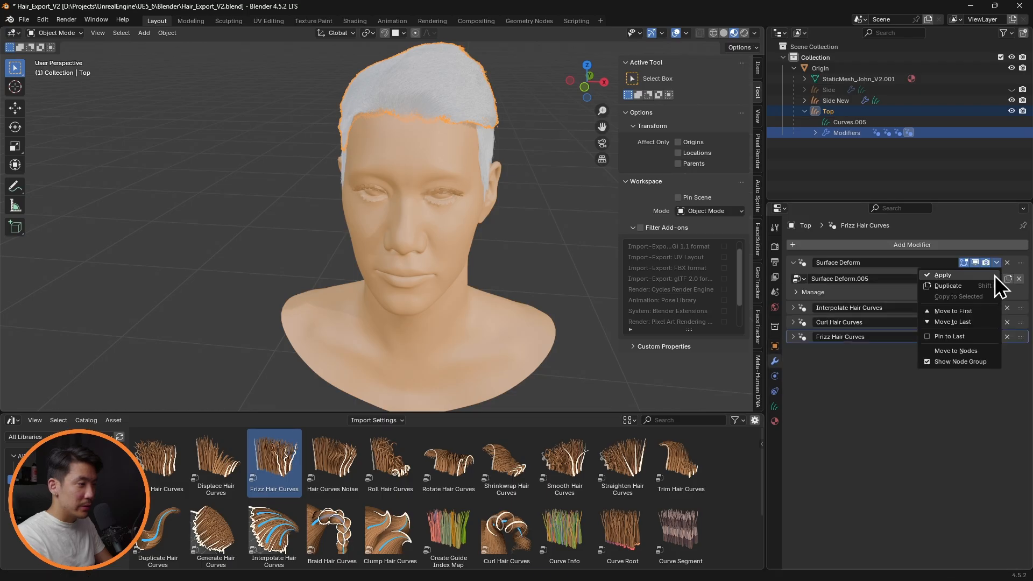
left_click(991, 275)
left_click(999, 263)
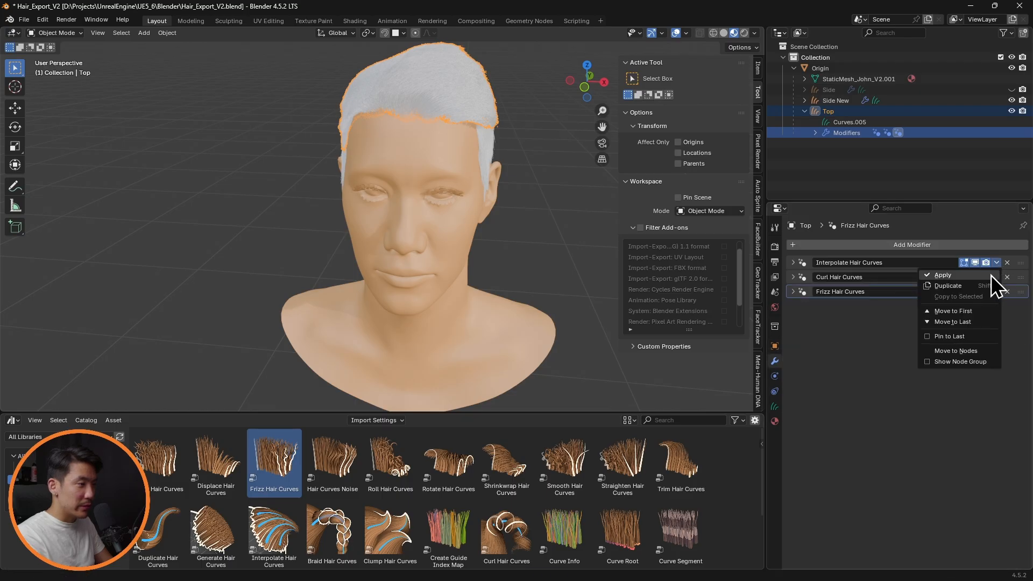
left_click(991, 275)
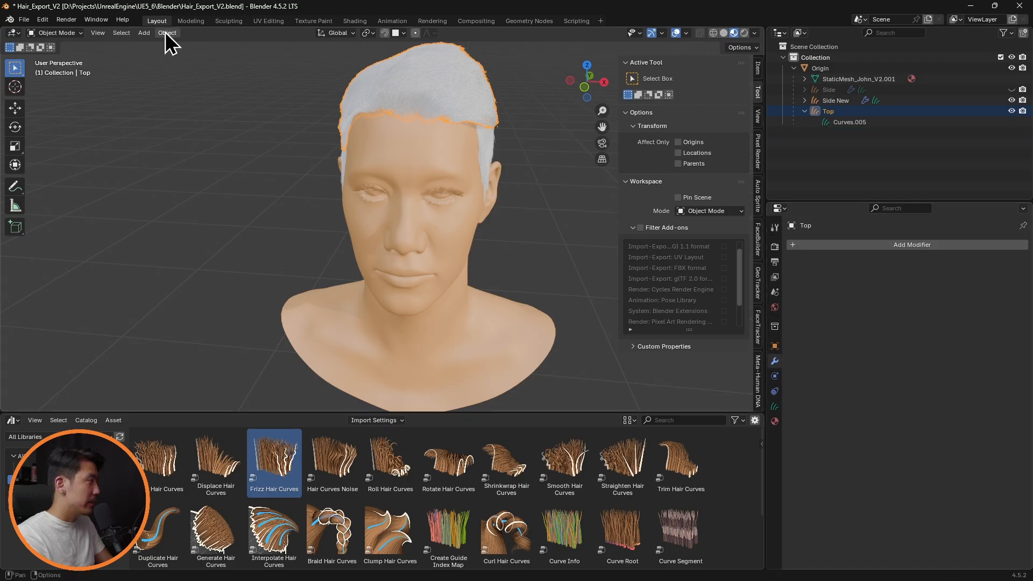
- Convert the Top hair curves to a particle system on Origin
left_click(166, 33)
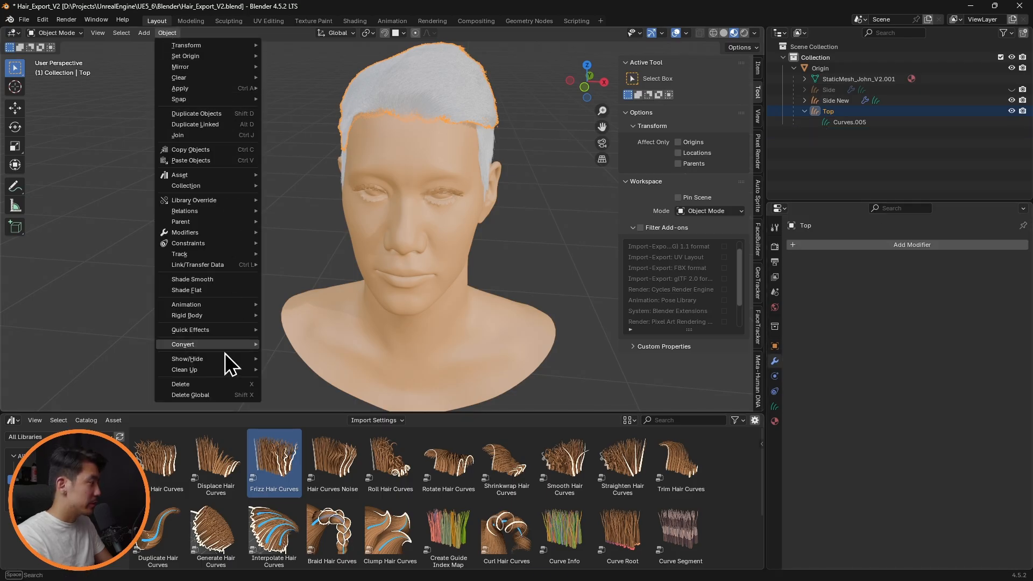
mouse_move(224, 340)
left_click(330, 404)
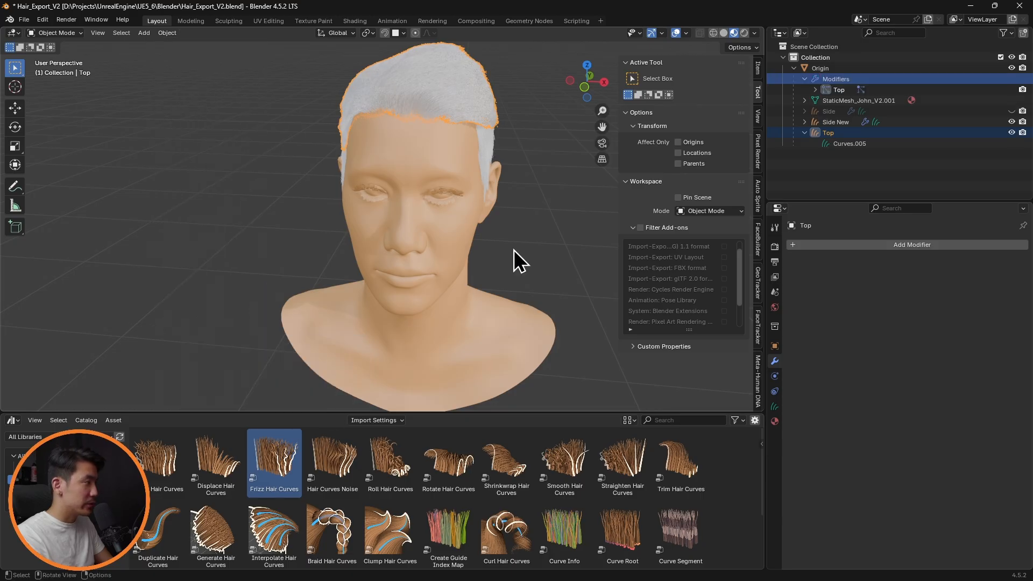
- Apply all modifiers on Side New and convert its hair curves to a particle system
left_click(835, 122)
left_click(997, 263)
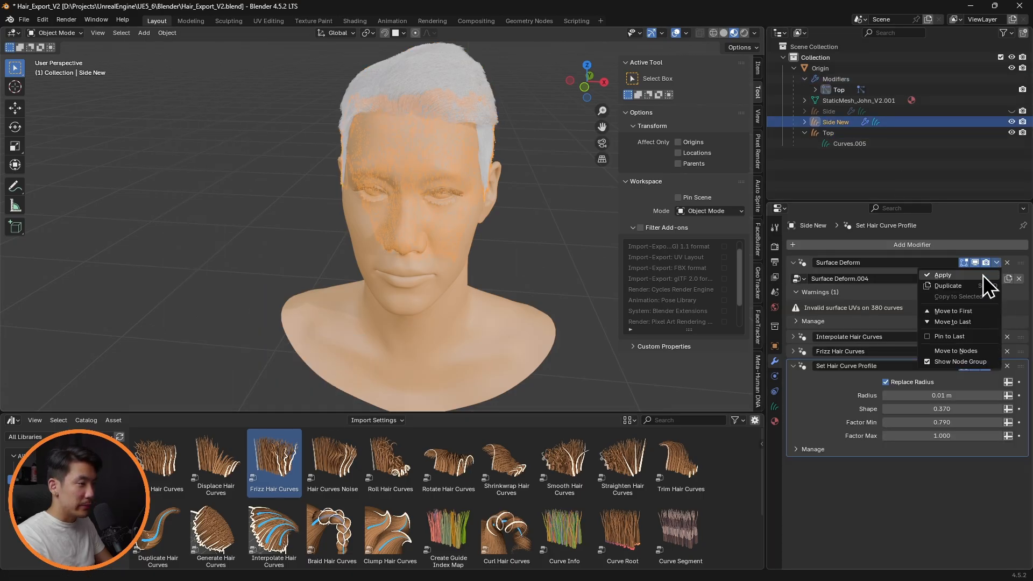
left_click(983, 274)
left_click(167, 33)
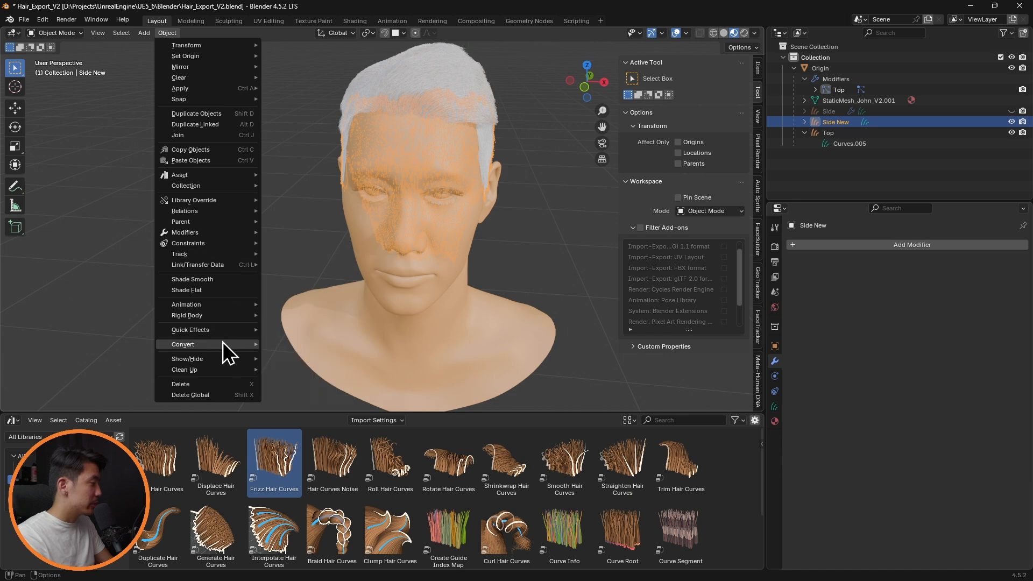
mouse_move(229, 344)
left_click(316, 405)
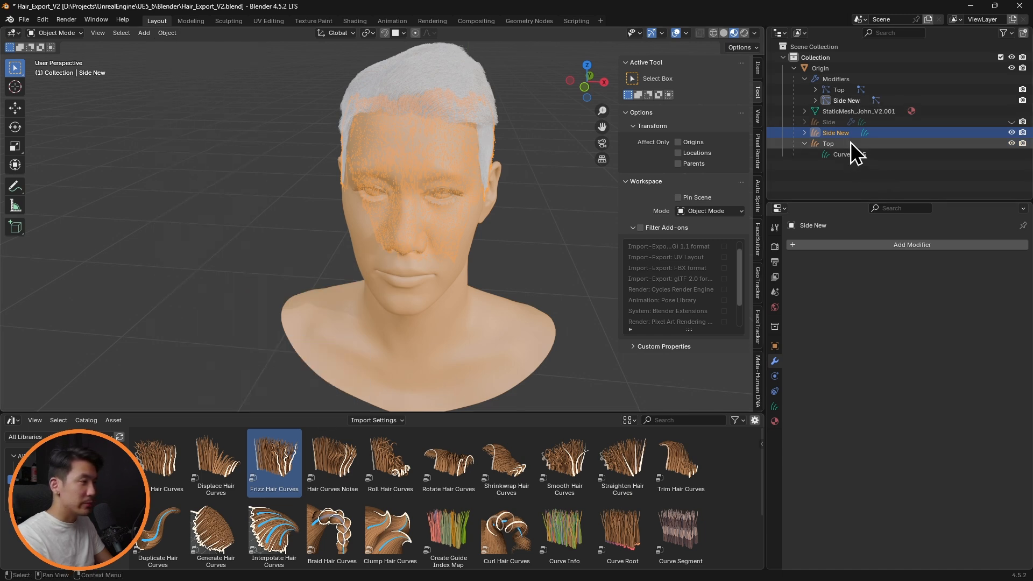
- Delete the old hidden Side hair object, then select Origin and save the file
left_click(830, 123)
key("Delete")
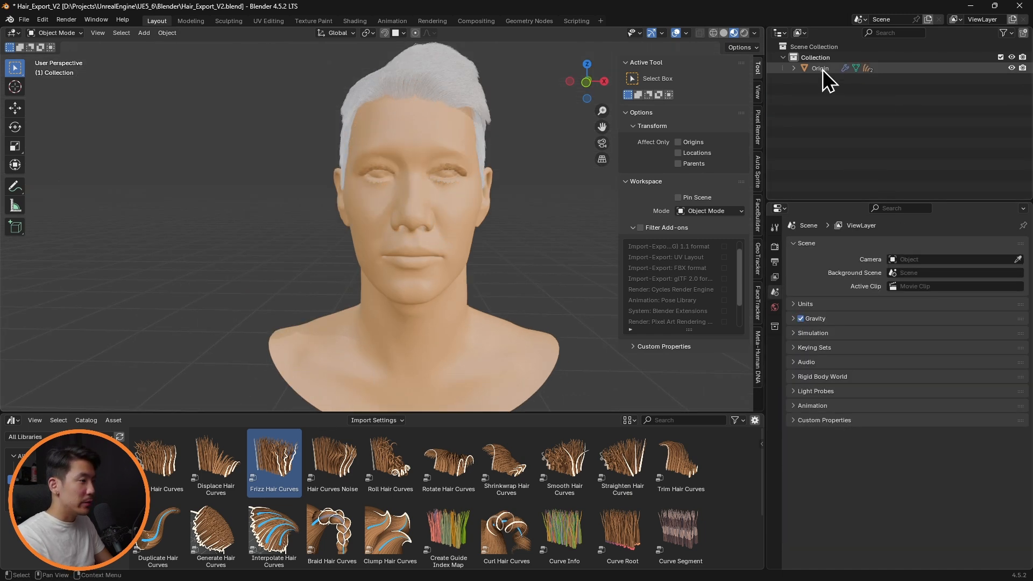
left_click(823, 70)
key("ctrl+s")
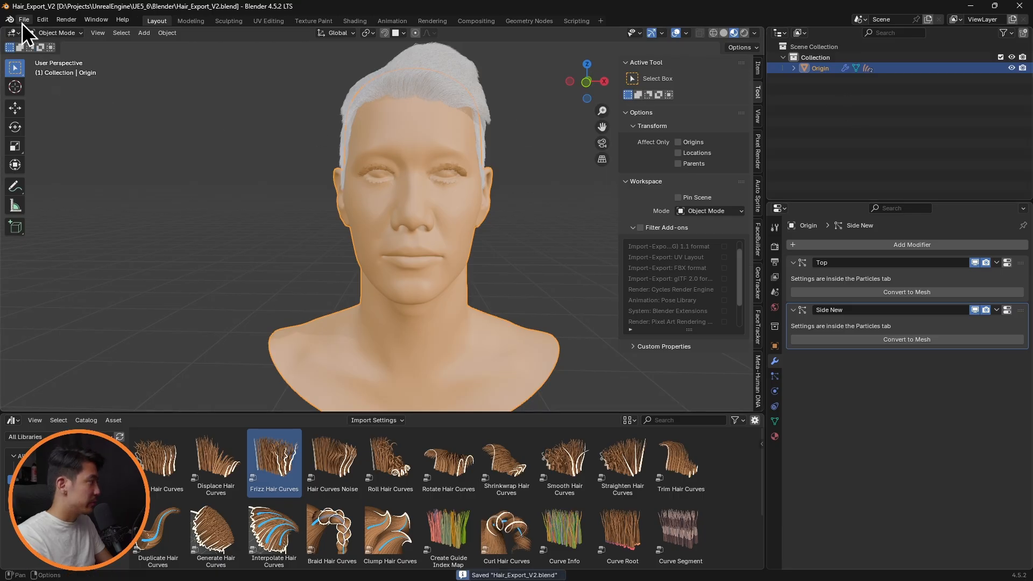
- Start an Alembic export of Origin limited to selected and visible objects, with start and end frame 1
left_click(24, 20)
mouse_move(70, 183)
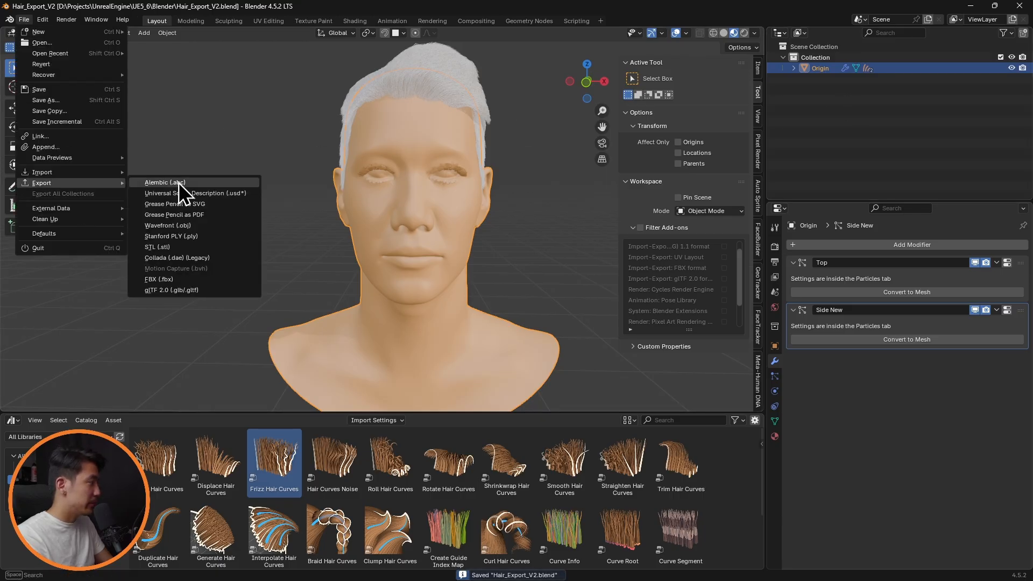
left_click(165, 183)
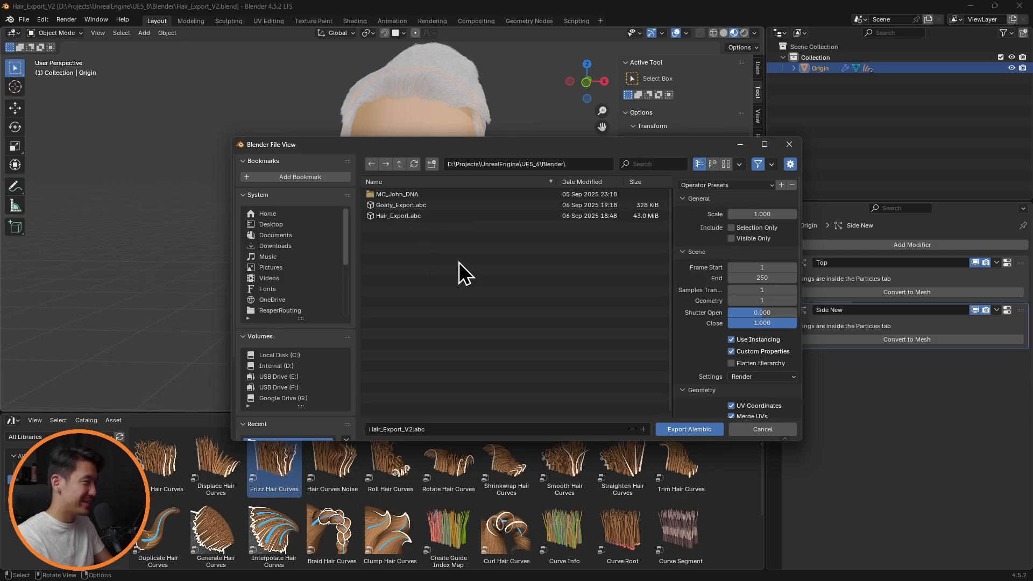
left_click(750, 240)
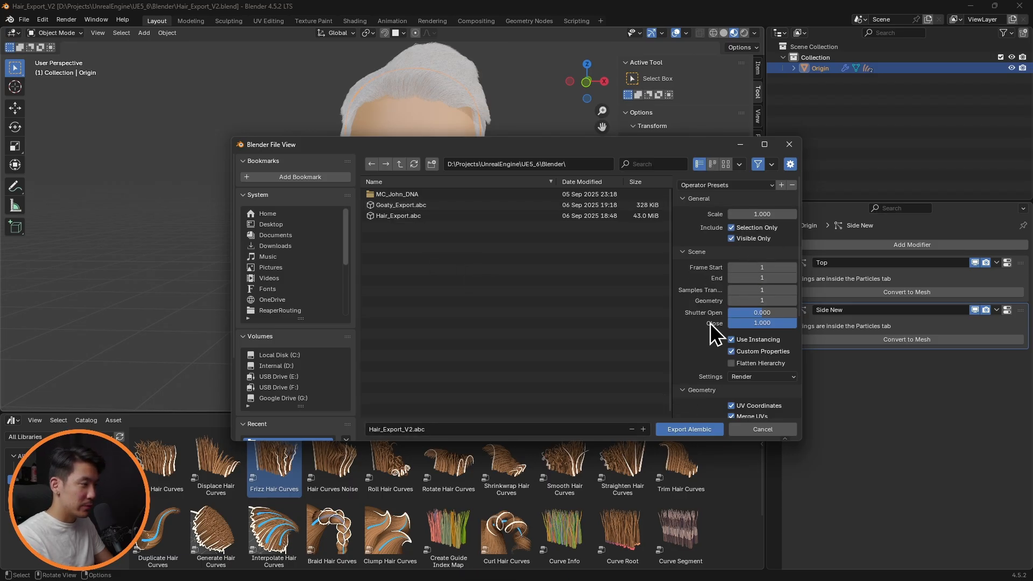
- Turn off UV Coordinates, Normals and the remaining geometry options, and export the hair as Hair_Export_V2.abc
scroll(716, 328, "down", 5)
left_click_drag(731, 297, 734, 340)
scroll(679, 337, "up", 1)
scroll(700, 337, "down", 4)
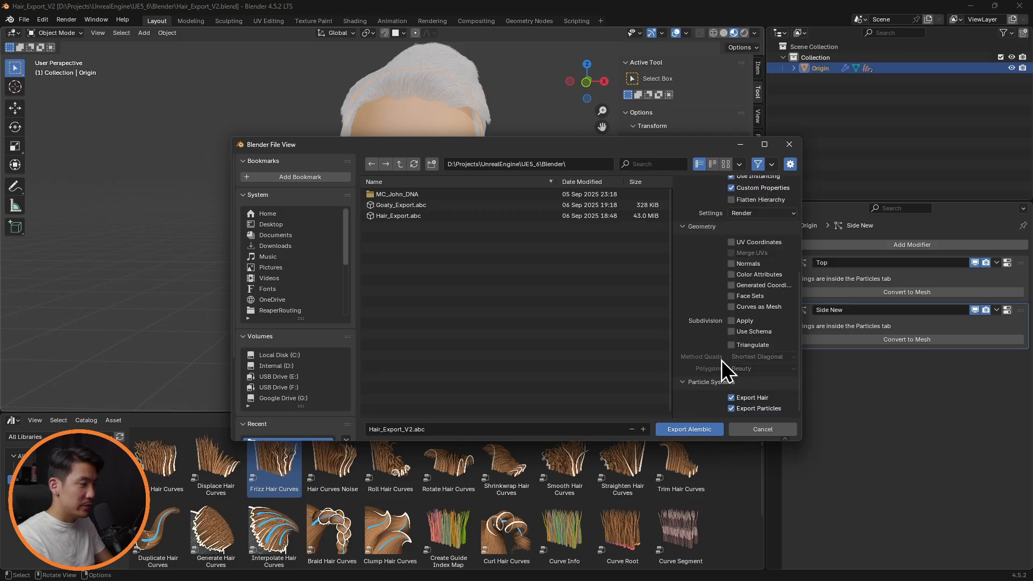
left_click(694, 430)
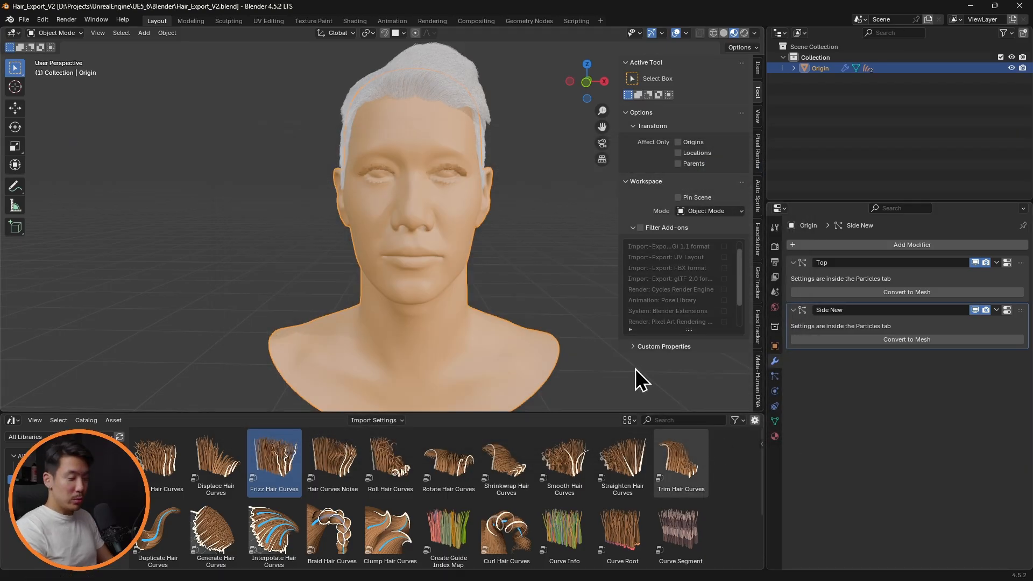
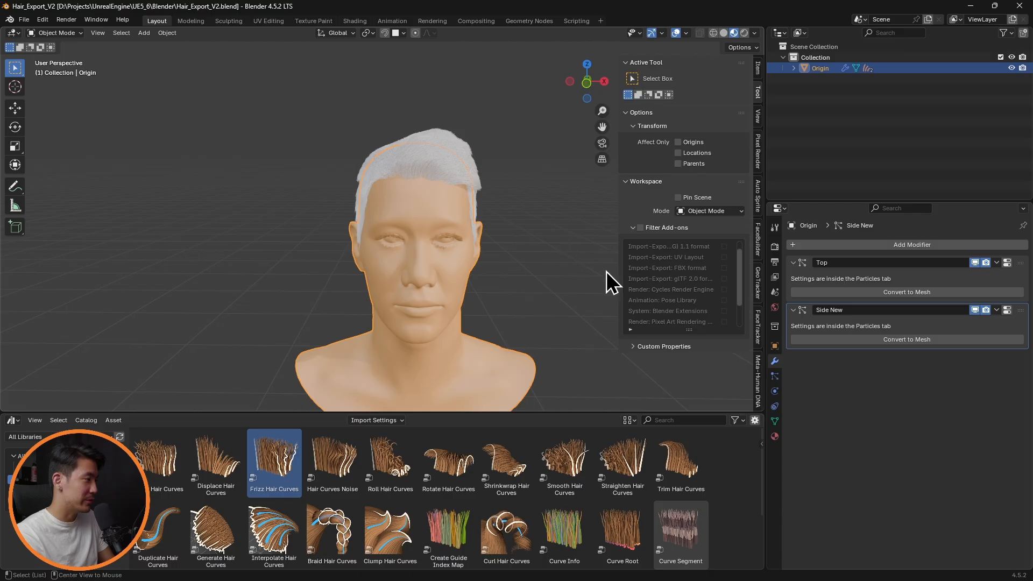
- Examine the properties of the hair curve objects and the particle system settings of Origin
left_click(472, 172)
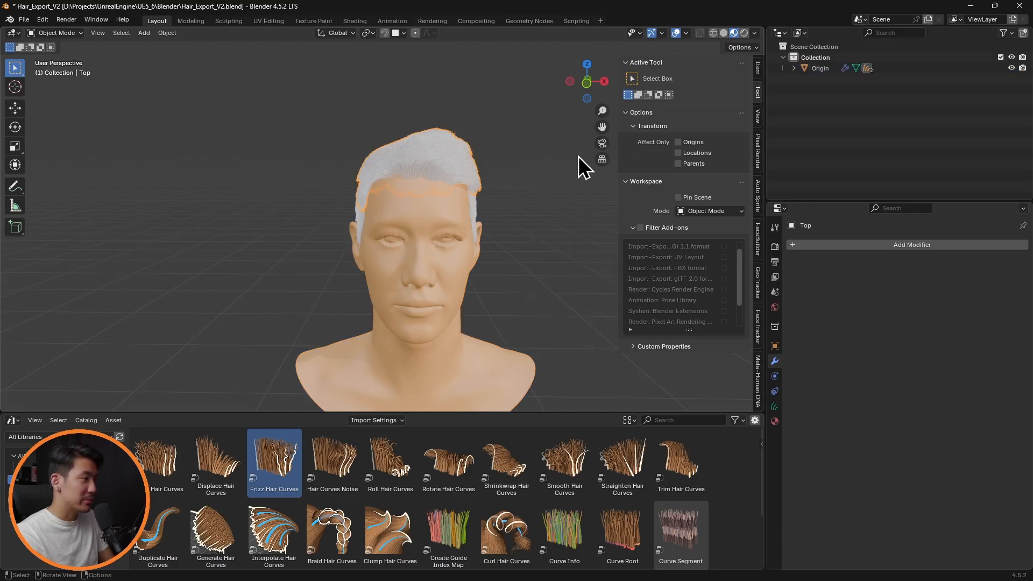
left_click(454, 179)
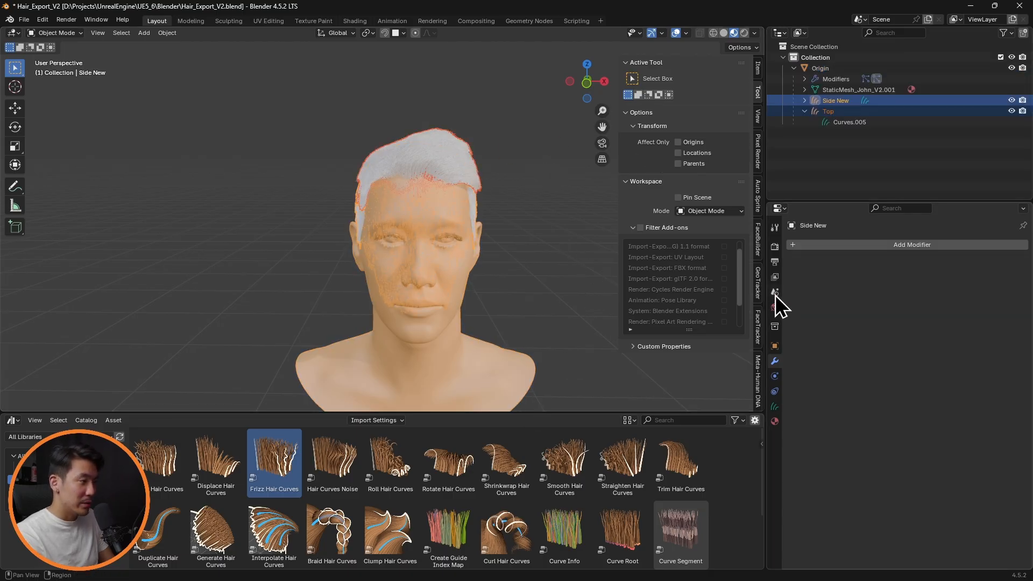
left_click(775, 247)
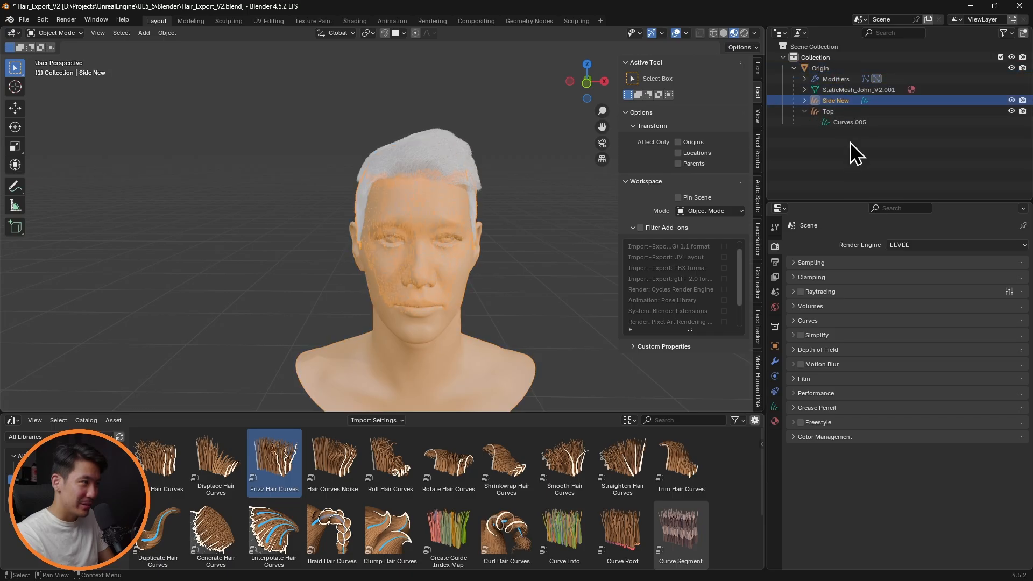
left_click(775, 407)
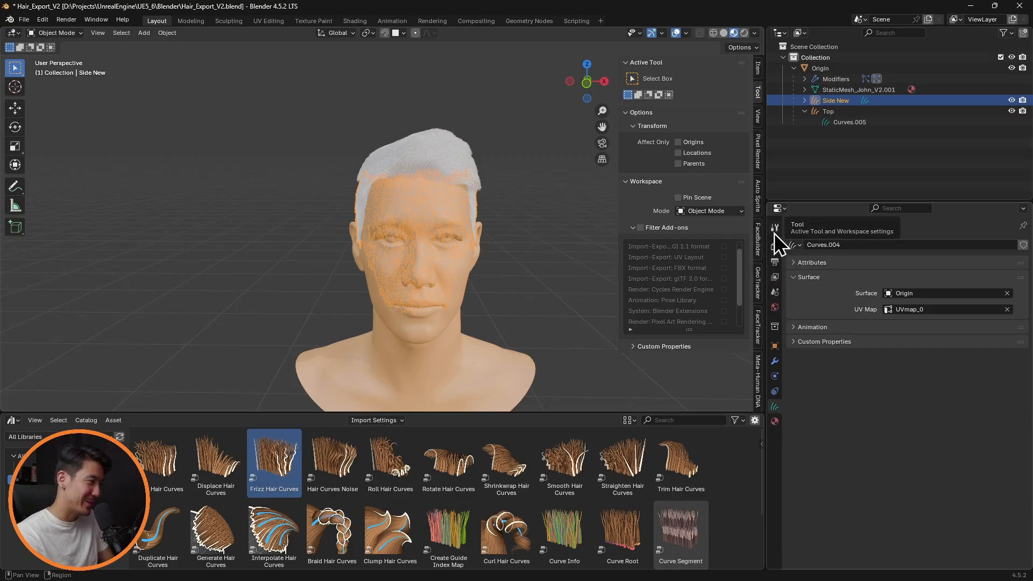
left_click(775, 423)
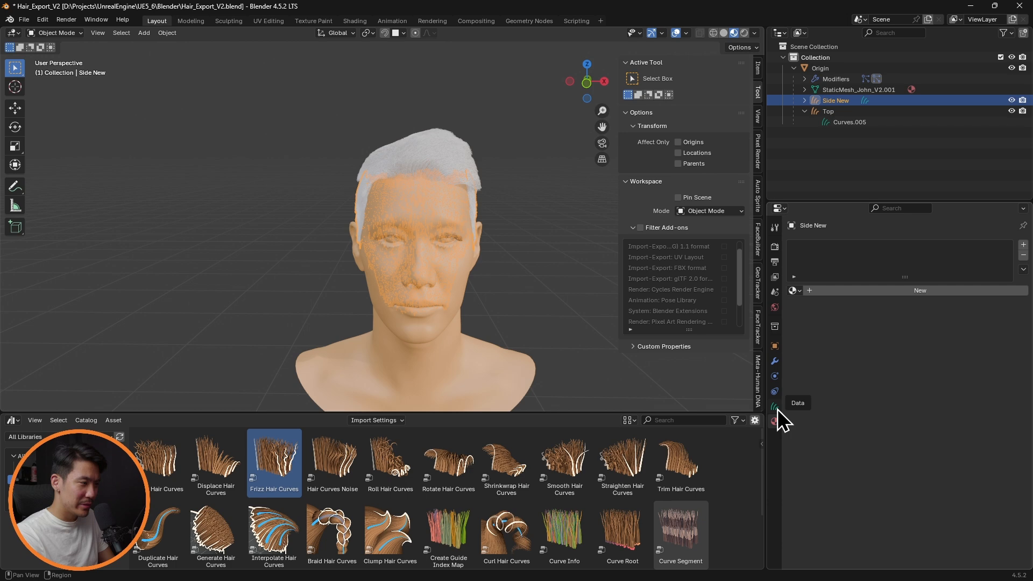
key("ctrl+z")
left_click(776, 420)
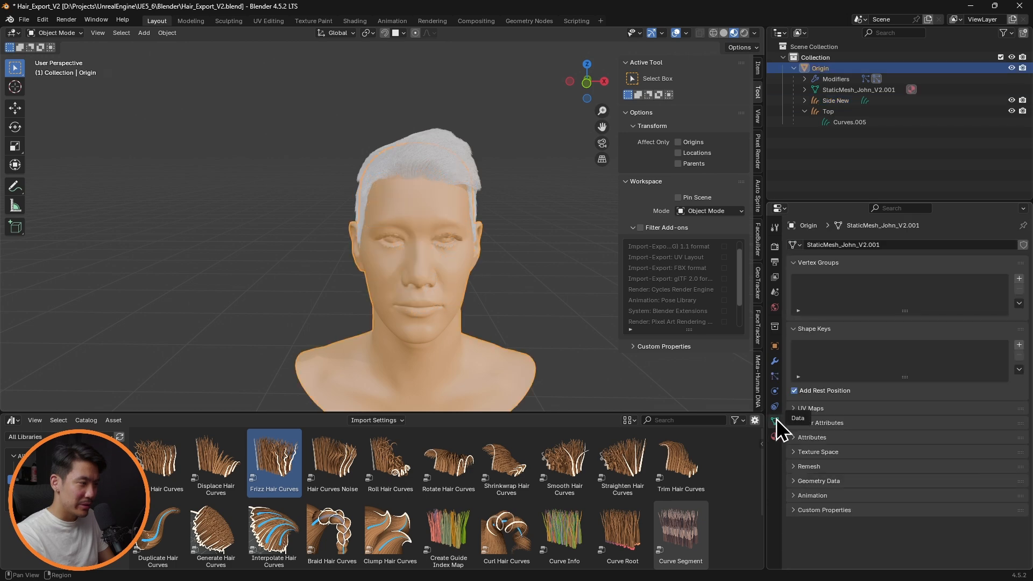
left_click(774, 376)
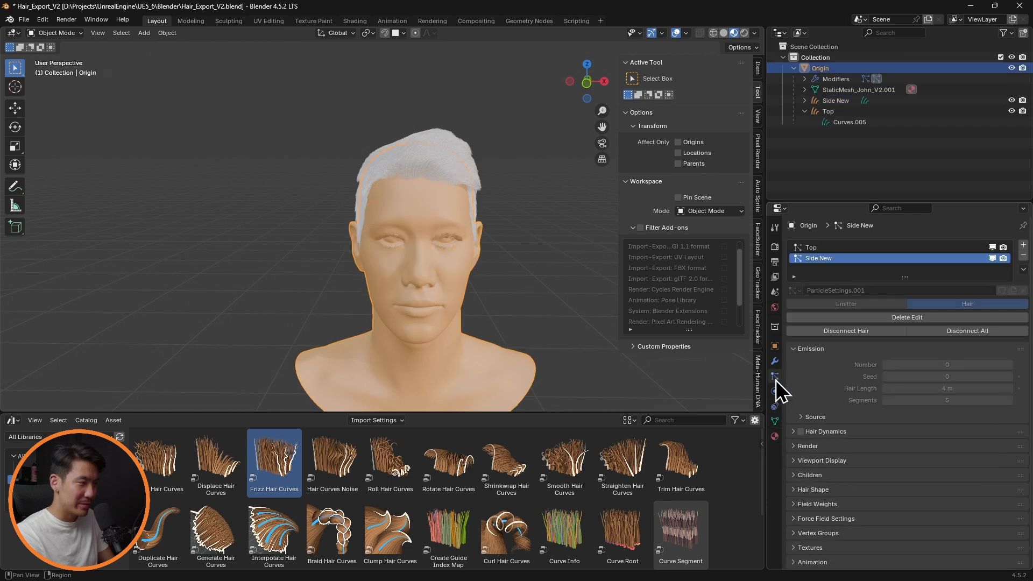
- Turn off Show Emitter in the render and viewport display settings of the Top particle system
scroll(807, 414, "down", 1)
left_click(843, 232)
left_click(821, 431)
scroll(861, 430, "down", 4)
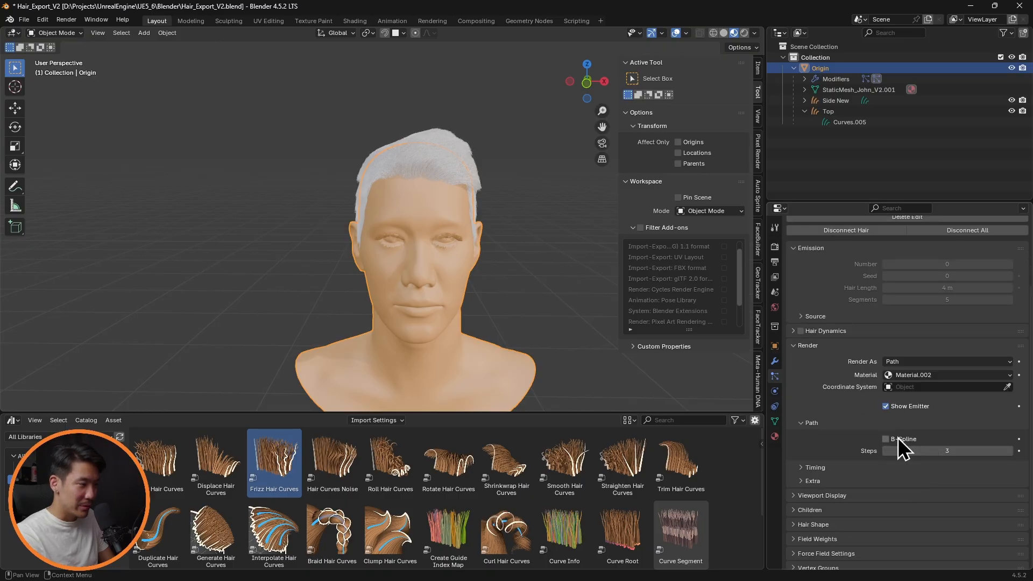
left_click(816, 495)
scroll(882, 489, "down", 4)
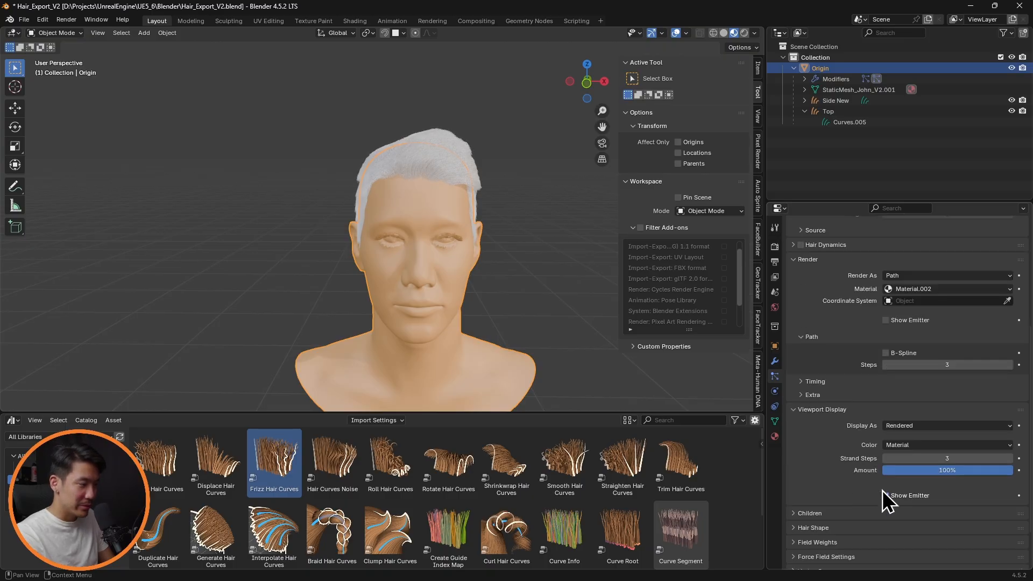
left_click(887, 496)
scroll(854, 396, "up", 8)
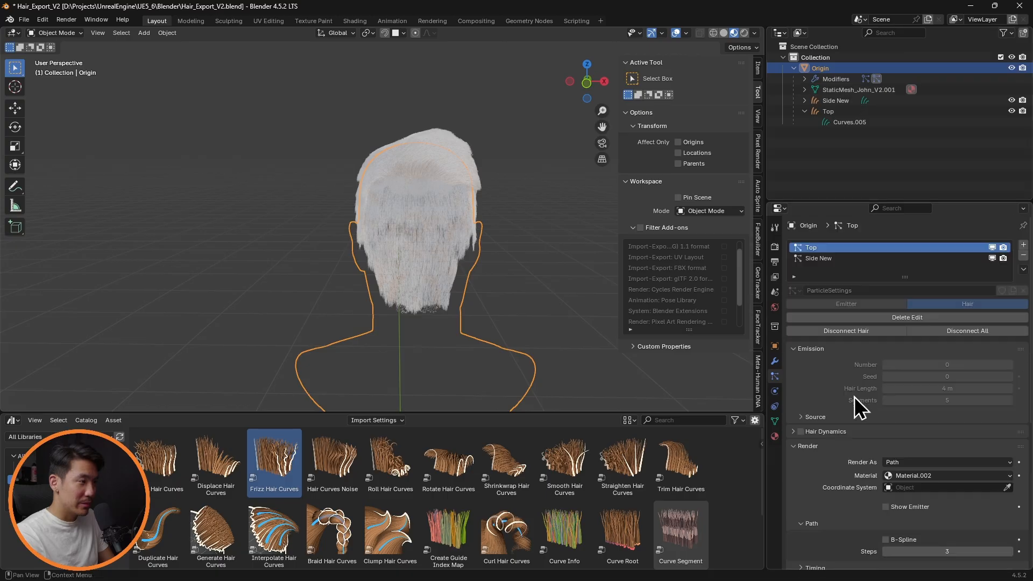
- Re-export Origin as Hair_Export_V2.abc in Alembic format with scale 100 and end frame 1, limited to selected and visible objects
left_click(829, 67, "ctrl")
left_click(824, 69)
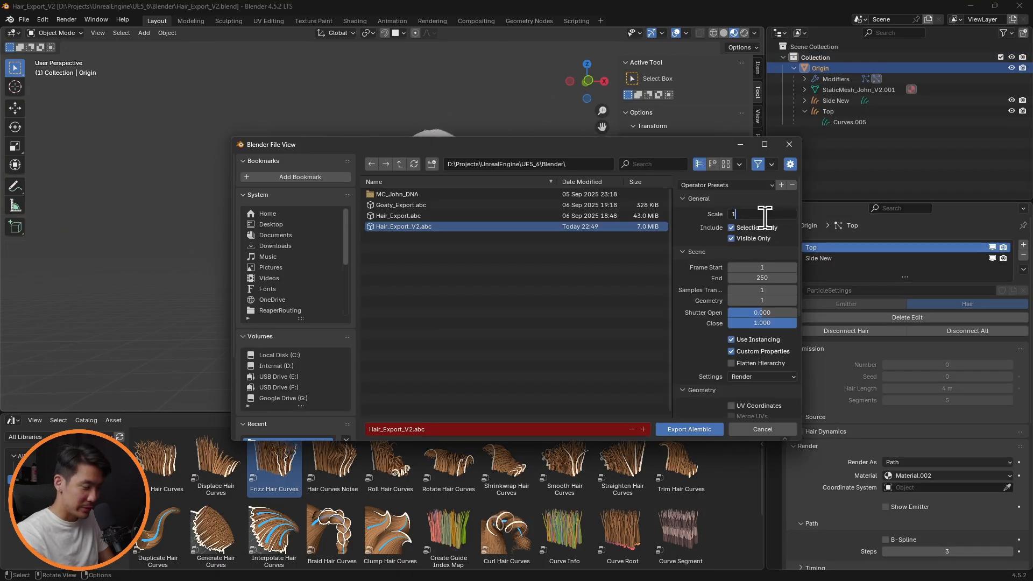
key("Return")
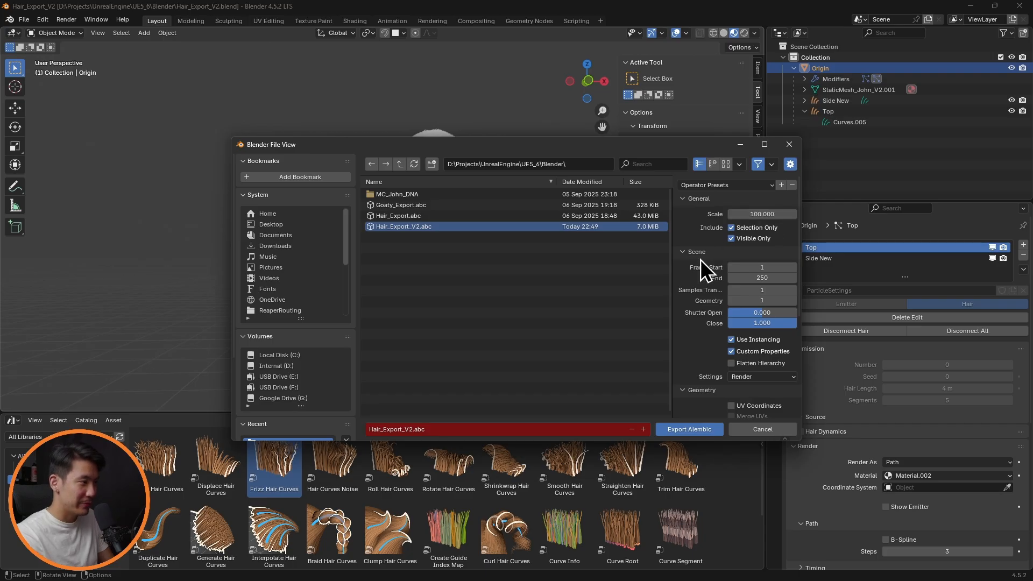
left_click(759, 278)
type("1")
key("Return")
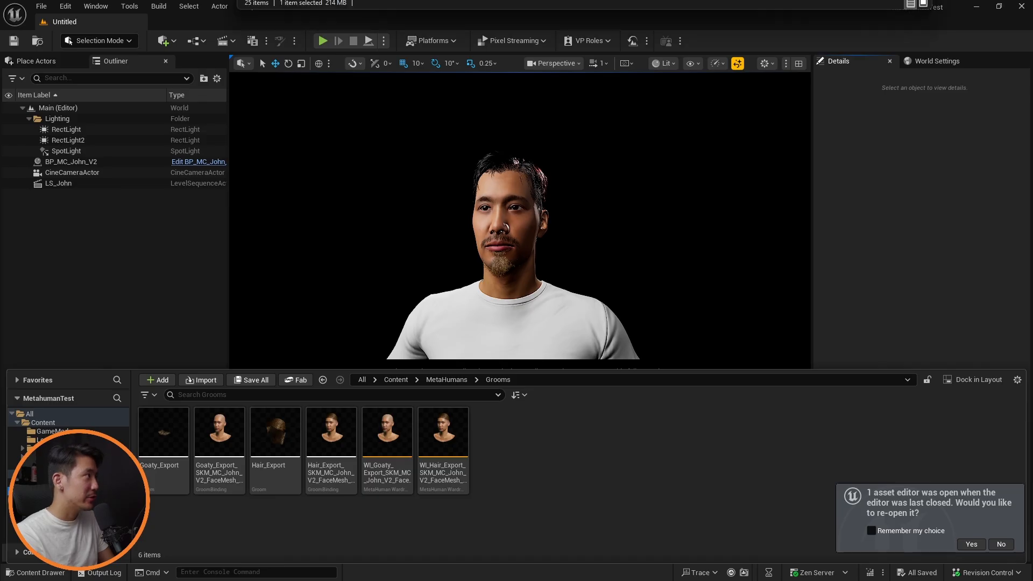
- Switch to Unreal Engine, import Hair_Export_V2.abc as a groom into the Grooms folder, and maximize its asset editor
left_click_drag(530, 452, 533, 450)
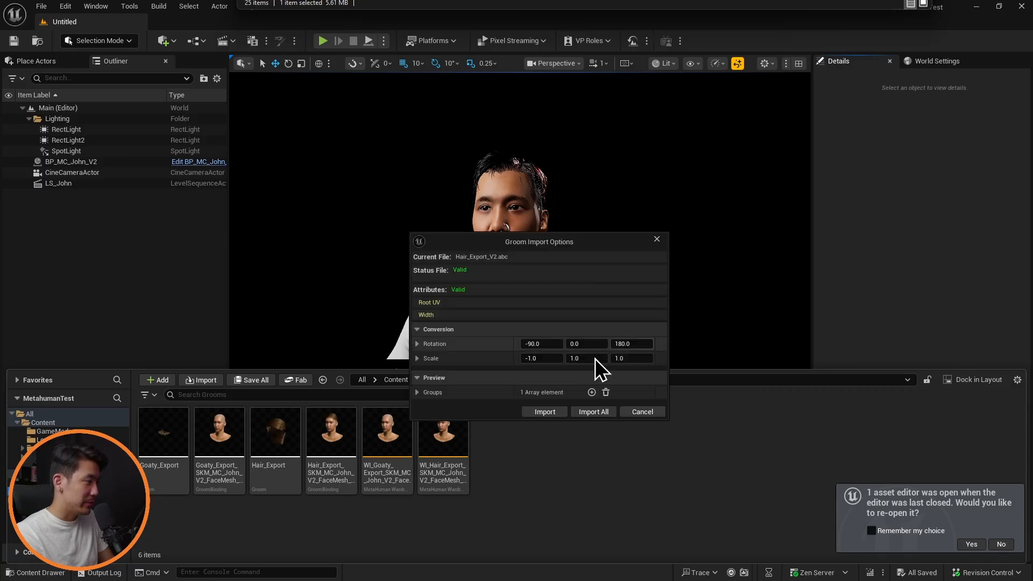
left_click(545, 411)
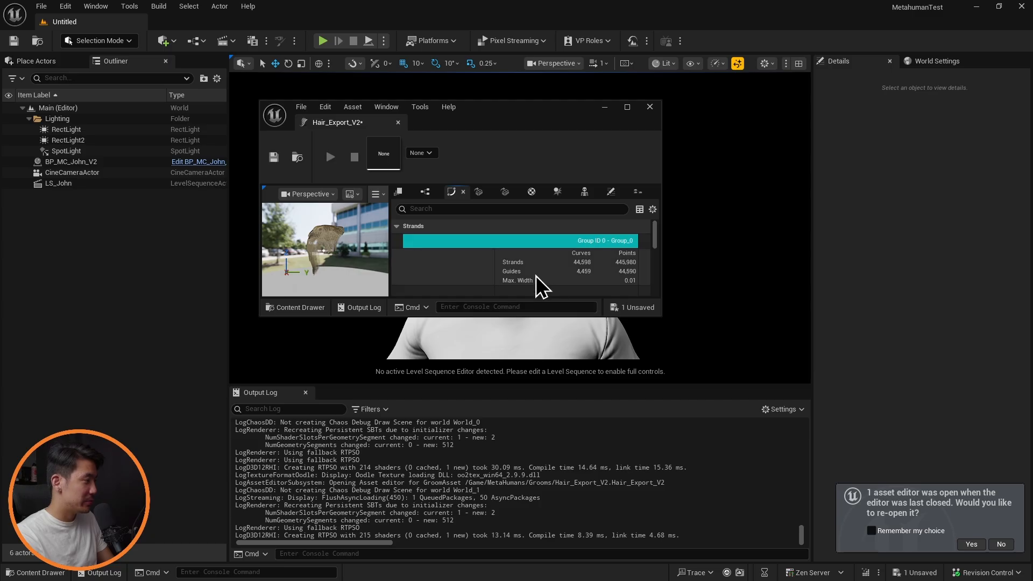
double_click(582, 104)
- Inspect the imported hair groom in the preview and look through its physics settings
left_click_drag(247, 242, 83, 318)
middle_click_drag(191, 299, 203, 337)
scroll(161, 280, "down", 2)
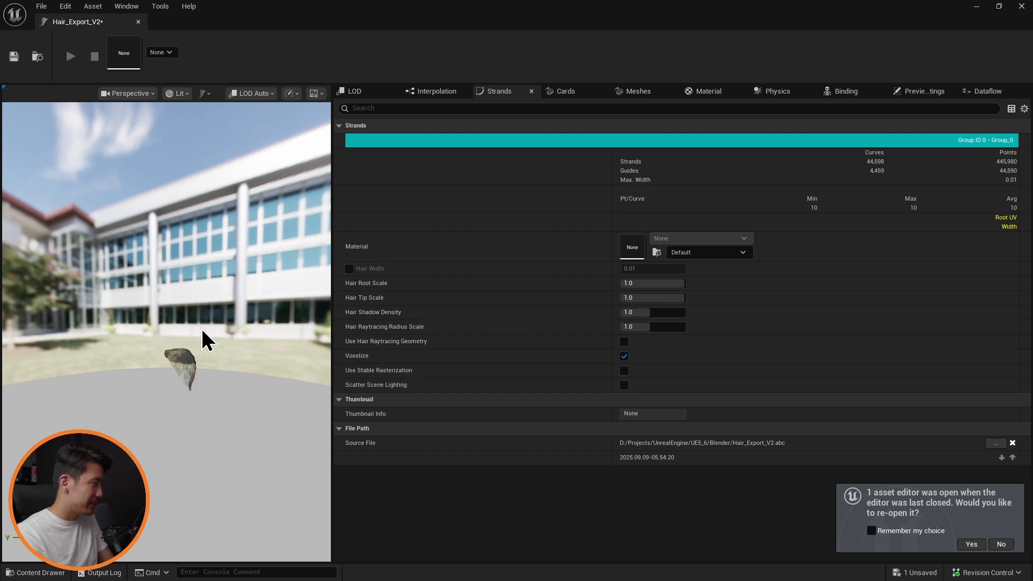
scroll(203, 340, "up", 6)
middle_click_drag(228, 421, 246, 444)
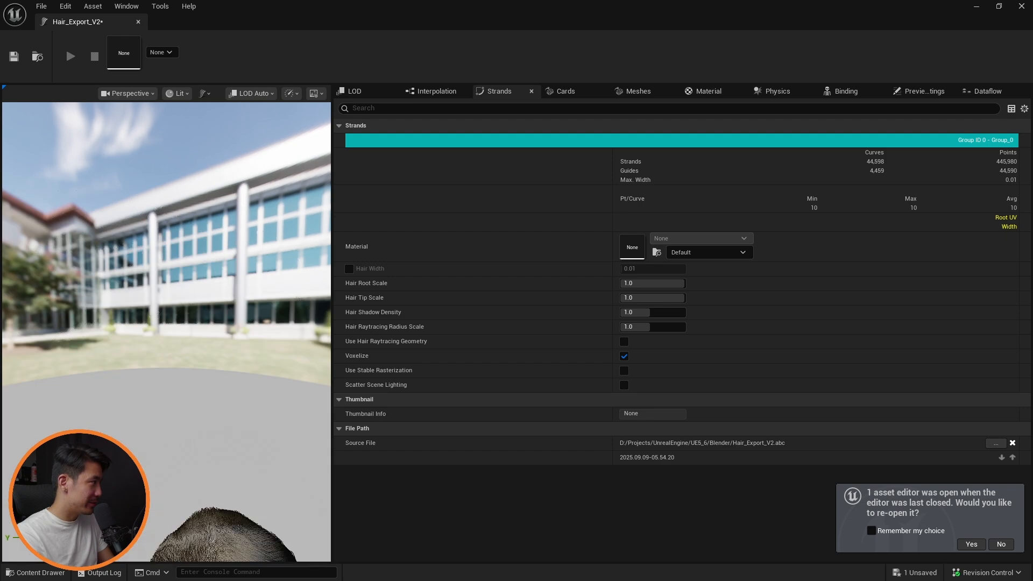
key("f")
left_click(263, 91)
left_click(267, 94)
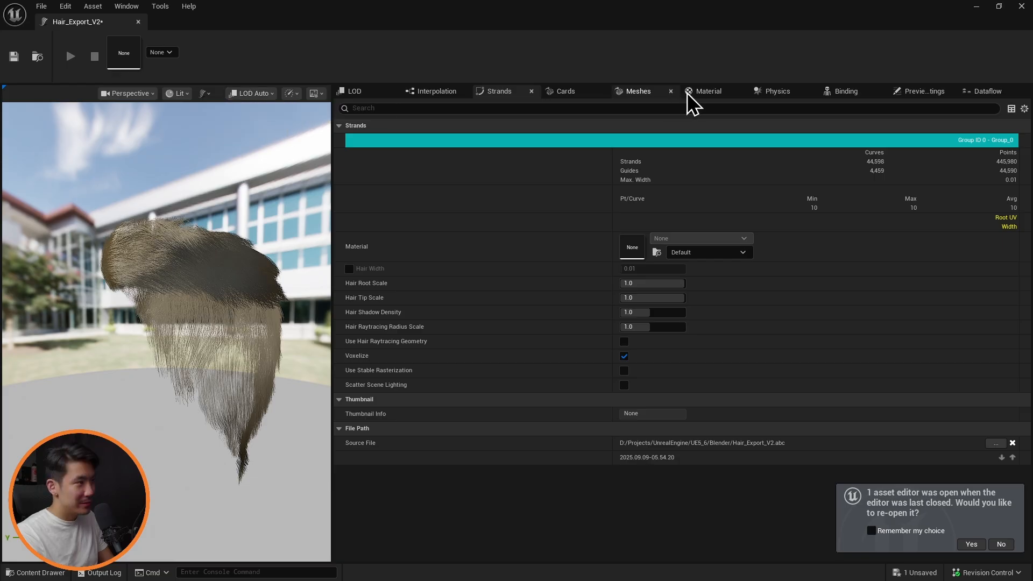
left_click(776, 93)
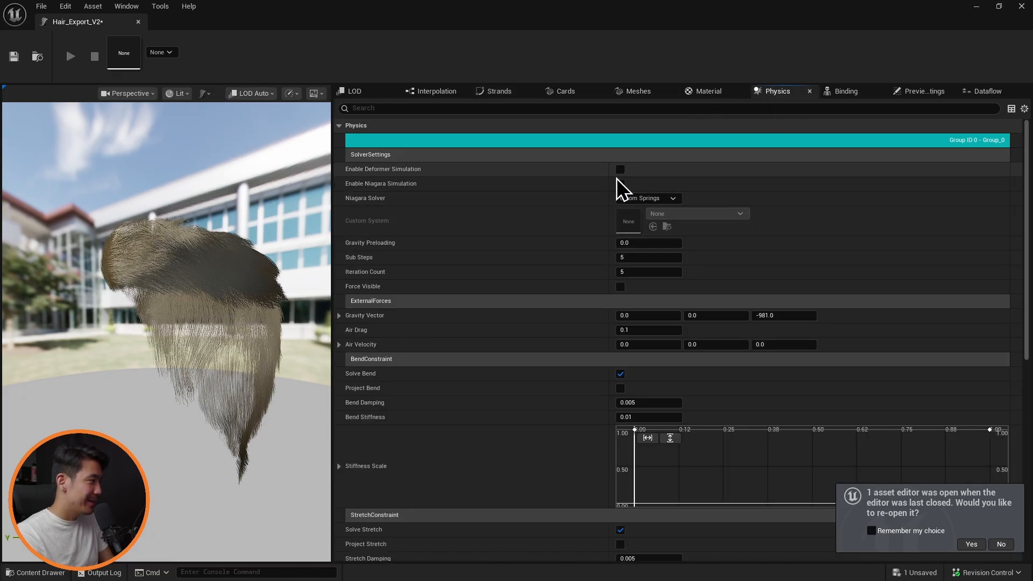
- Set the strands' Hair Root Scale to 1.5 and Hair Tip Scale to 0.5
left_click(506, 95)
left_click(663, 283)
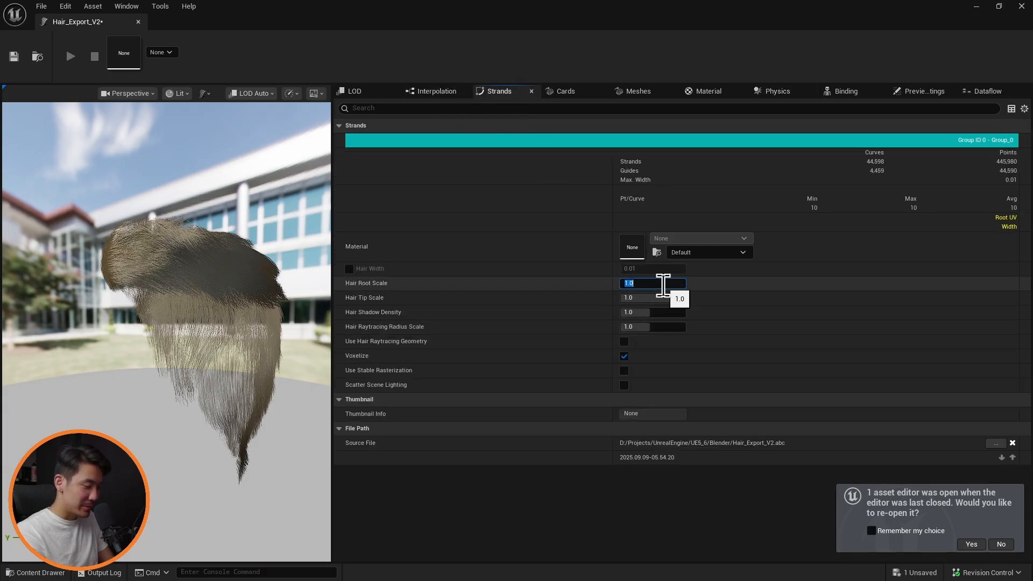
left_click(660, 299)
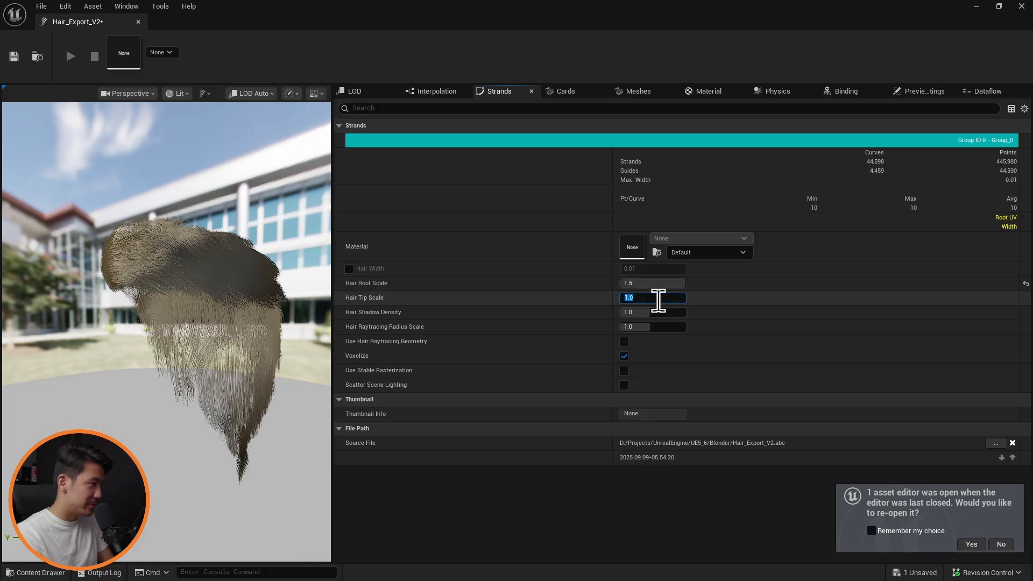
type("0.5")
key("Return")
left_click_drag(249, 342, 285, 325)
- Add a material slot to the groom, assign the MI_Hair material, and name the slot MI_Hair
left_click(638, 91)
left_click(709, 91)
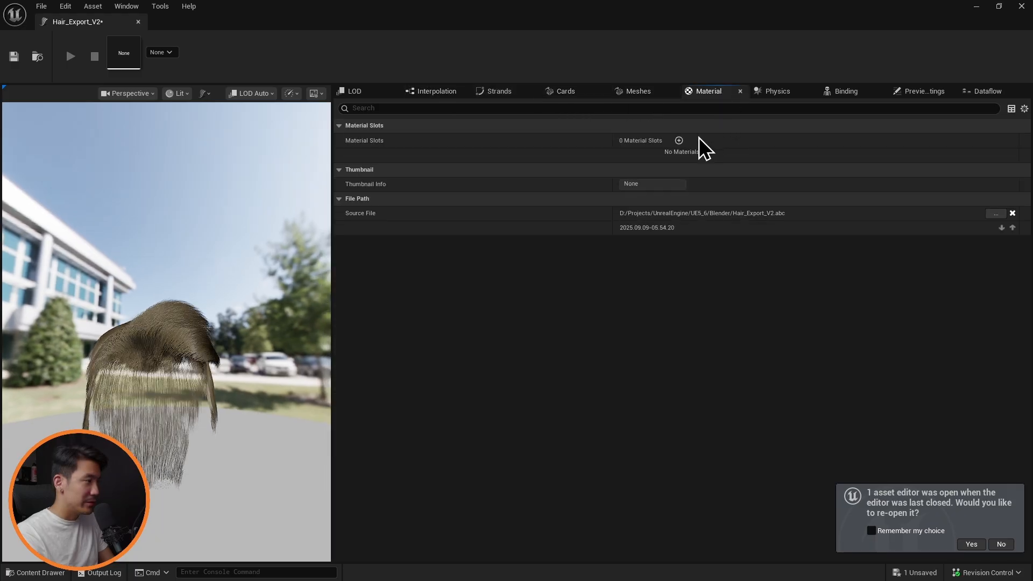
left_click(679, 141)
left_click(698, 155)
type("mi_")
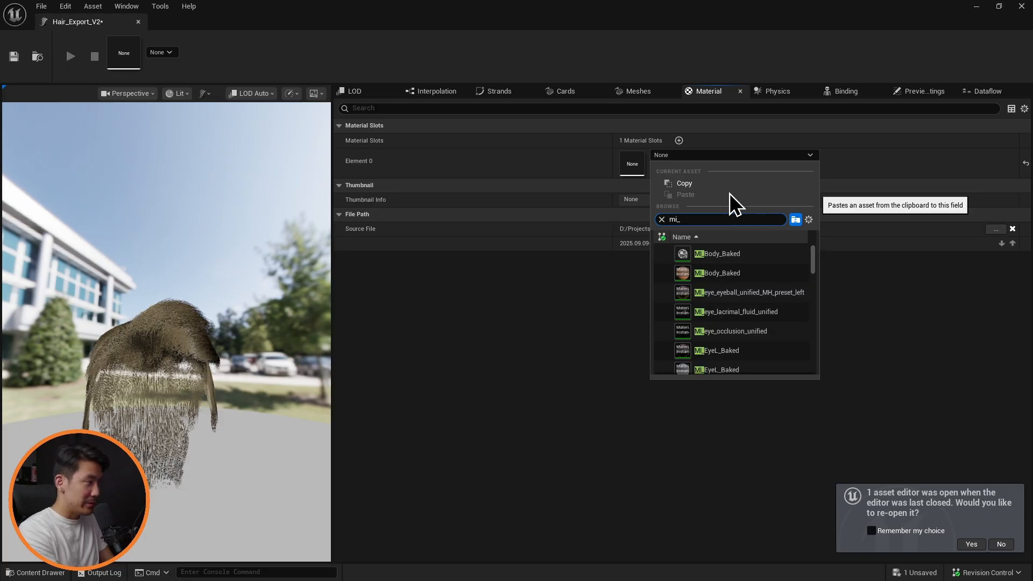
type("hair")
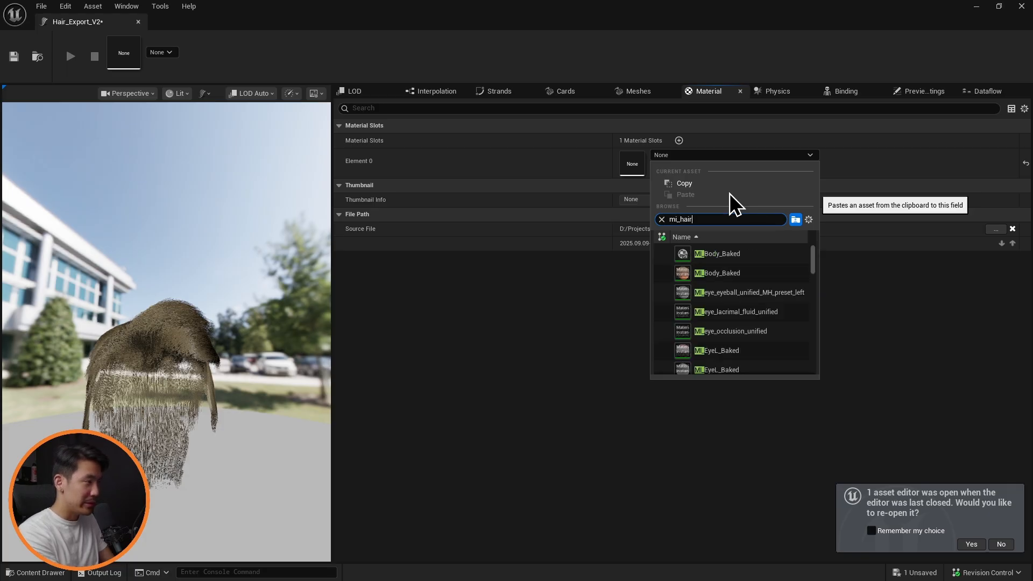
left_click(729, 253)
left_click(773, 169)
type("MI_")
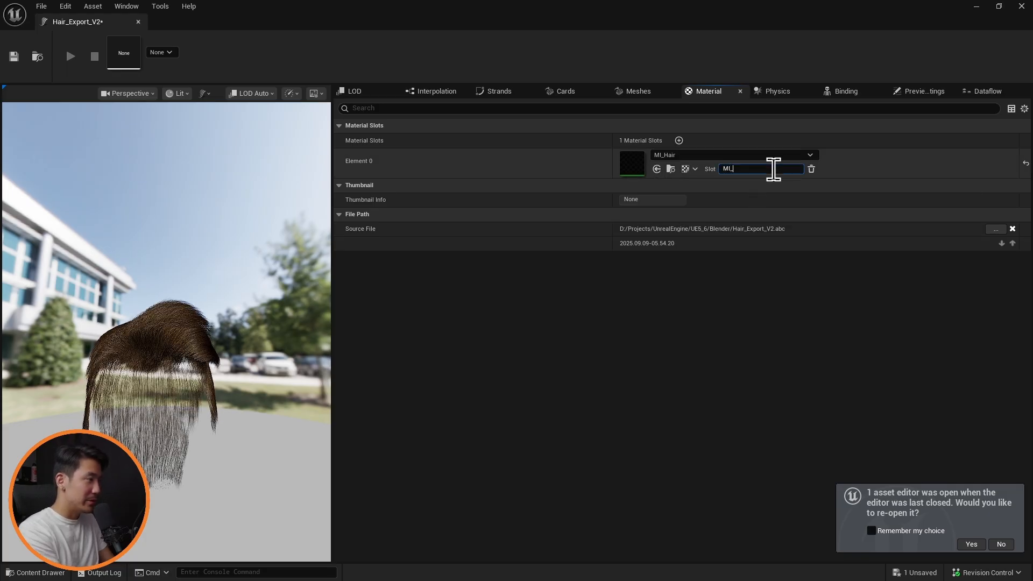
type("Hair")
- Enable Niagara Simulation for the hair group, then save the groom and close its editor
left_click(799, 90)
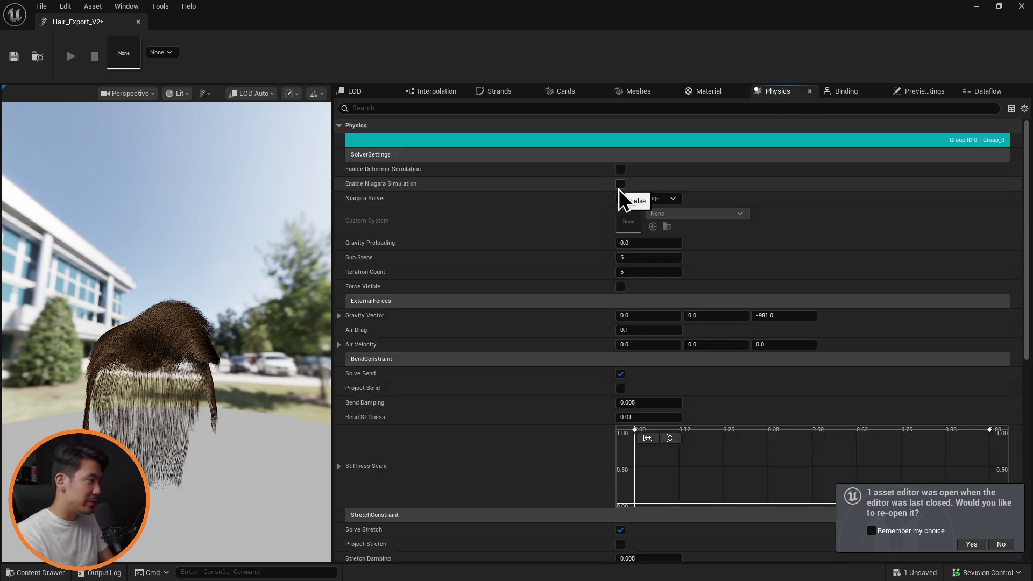
left_click(620, 184)
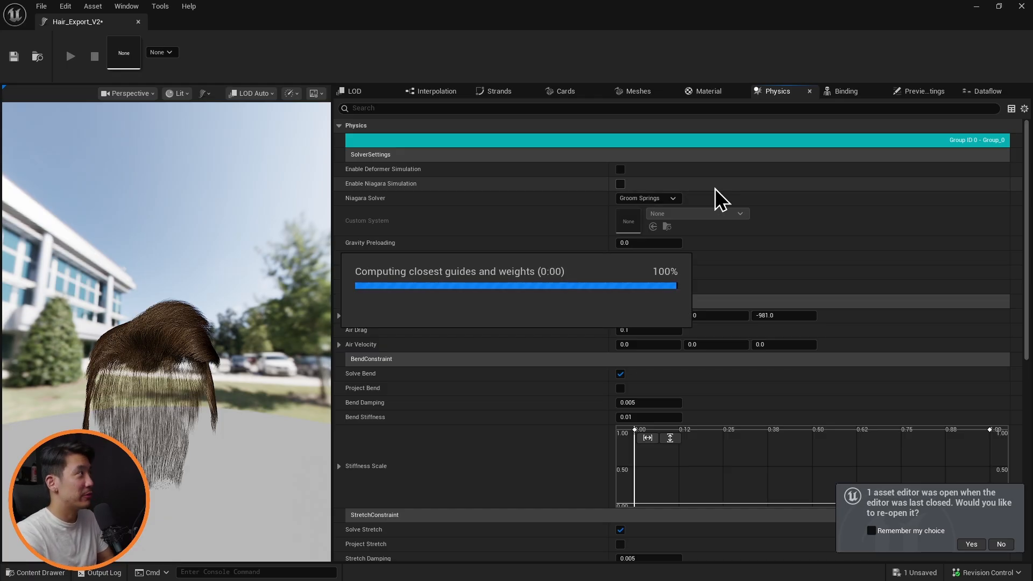
left_click_drag(242, 321, 242, 355)
key("ctrl+s")
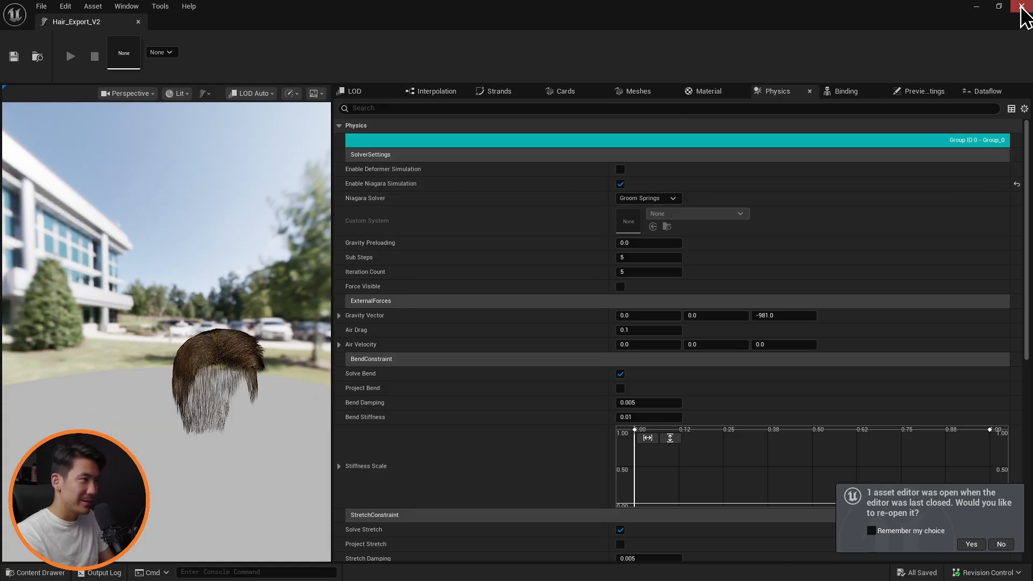
left_click(1021, 6)
- Start a groom binding for Hair_Export_V2 with SKM_MC_John_V2_FaceMesh as the target skeletal mesh
key("ctrl+space")
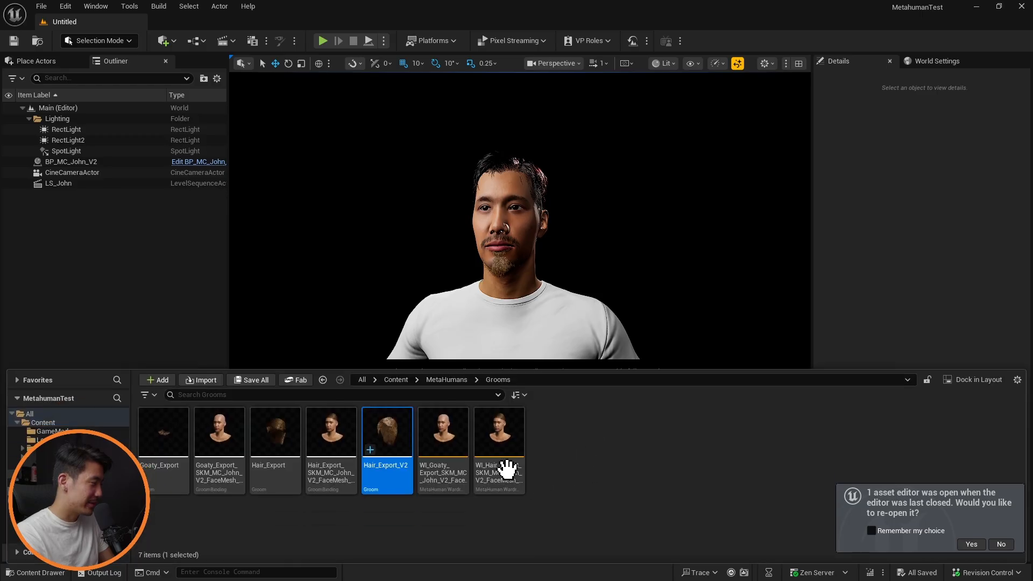
right_click(392, 431)
left_click(473, 75)
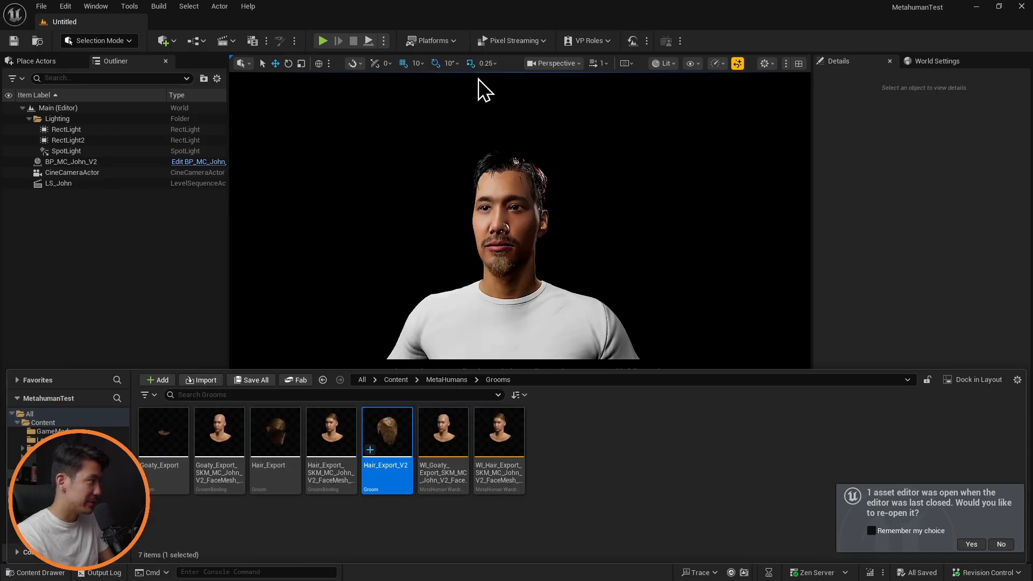
left_click(611, 355)
type("m")
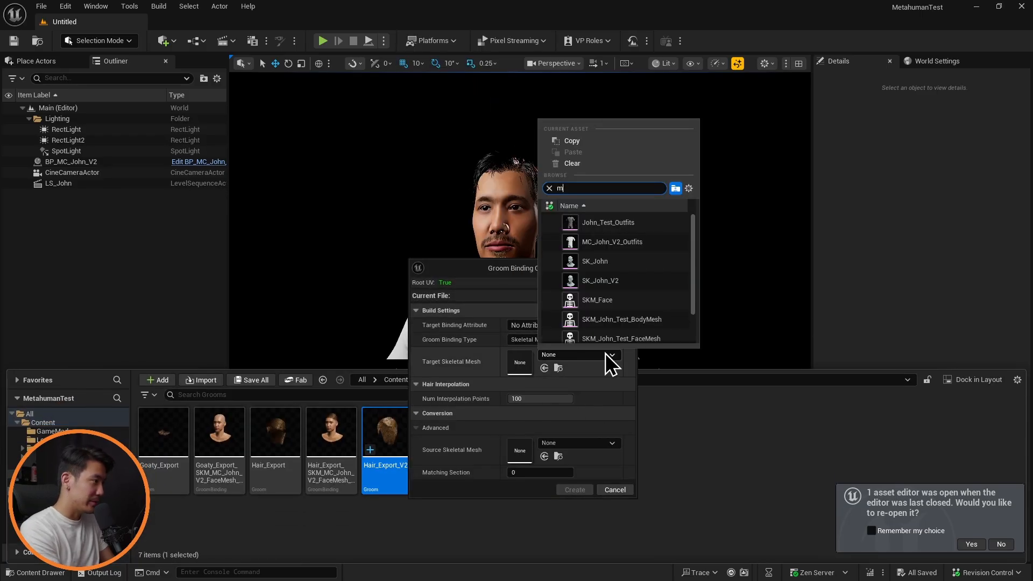
type("c")
key("Down")
key("Down")
key("Down")
key("Return")
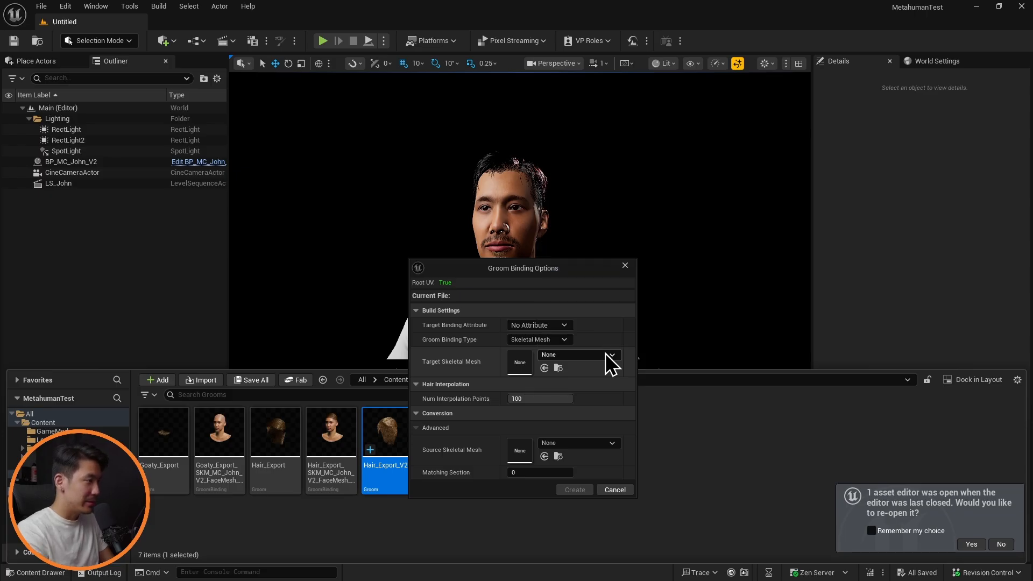
- Choose SKM_MC_John_V2_FaceMesh as the source skeletal mesh, then create the groom binding and save it
left_click(577, 442)
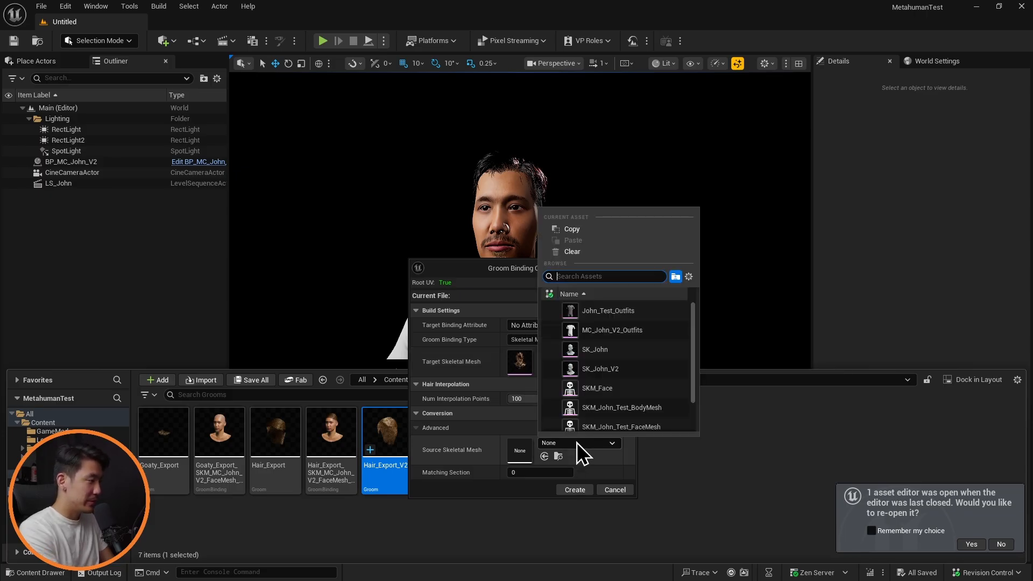
type("mc")
key("Down")
key("Down")
key("Return")
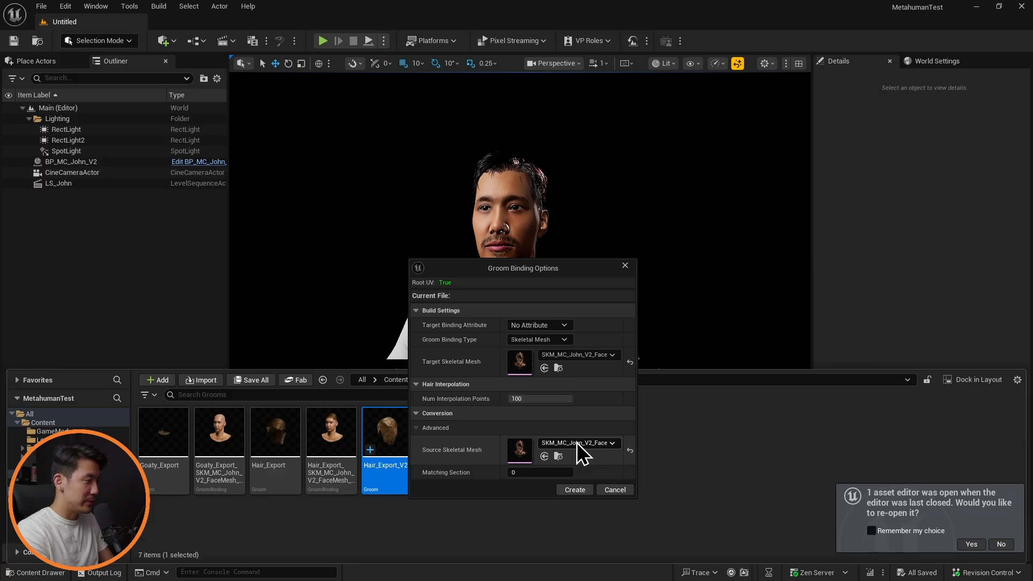
left_click(574, 490)
left_click(11, 39)
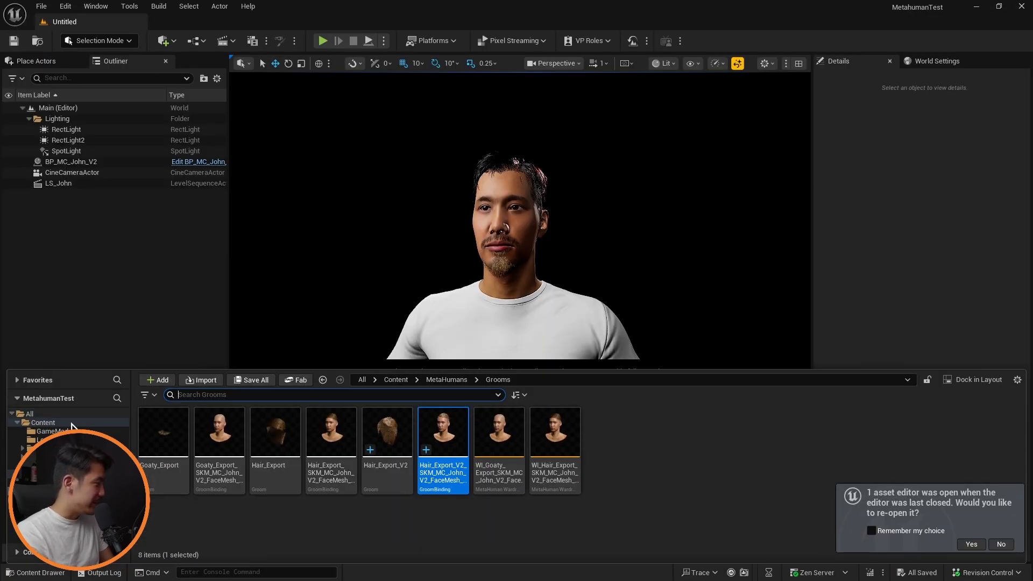
- Open the MC_John_V2 MetaHuman character and go to the end of its hair grooms list
left_click(72, 423)
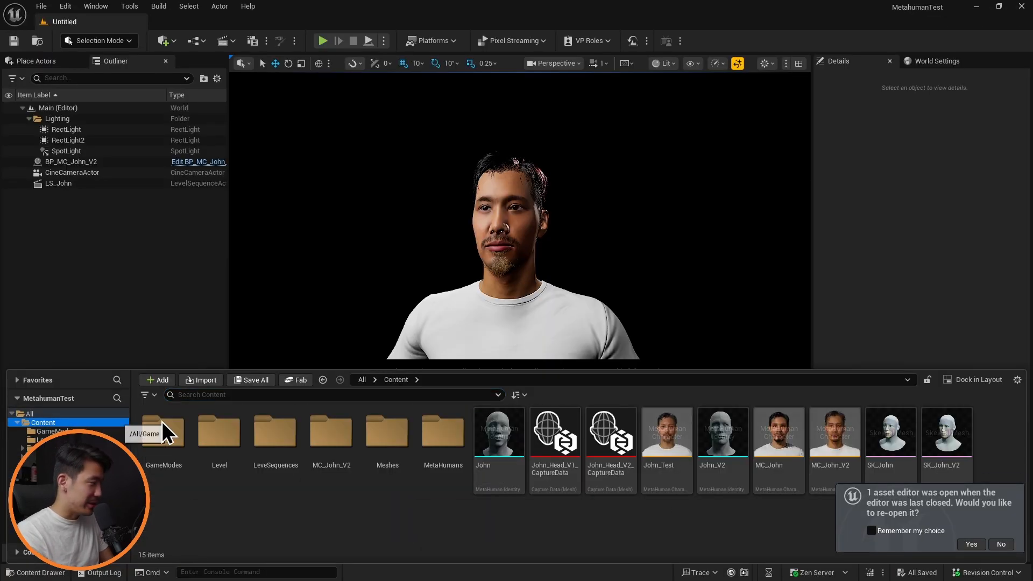
double_click(834, 440)
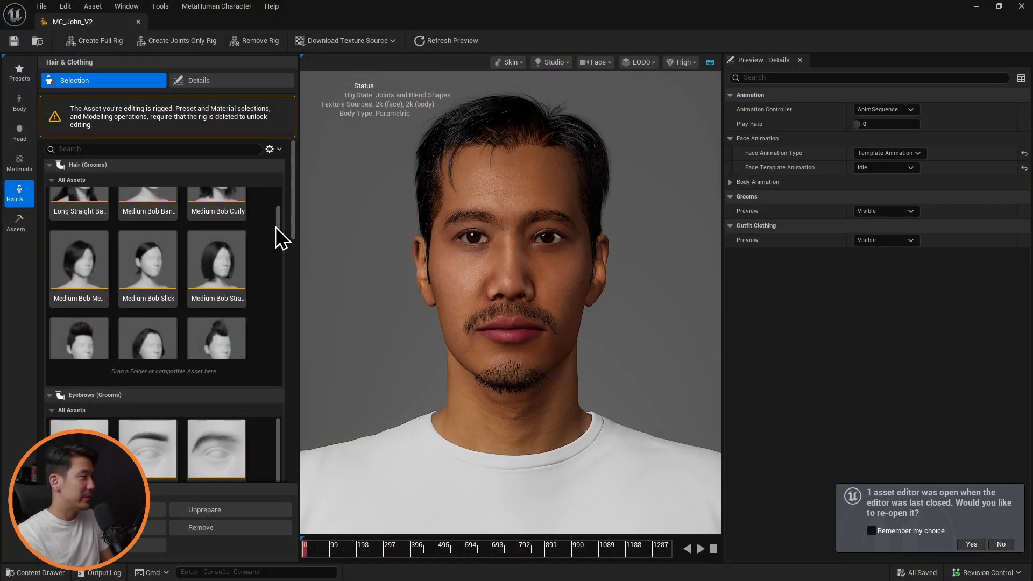
left_click_drag(277, 233, 286, 293)
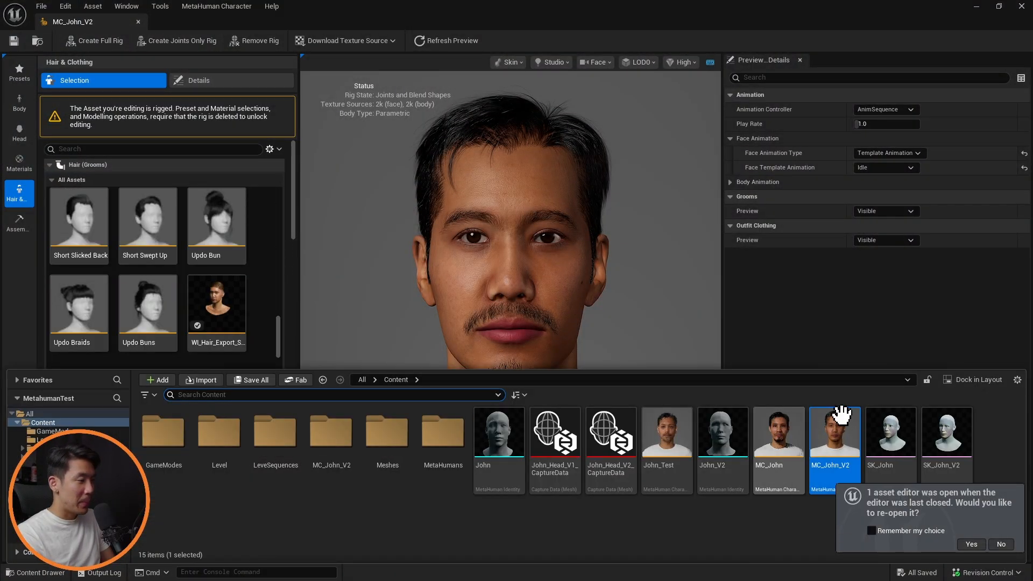
- Add the Hair_Export_V2 groom binding from the Grooms folder to the character's hair grooms as a wardrobe item
key("alt+Left")
left_click(43, 491)
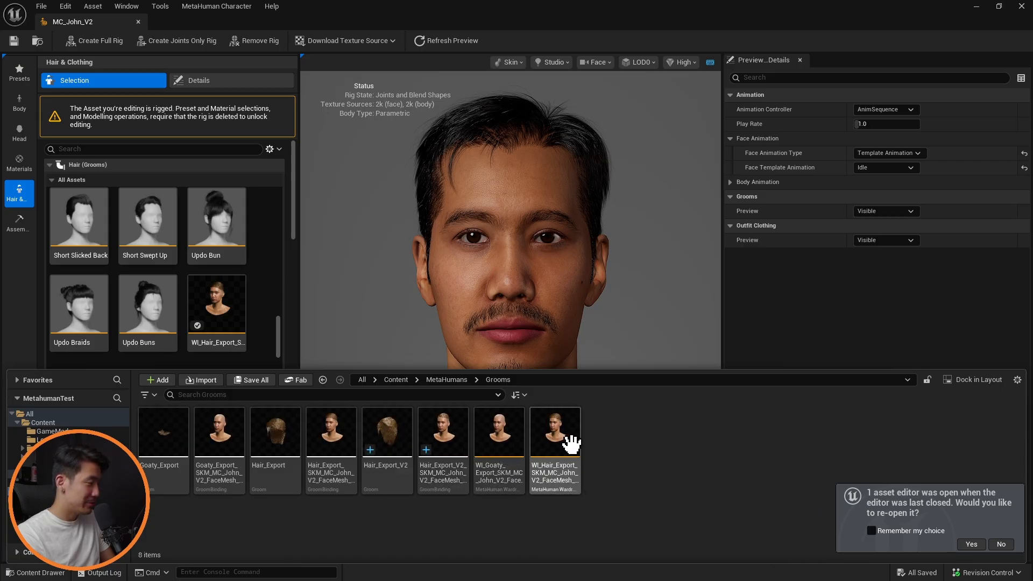
left_click(447, 439)
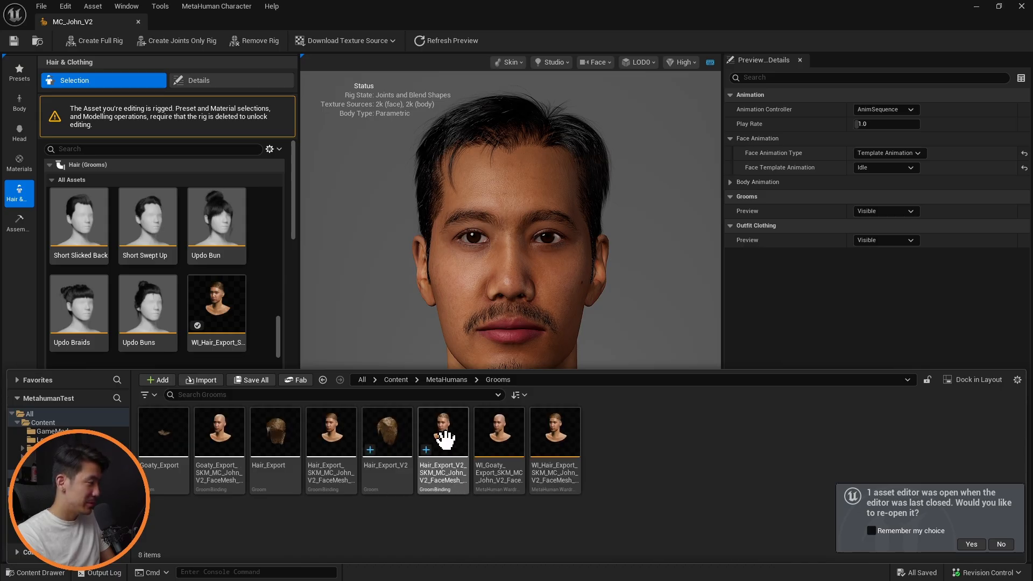
double_click(448, 443)
- Set the new hair wardrobe item's pipeline to Default Groom Pipeline and save the item
left_click(494, 141)
left_click(493, 140)
left_click(493, 140)
left_click(479, 173)
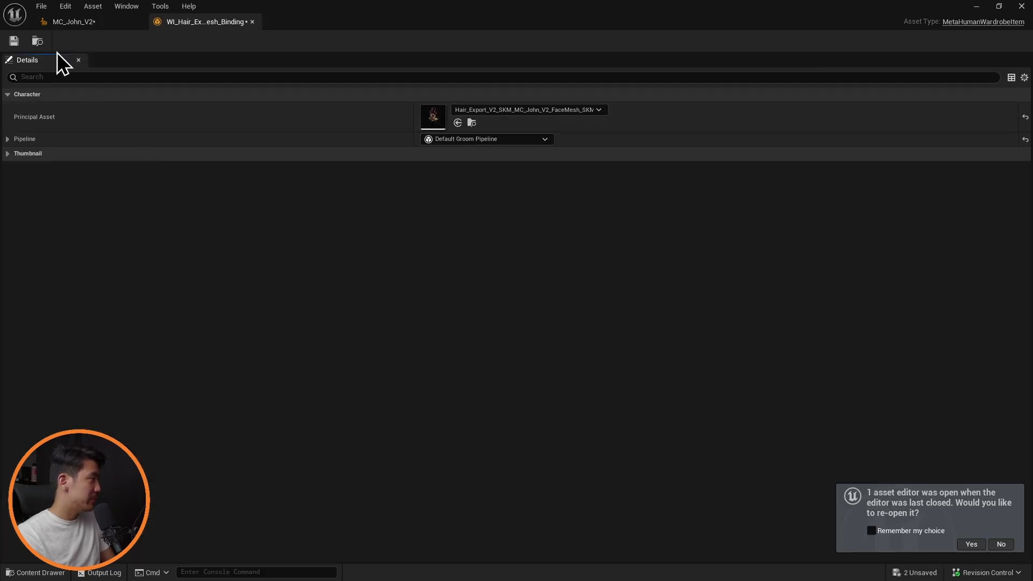
left_click(16, 41)
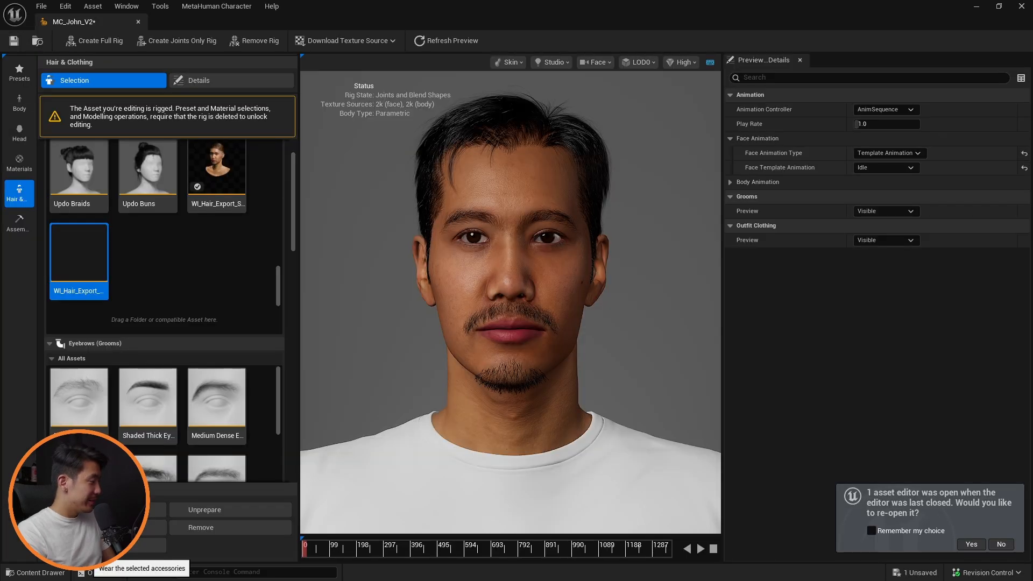
- Wear the newly added hair wardrobe item on the character and set the hair's dye color to black (000000FF)
left_click(89, 527)
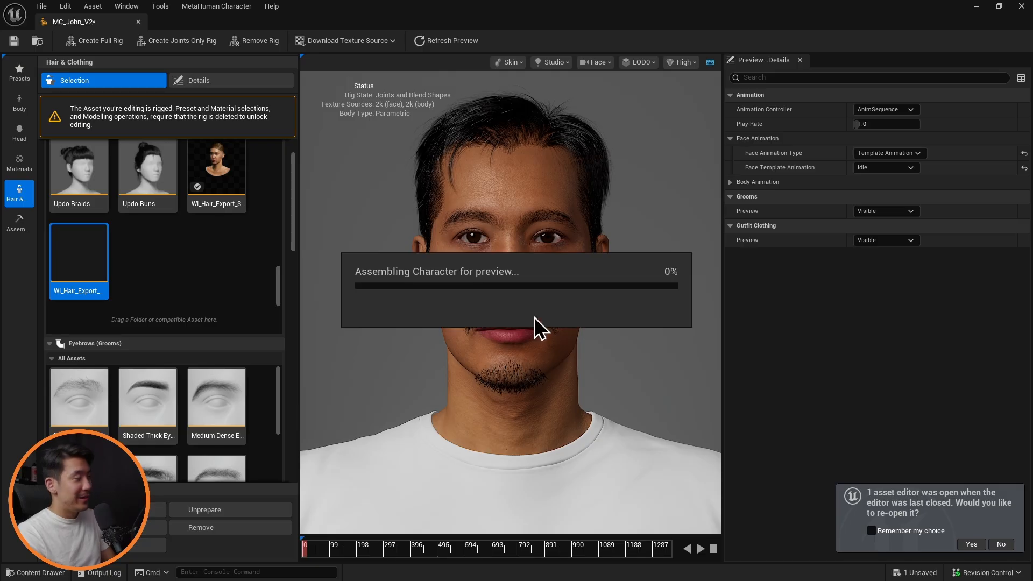
left_click_drag(603, 261, 791, 257)
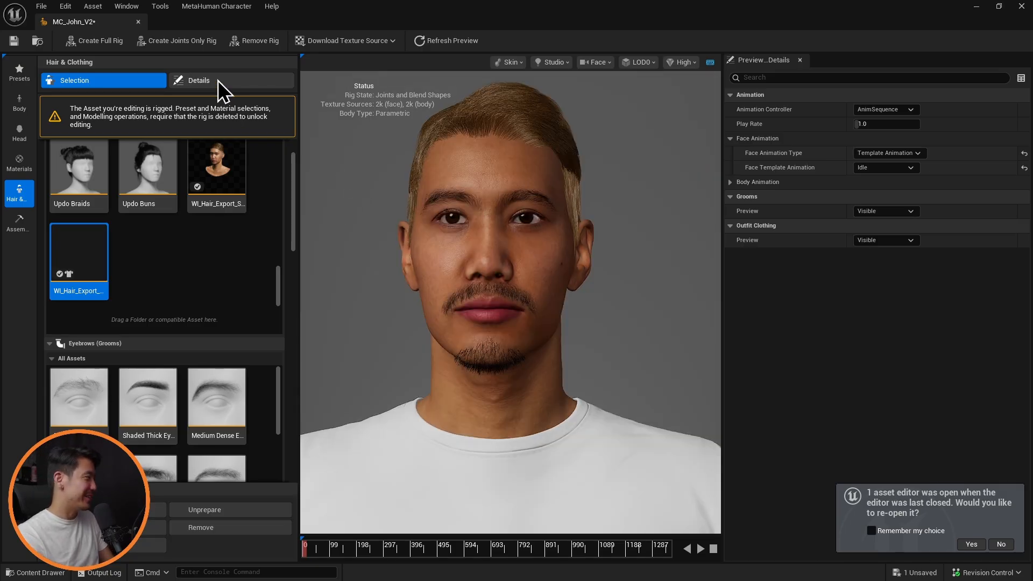
left_click(218, 80)
left_click(55, 191)
left_click(51, 172)
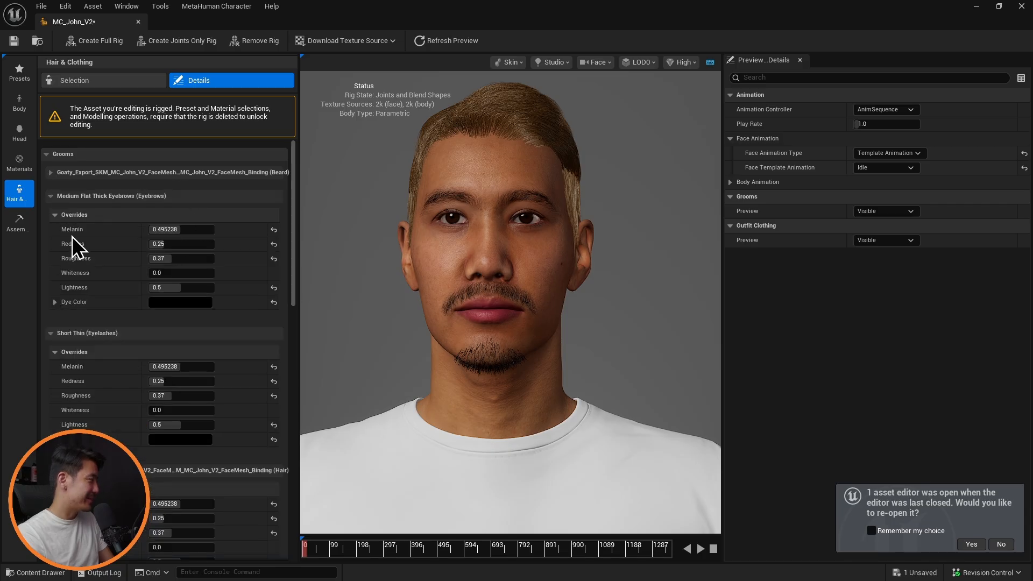
left_click(50, 196)
left_click(51, 220)
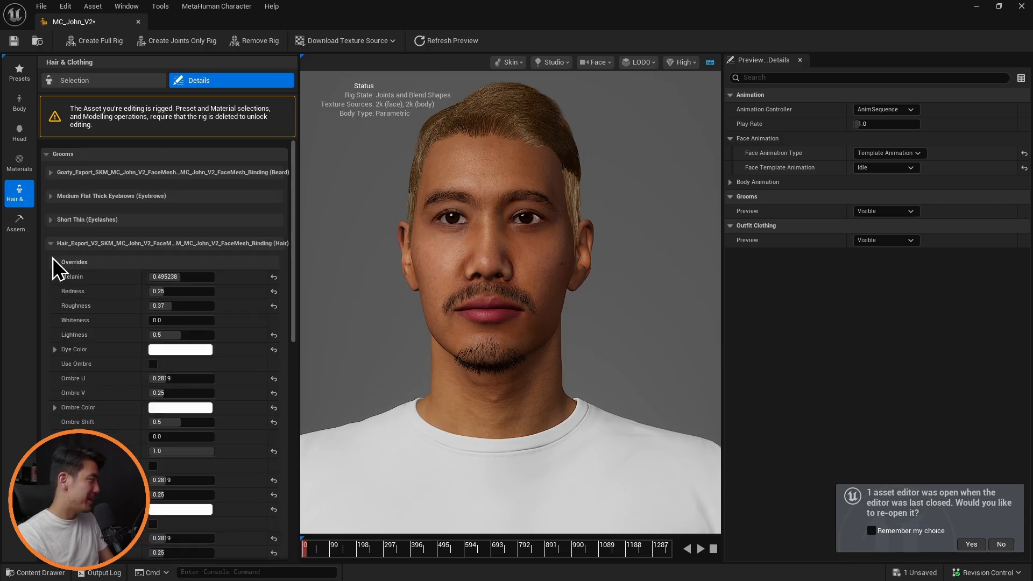
left_click(178, 351)
left_click_drag(339, 329, 348, 524)
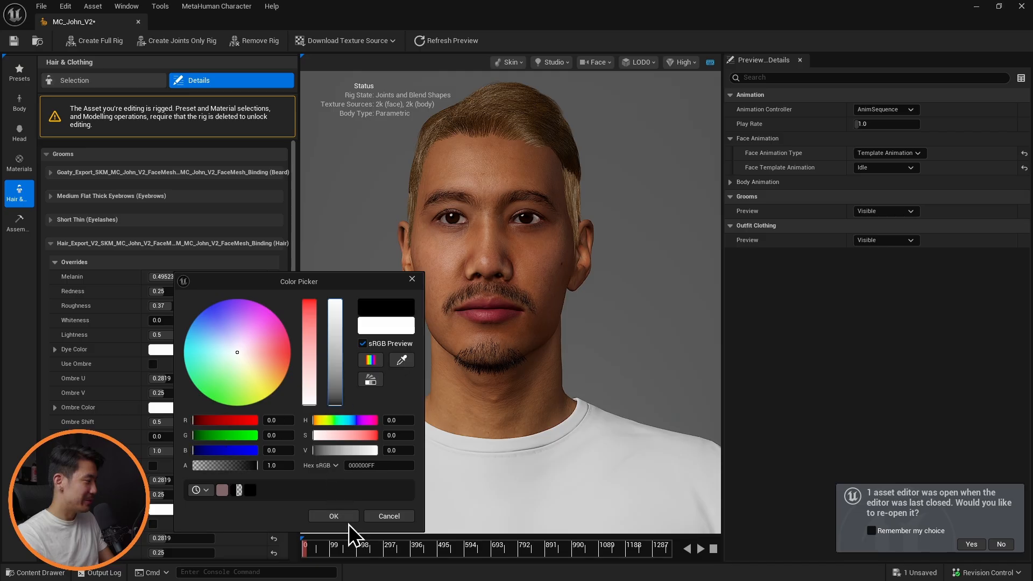
left_click(346, 515)
- Examine the hair coverage on the sides, back and crown of the head, including a close-up of the strands
left_click_drag(403, 422, 553, 226)
left_click_drag(510, 259, 510, 366)
left_click_drag(678, 191, 420, 245)
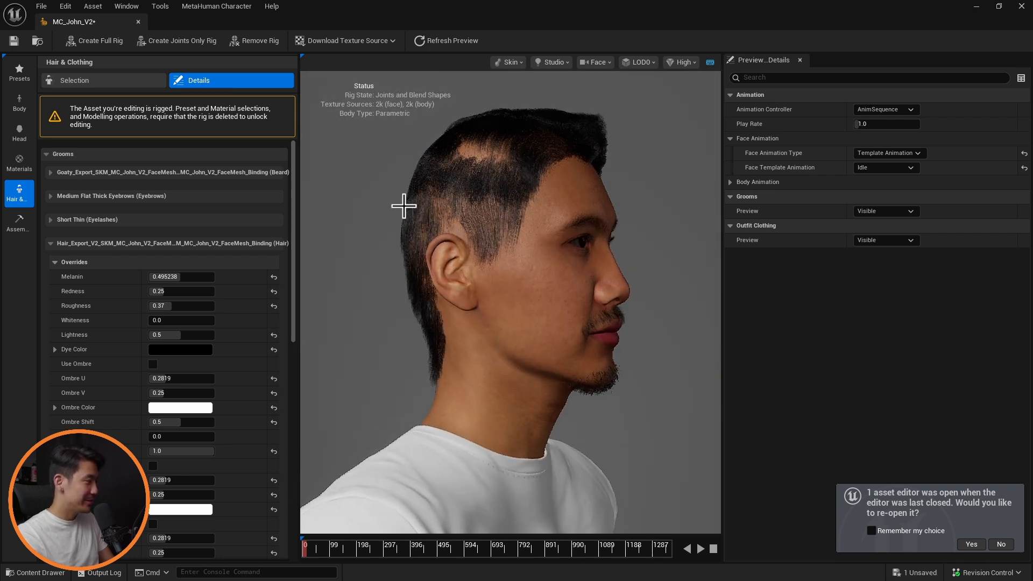
scroll(537, 276, "up", 5)
scroll(571, 276, "down", 4)
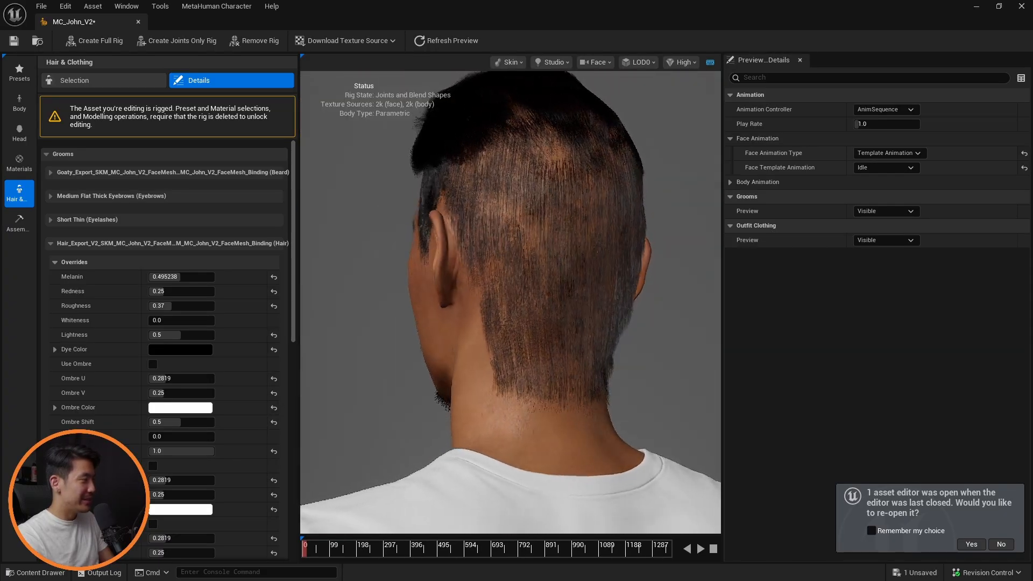
left_click_drag(446, 215, 549, 240)
left_click_drag(473, 252, 719, 246)
scroll(566, 314, "up", 5)
left_click_drag(565, 315, 592, 333)
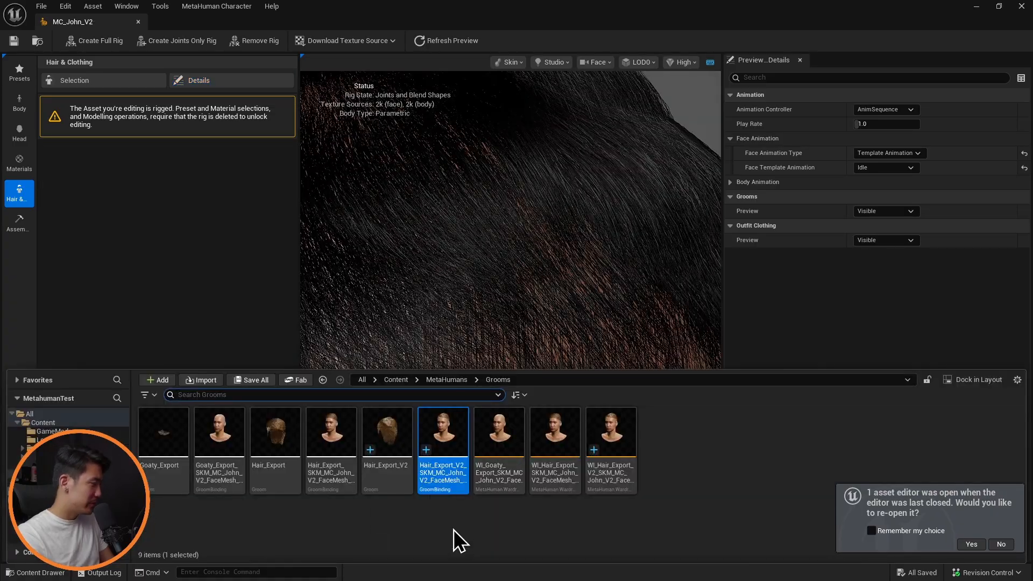
- Open the Hair_Export_V2 groom's physics settings and compare the hair with Niagara simulation disabled, leaving the simulation enabled
double_click(385, 434)
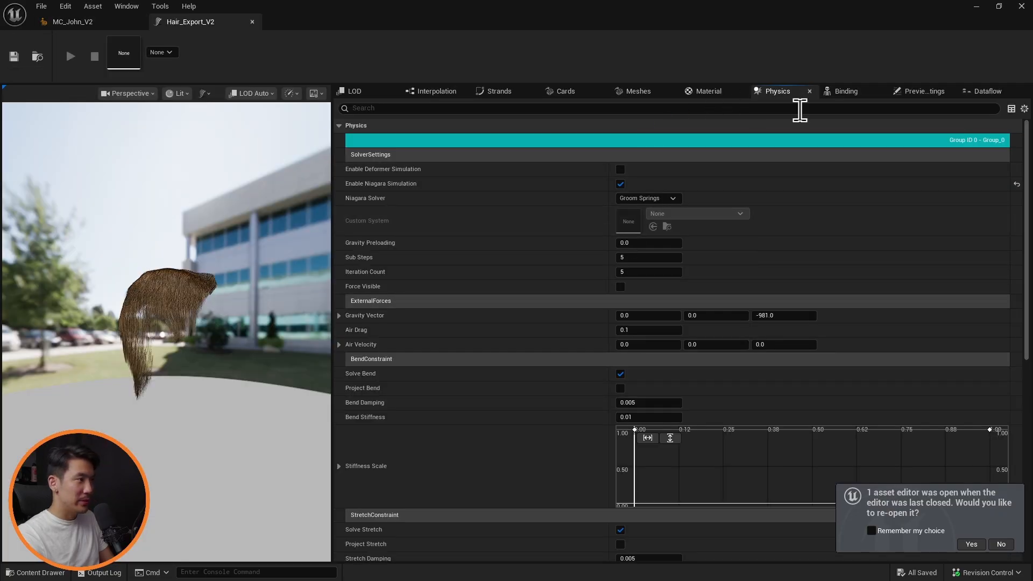
left_click(621, 184)
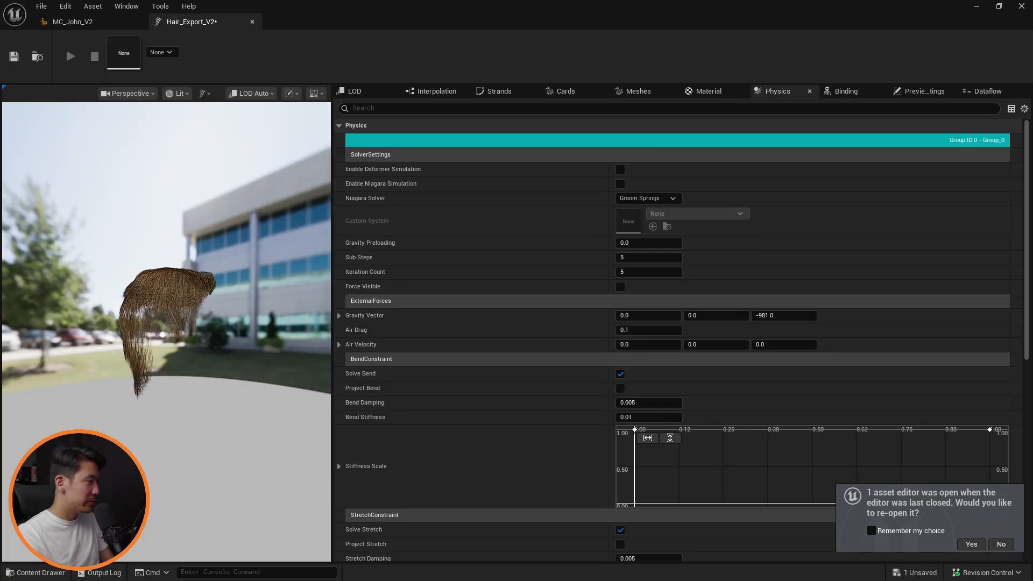
left_click_drag(167, 312, 219, 311)
scroll(218, 311, "down", 3)
scroll(218, 311, "up", 8)
scroll(219, 311, "down", 8)
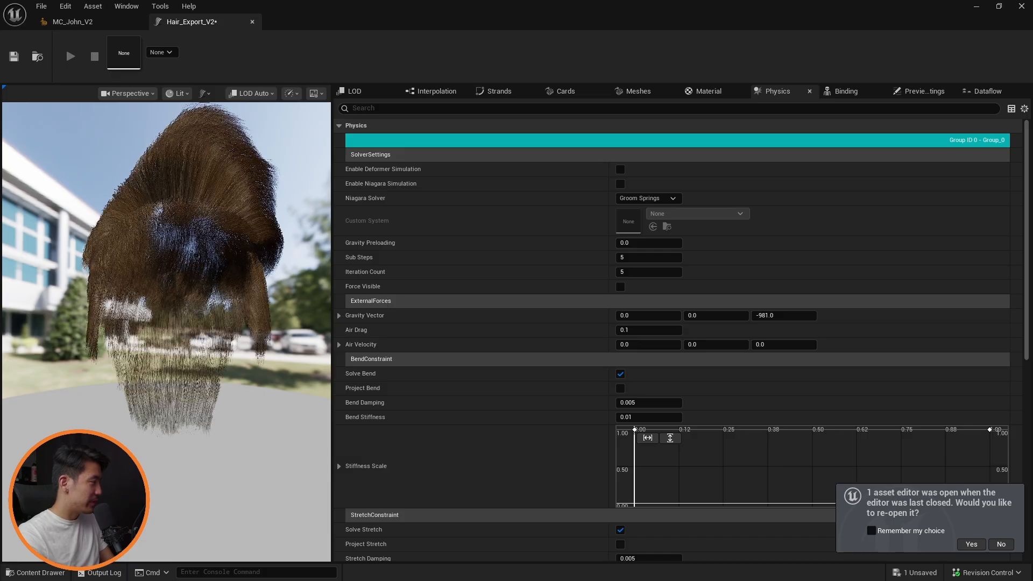
left_click(620, 184)
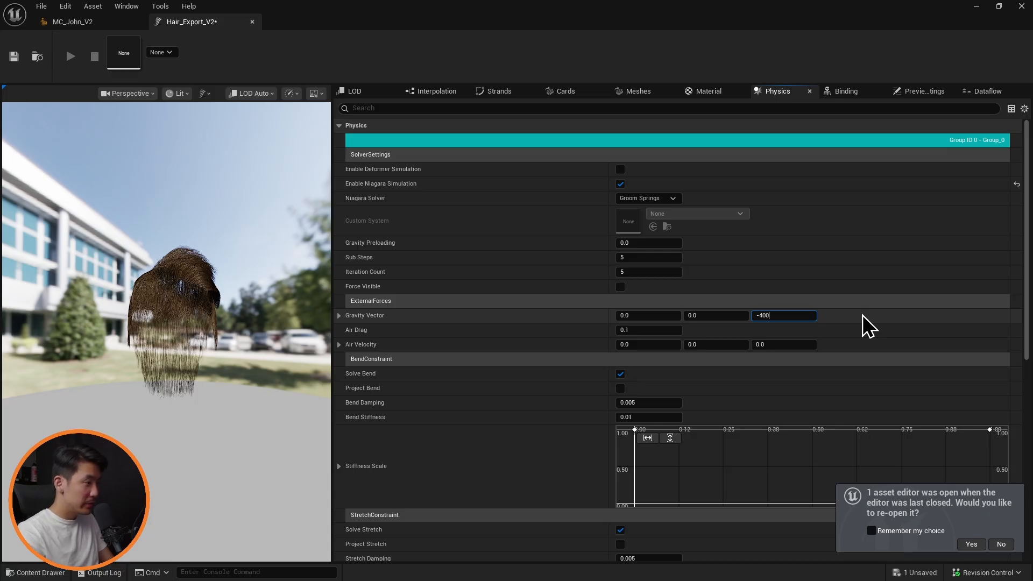
- Try Gravity Vector Z values of -400 and 200 in the Hair_Export_V2 physics settings
key("Return")
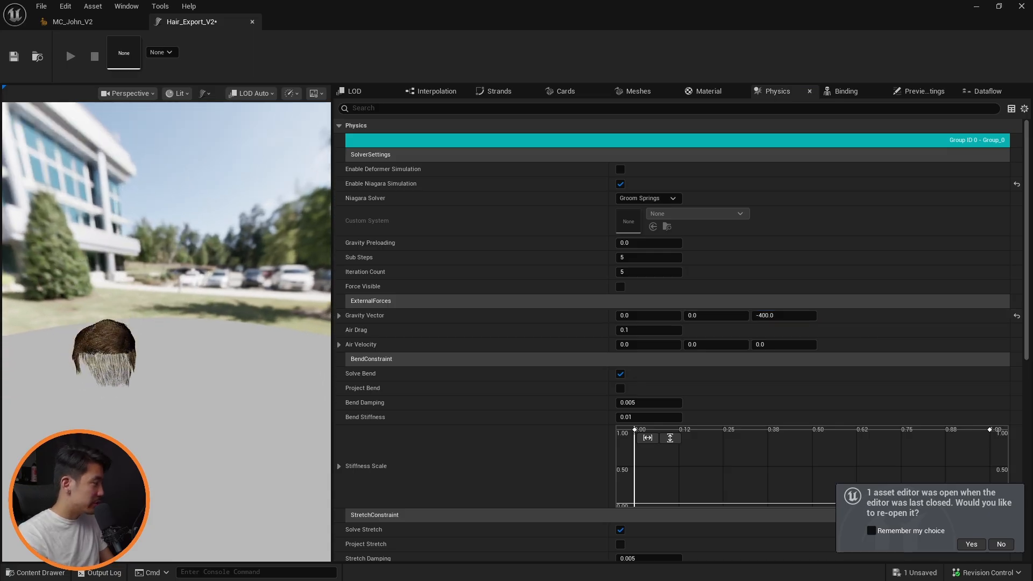
type("20")
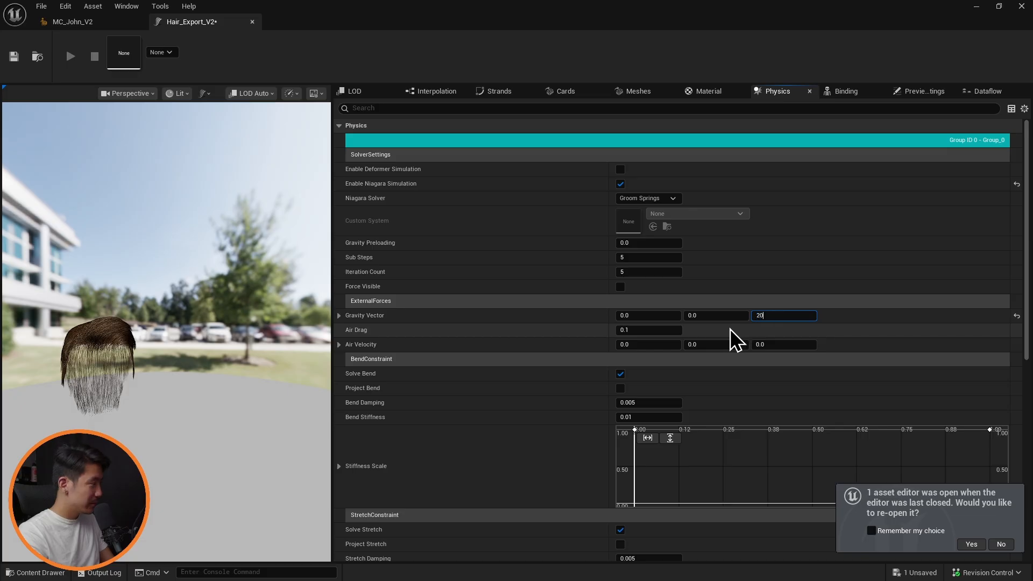
type("0")
key("Return")
left_click_drag(188, 374, 323, 374)
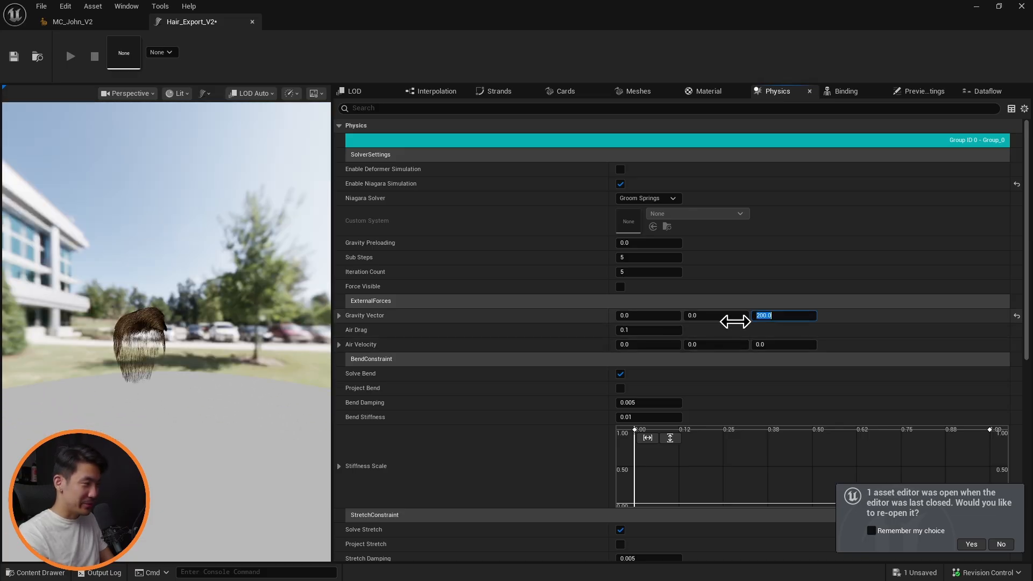
- Set the groom's Gravity Vector Z to -200 and save the groom
key("Return")
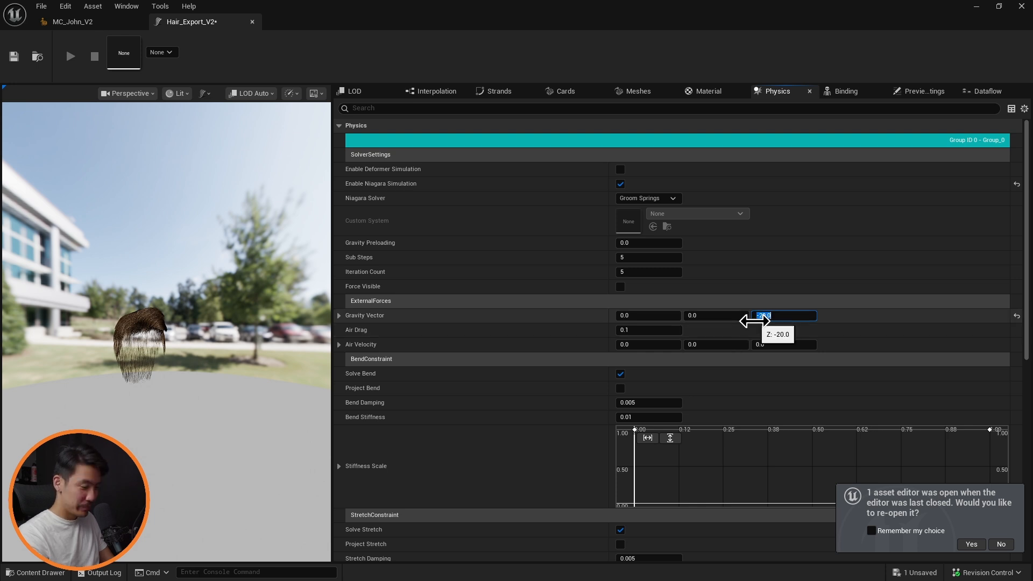
left_click_drag(191, 338, 156, 326)
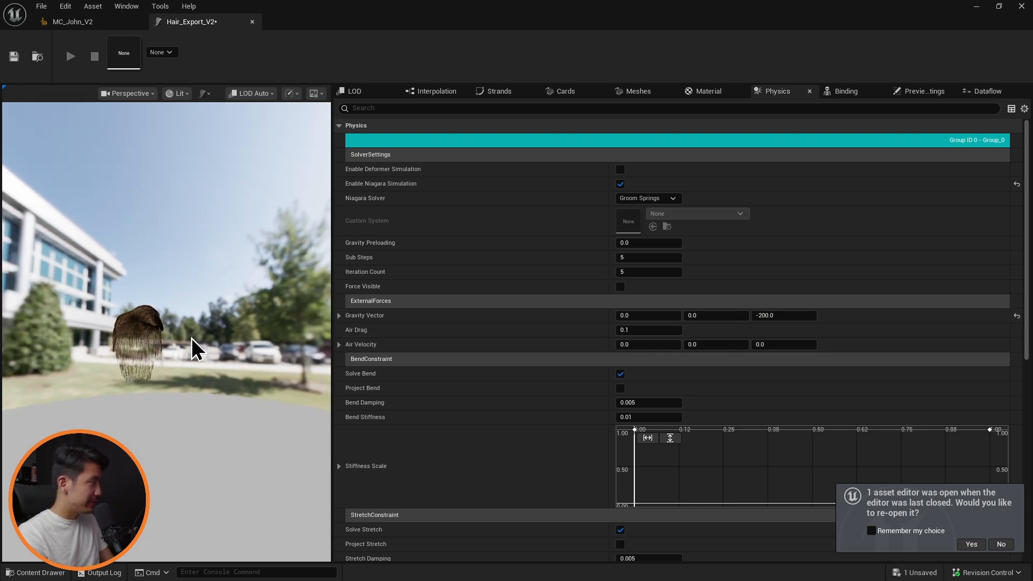
- Create a second Hair_Export_V2 groom binding using SKM_MC_John_V2_FaceMesh as both target and source skeletal mesh, then save and close it
left_click(86, 23)
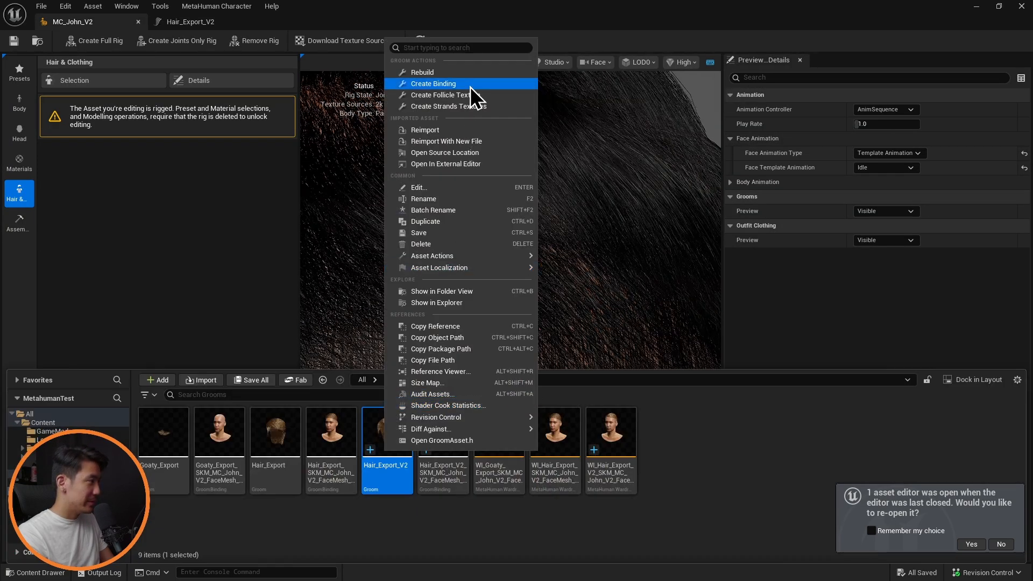
left_click(470, 86)
left_click(570, 355)
type("john")
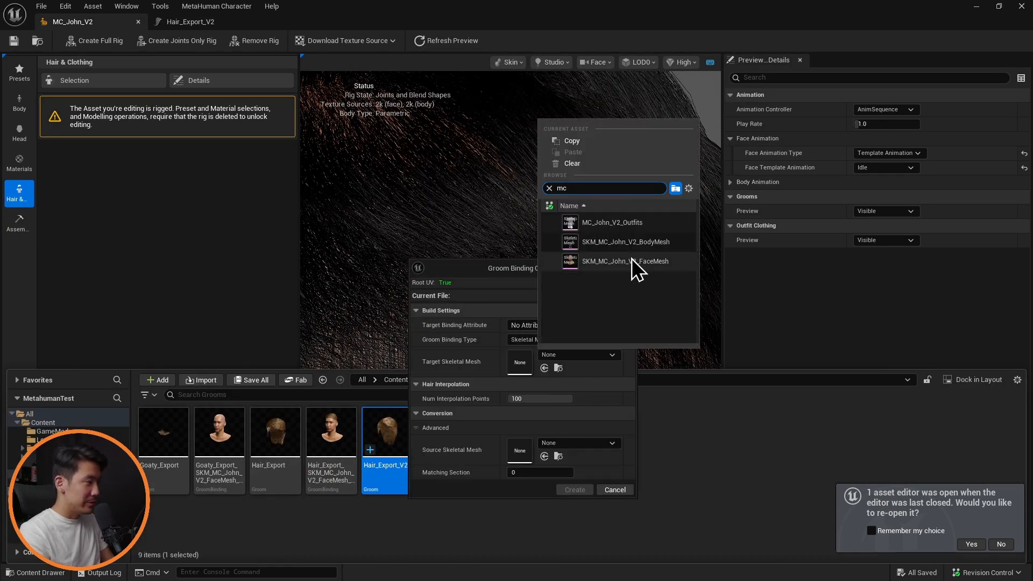
left_click(632, 260)
left_click(575, 490)
double_click(582, 476)
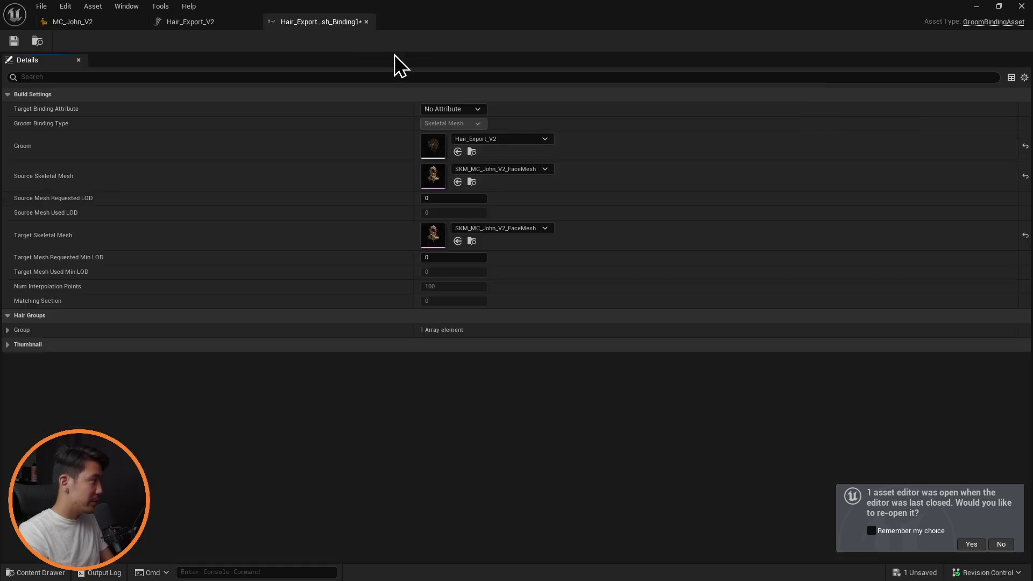
left_click(14, 41)
left_click(366, 21)
- Add the second Hair_Export_V2 groom binding to the MetaHuman's hair grooms as a wardrobe item
key("ctrl+space")
left_click(90, 80)
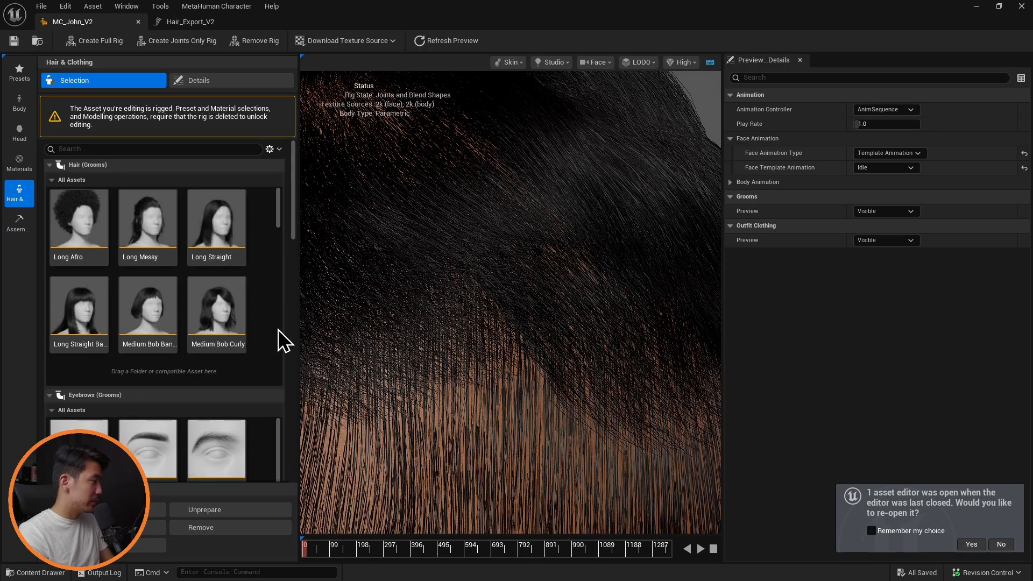
key("ctrl+space")
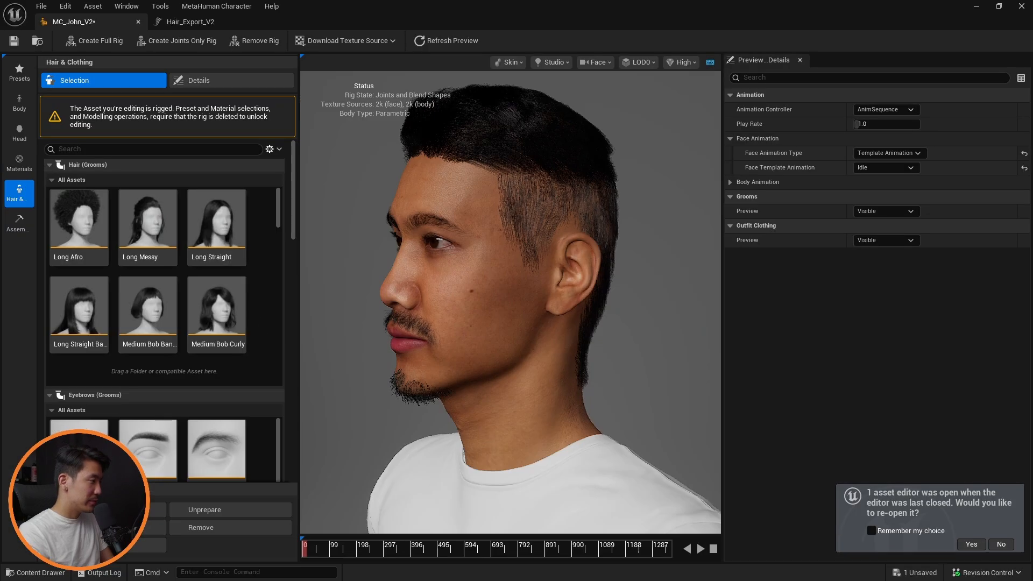
left_click_drag(479, 346, 586, 346)
scroll(237, 296, "down", 5)
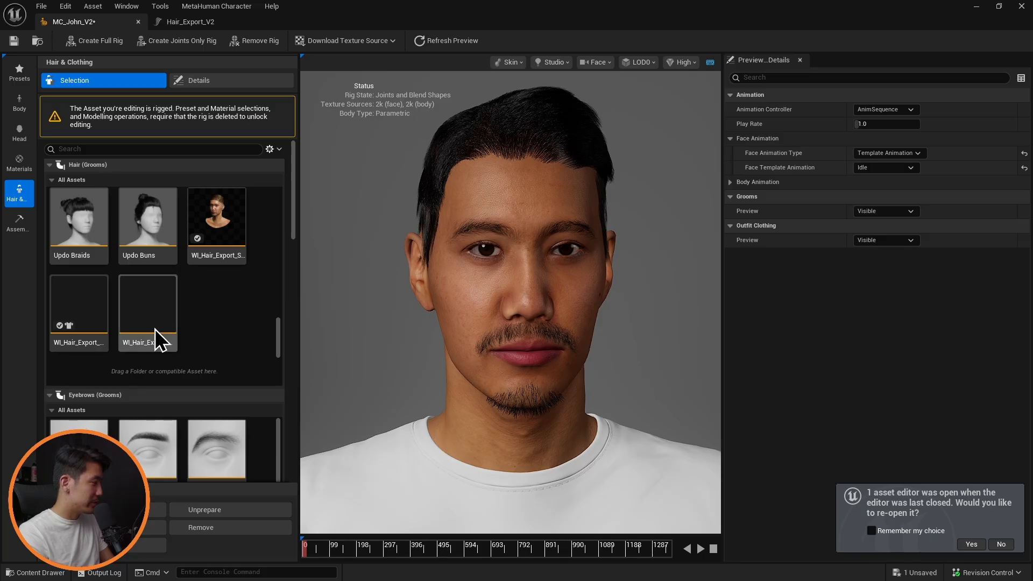
- Set the second hair wardrobe item's pipeline to Default Groom Pipeline and save the item
double_click(150, 309)
left_click(521, 142)
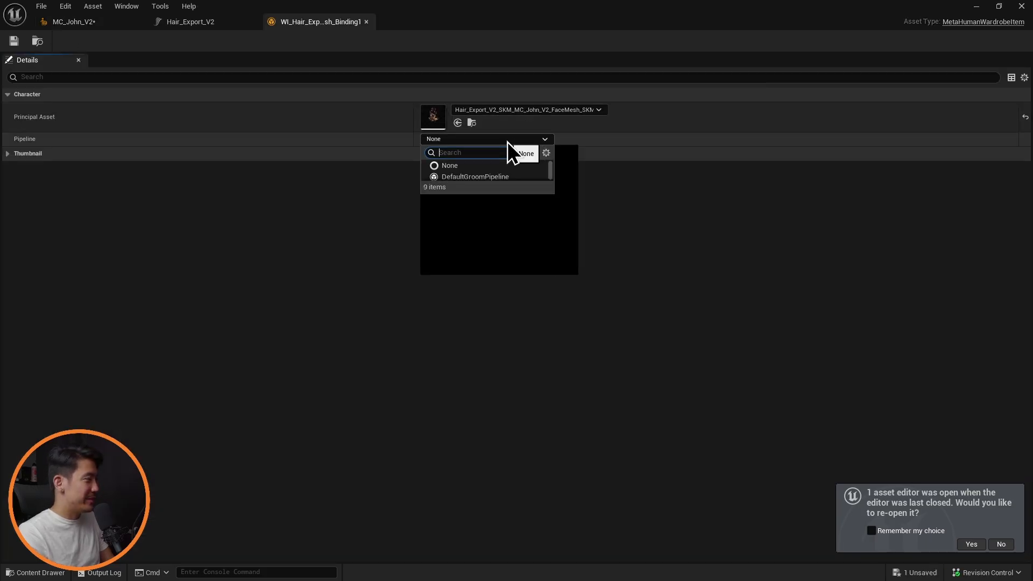
left_click(473, 177)
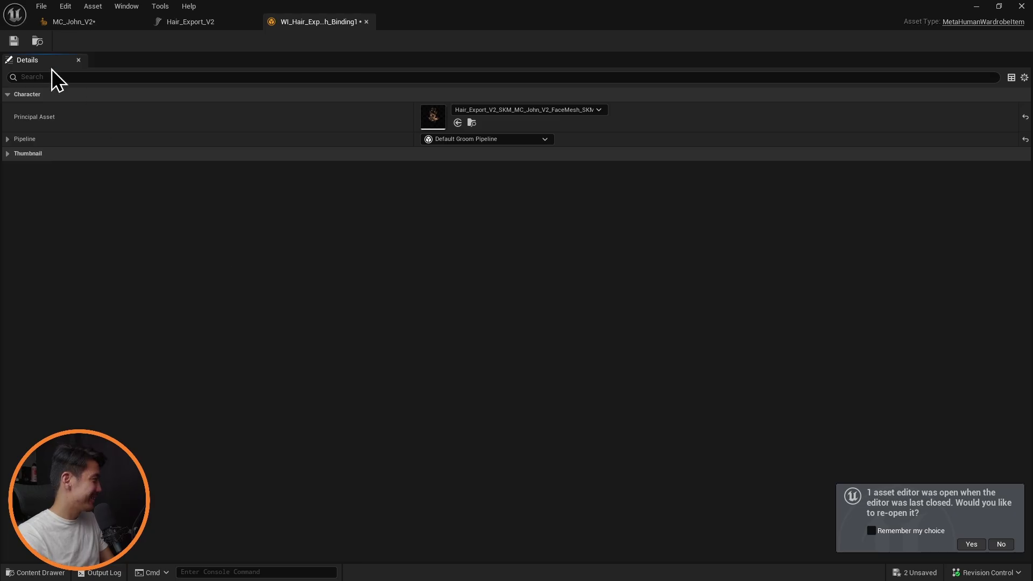
left_click(14, 42)
- Wear the second hair wardrobe item on the character and set its dye color to black
left_click(85, 24)
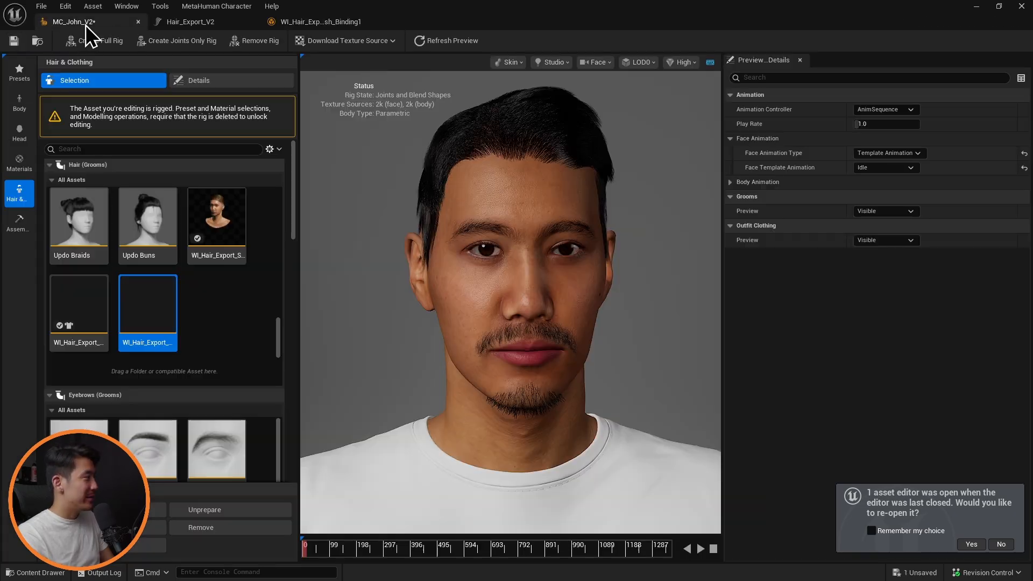
left_click(212, 82)
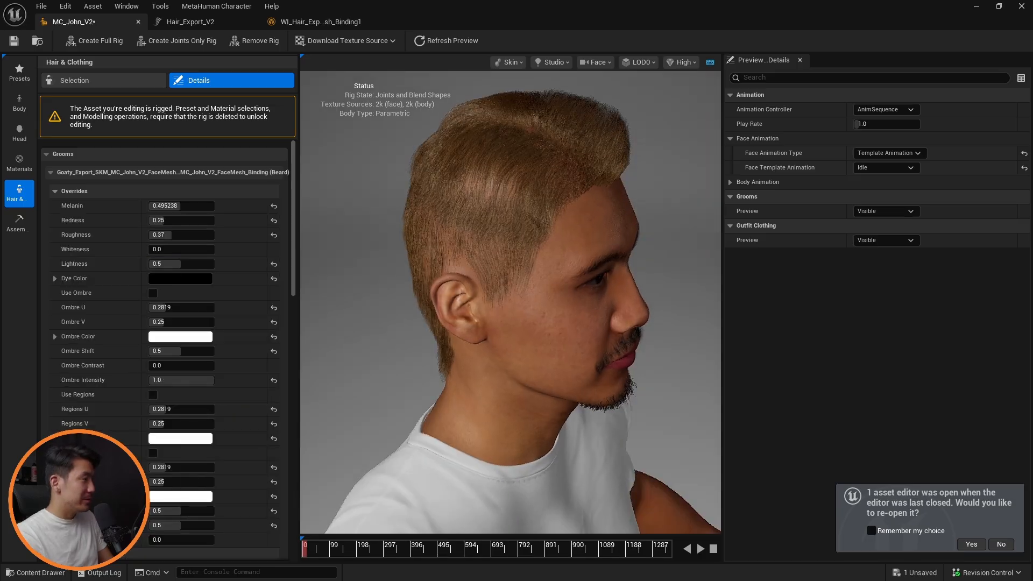
left_click_drag(560, 301, 436, 301, "alt")
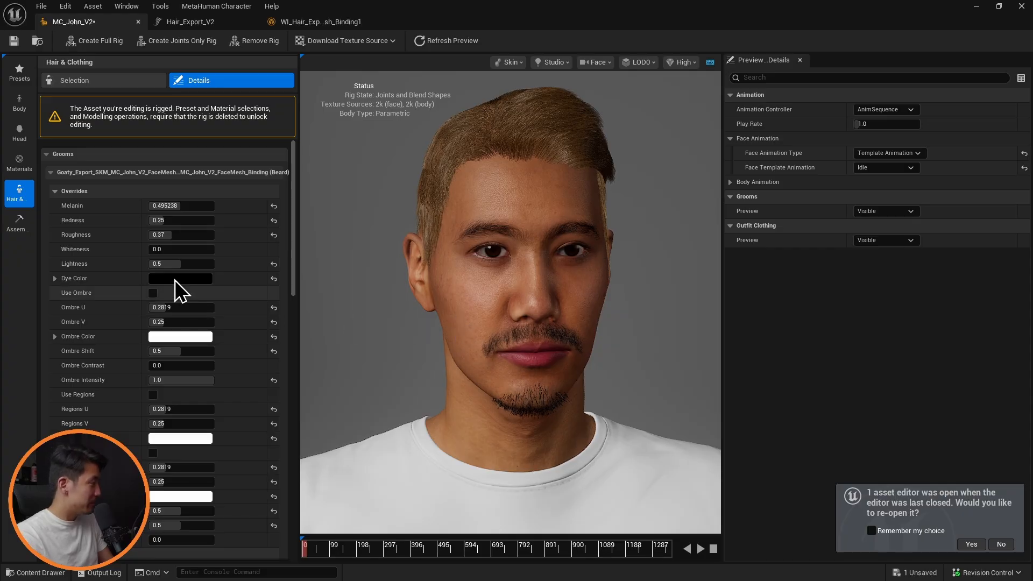
left_click(151, 172)
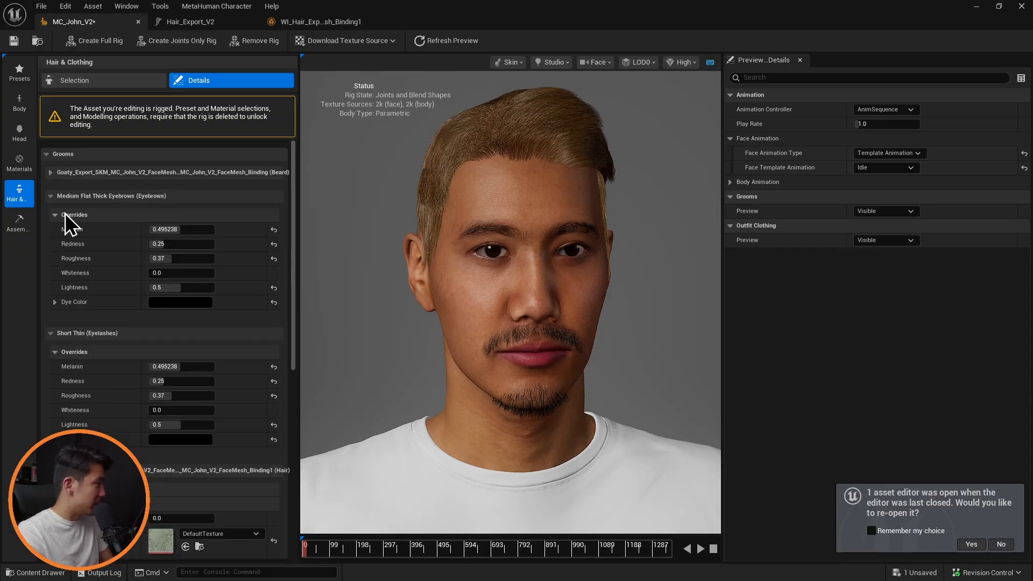
left_click(54, 199)
left_click(50, 219)
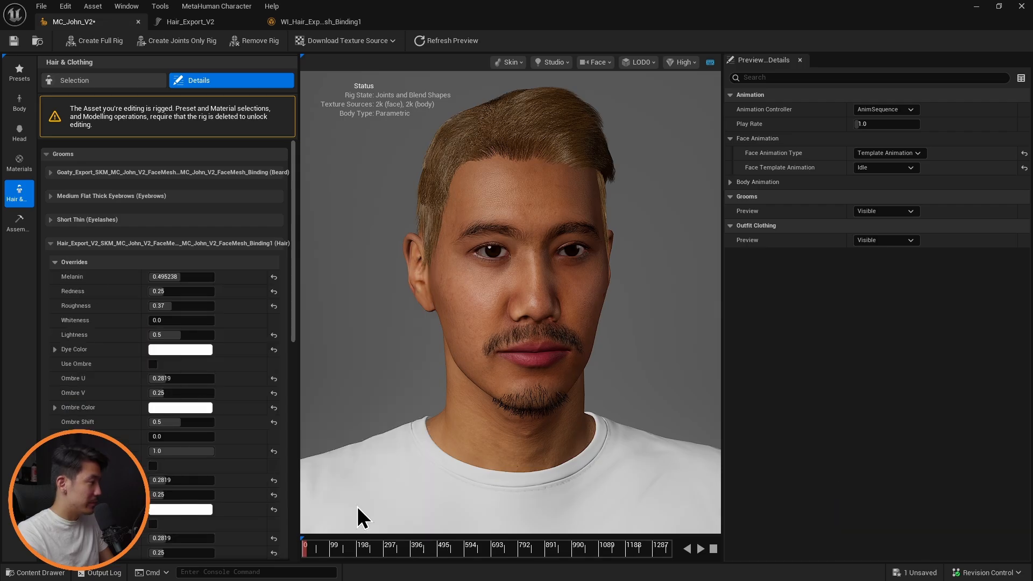
left_click(350, 517)
left_click_drag(483, 334, 704, 334)
left_click_drag(484, 104, 679, 104)
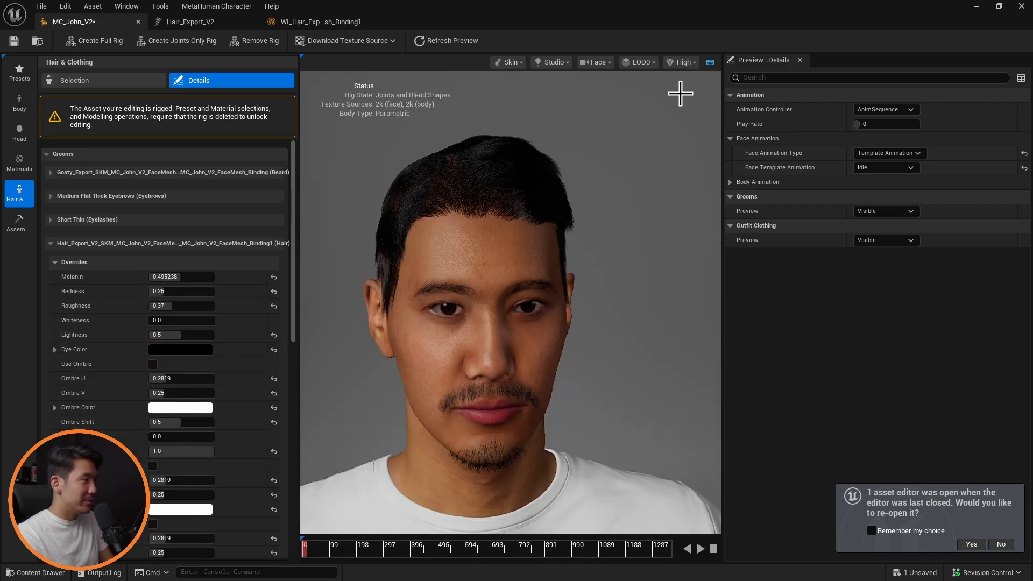
- Set the viewport rendering quality to Epic and check the hair from the side
left_click(692, 62)
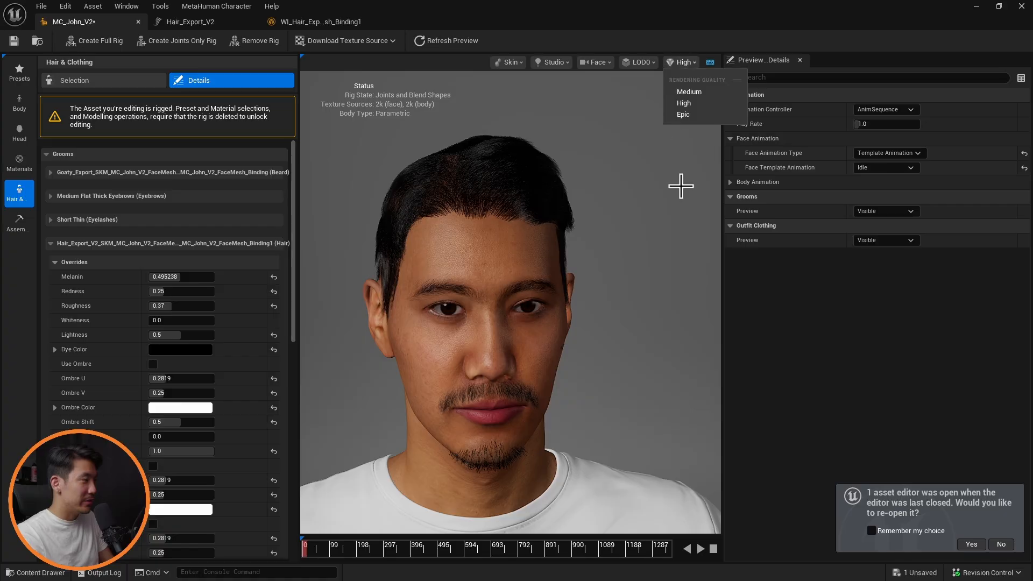
left_click(688, 114)
left_click_drag(580, 375, 710, 375)
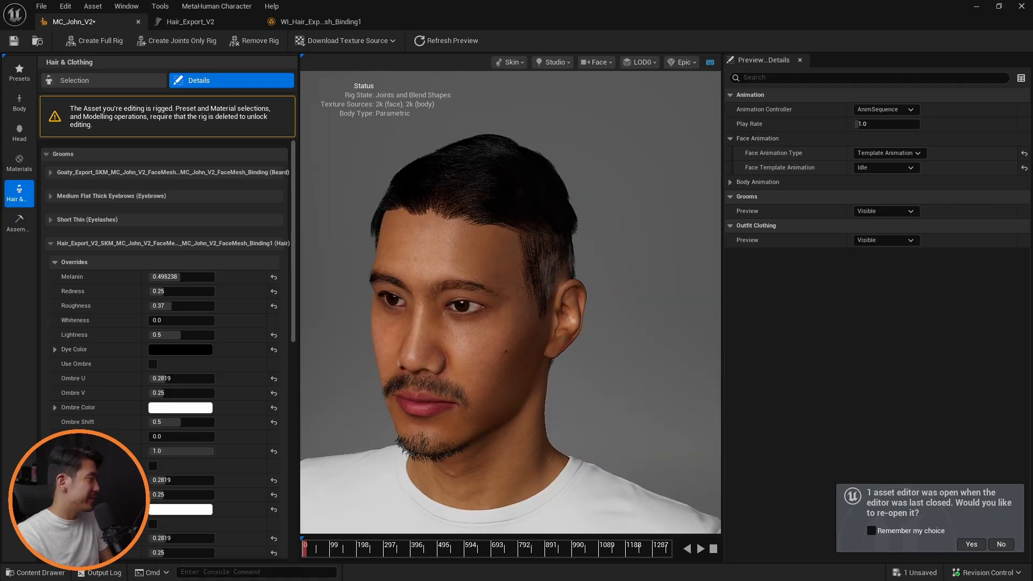
- Wear the Short Casual preset hair on the character for comparison with the custom groom
left_click(130, 82)
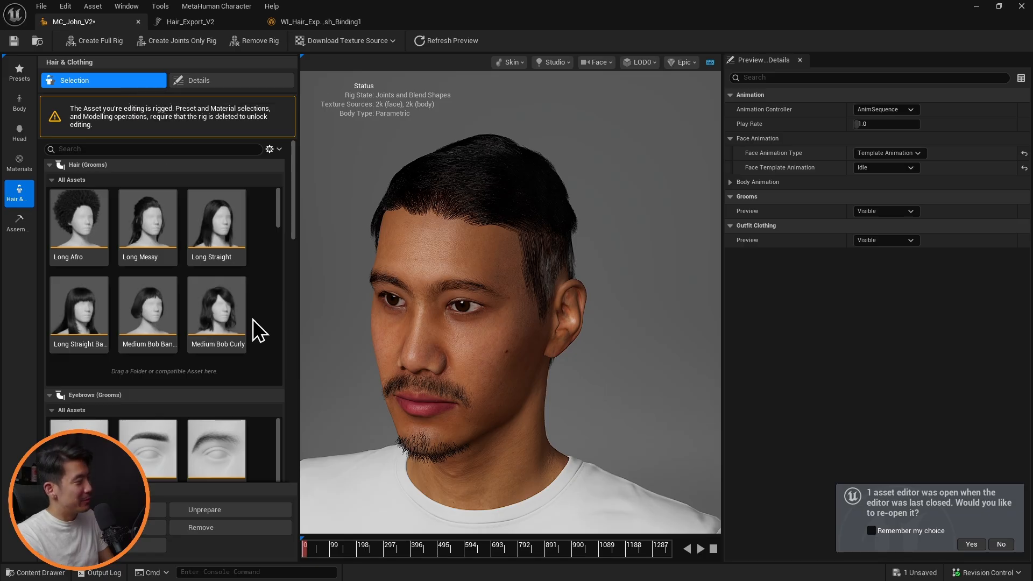
left_click_drag(278, 222, 288, 321)
scroll(287, 317, "up", 5)
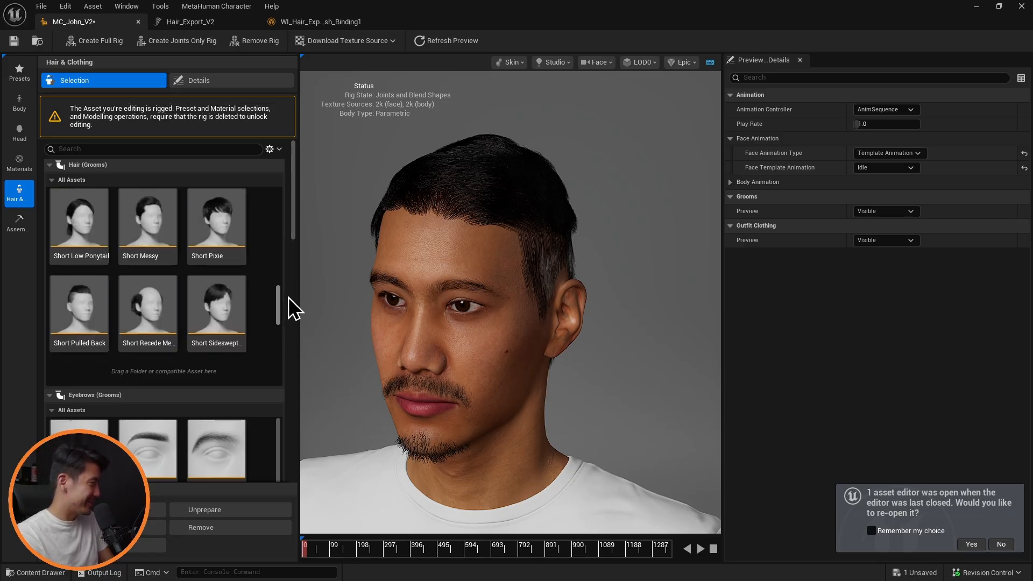
mouse_move(277, 258)
left_mouse_down()
mouse_move(276, 311)
mouse_move(276, 267)
left_mouse_up()
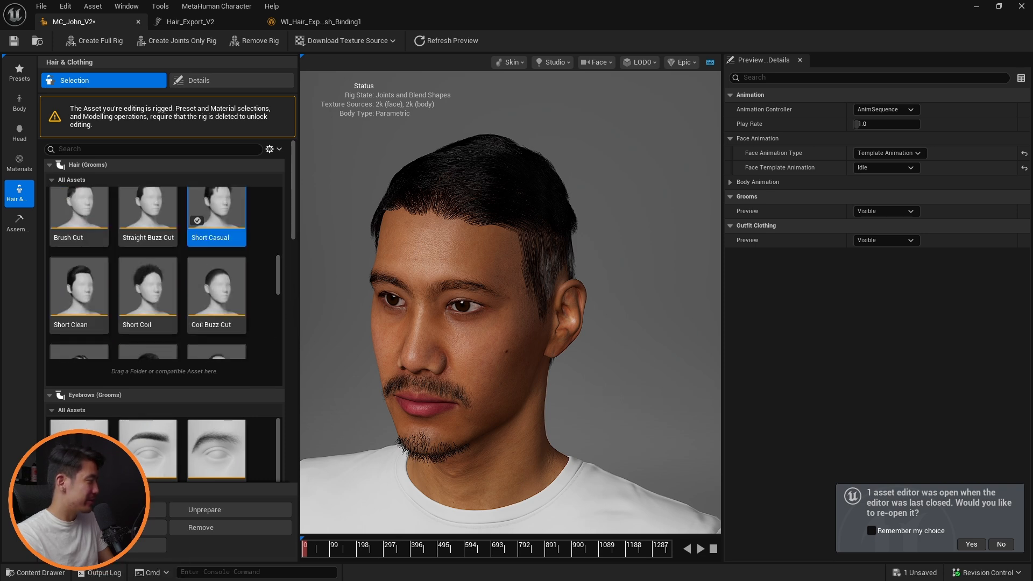
left_click_drag(510, 302, 555, 302)
- Wear the second custom Hair_Export_V2 wardrobe item on the character again
left_click_drag(279, 269, 266, 392)
left_click(150, 312)
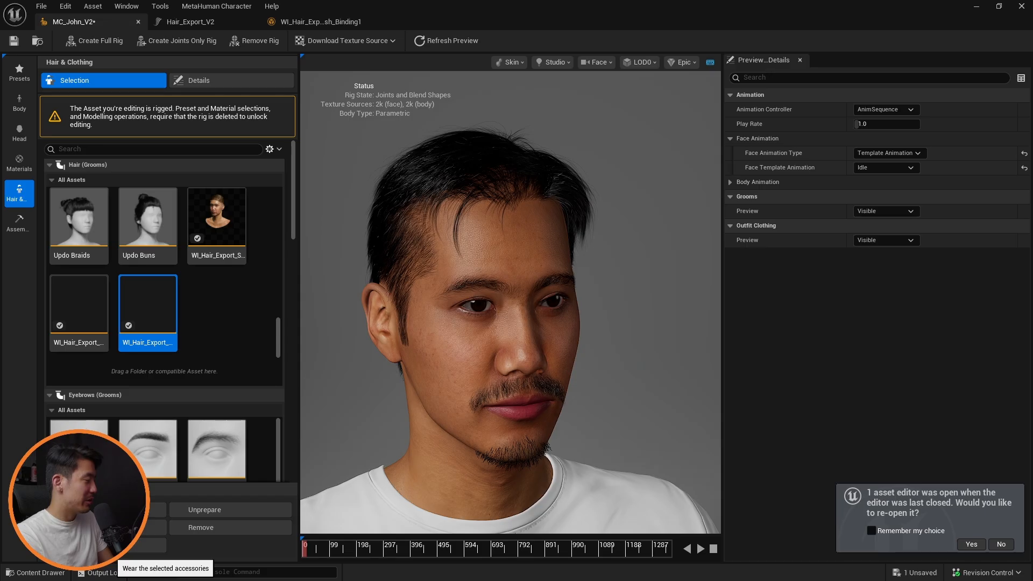
left_click(110, 530)
mouse_move(643, 295)
left_mouse_down()
mouse_move(589, 296)
mouse_move(645, 291)
left_mouse_up()
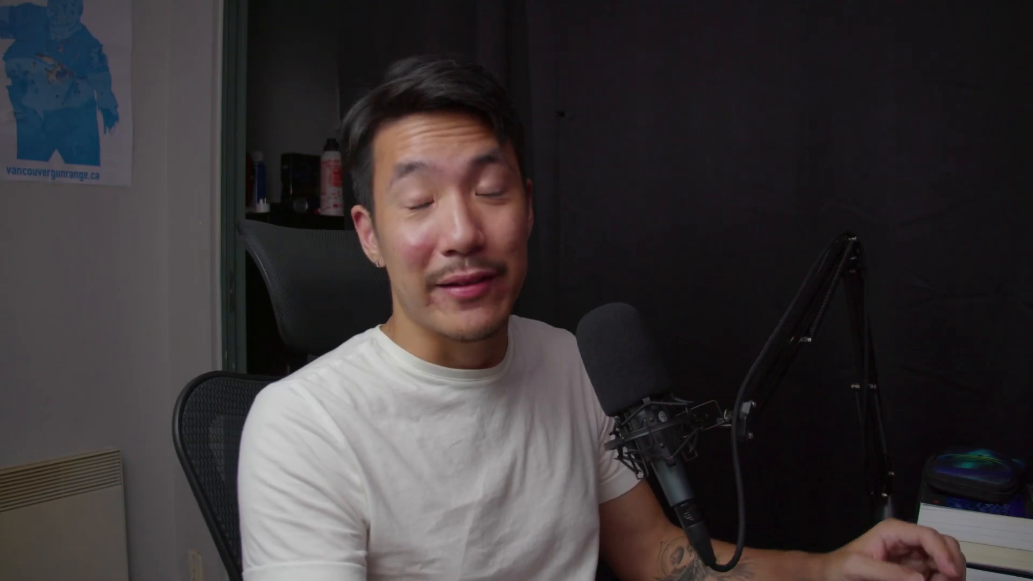